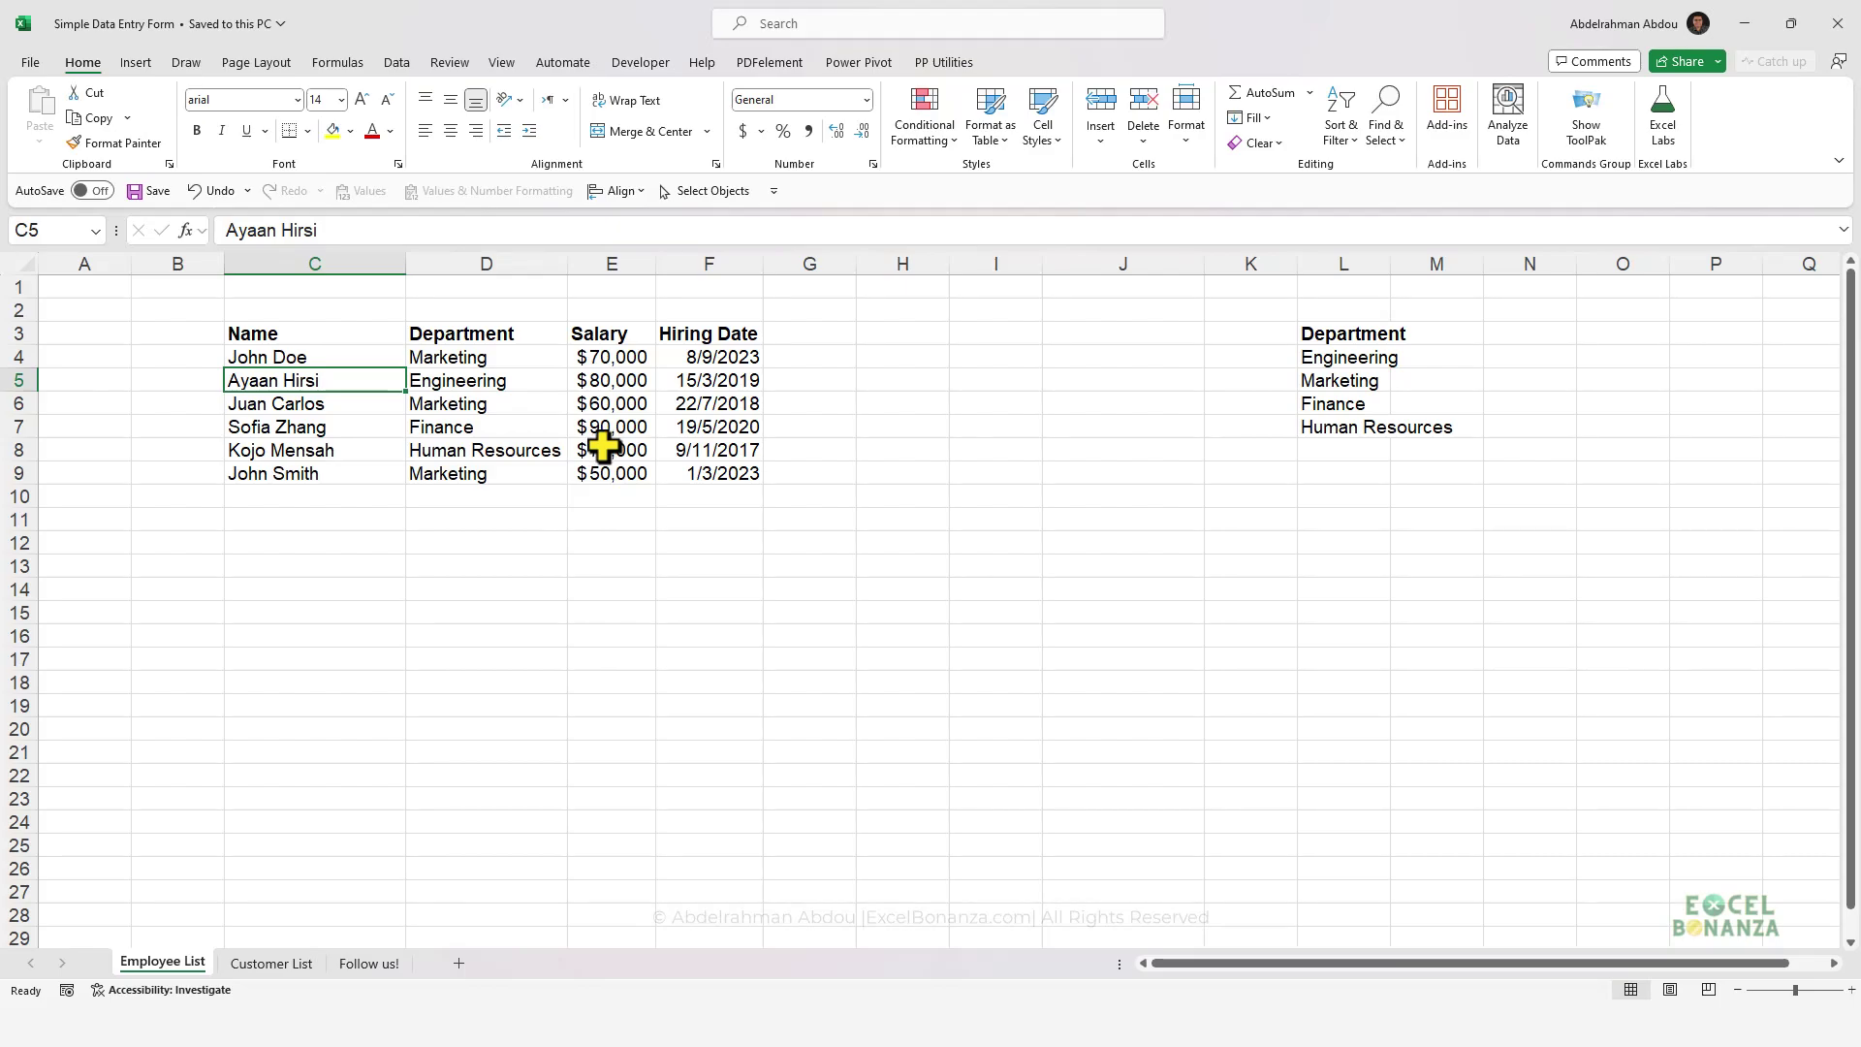
- Open the Quick Access Toolbar settings in Excel Options and show Commands Not in the Ribbon
right_click(911, 161)
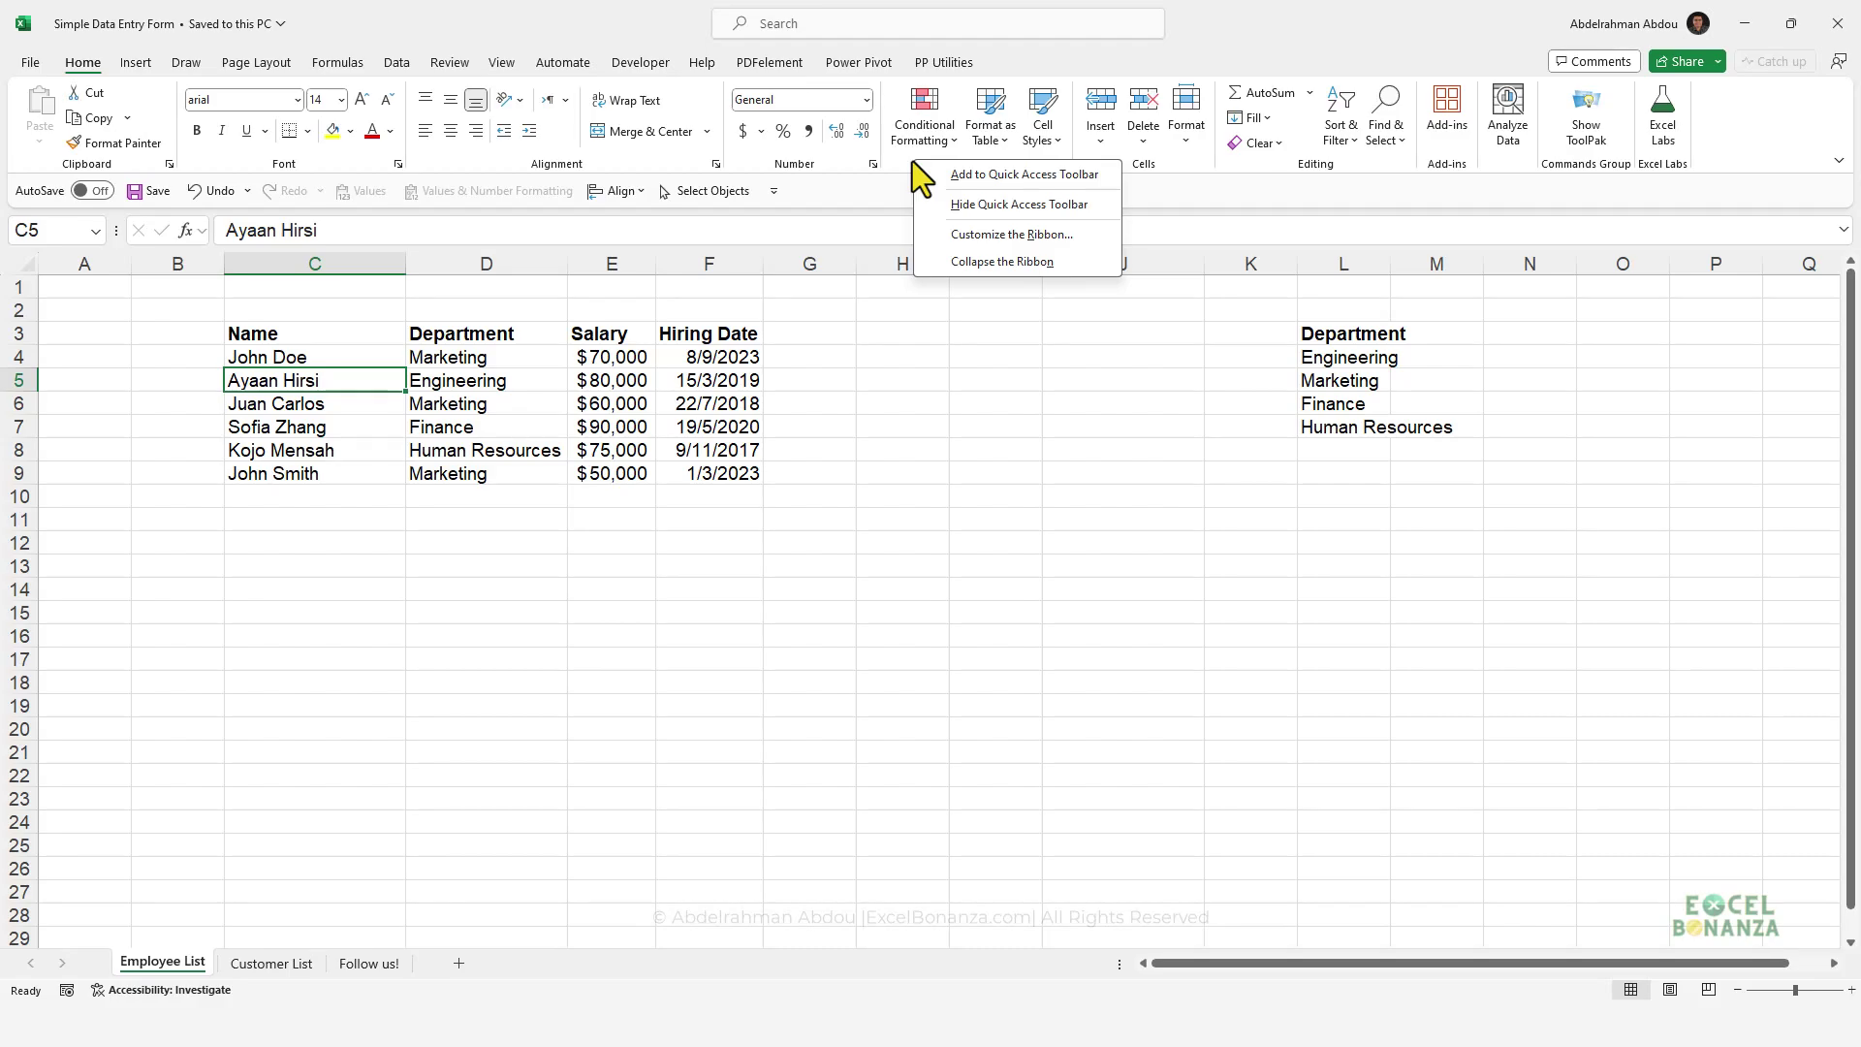
left_click(952, 235)
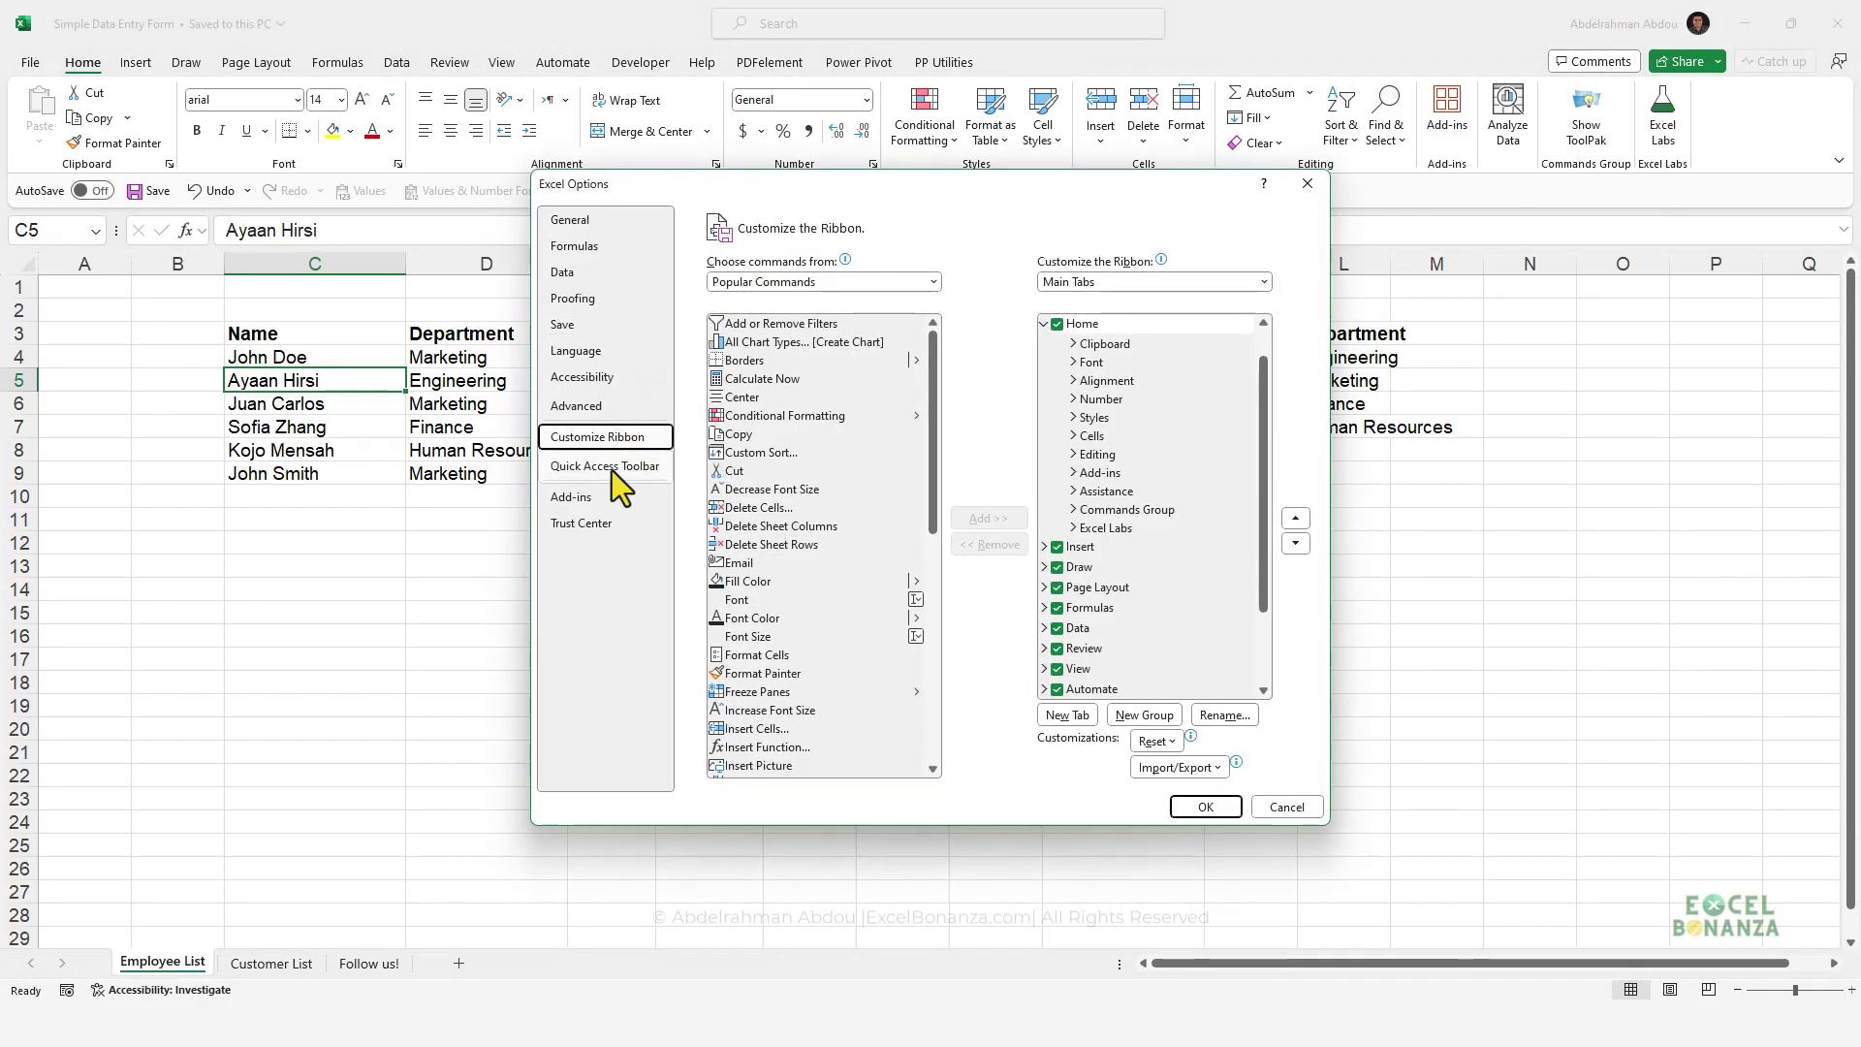
left_click(610, 467)
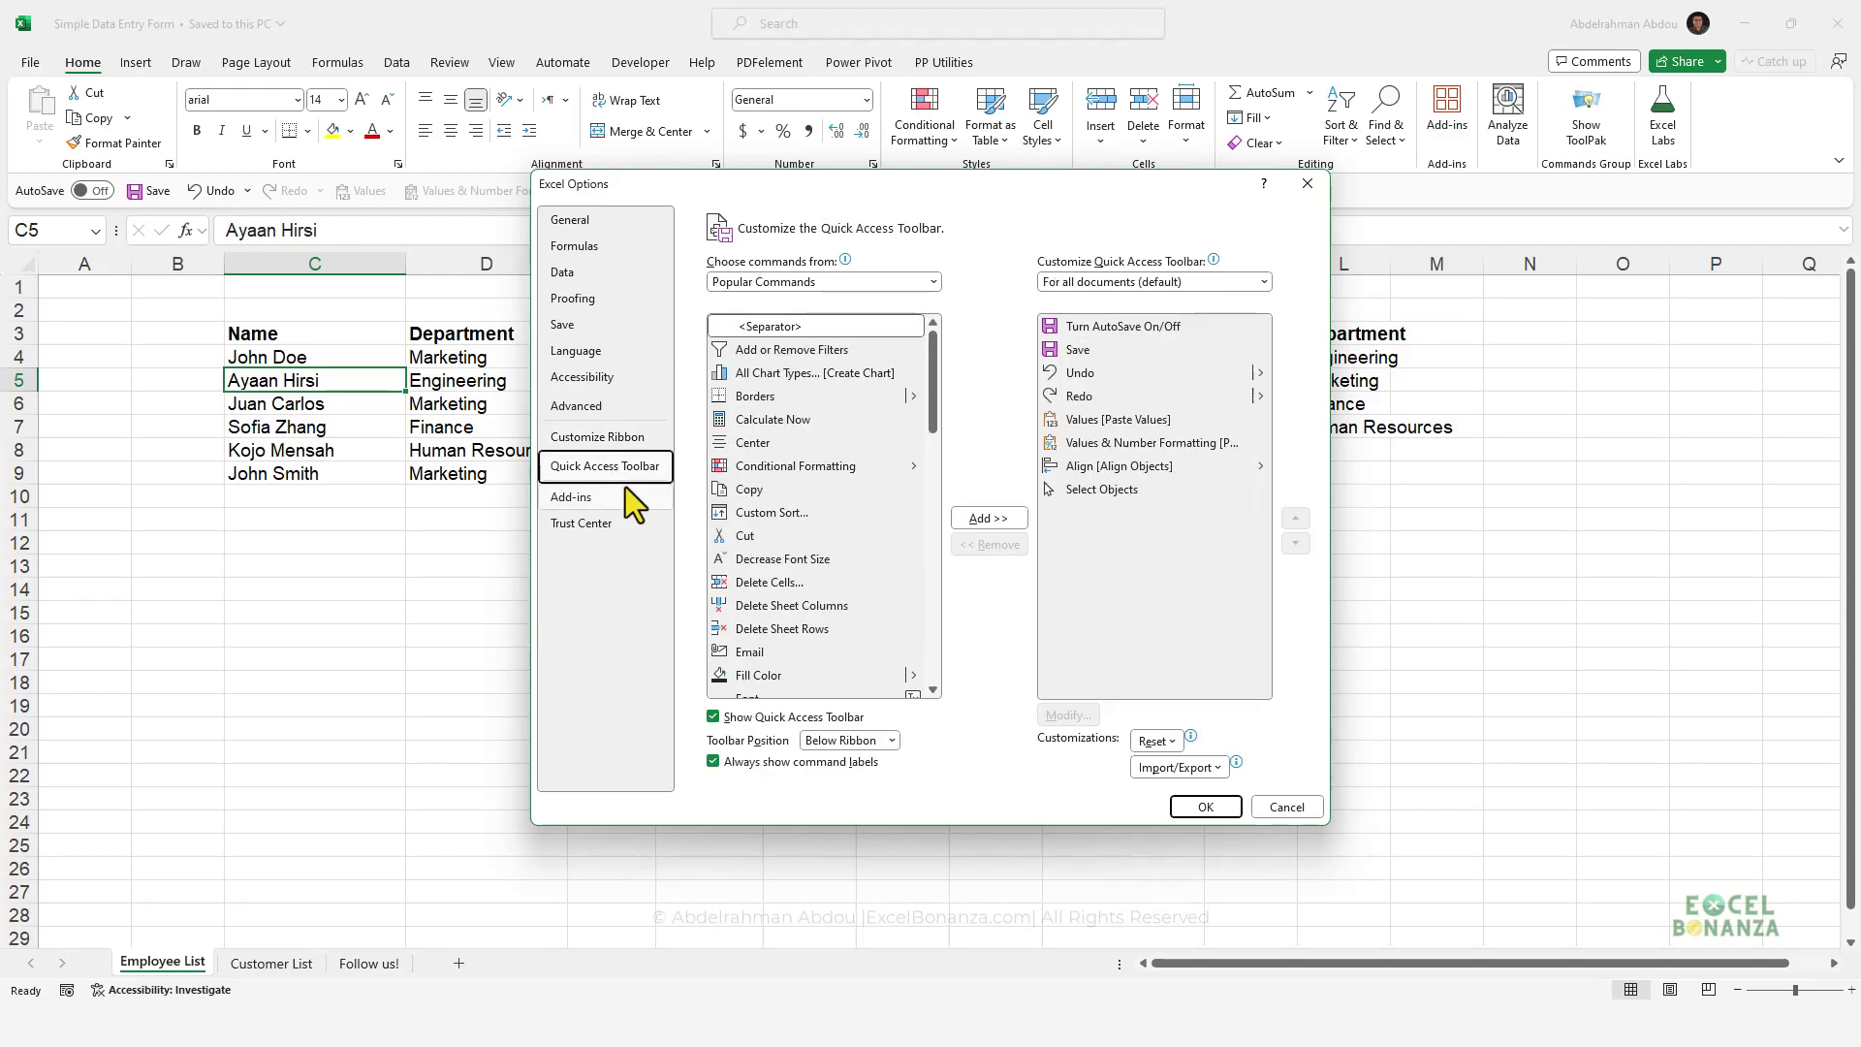
left_click(932, 281)
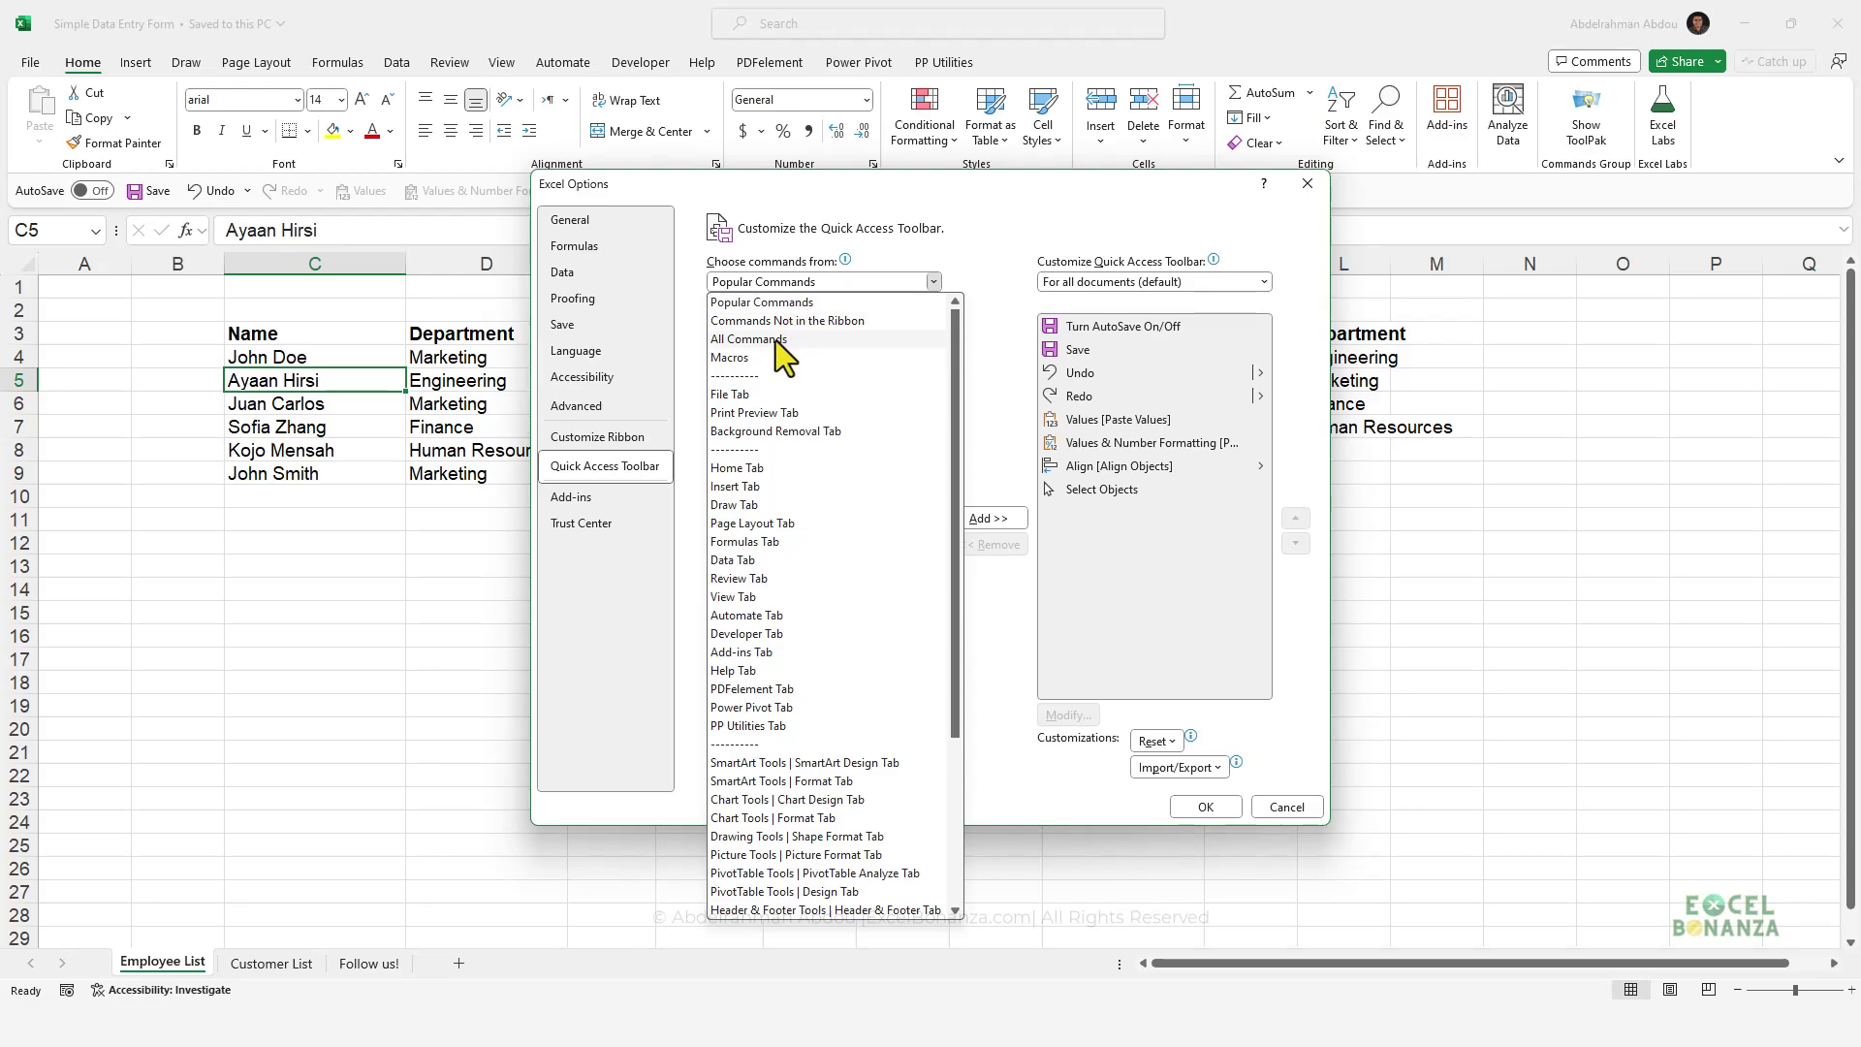
left_click(788, 326)
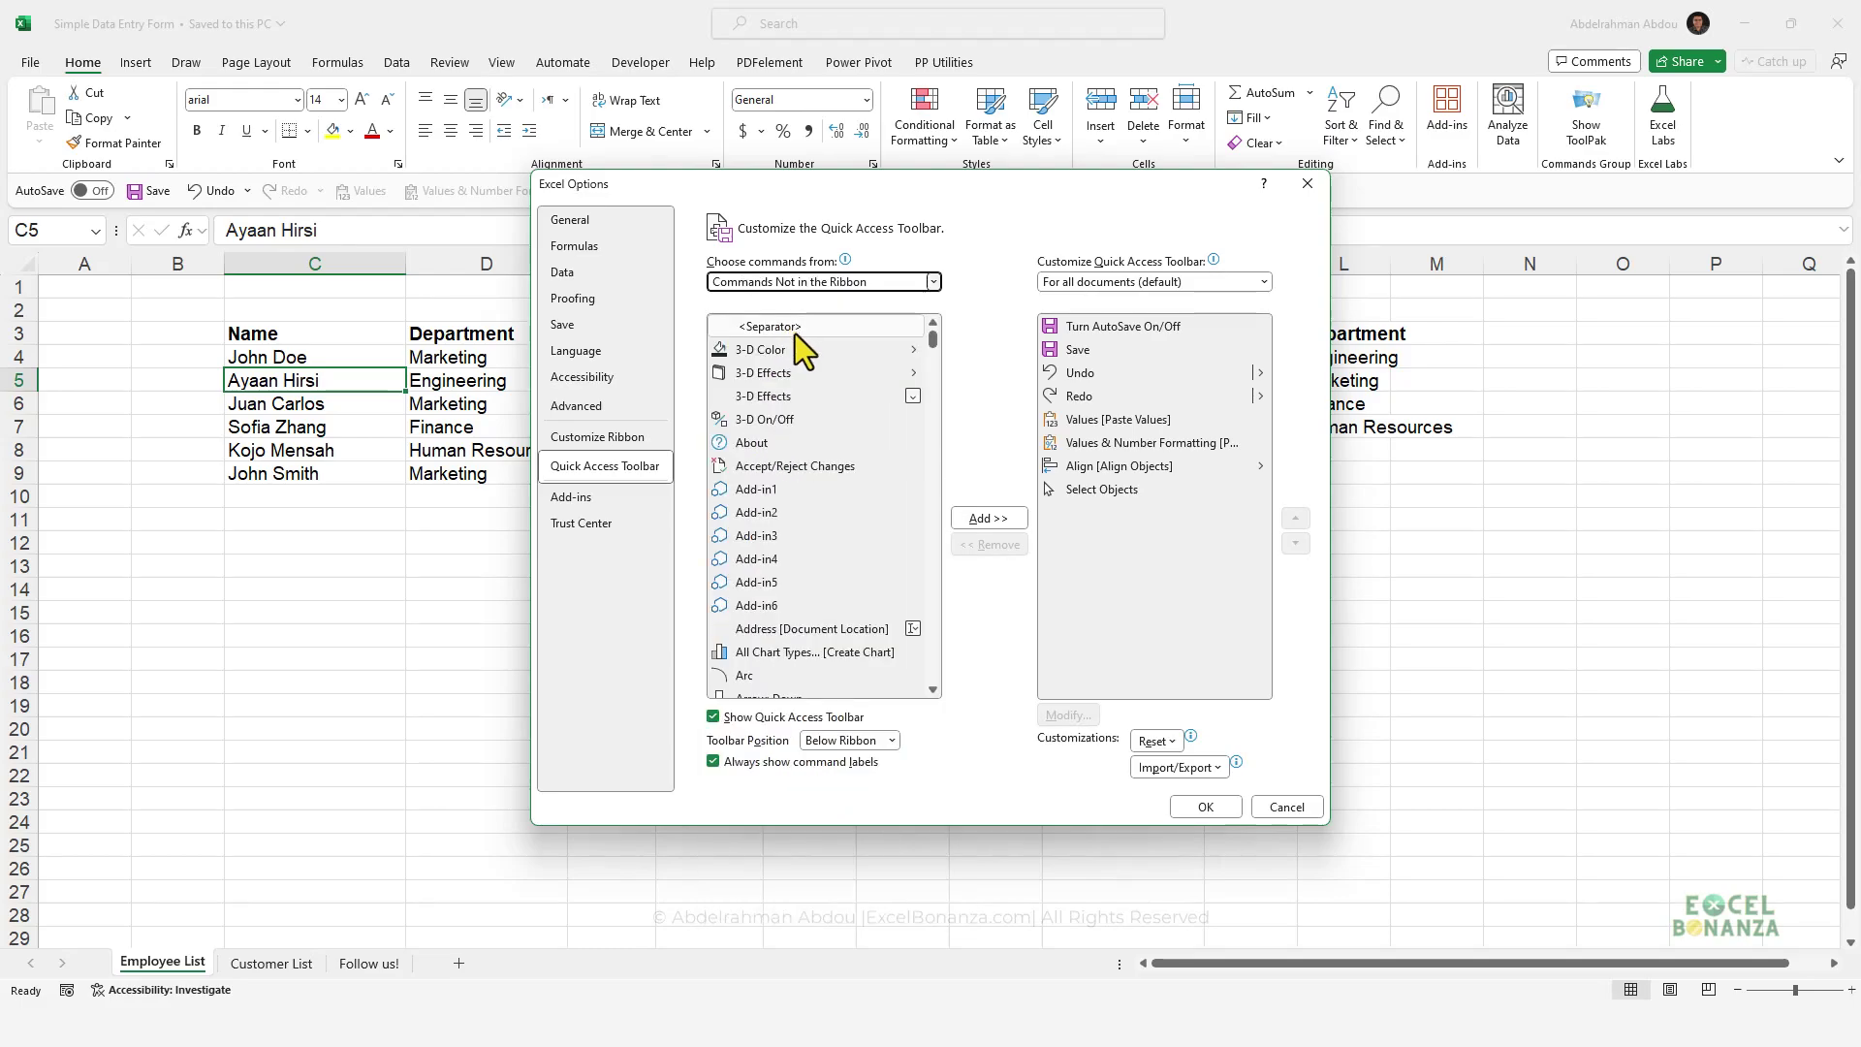
- Find the Form... command in the list and add it to the Quick Access Toolbar
left_click(782, 417)
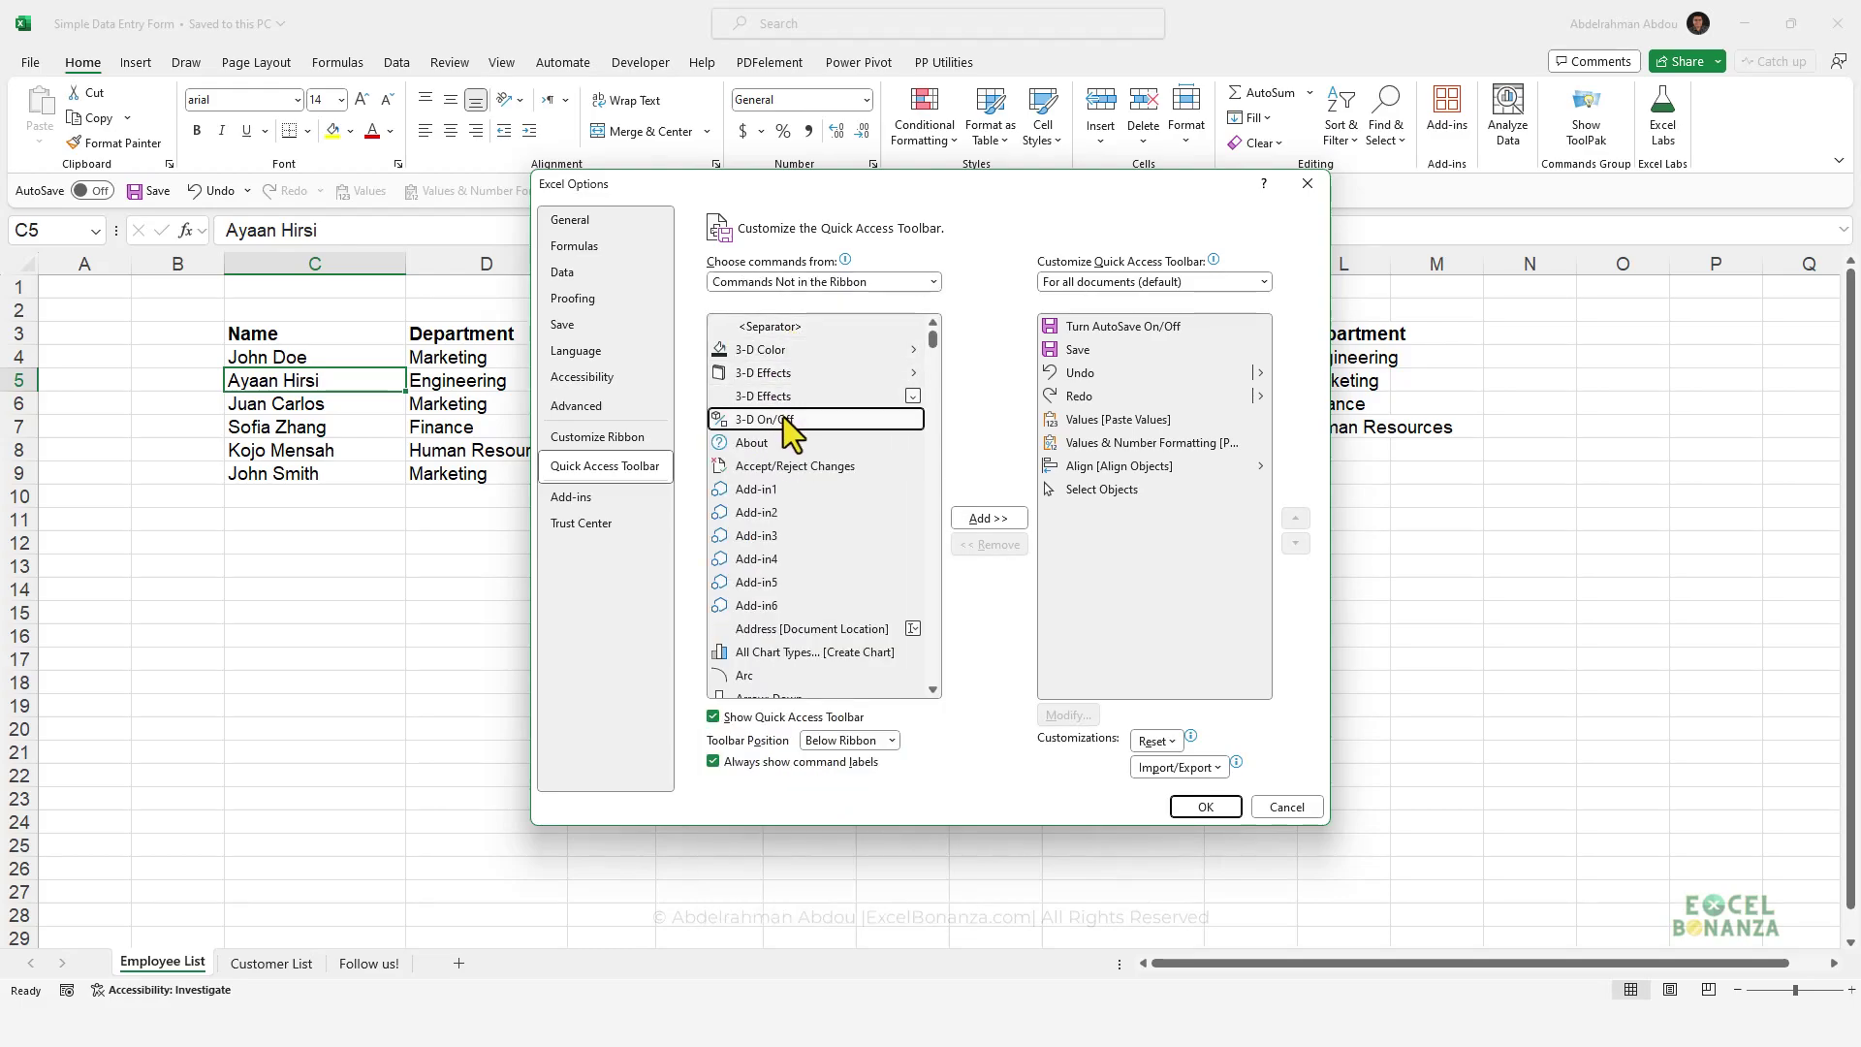
key("f")
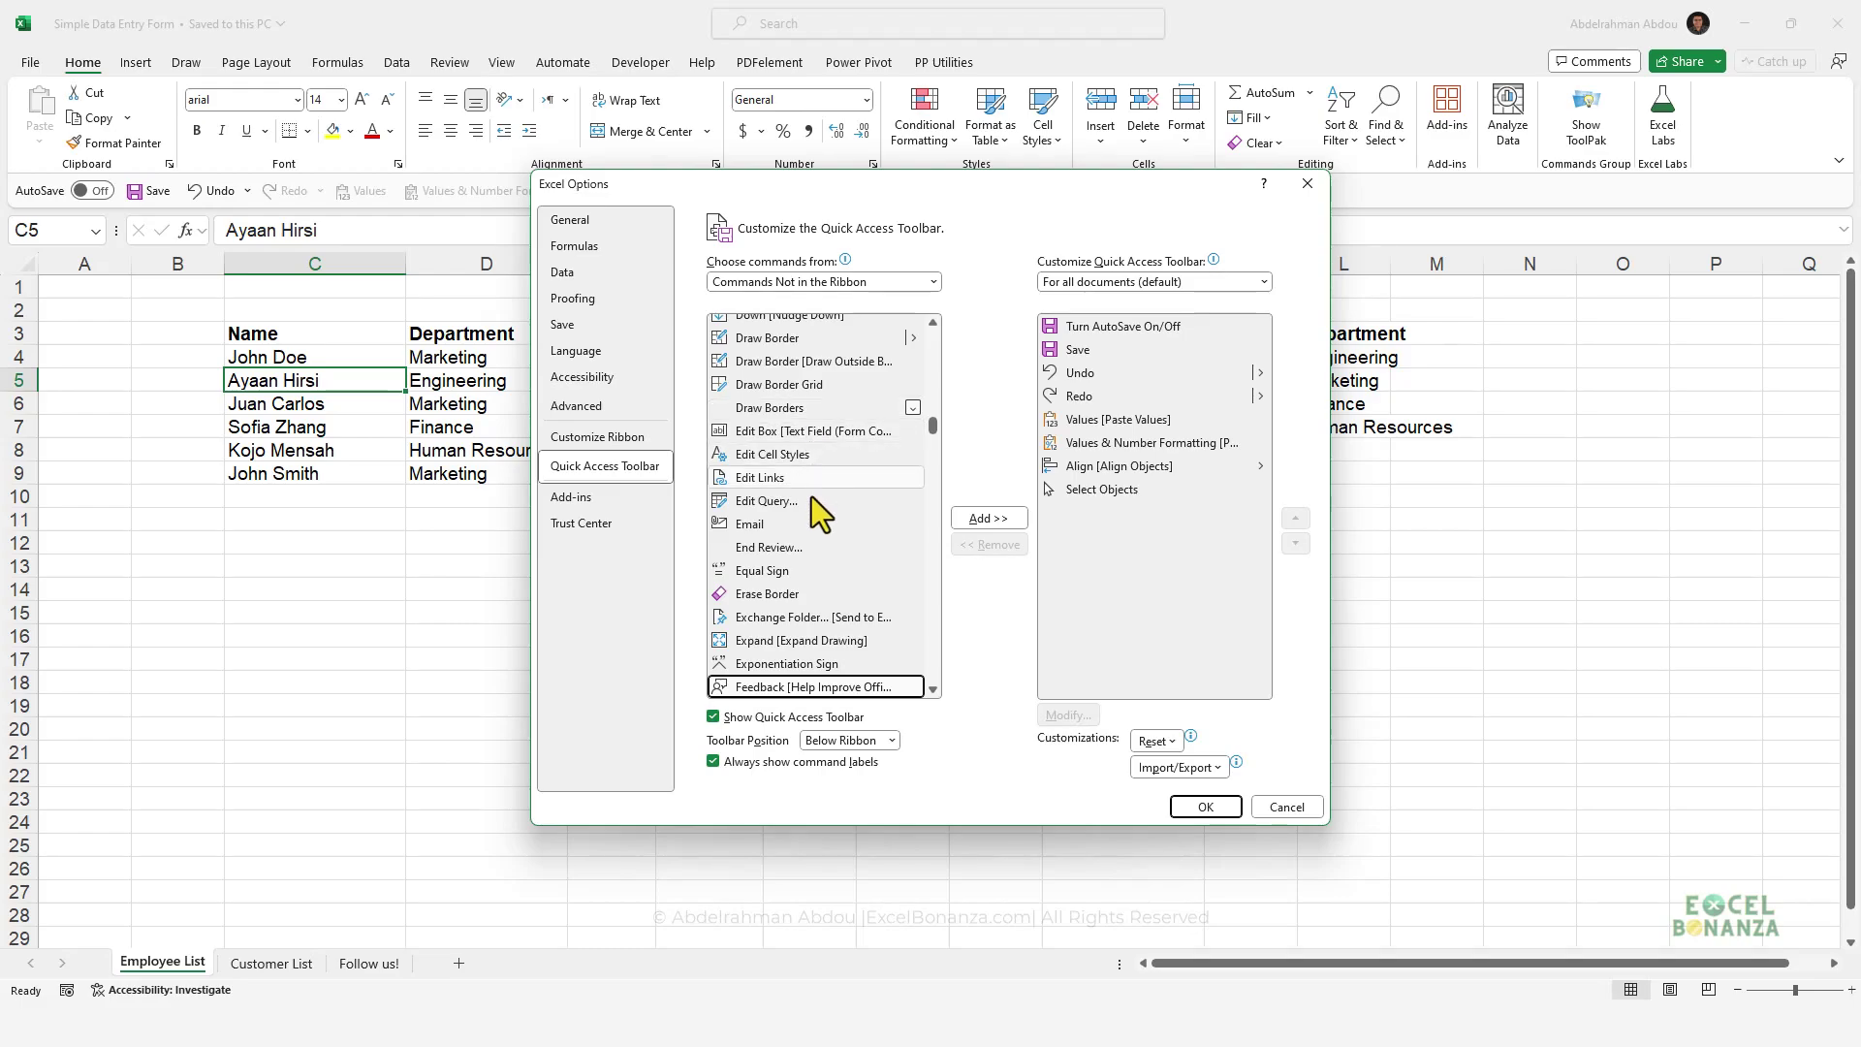
scroll(812, 512, "down", 1)
scroll(812, 512, "down", 1)
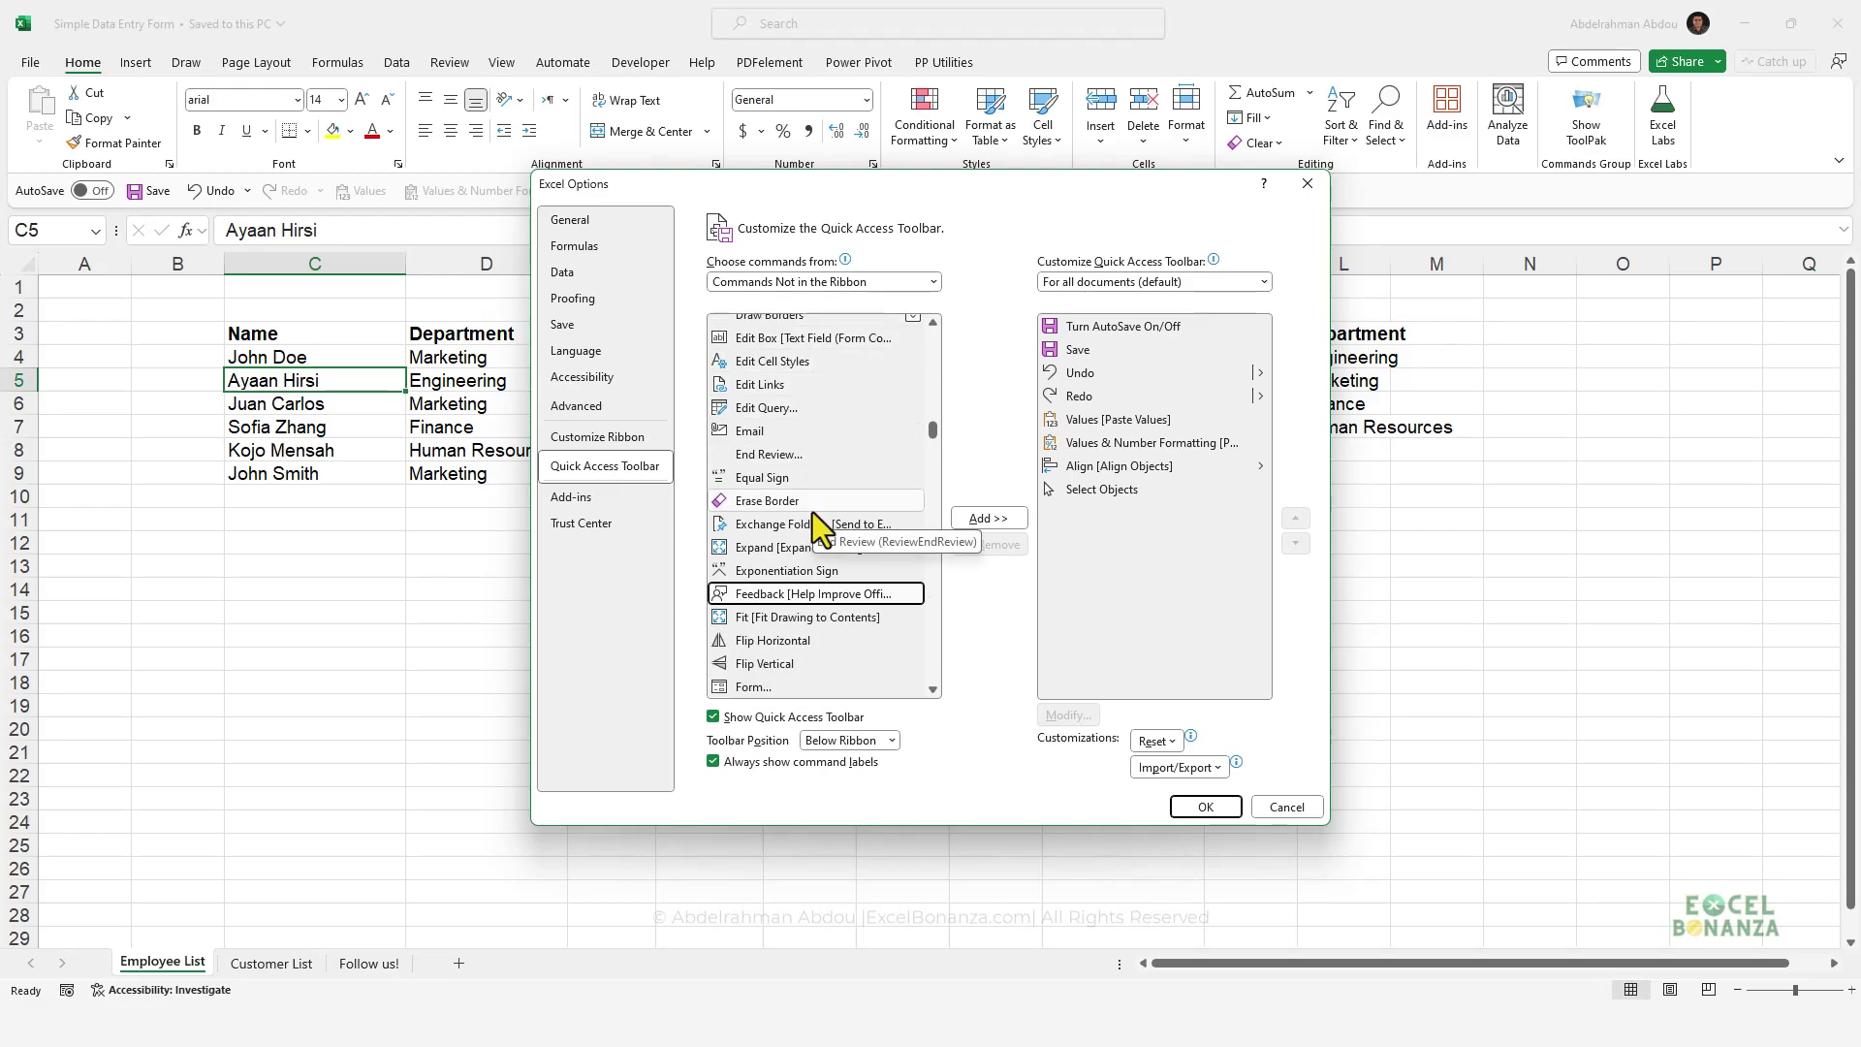
scroll(812, 512, "down", 2)
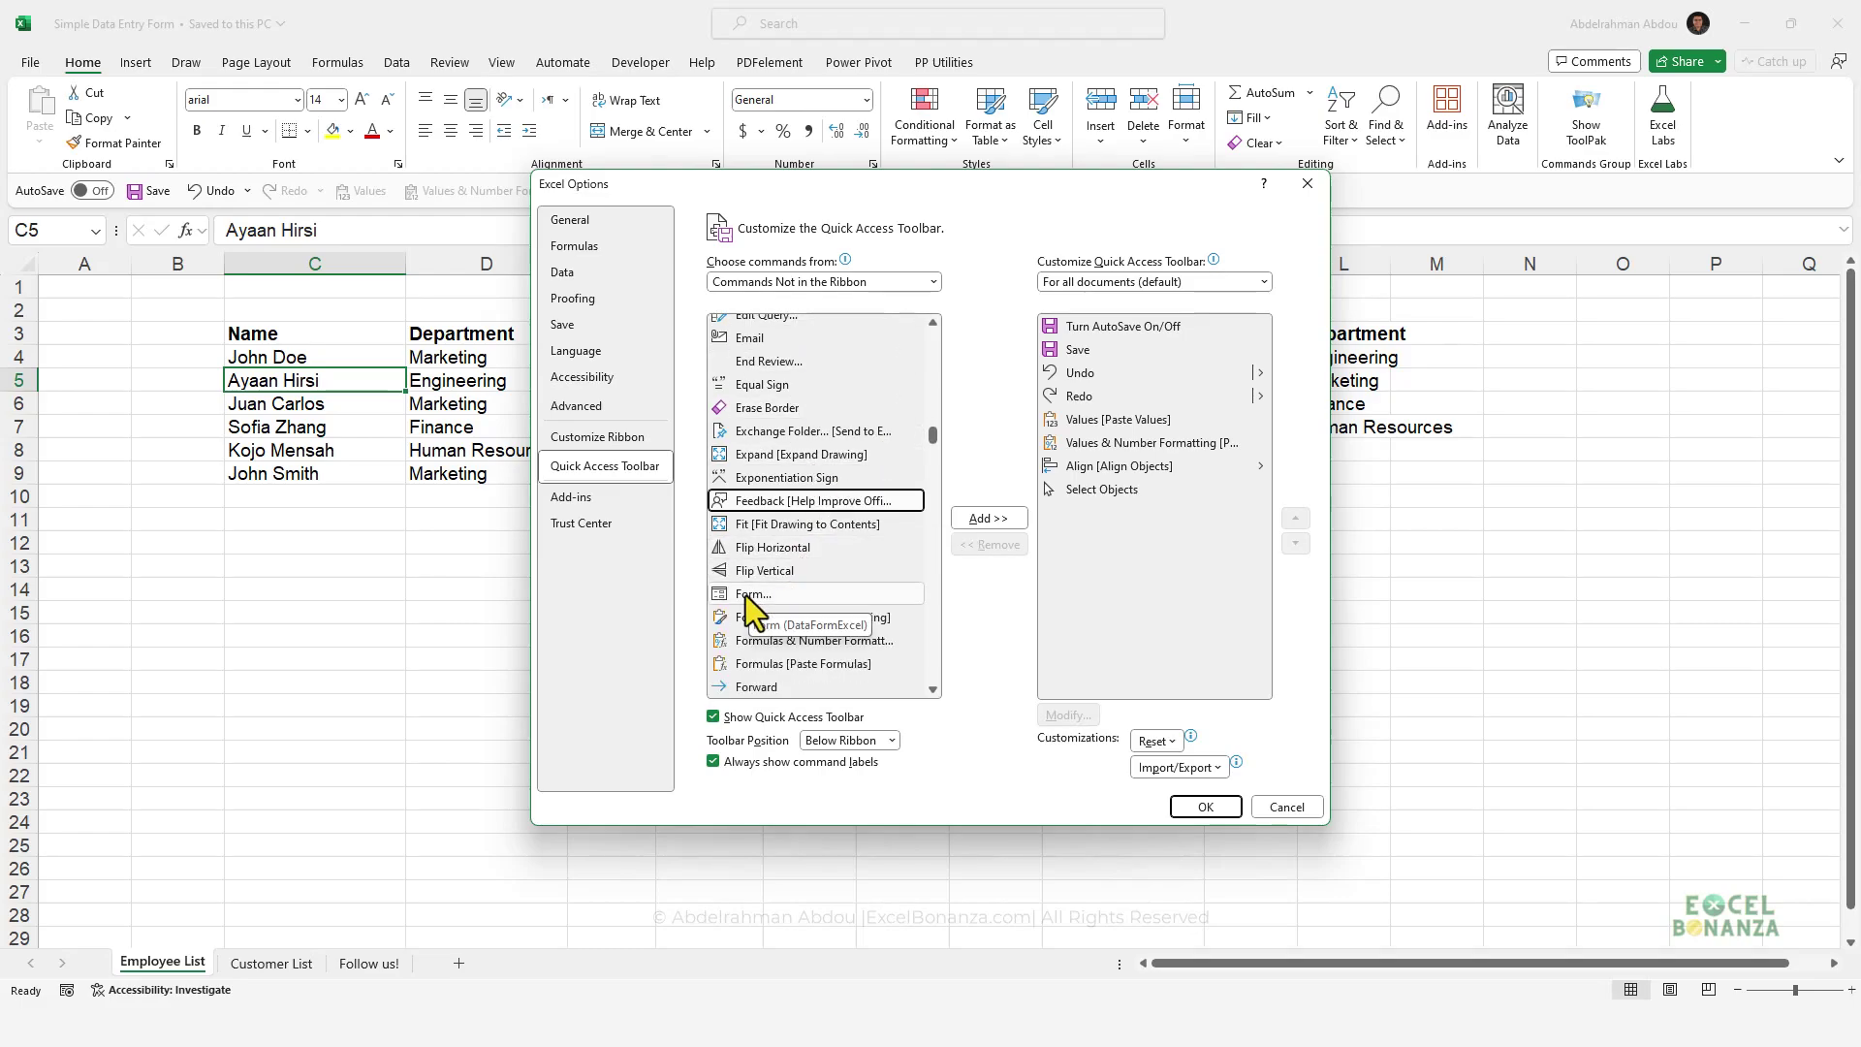
scroll(754, 597, "up", 20)
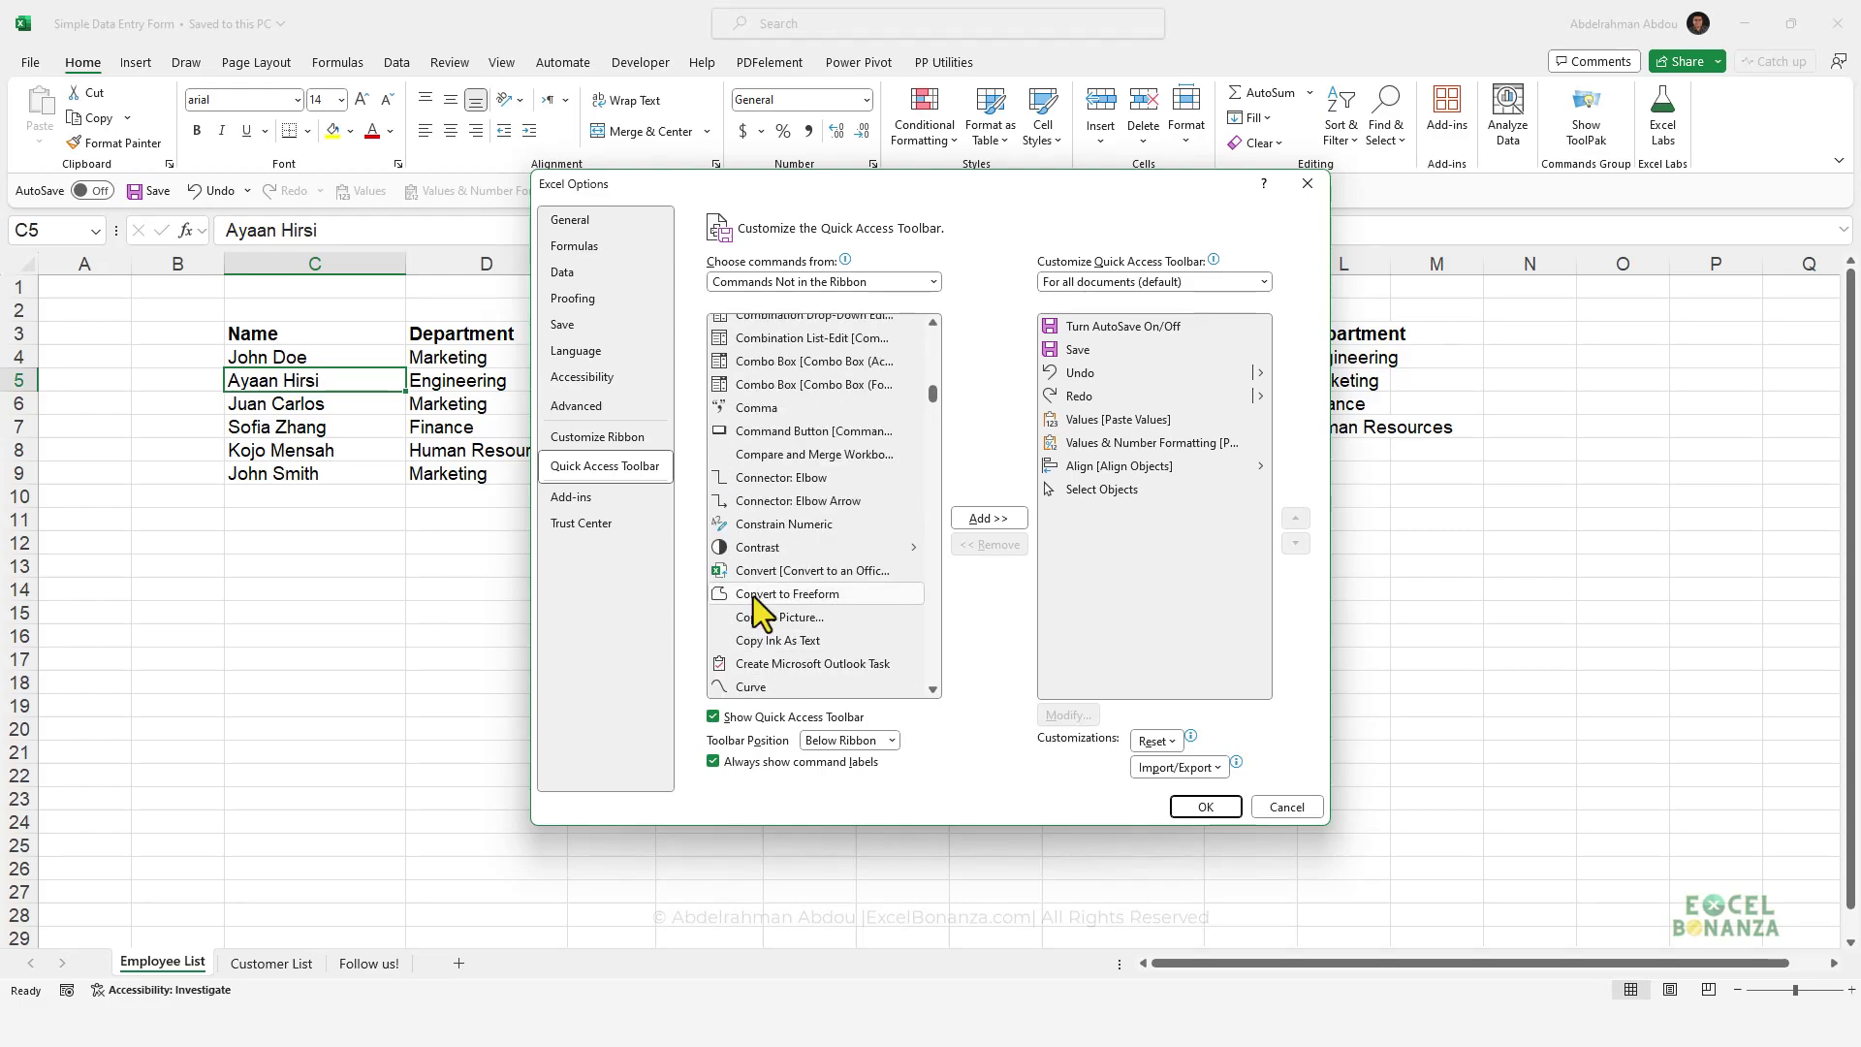
left_click(768, 408)
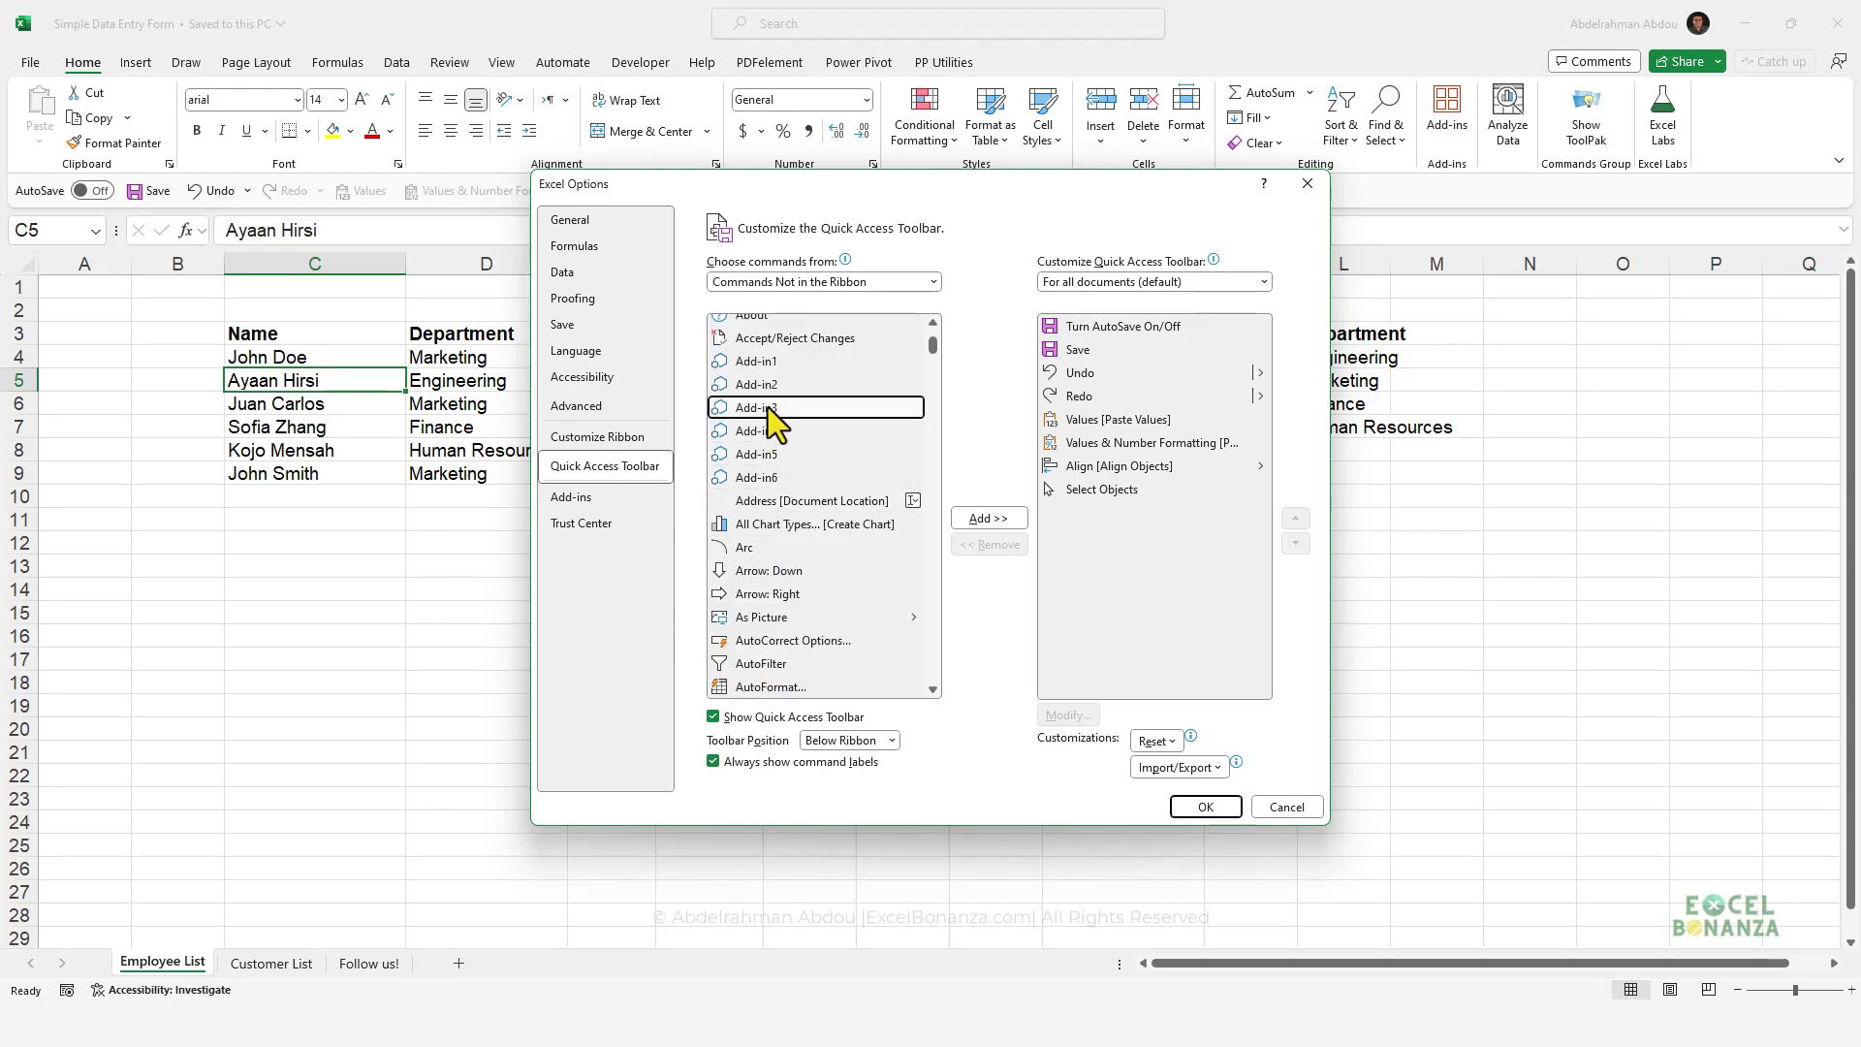
key("f")
key("r")
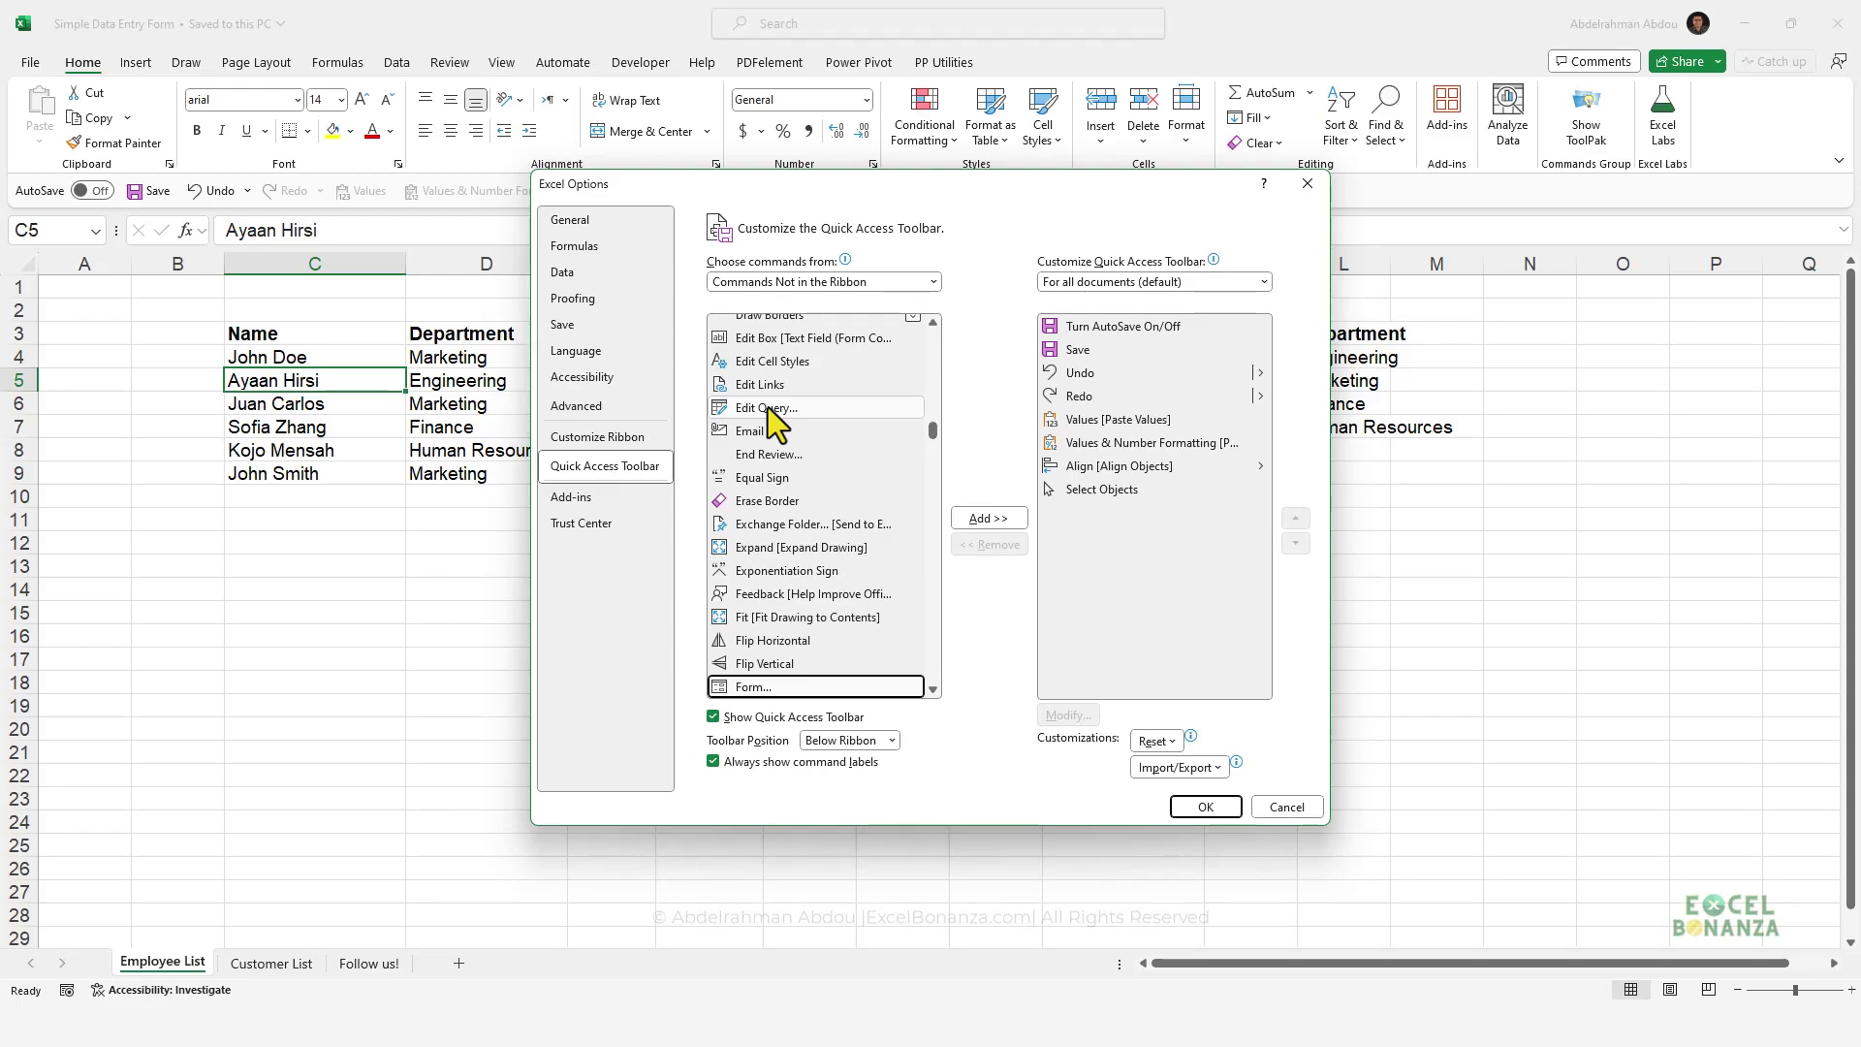
left_click(985, 519)
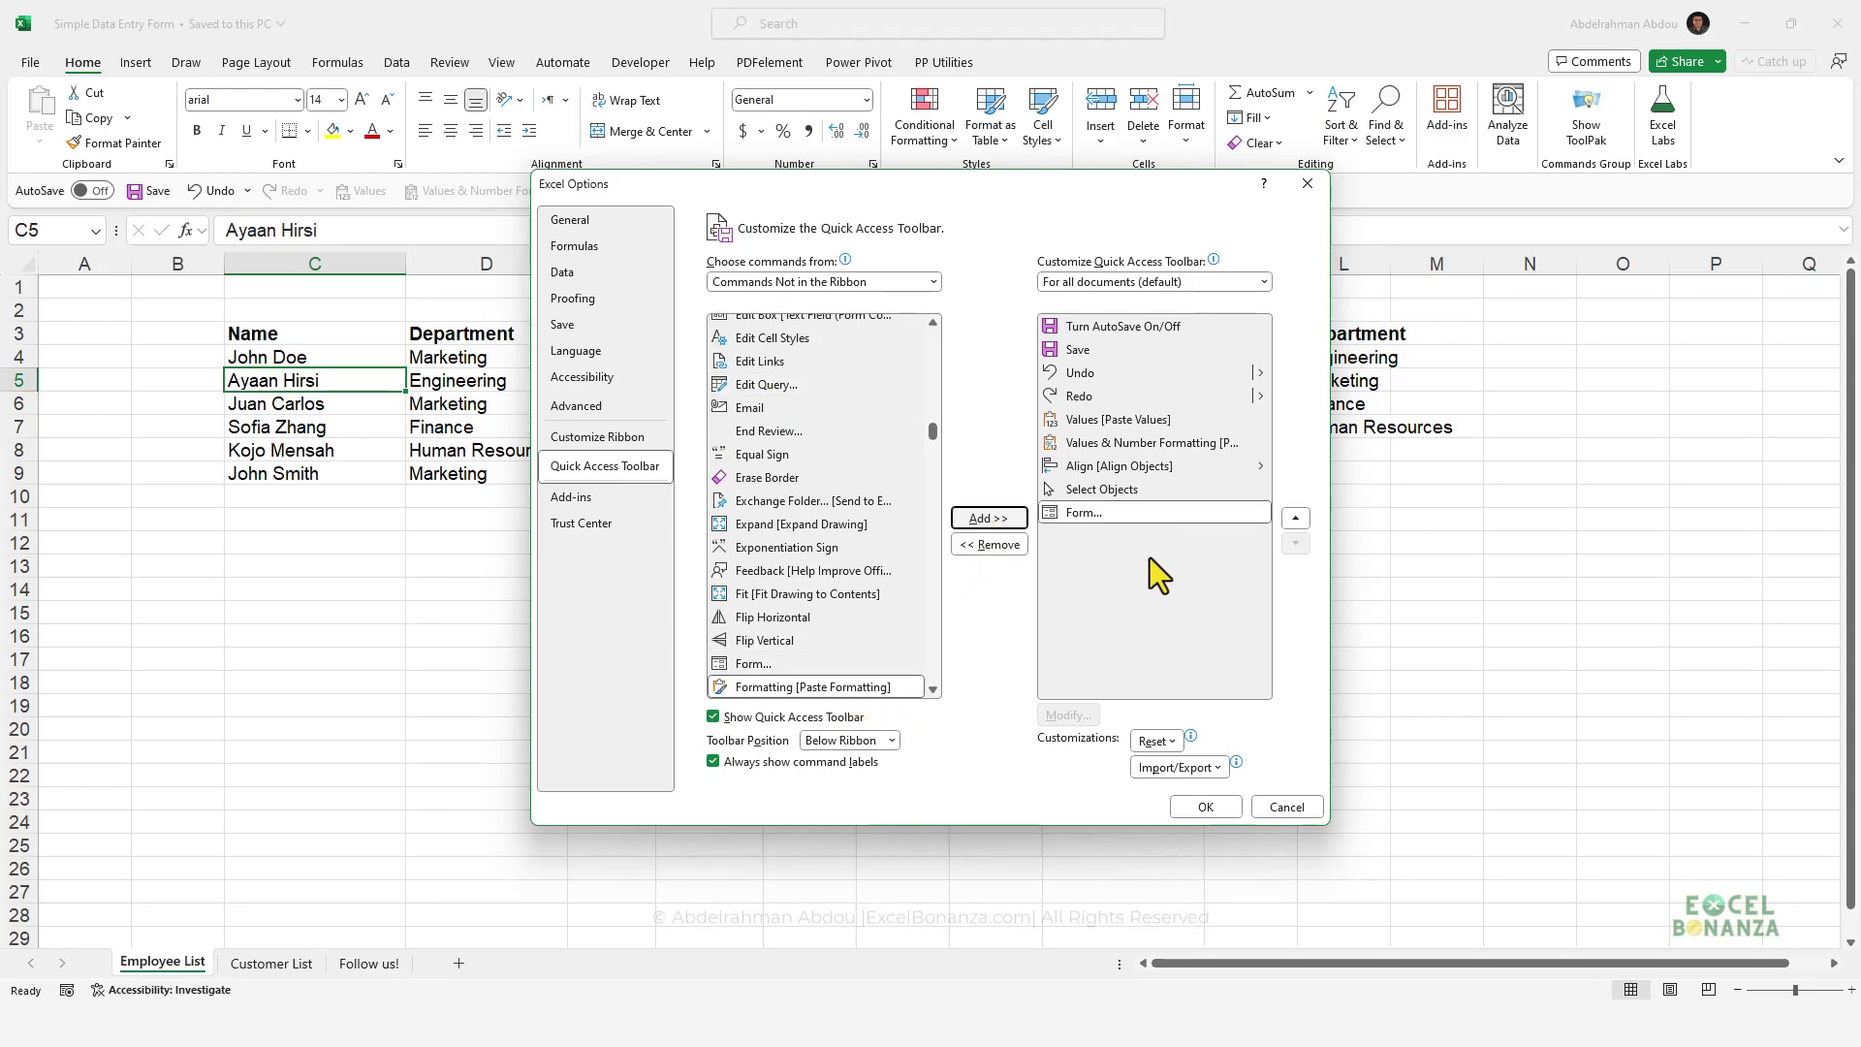
left_click(1203, 806)
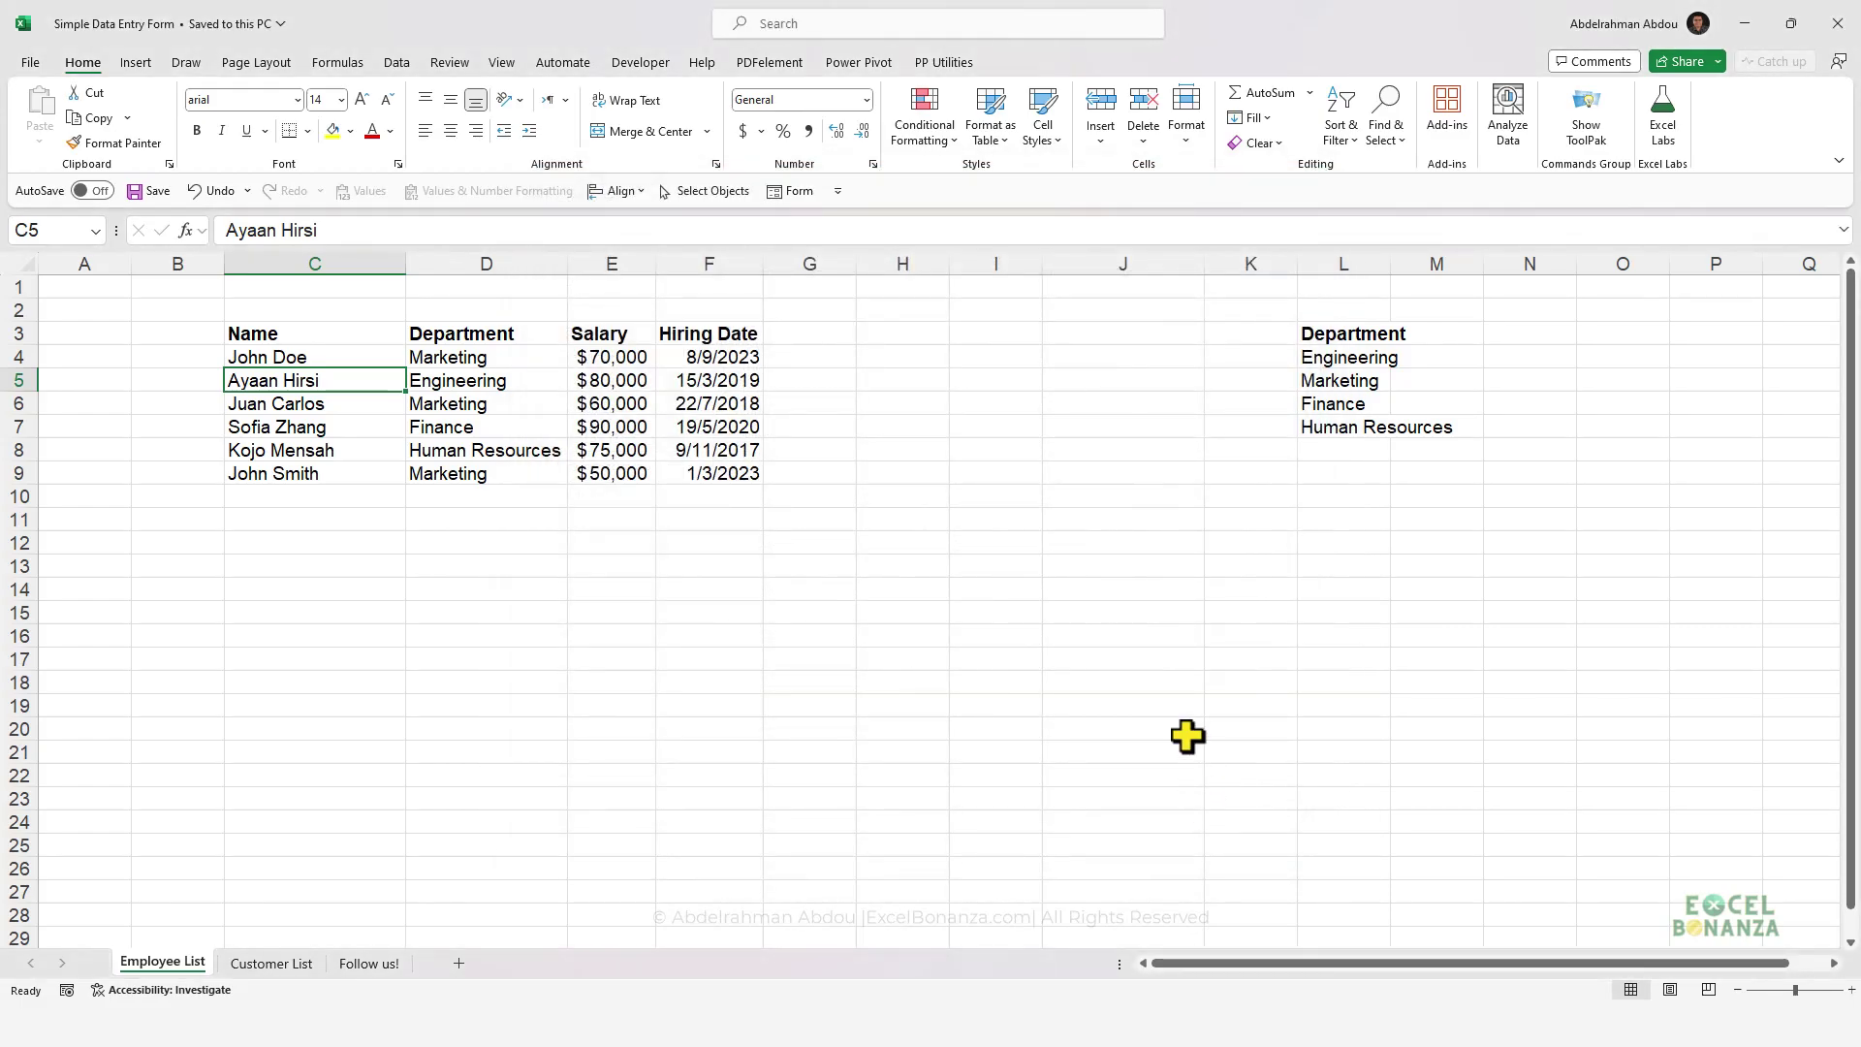
left_click(838, 192)
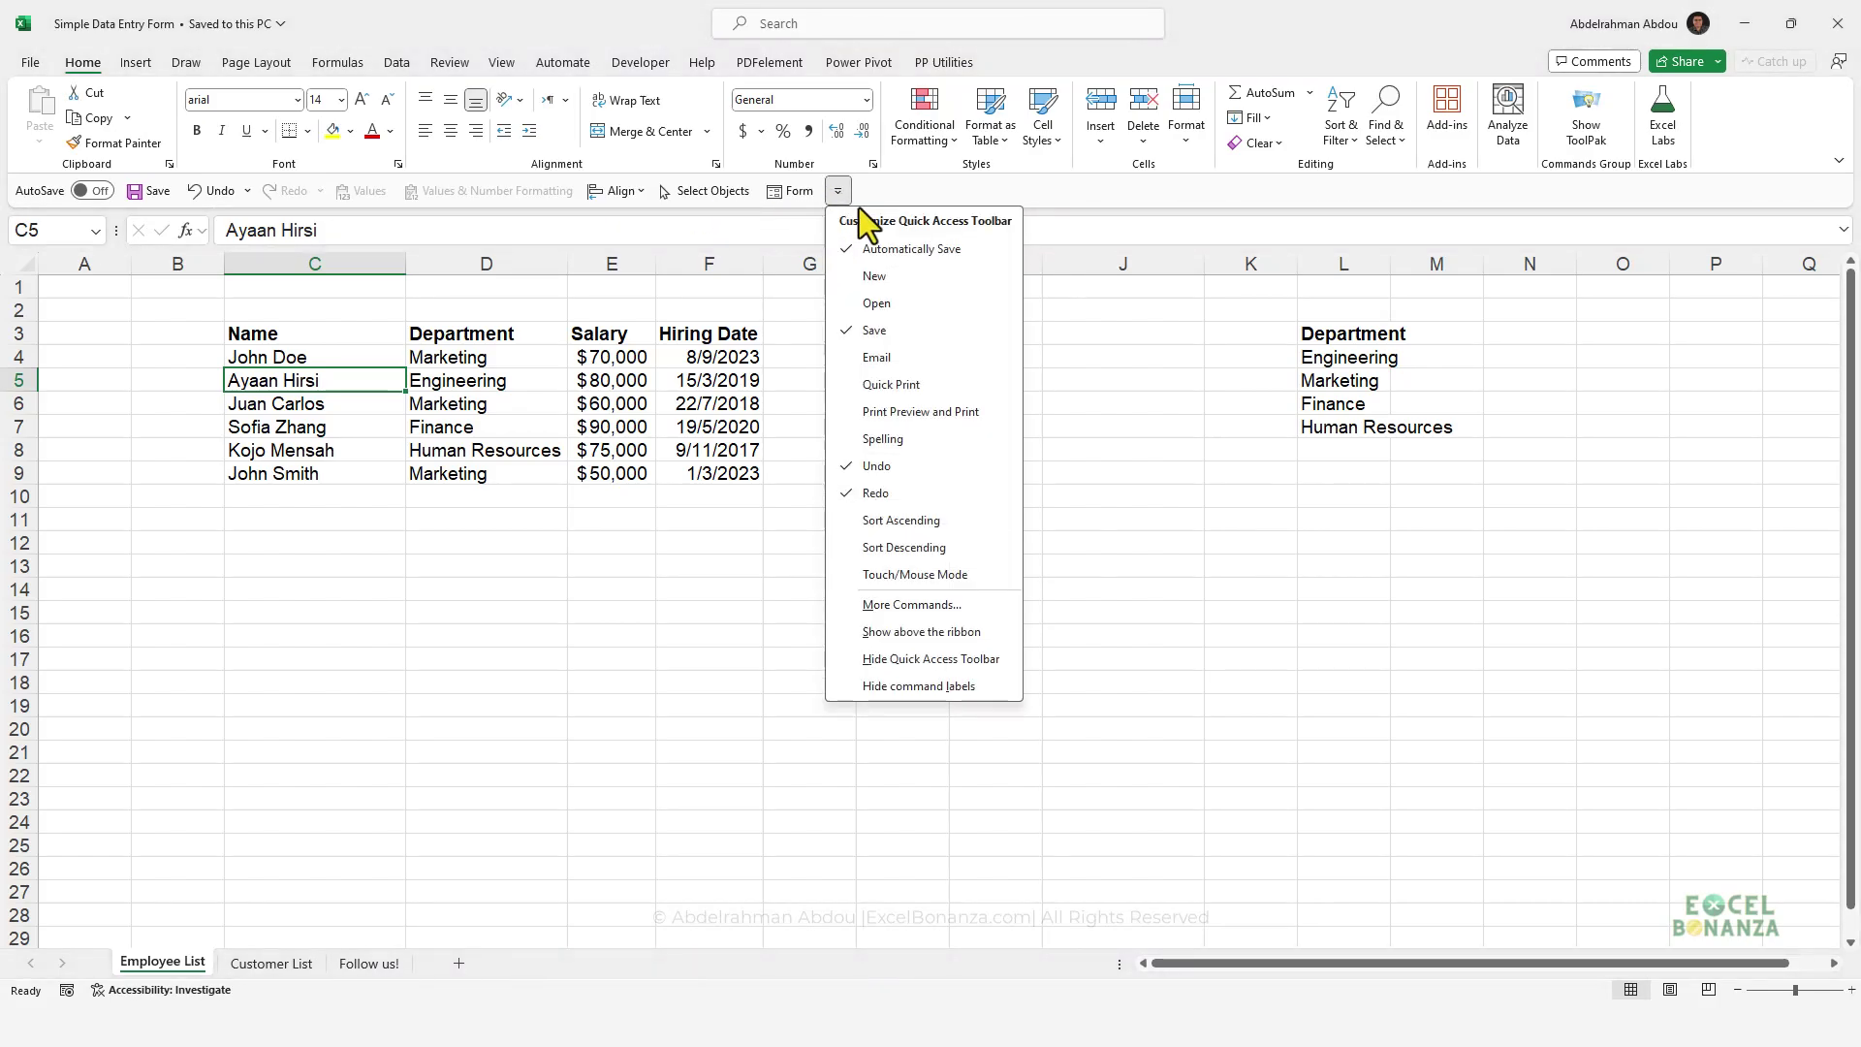
left_click(892, 633)
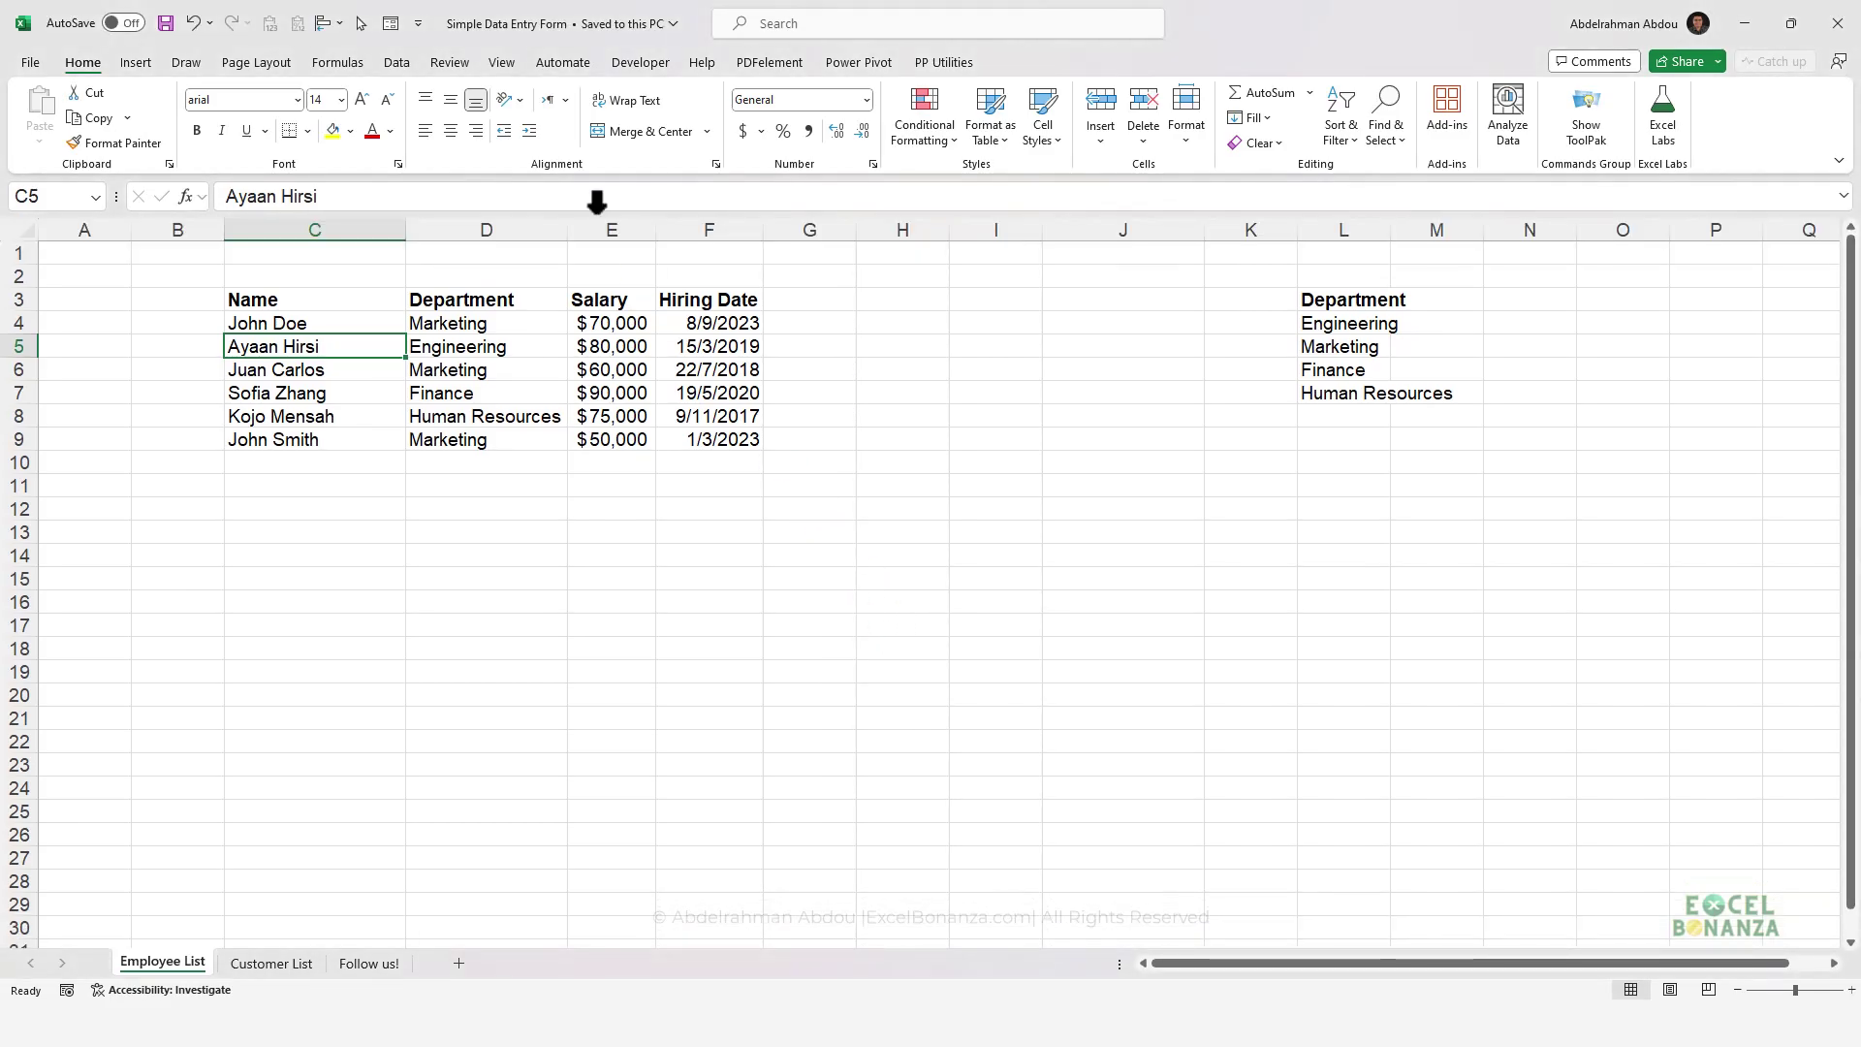
left_click(420, 27)
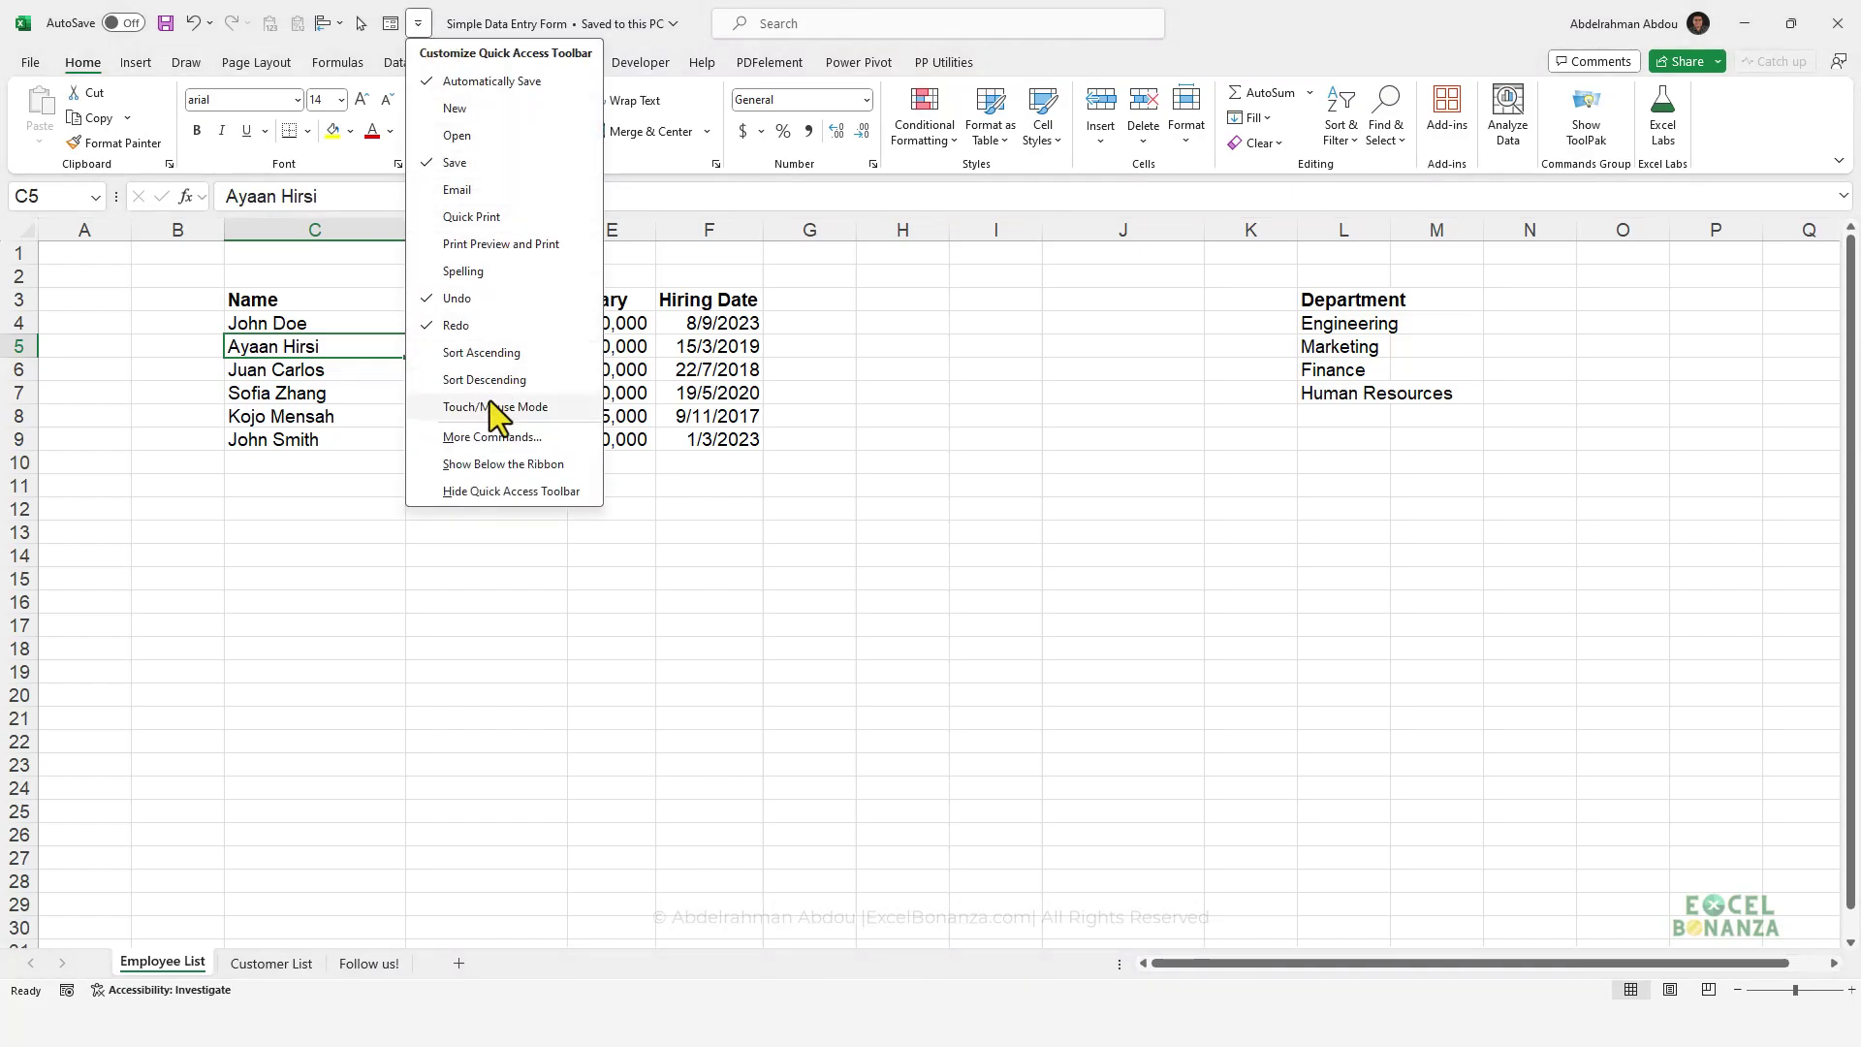
left_click(486, 465)
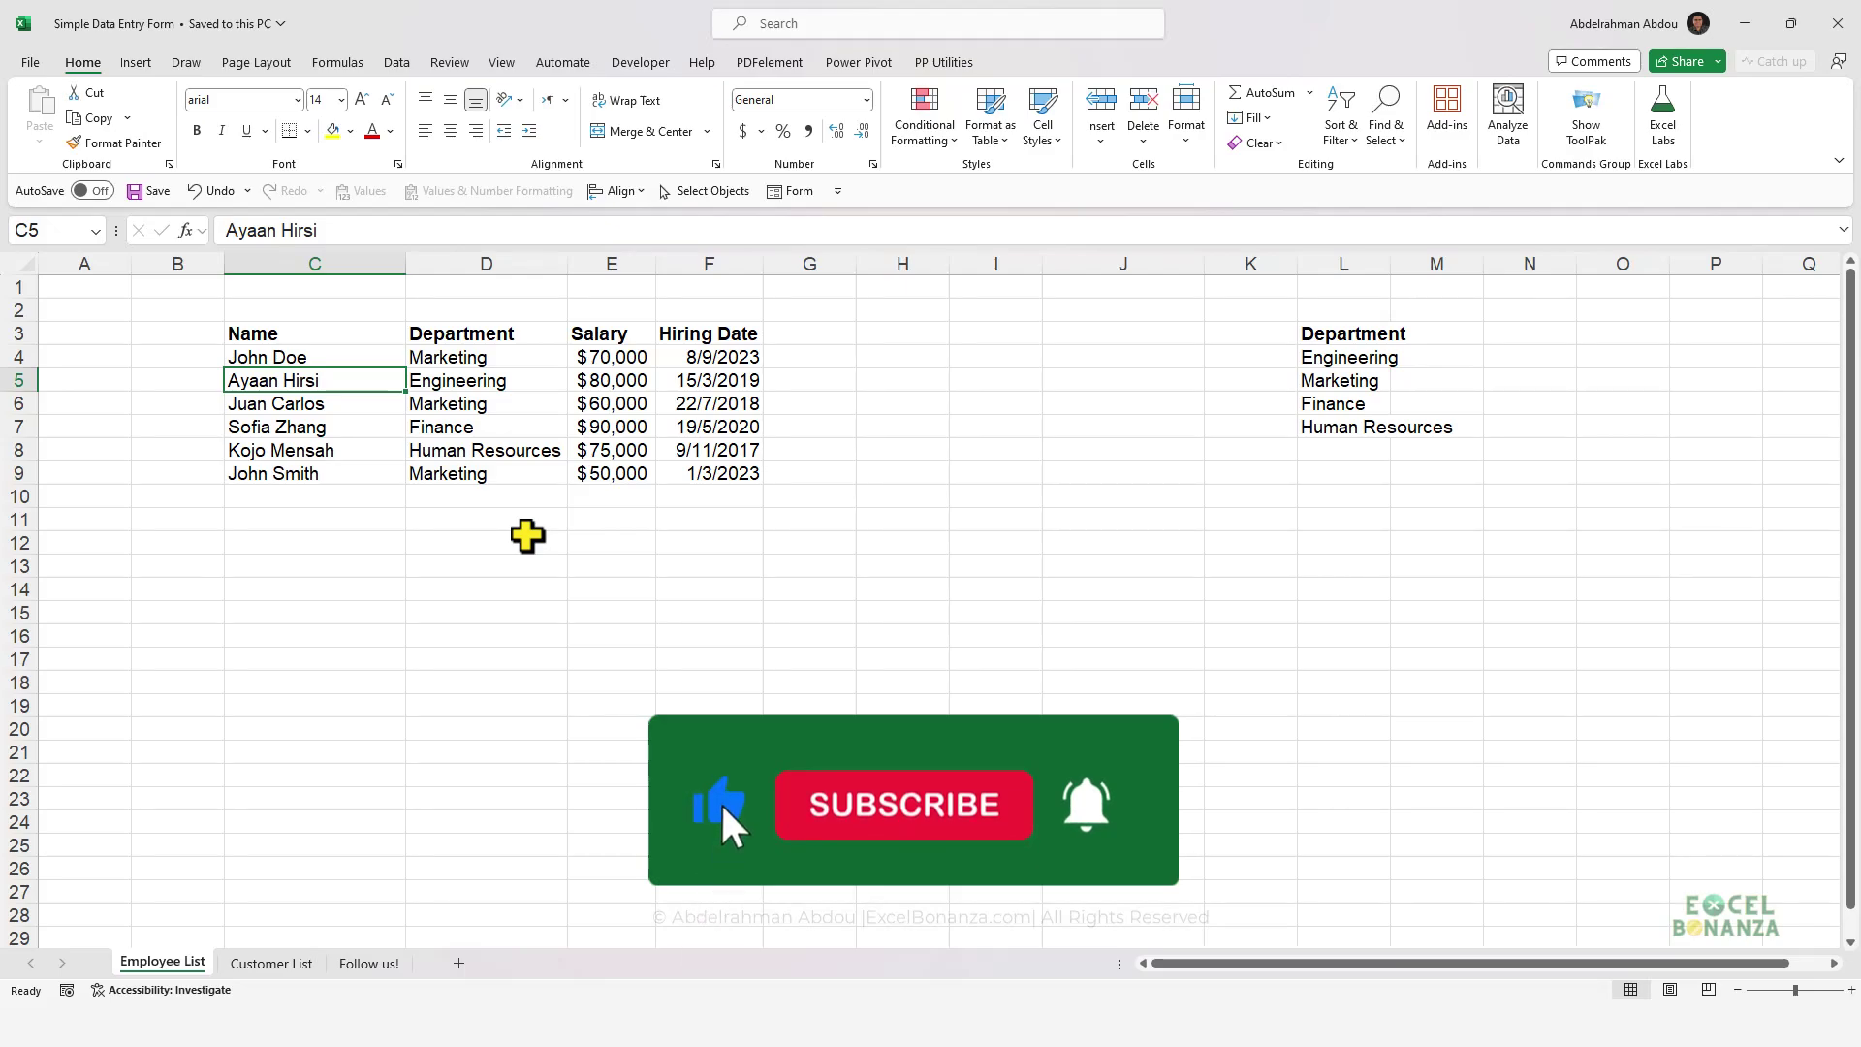
- Begin a table from C3:F9, whose headers are Name, Department, Salary and Hiring Date
left_click(319, 341)
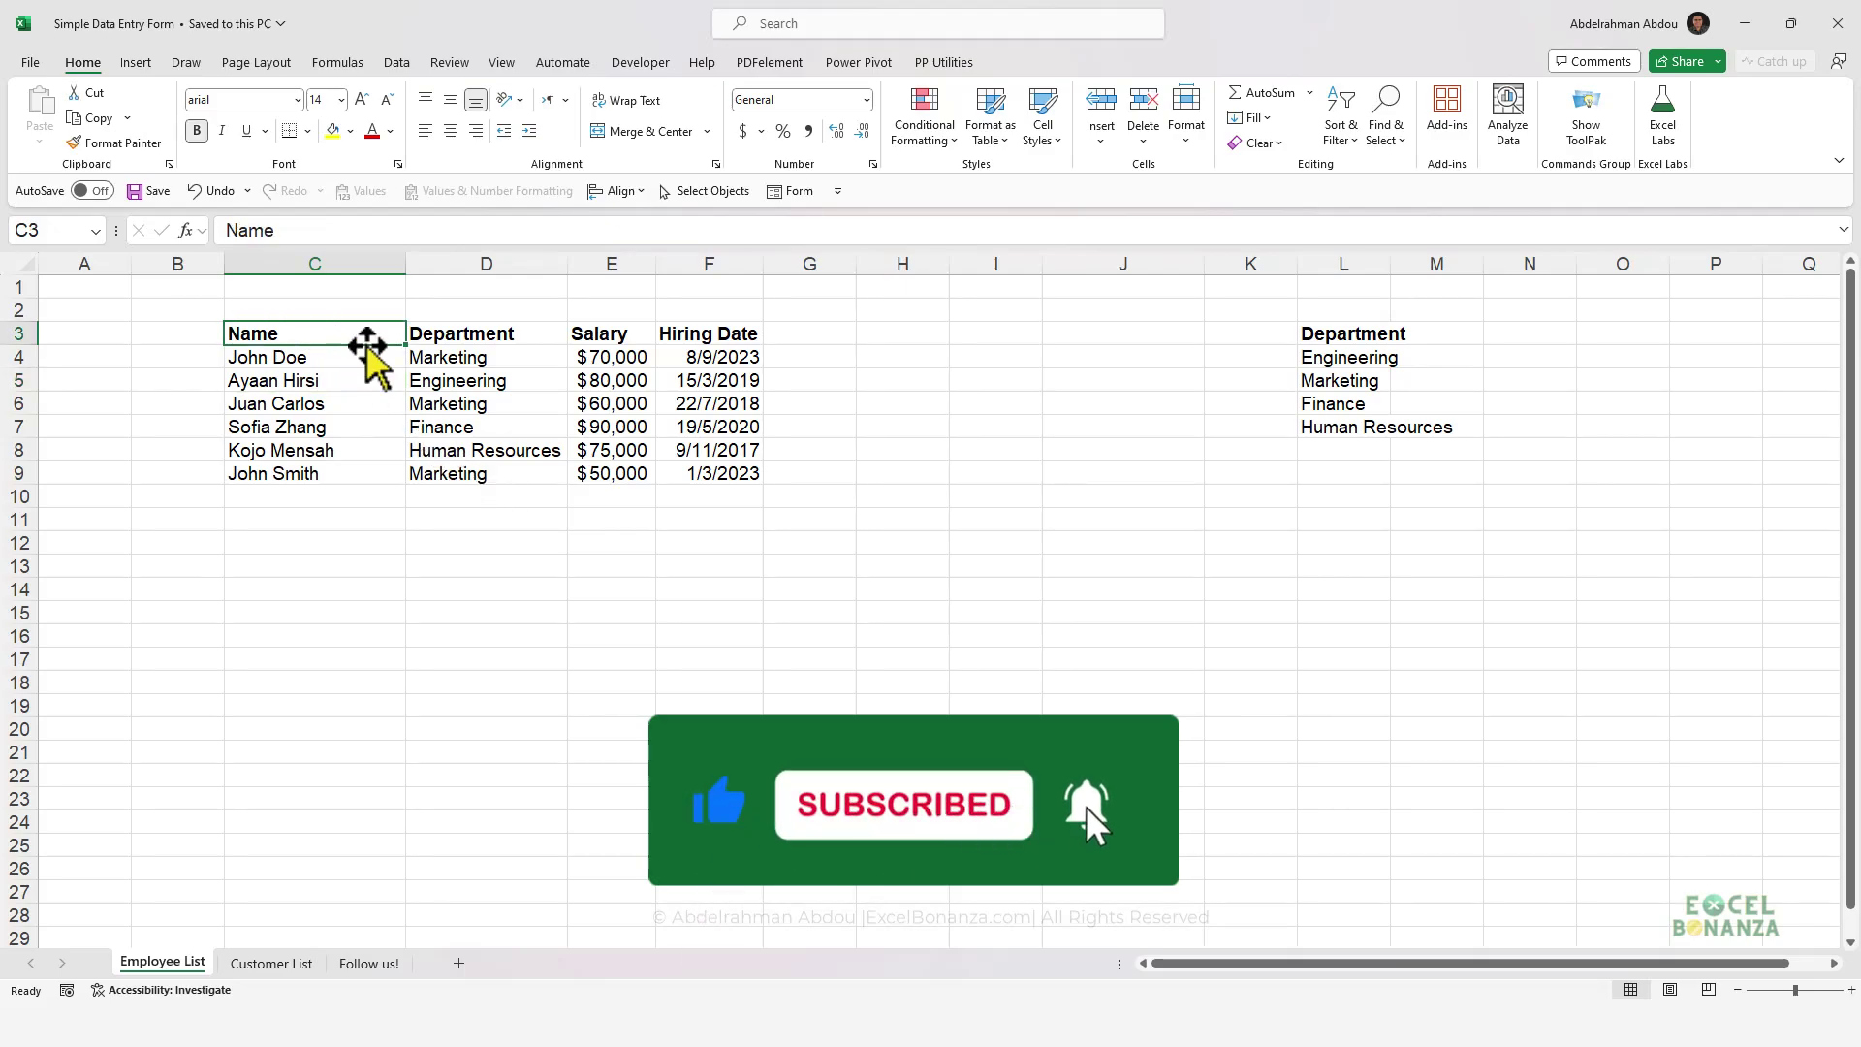
left_click(463, 333)
left_click(594, 334)
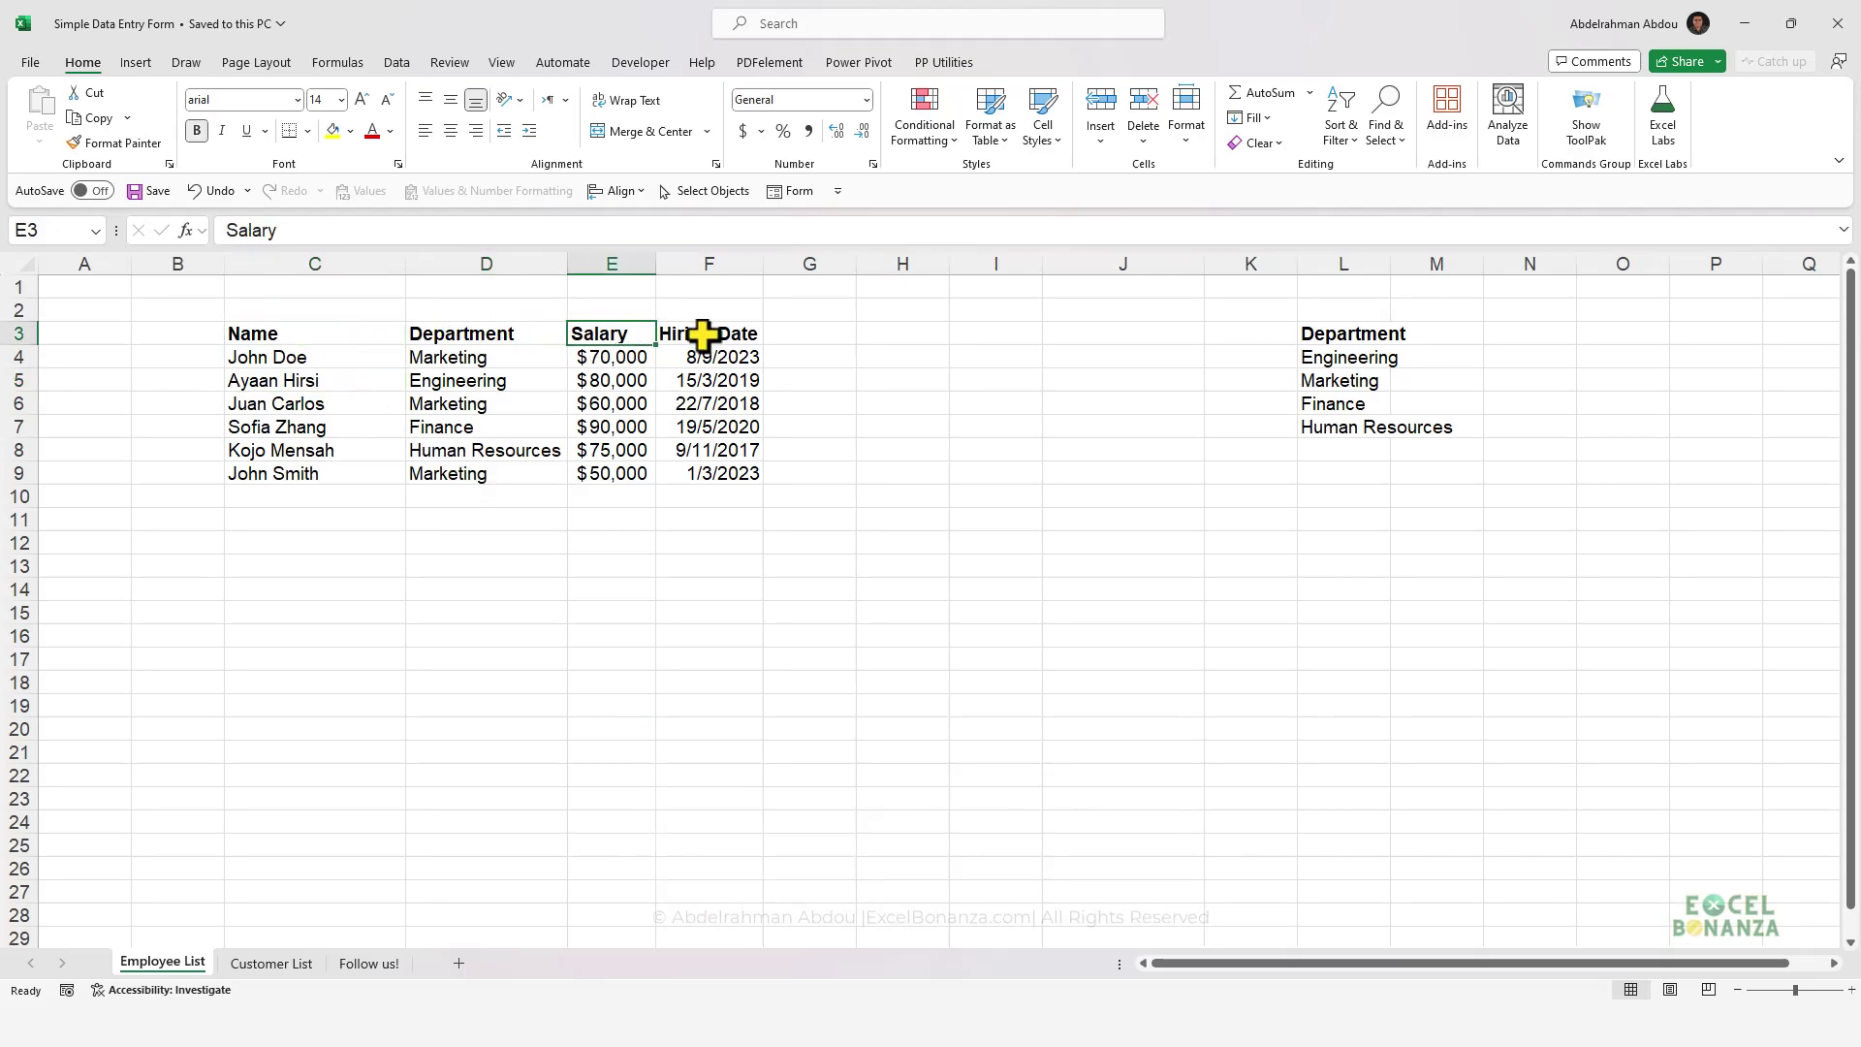
left_click(703, 334)
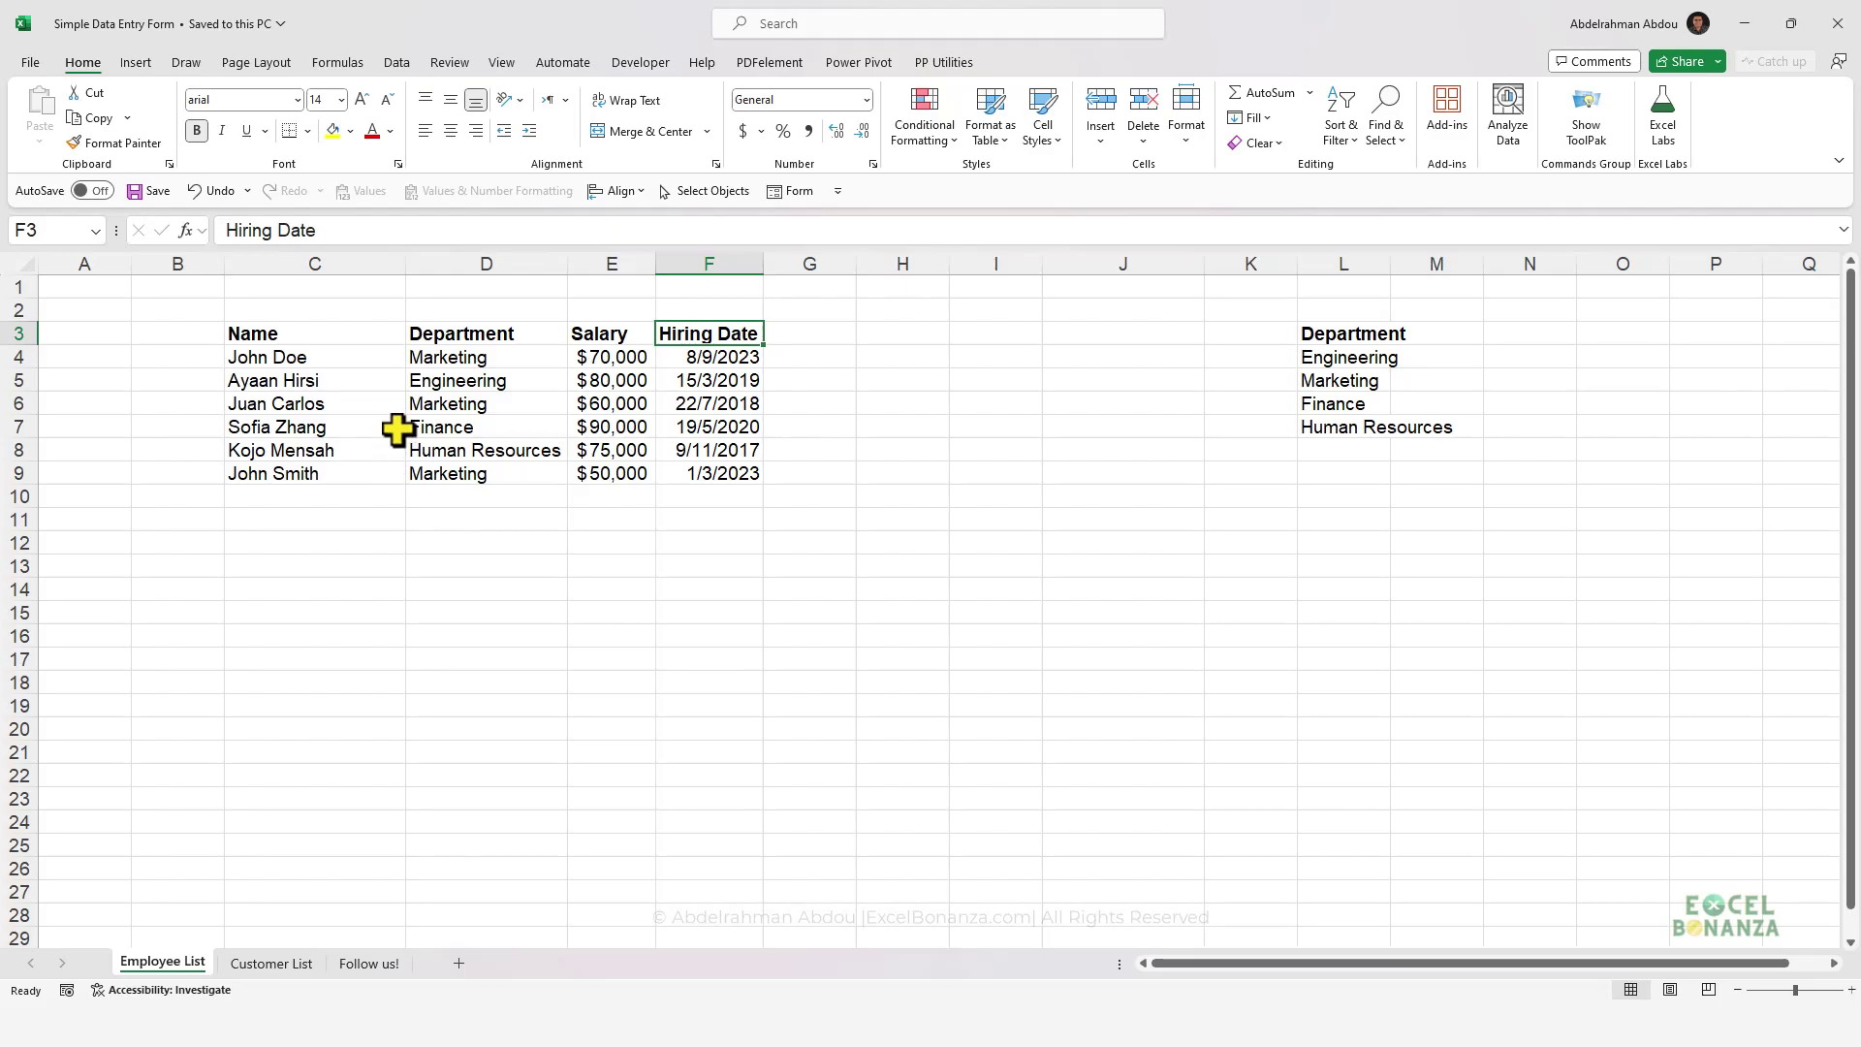
left_click(397, 428)
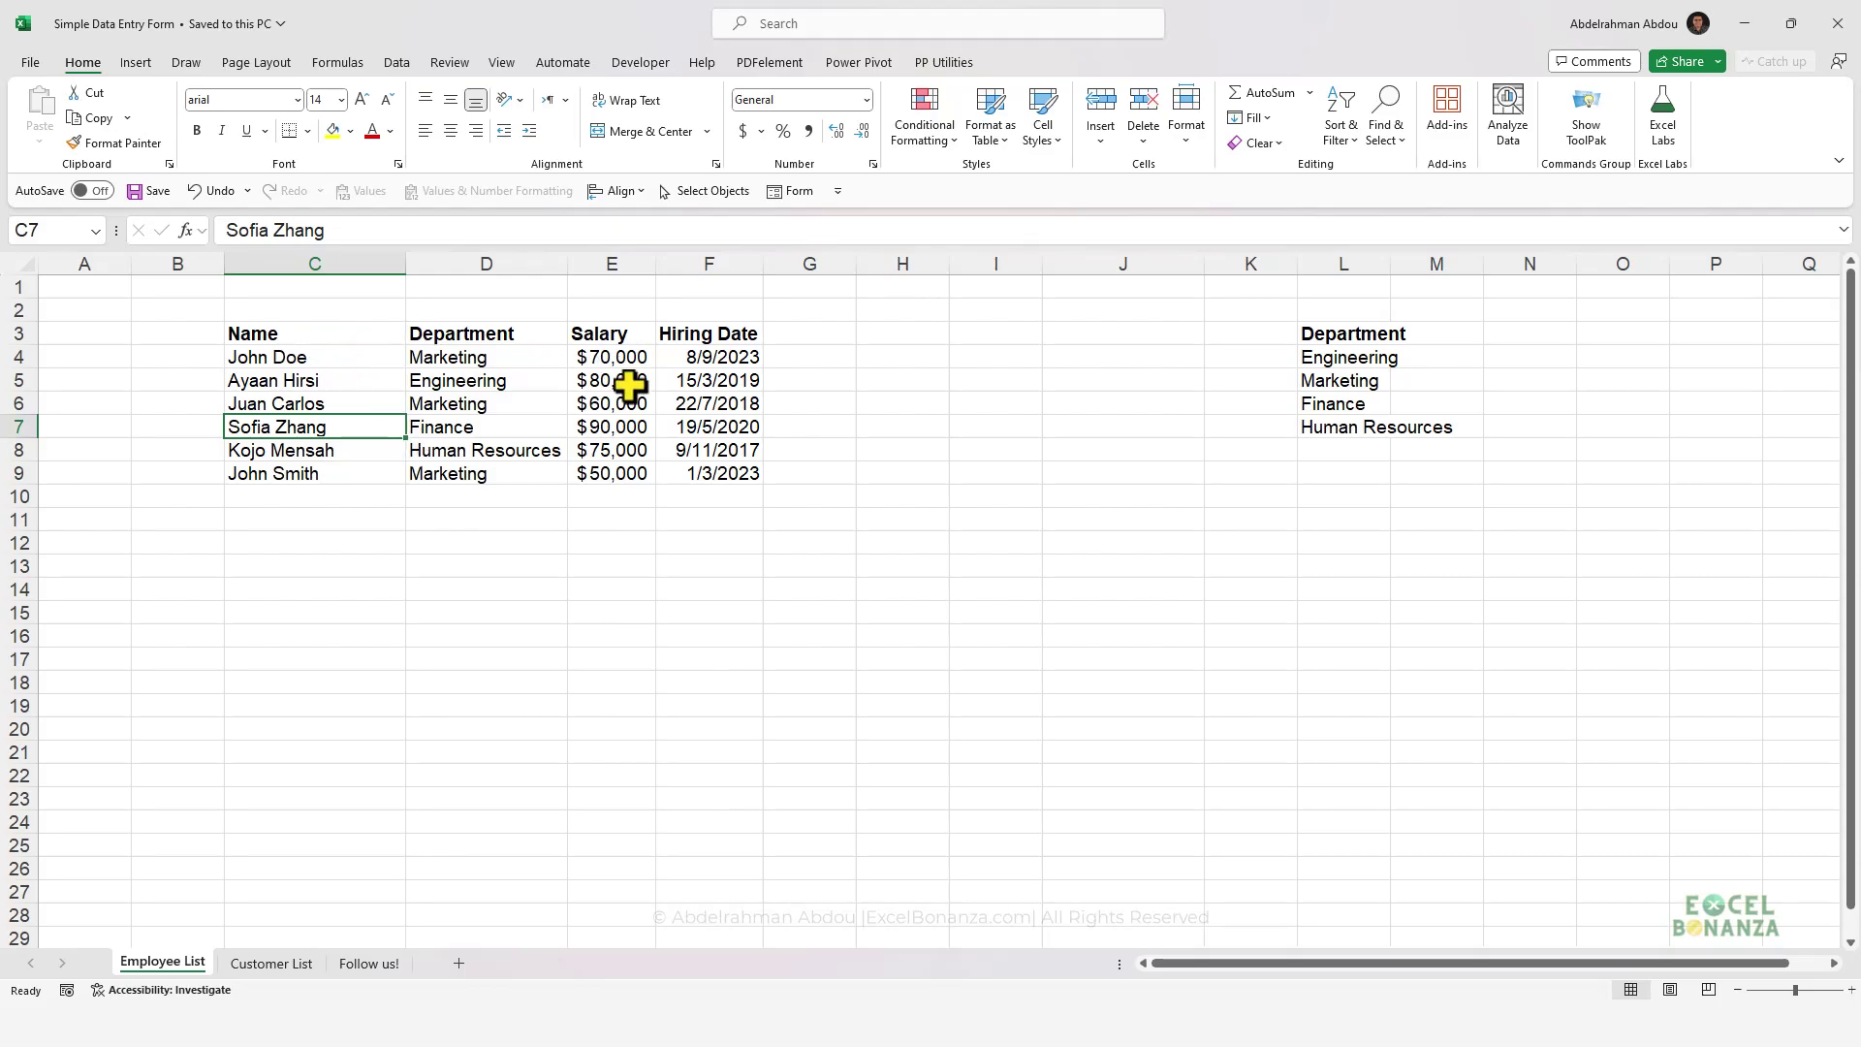
left_click(357, 386)
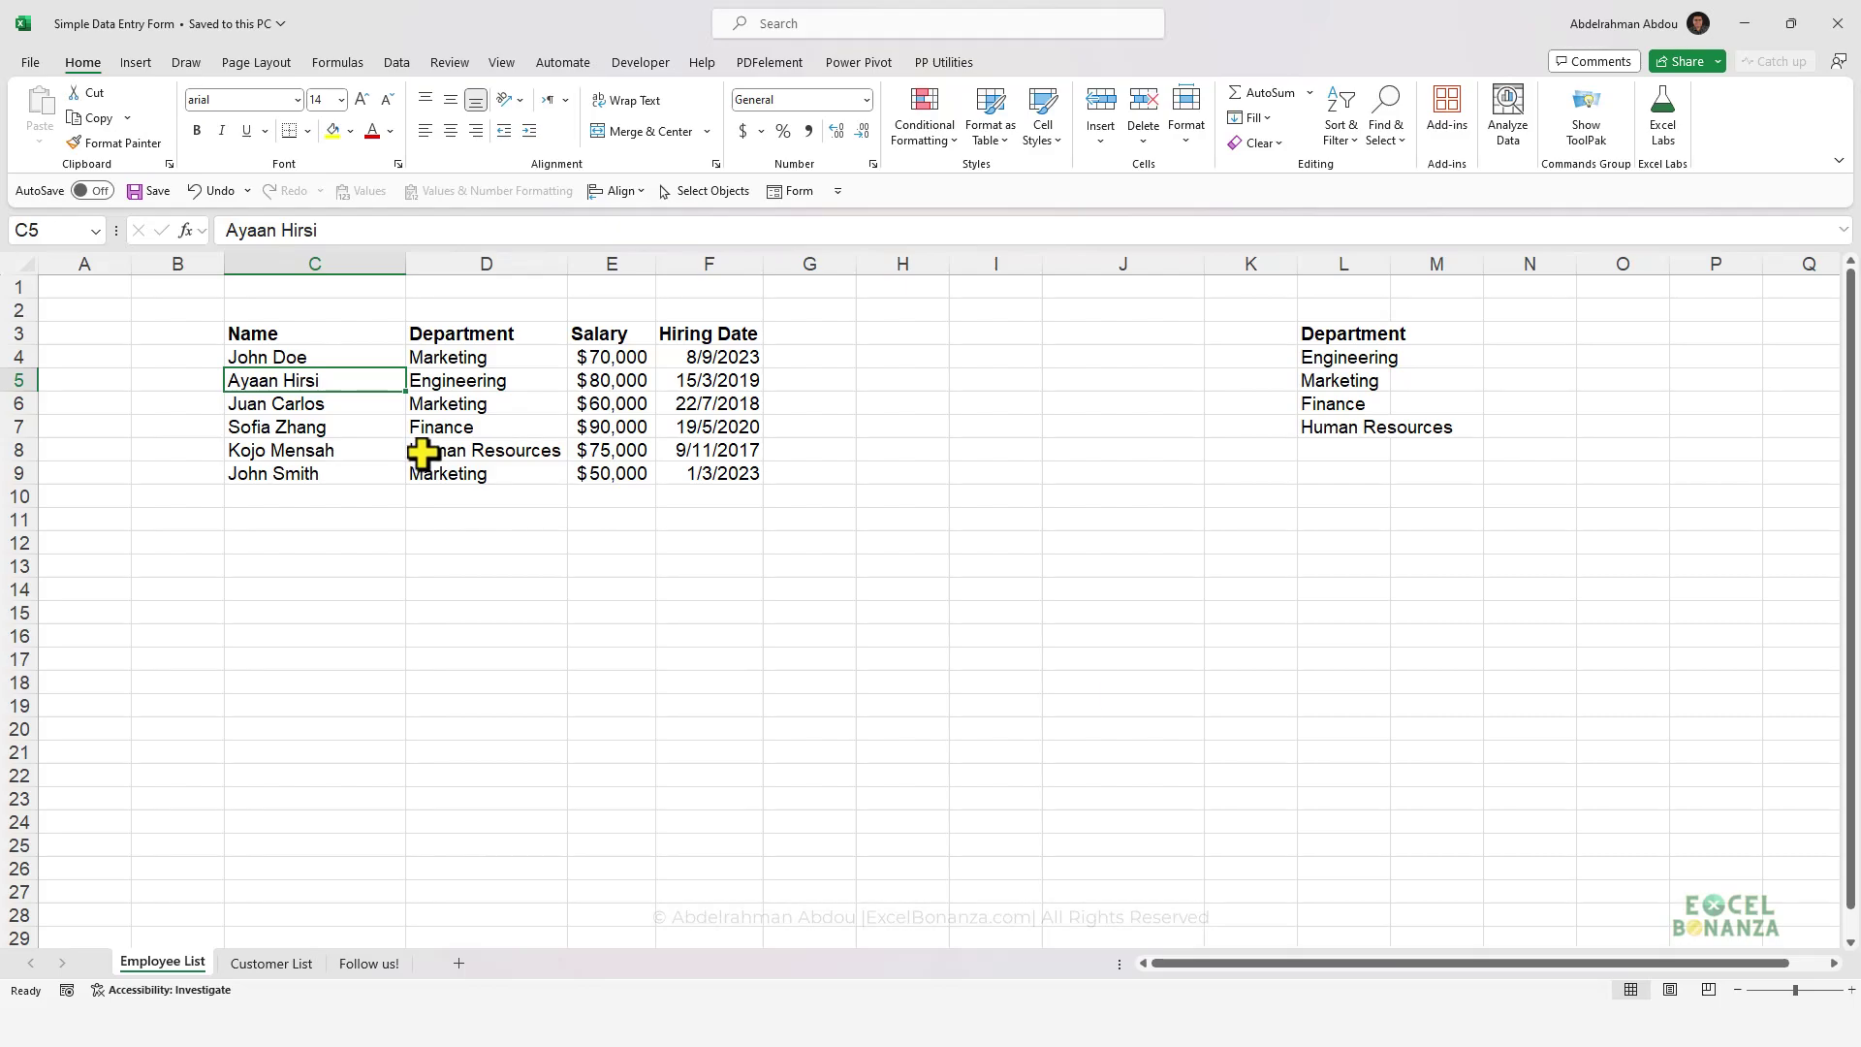
key("ctrl+t")
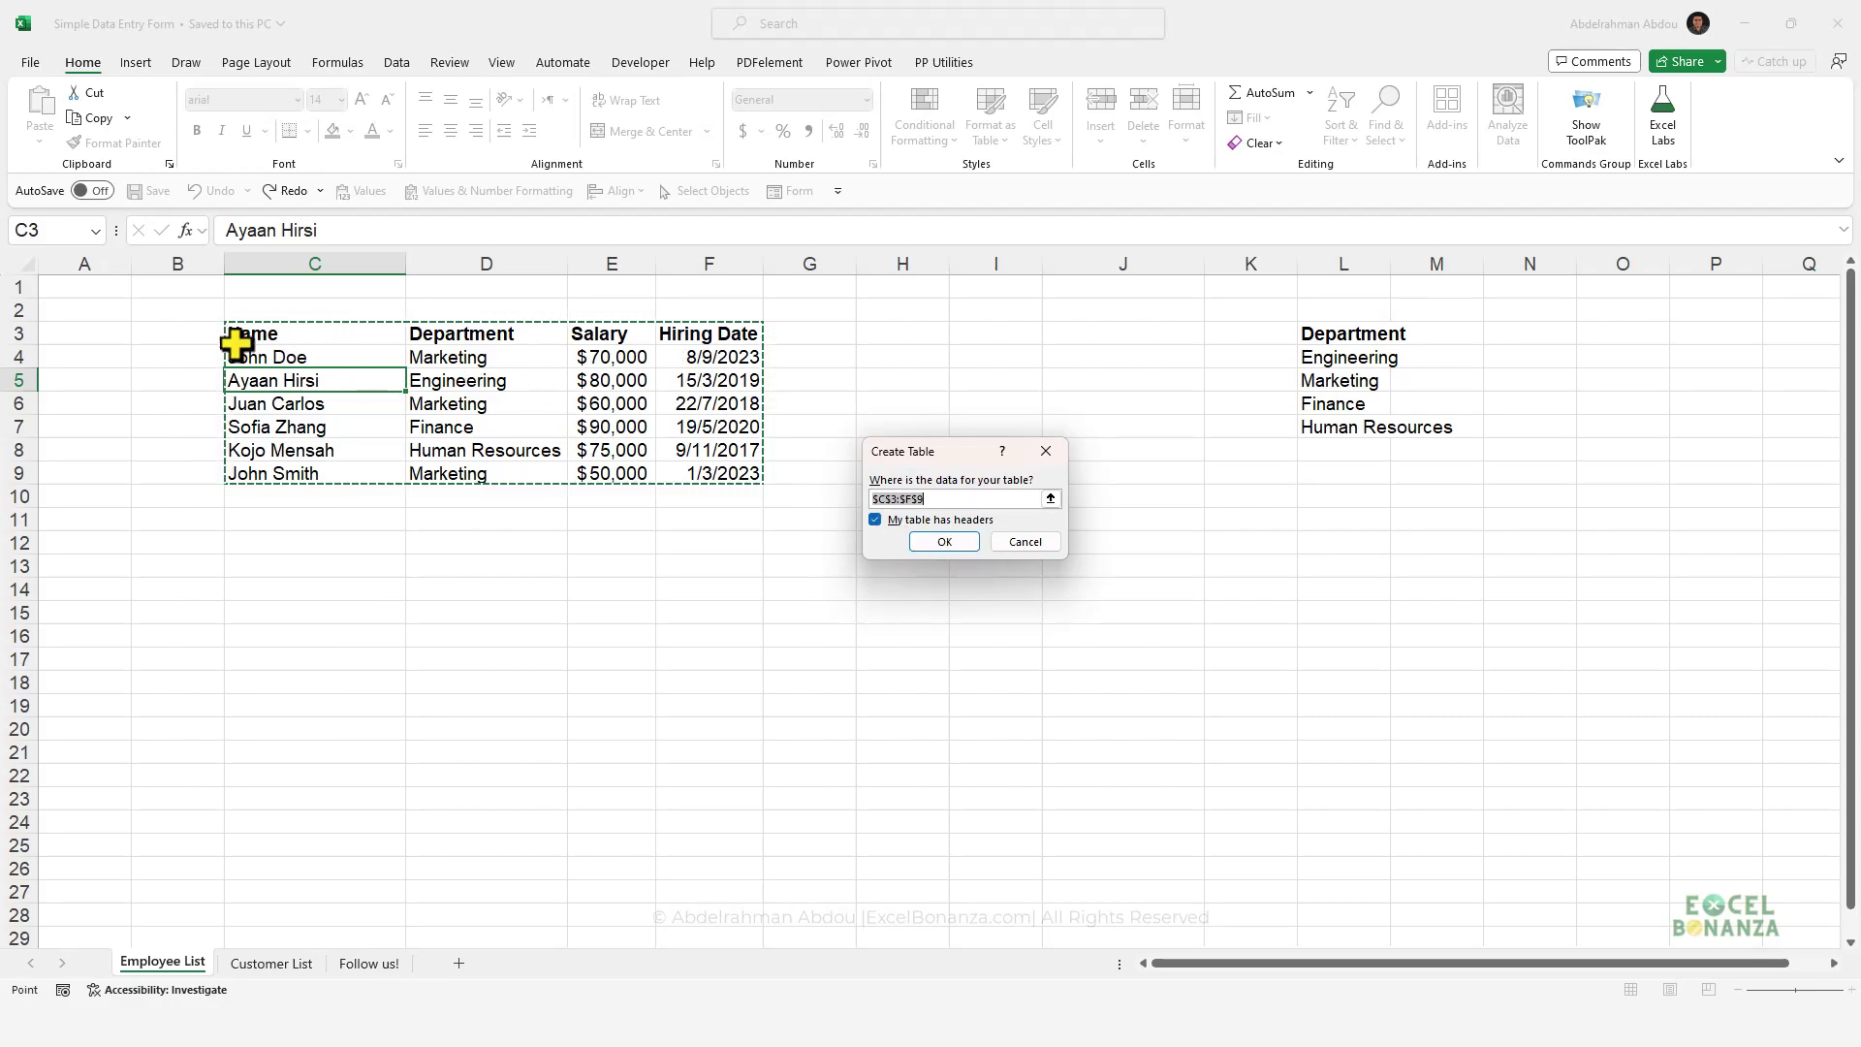
- Confirm the C3:F9 table and rename it tblEmployees
left_click(956, 546)
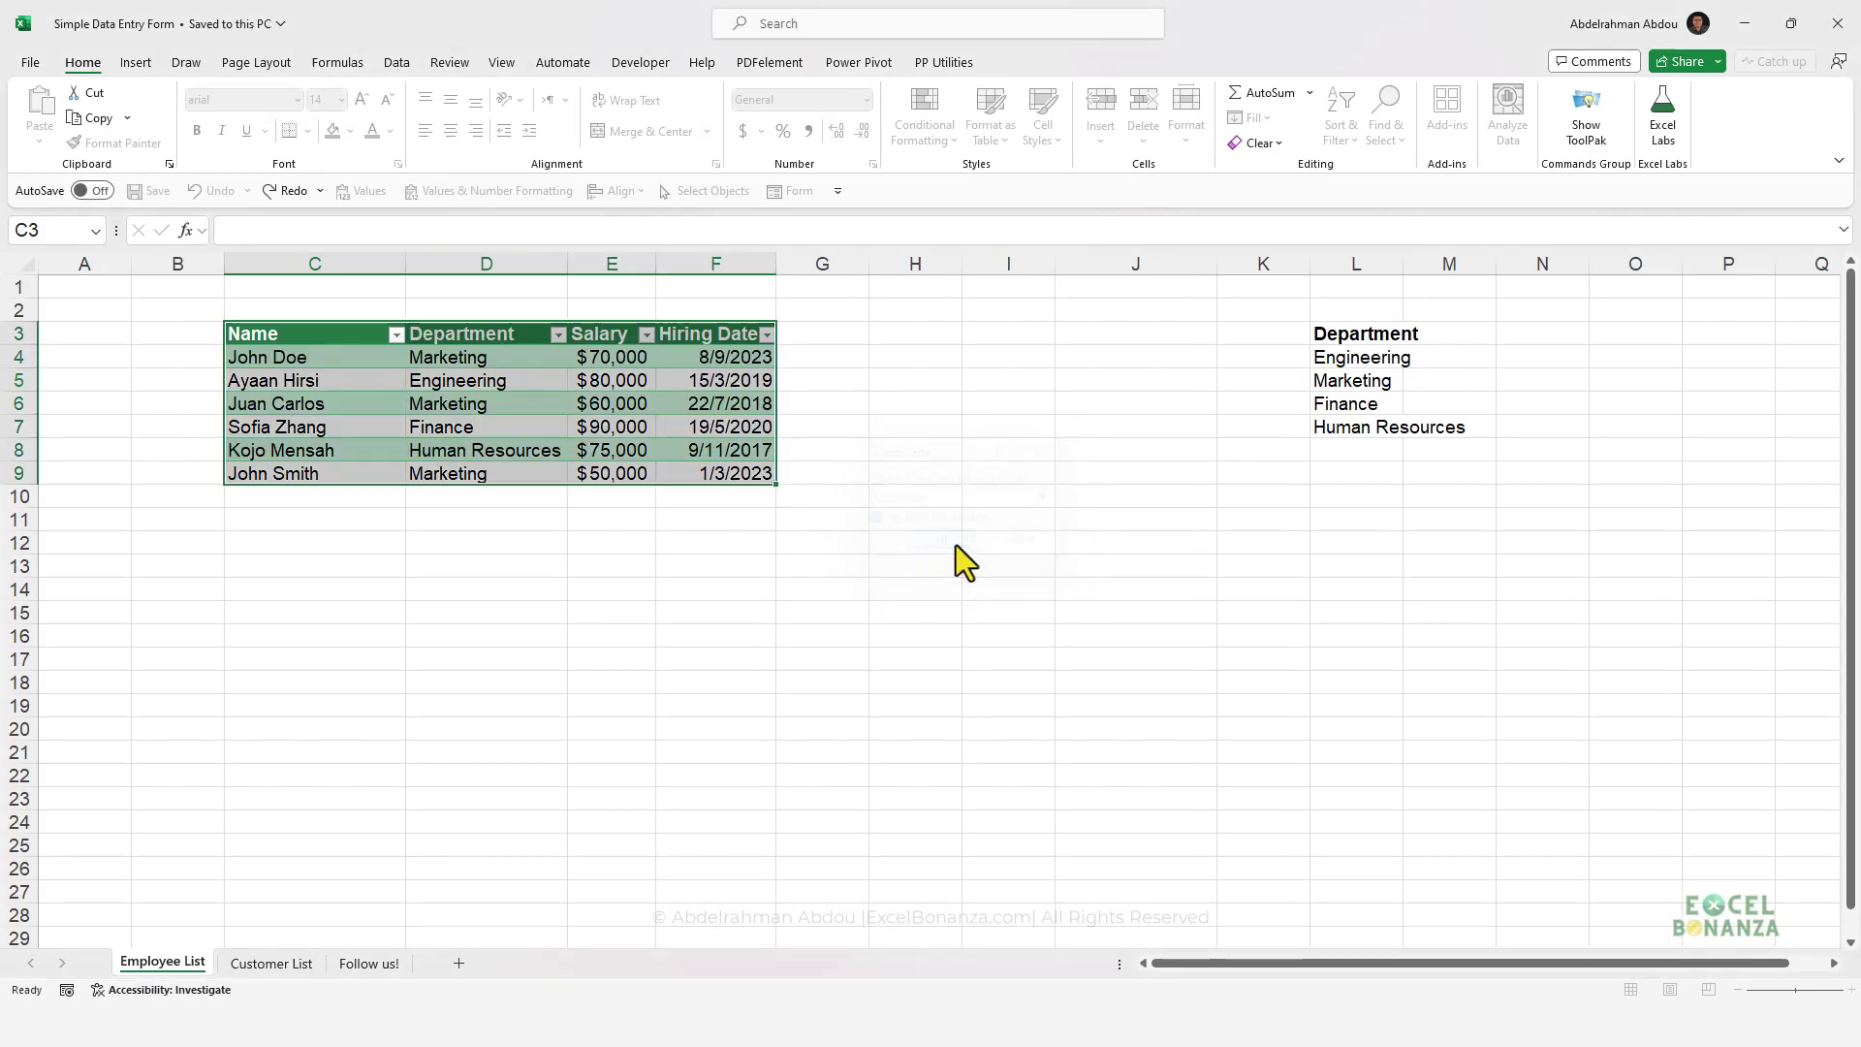
left_click(519, 399)
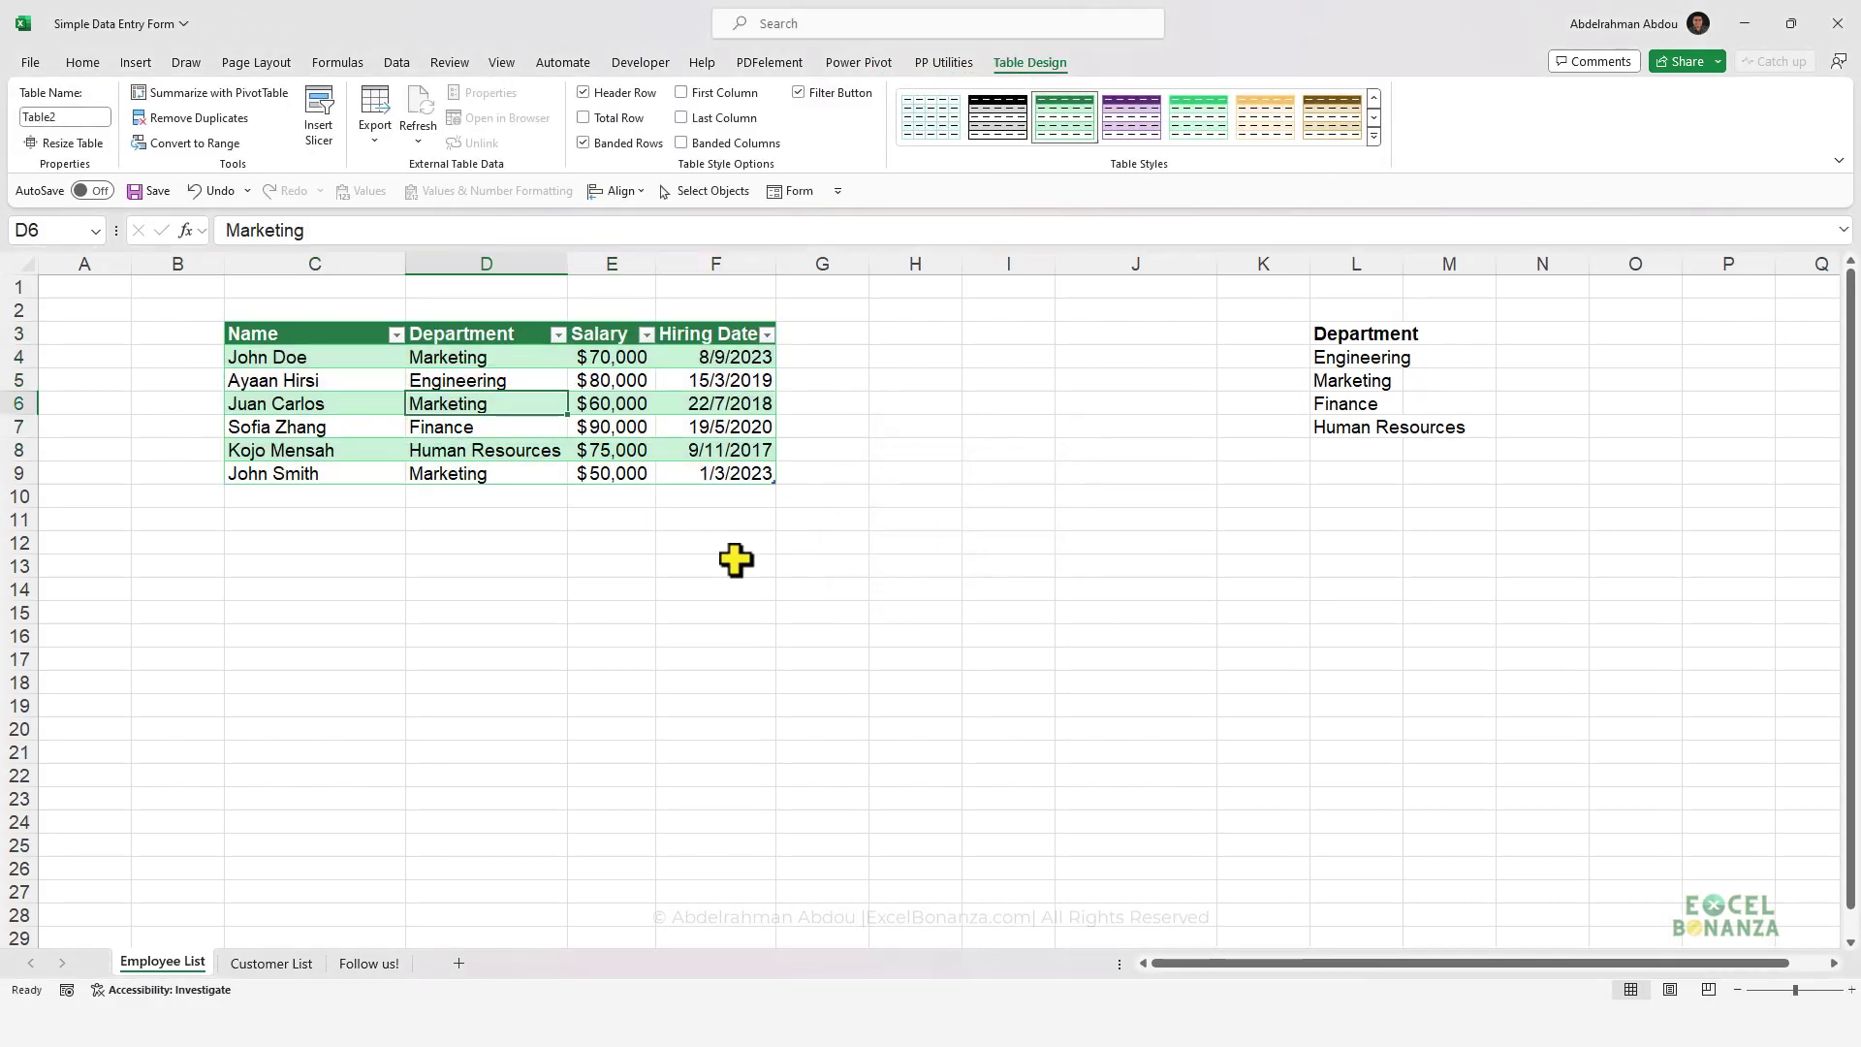
left_click(68, 117)
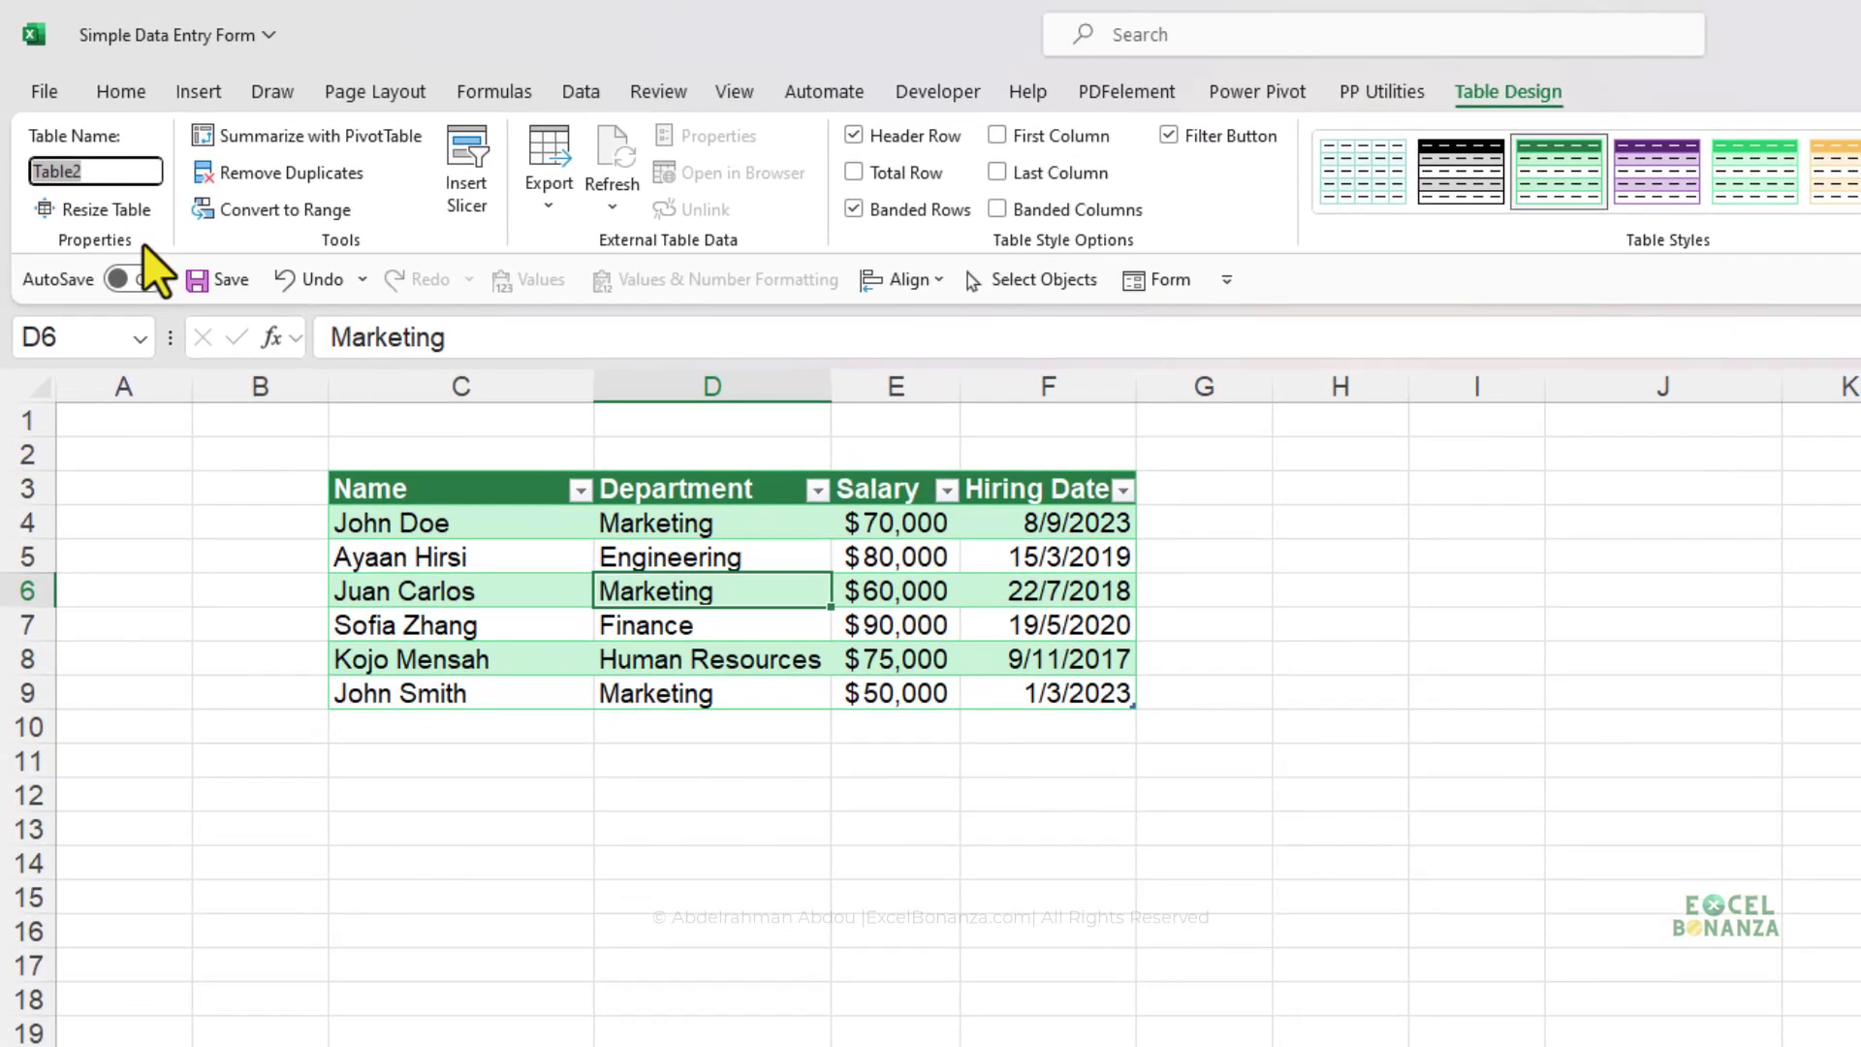
type("tblEmployees")
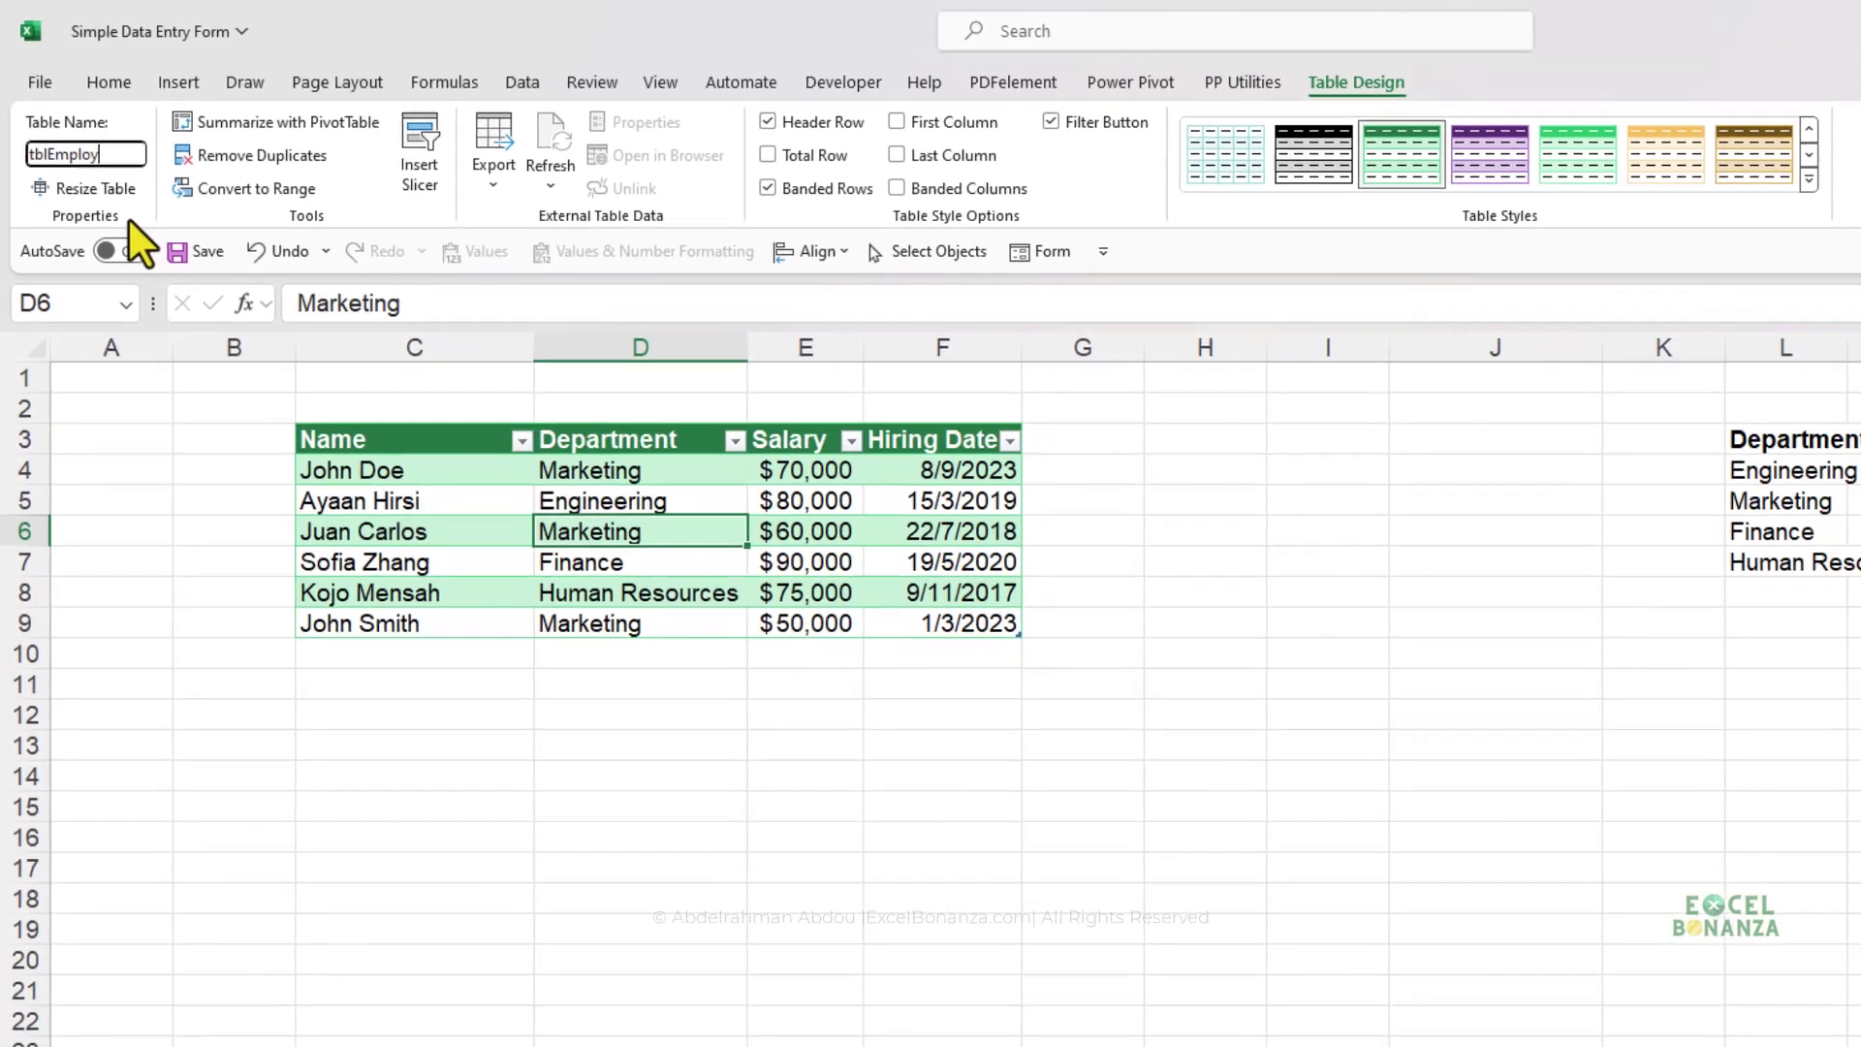
key("Return")
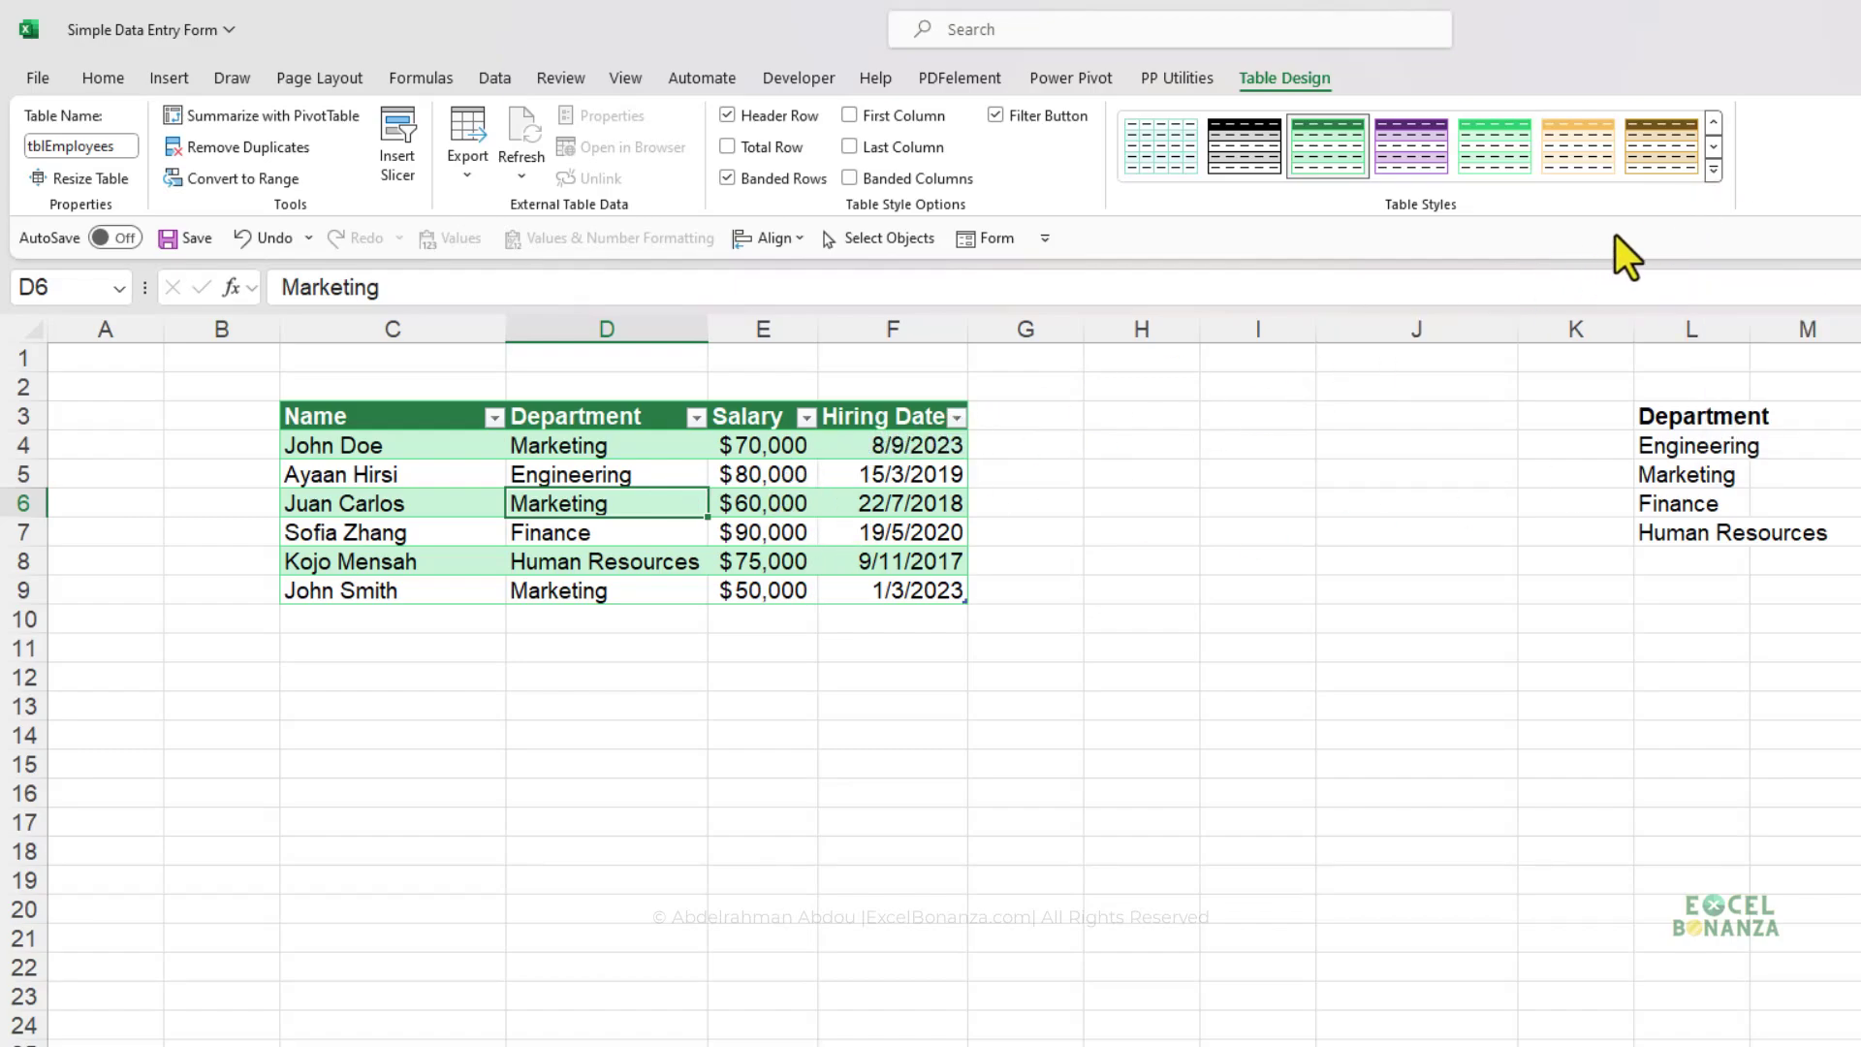
- Clear the table style so the employee cells are plain and unshaded
left_click(1713, 171)
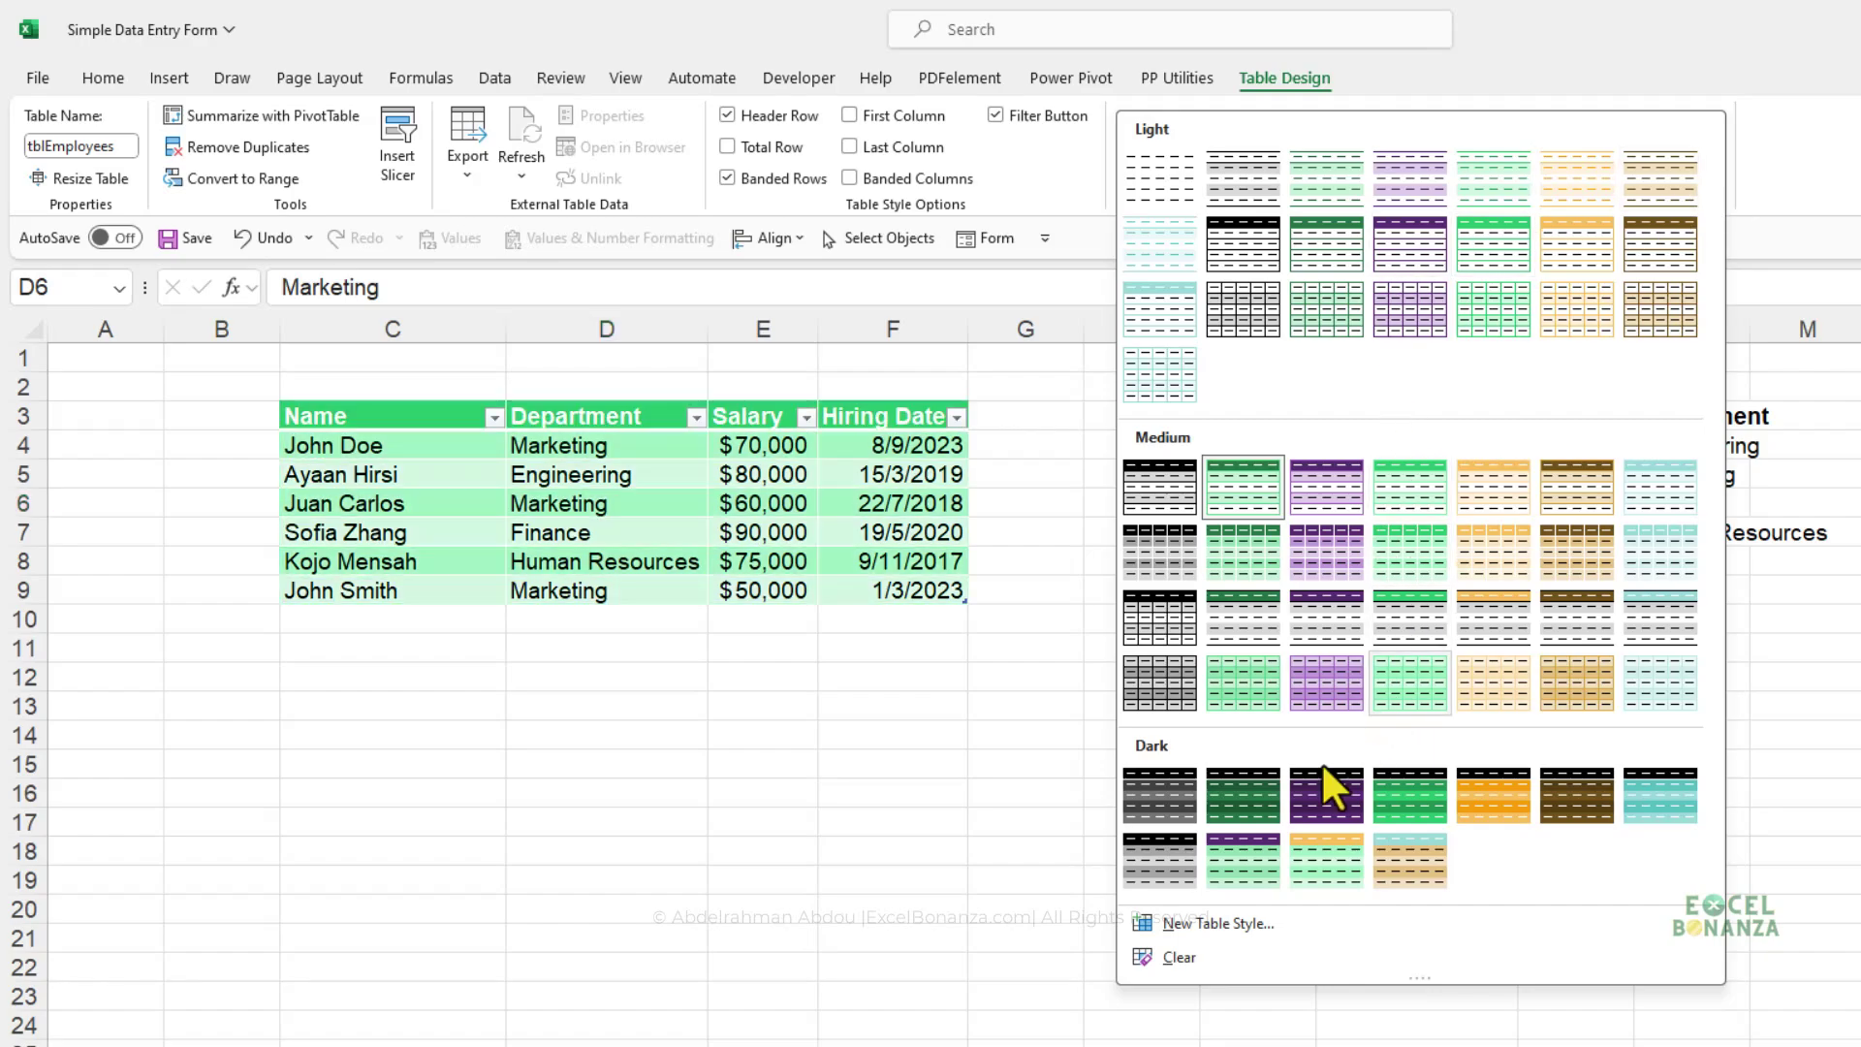
left_click(1165, 962)
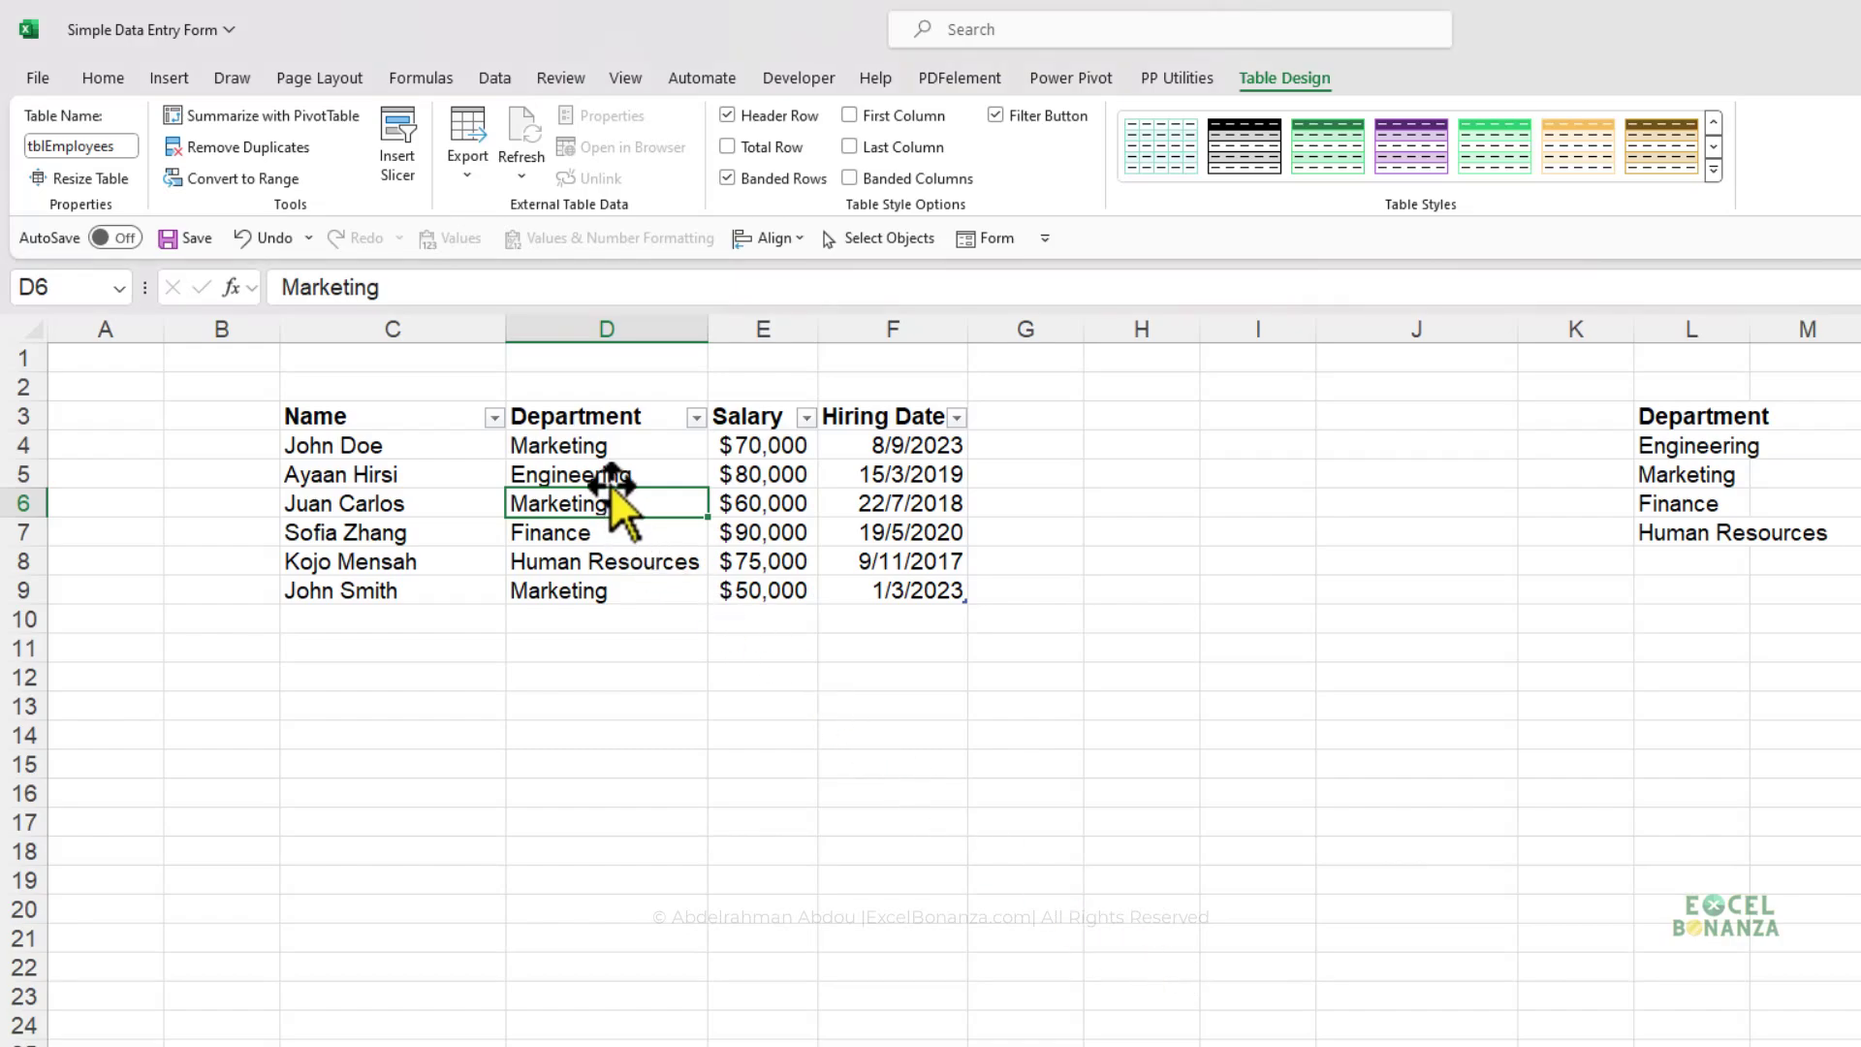
left_click(608, 475)
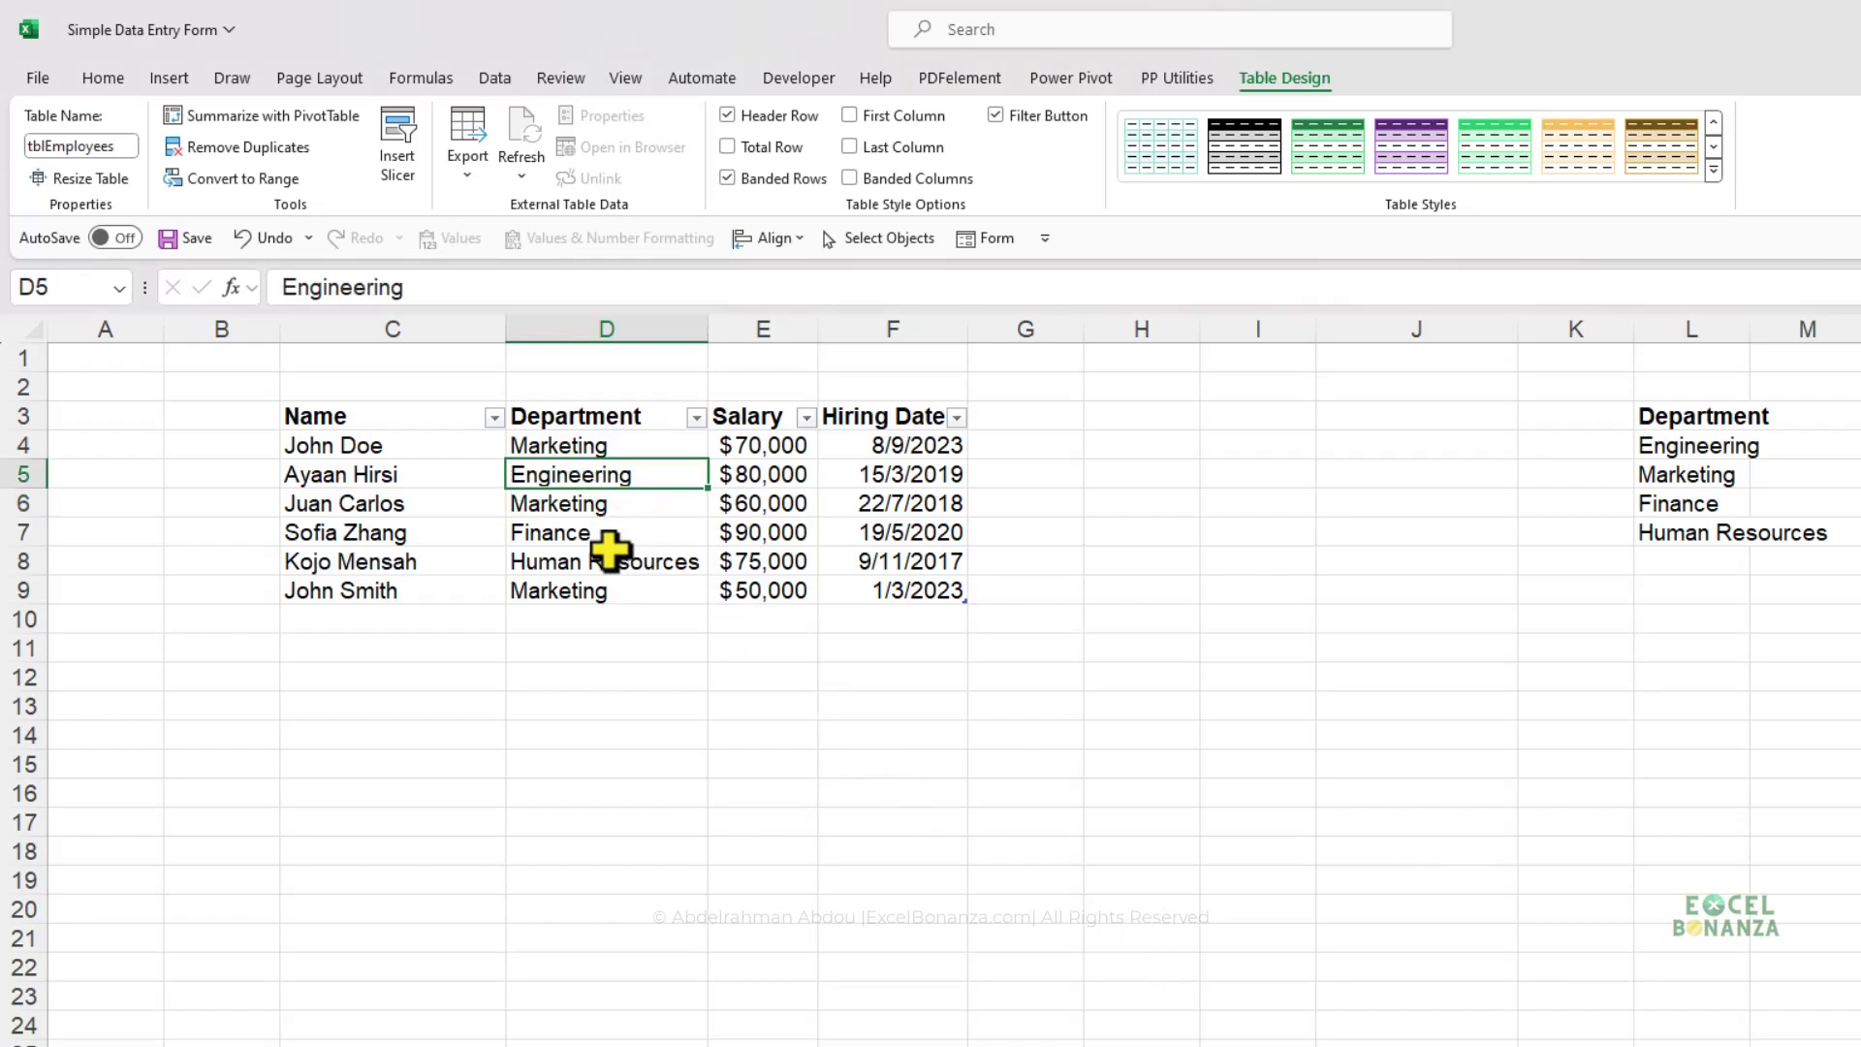
left_click(683, 506)
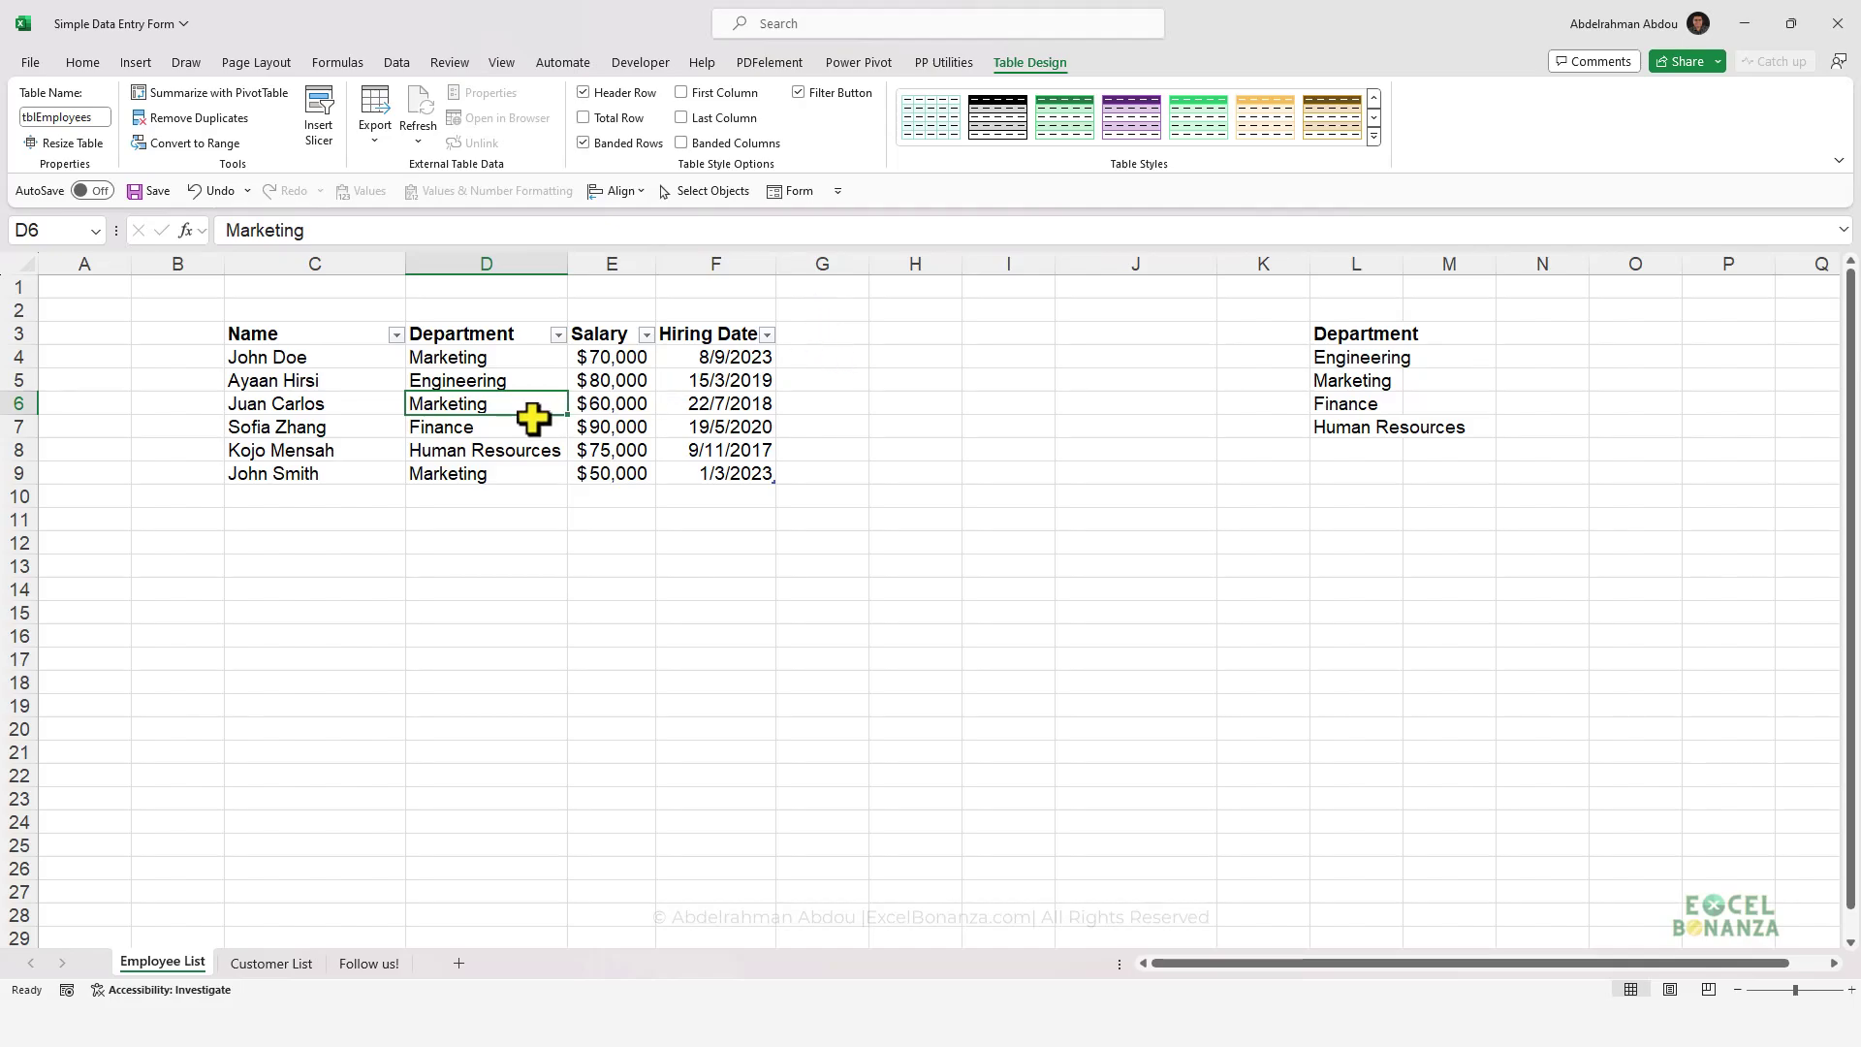
left_click(469, 381)
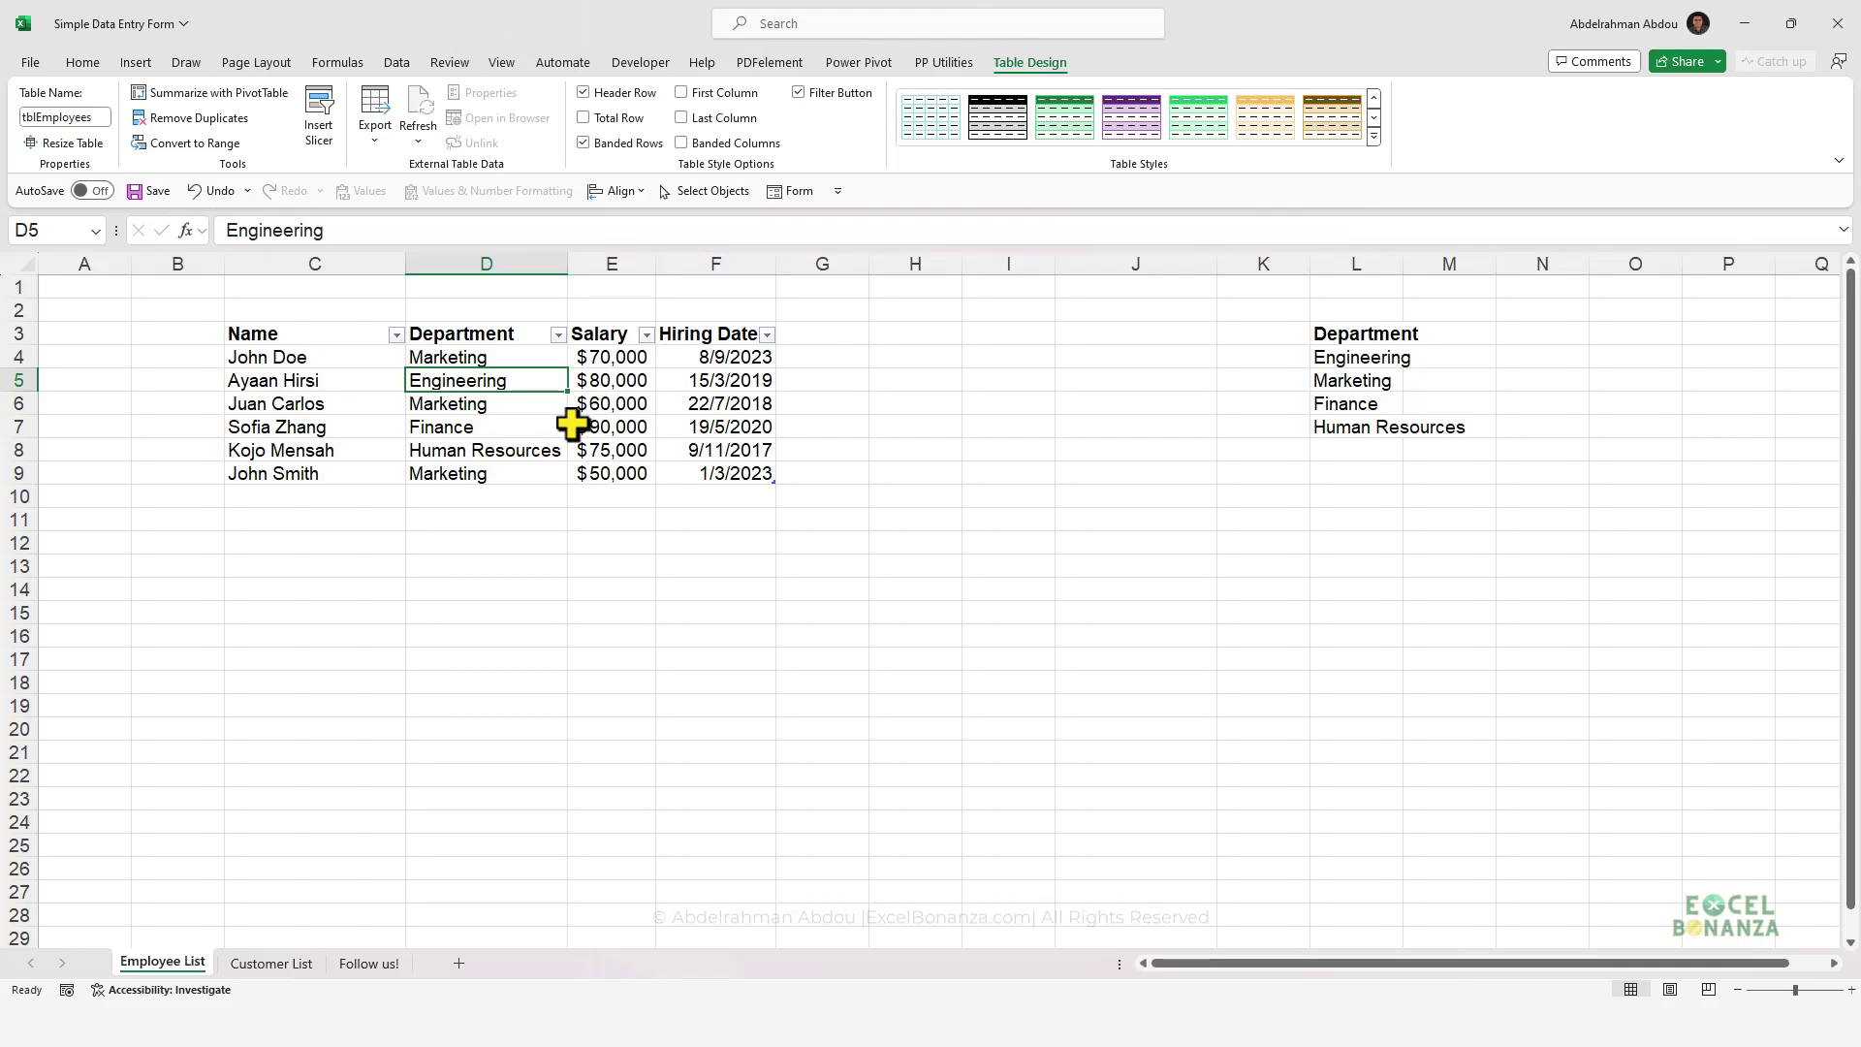
left_click(926, 359)
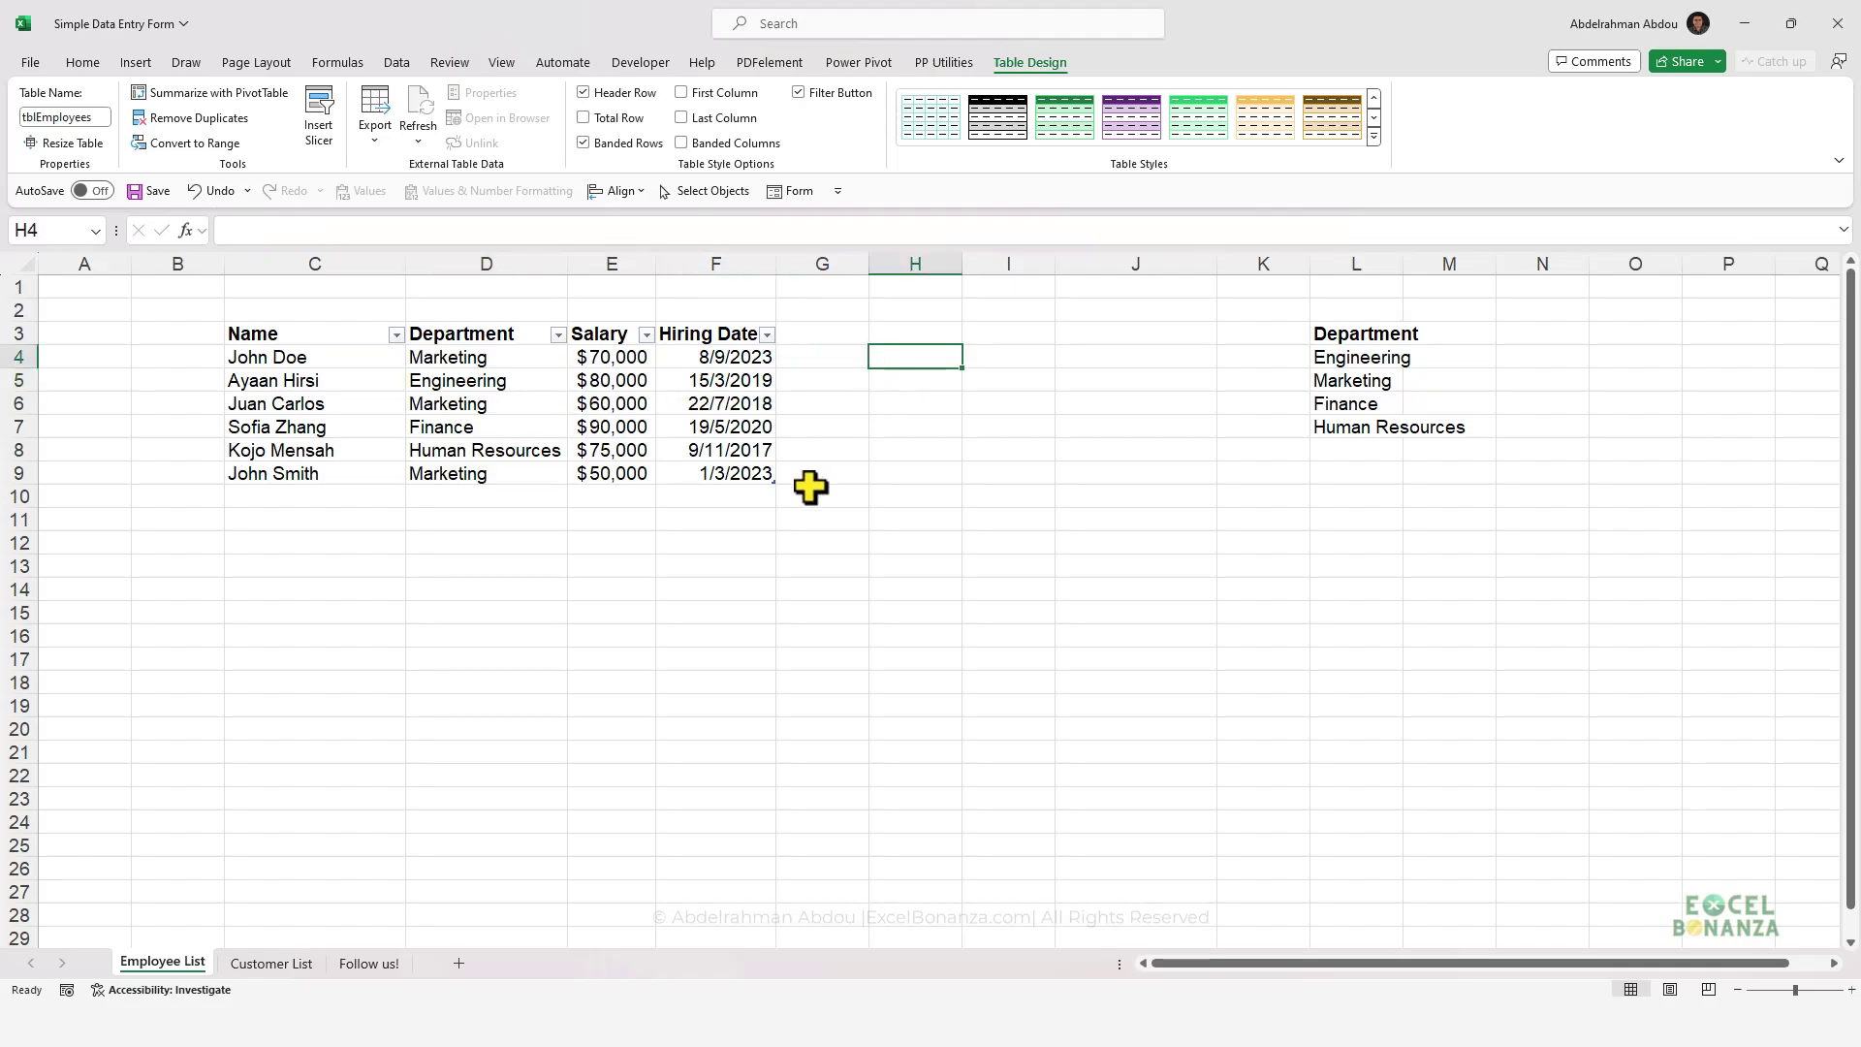
- Open the data form from a cell inside the employee table, showing record 1 of 6
left_click(788, 193)
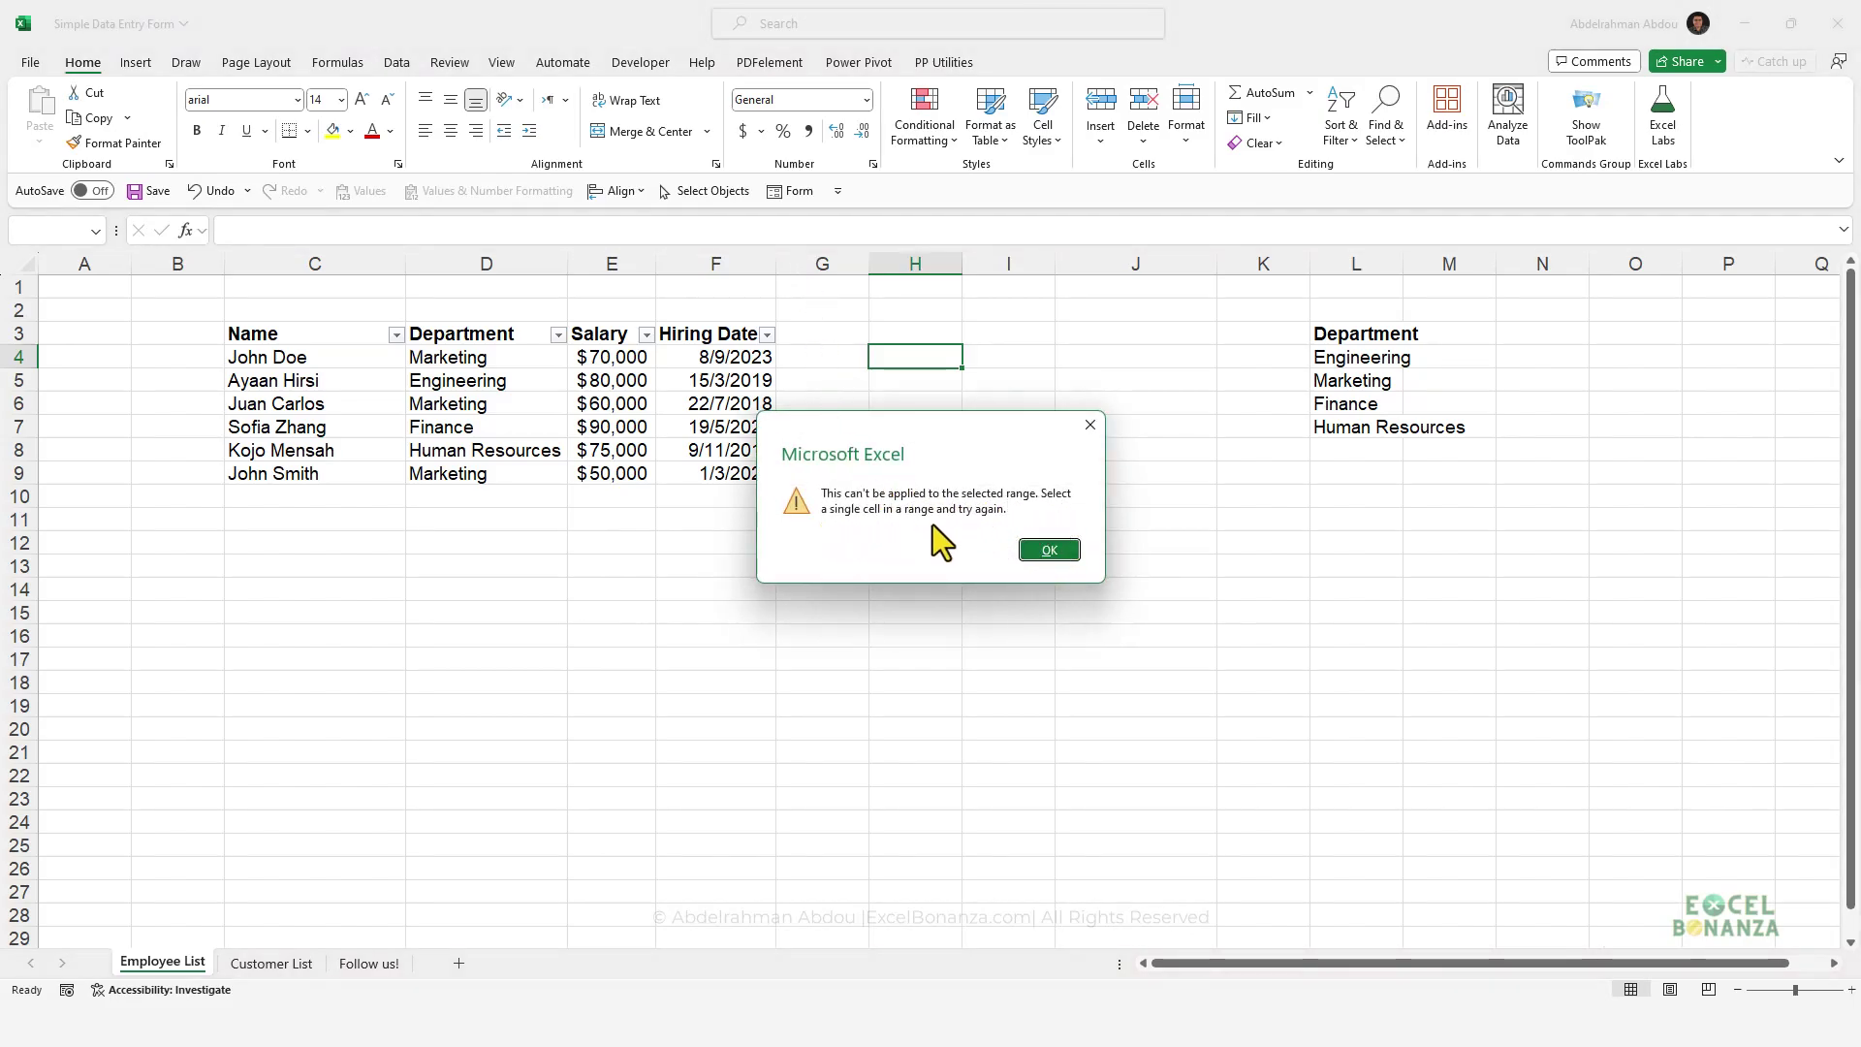
left_click(1047, 550)
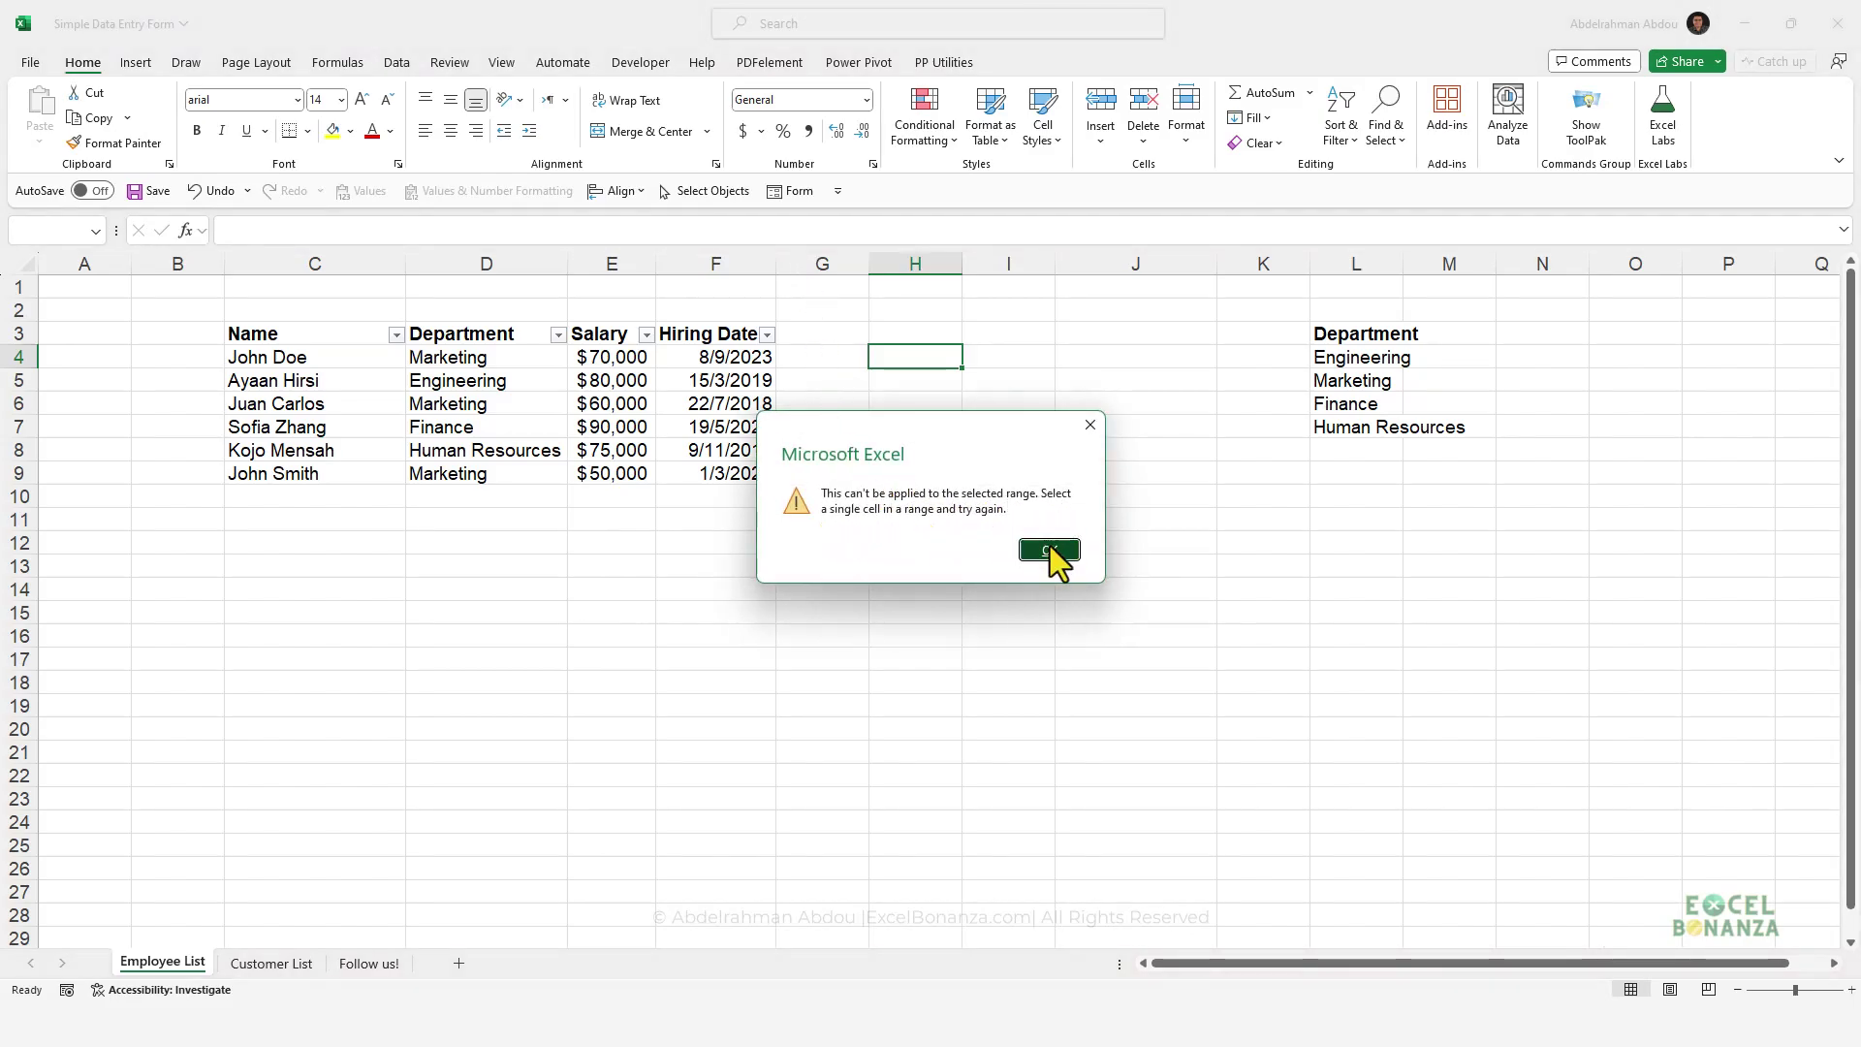
left_click(454, 387)
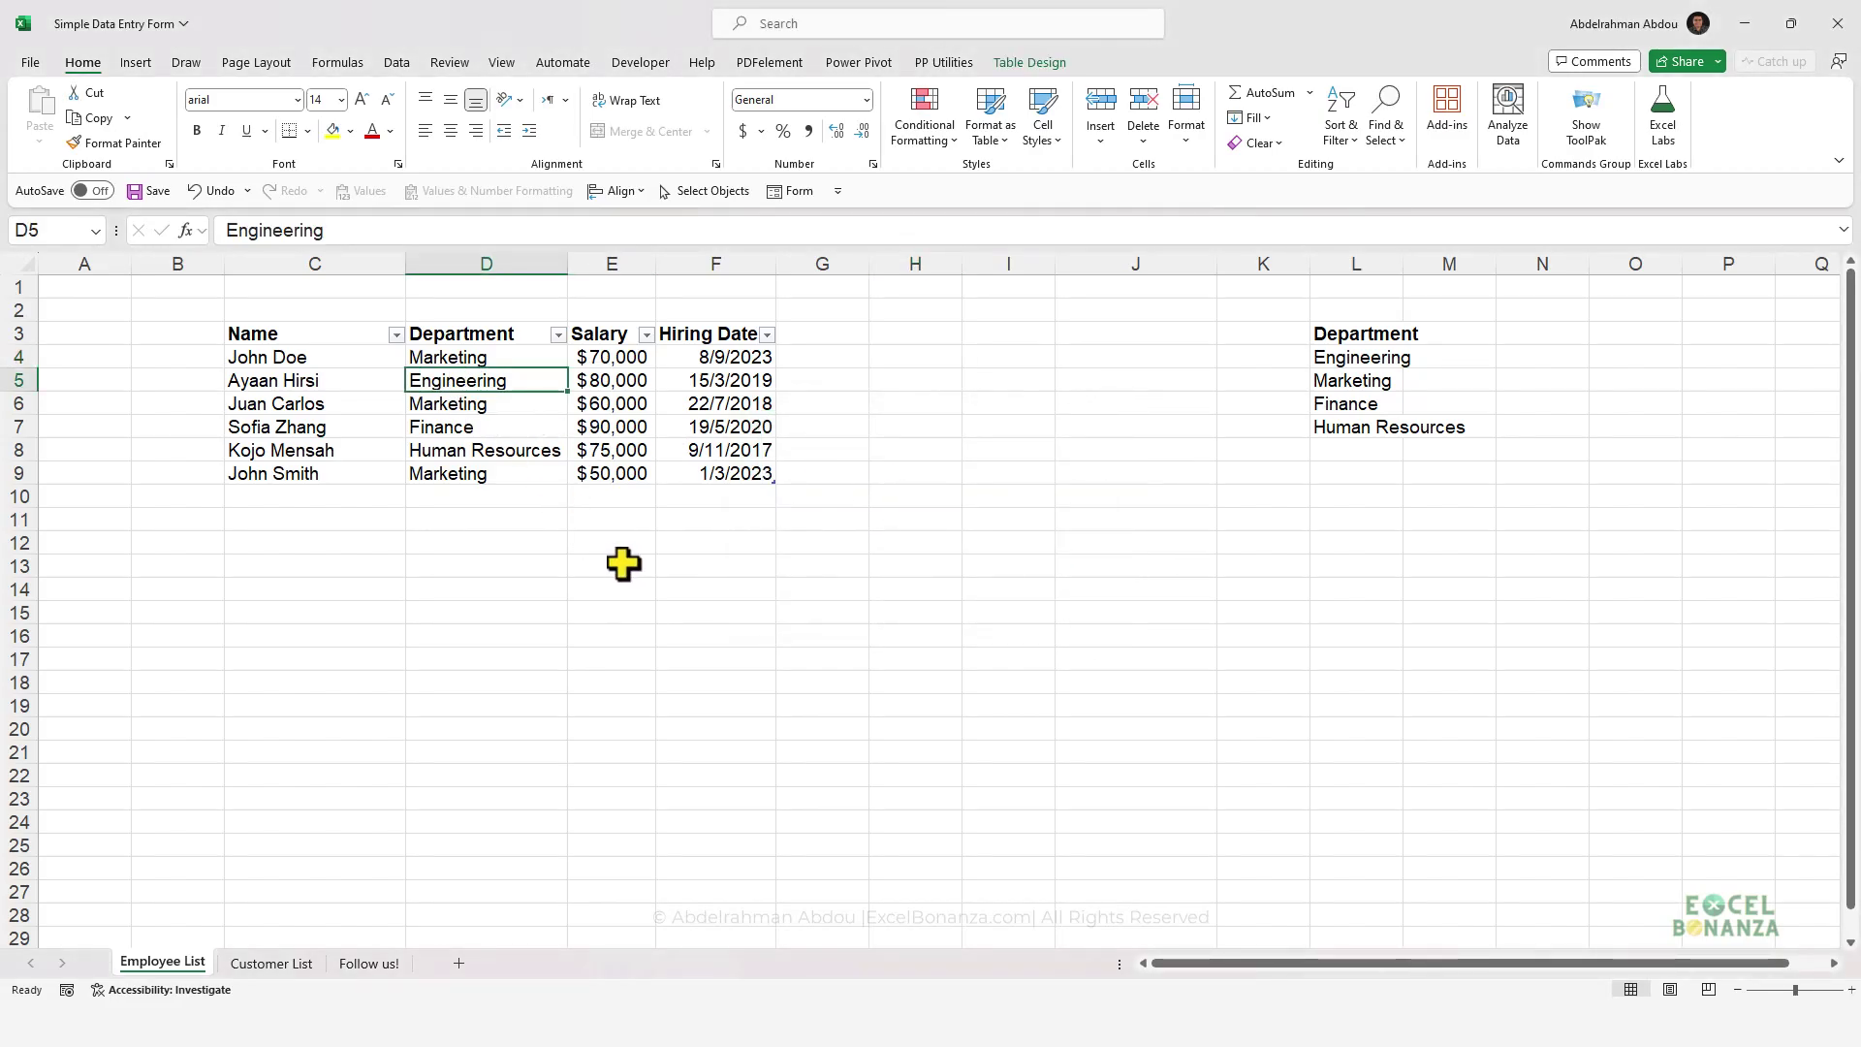
left_click(791, 195)
left_click_drag(911, 332, 427, 526)
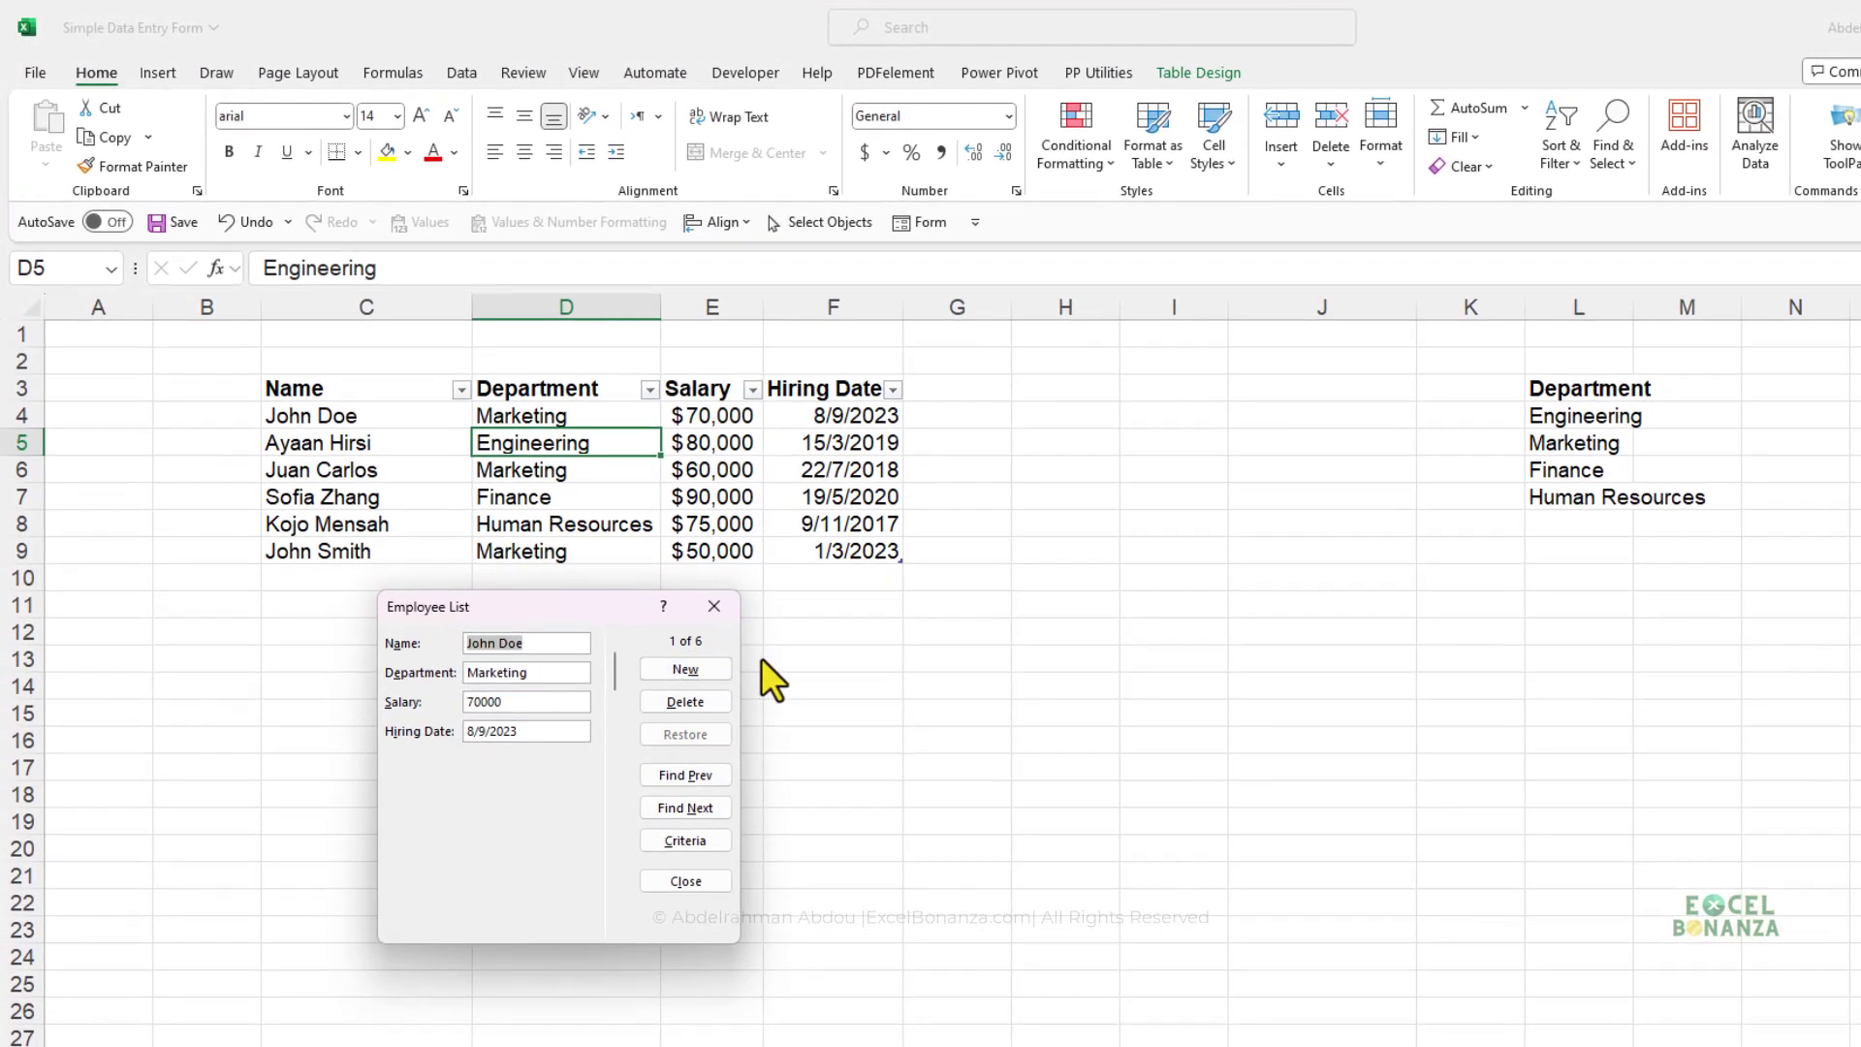
- Scroll through the six employee records in the data form
left_click_drag(636, 616, 649, 593)
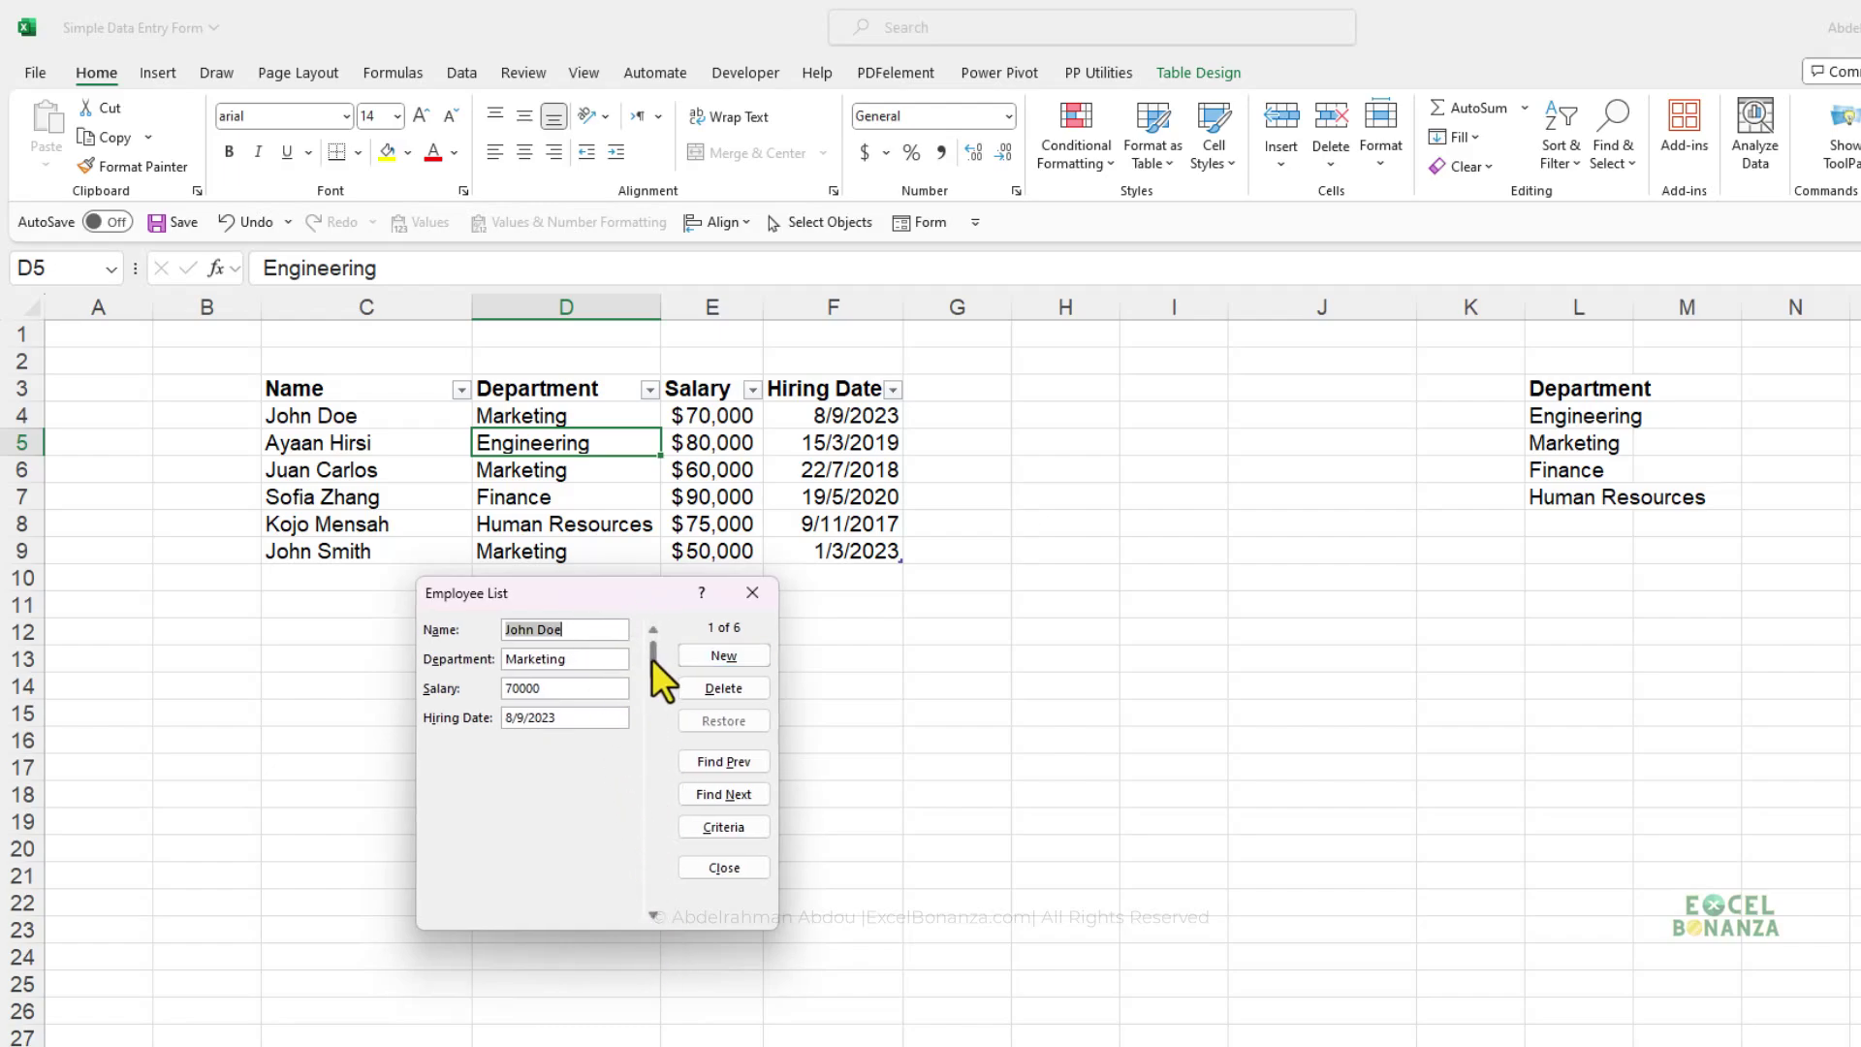
left_click(657, 918)
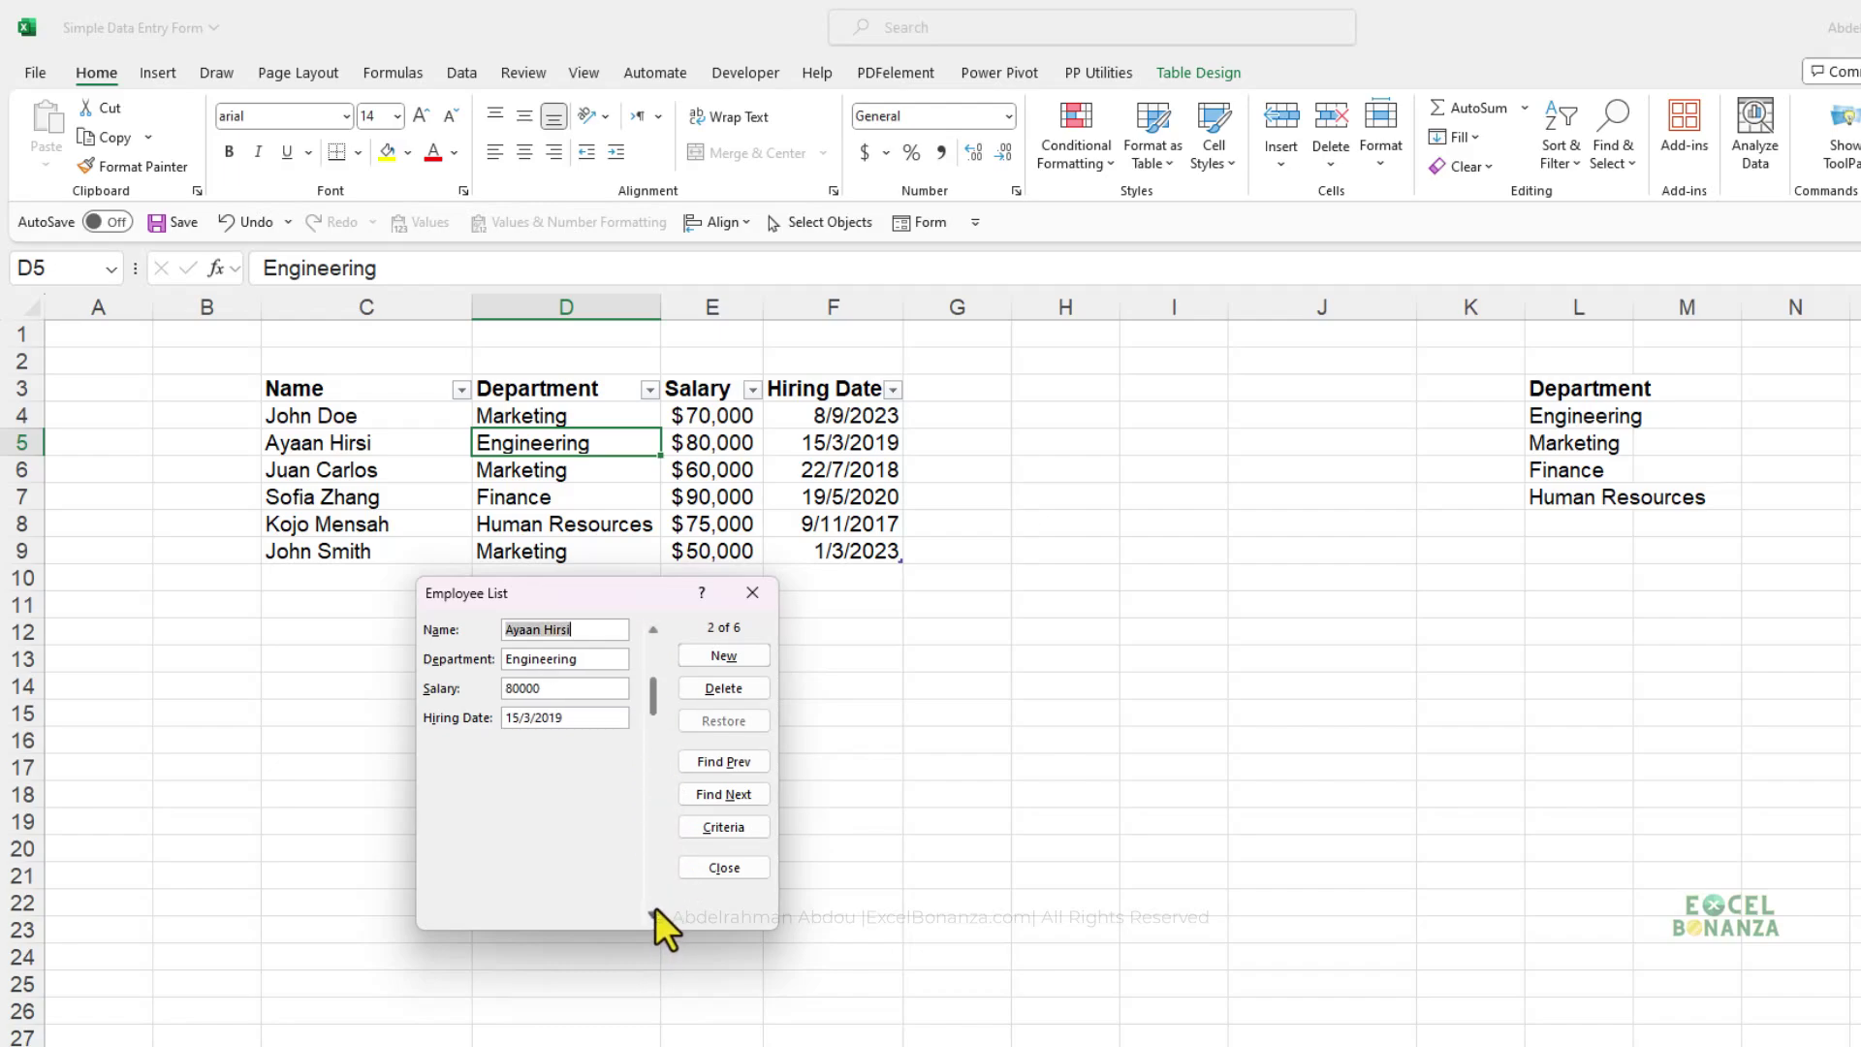
left_click(654, 908)
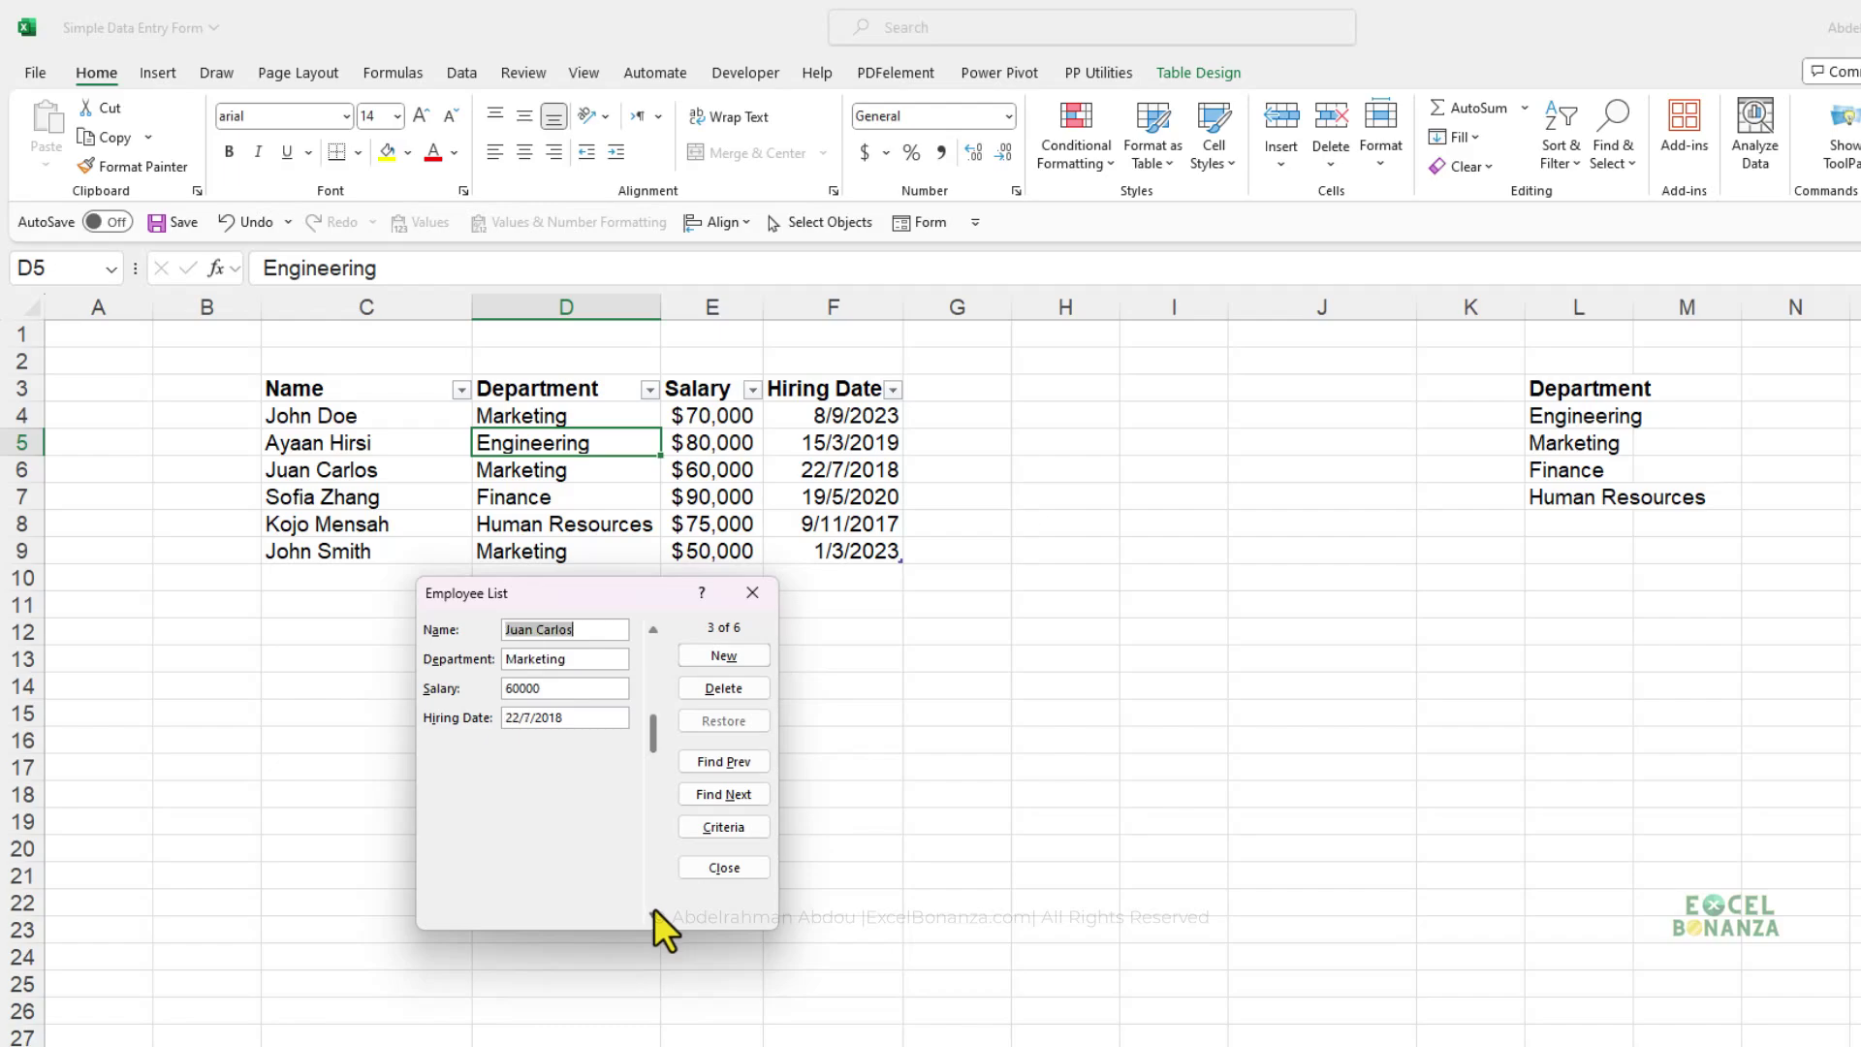
left_click(655, 909)
left_click_drag(650, 836, 651, 694)
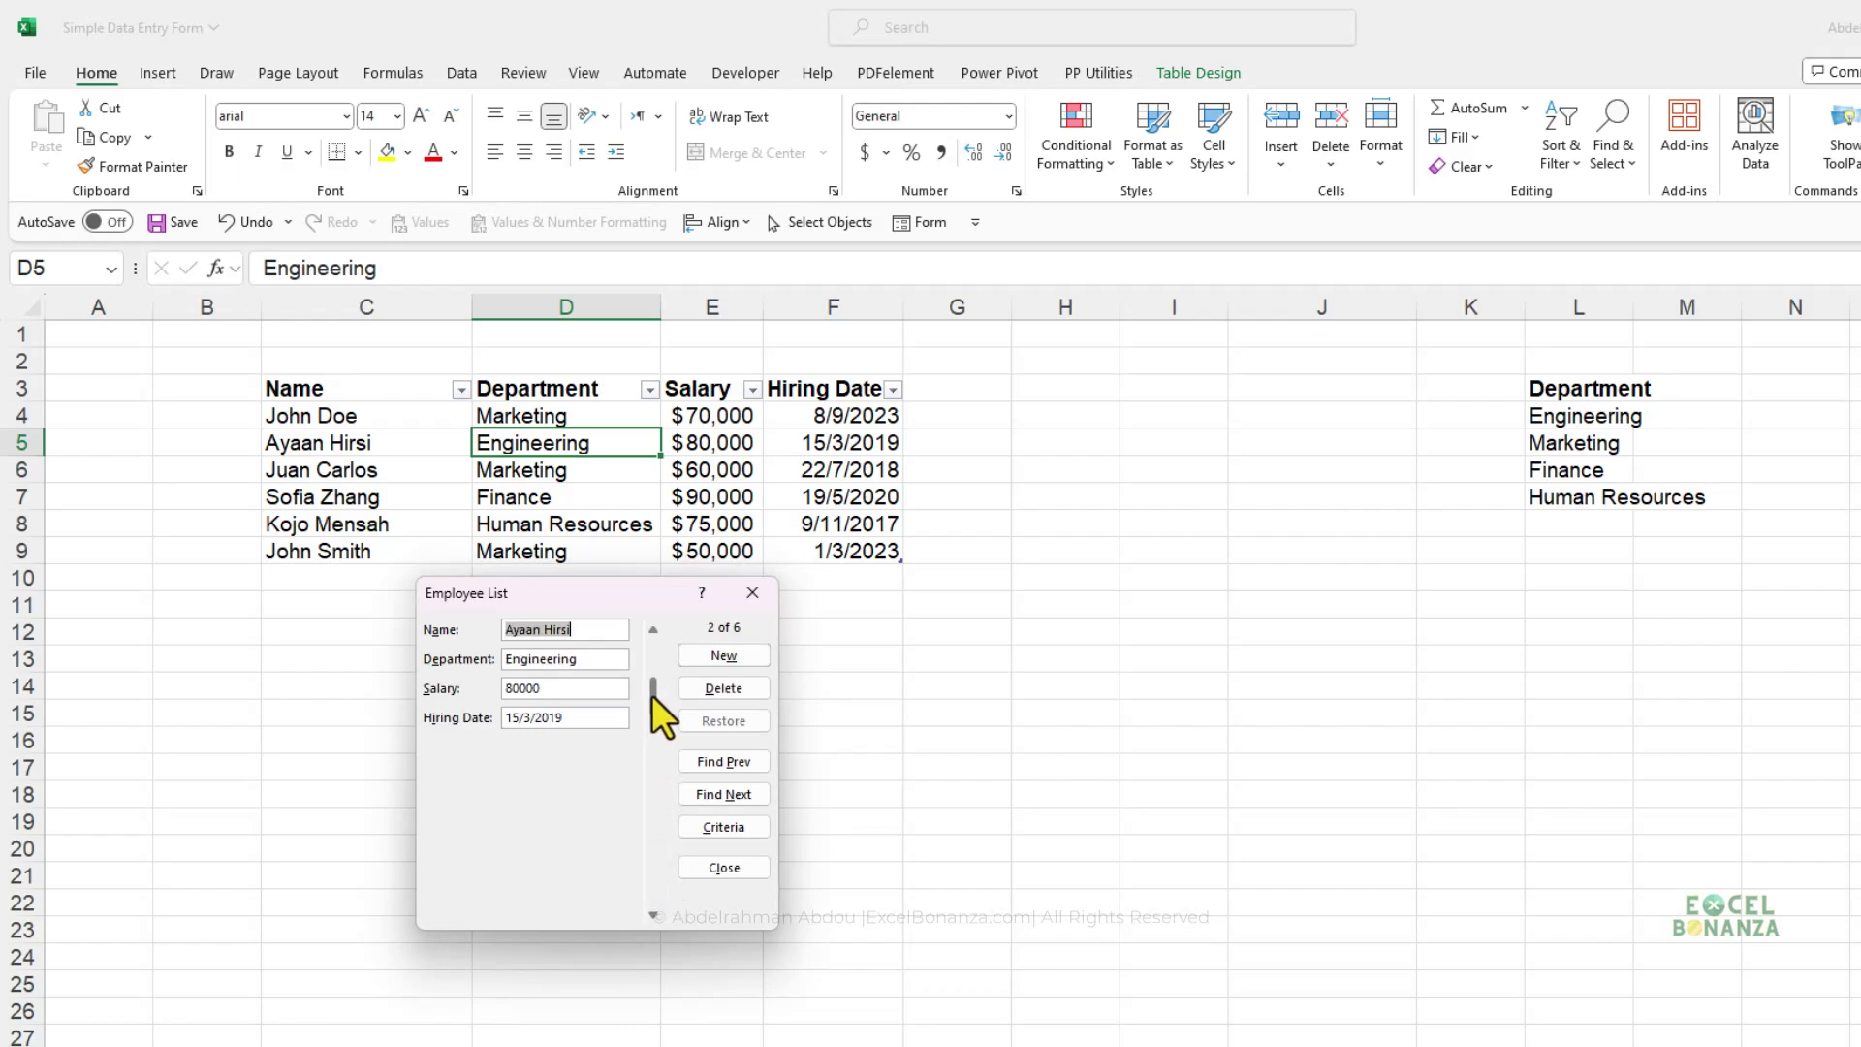
- Add a new record with the employee's name, Marketing, 60000 and hiring date 07/03/2023
left_click(696, 649)
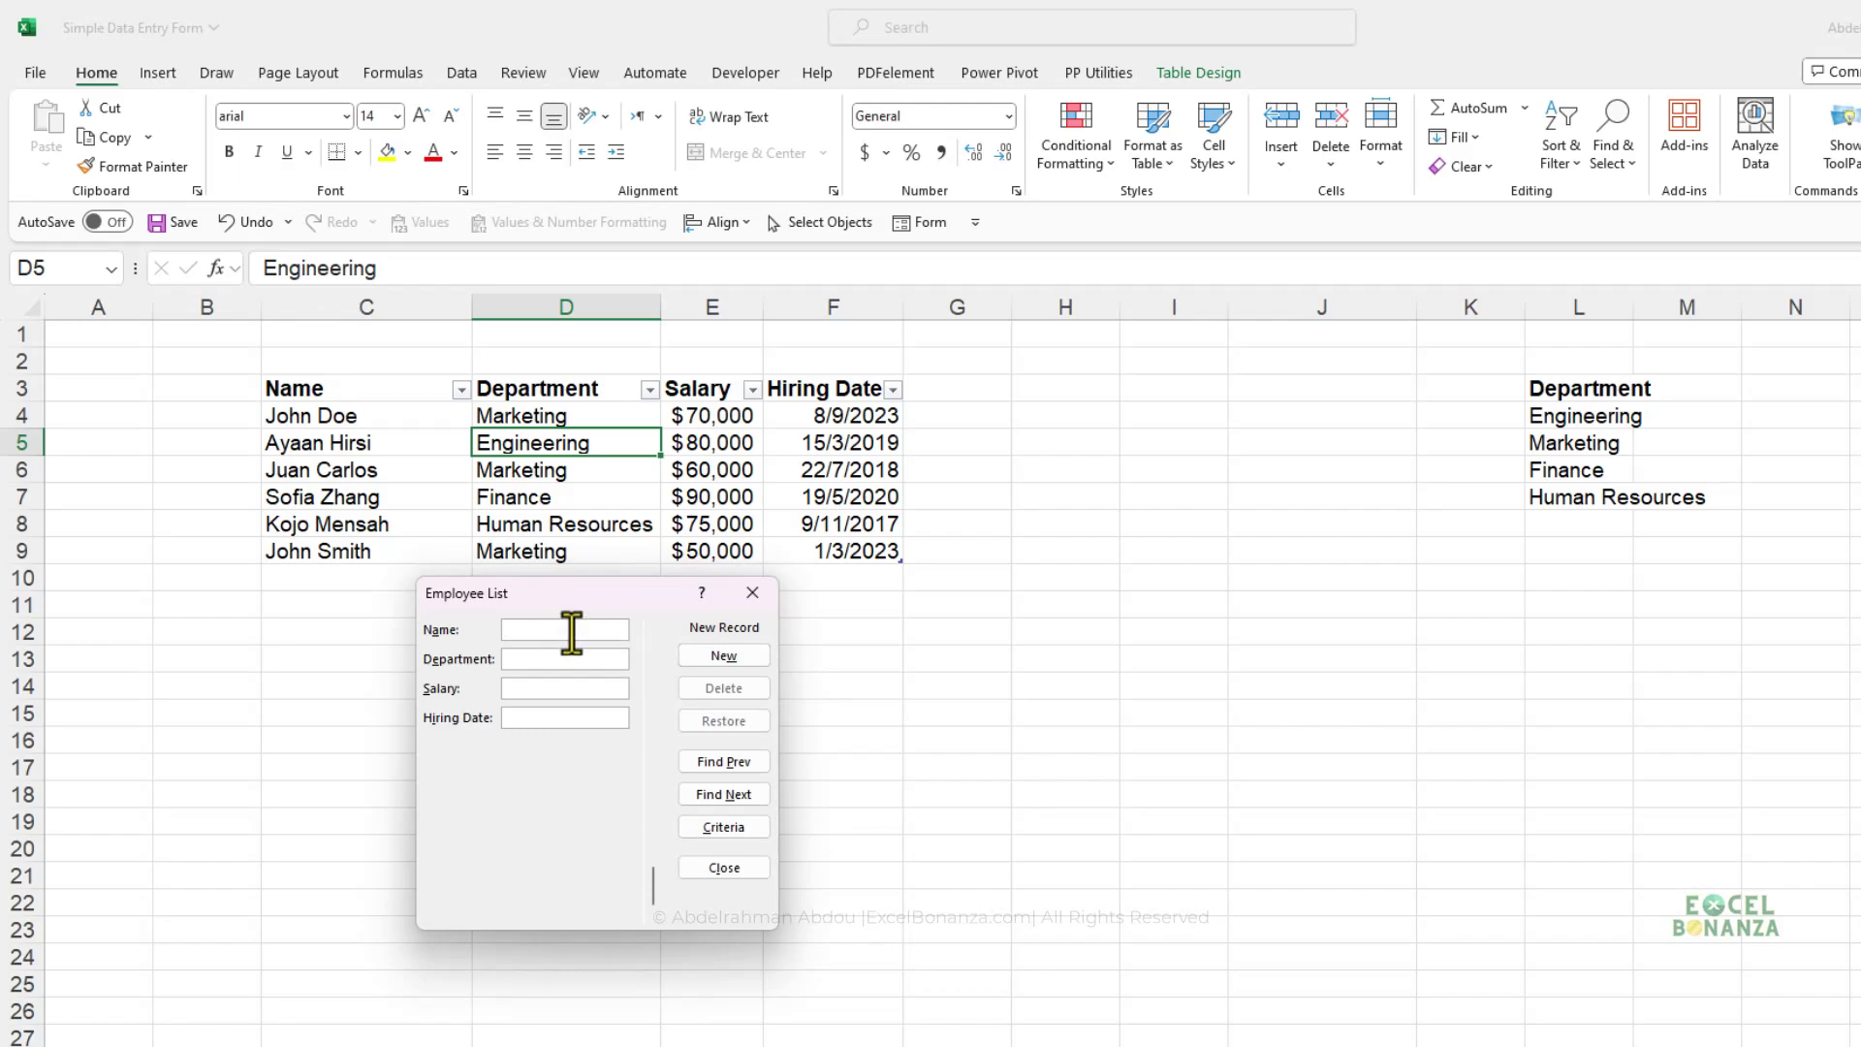
key("Tab")
type("Marketing")
key("Tab")
type("60000")
key("Tab")
type("07/03/2023+")
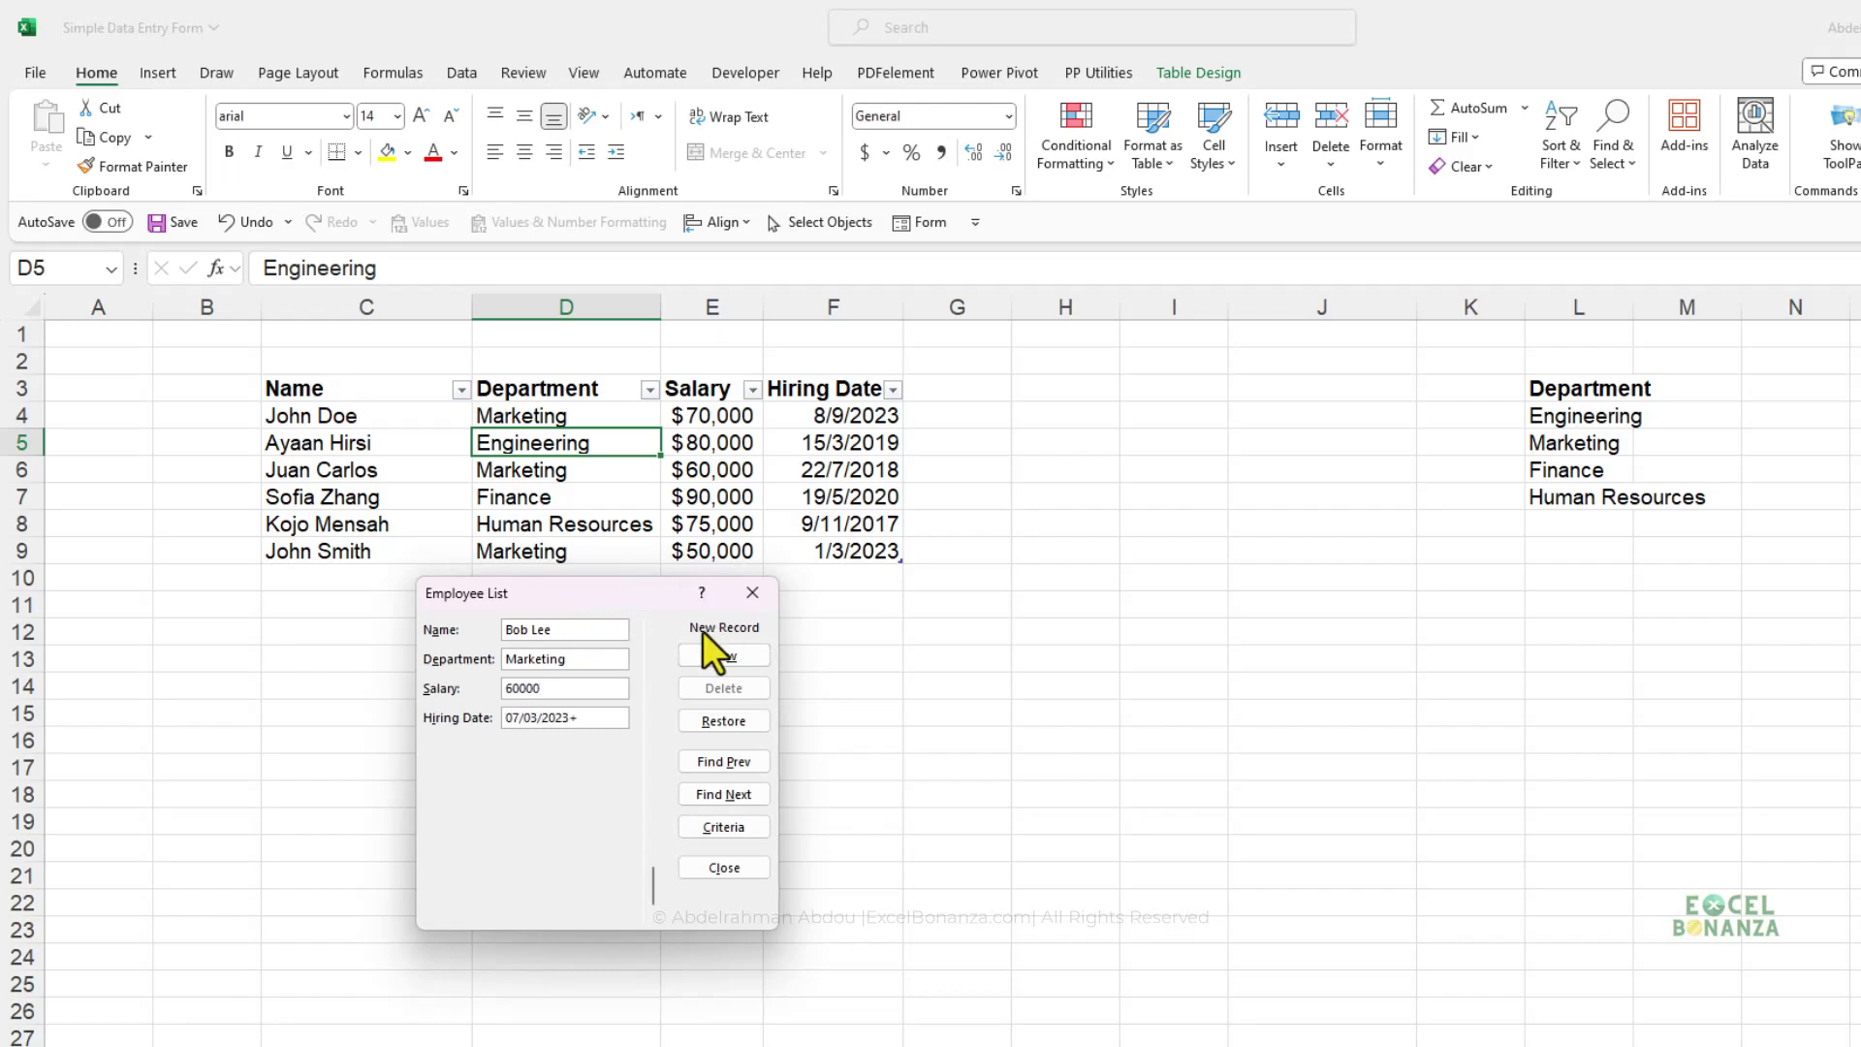
key("Return")
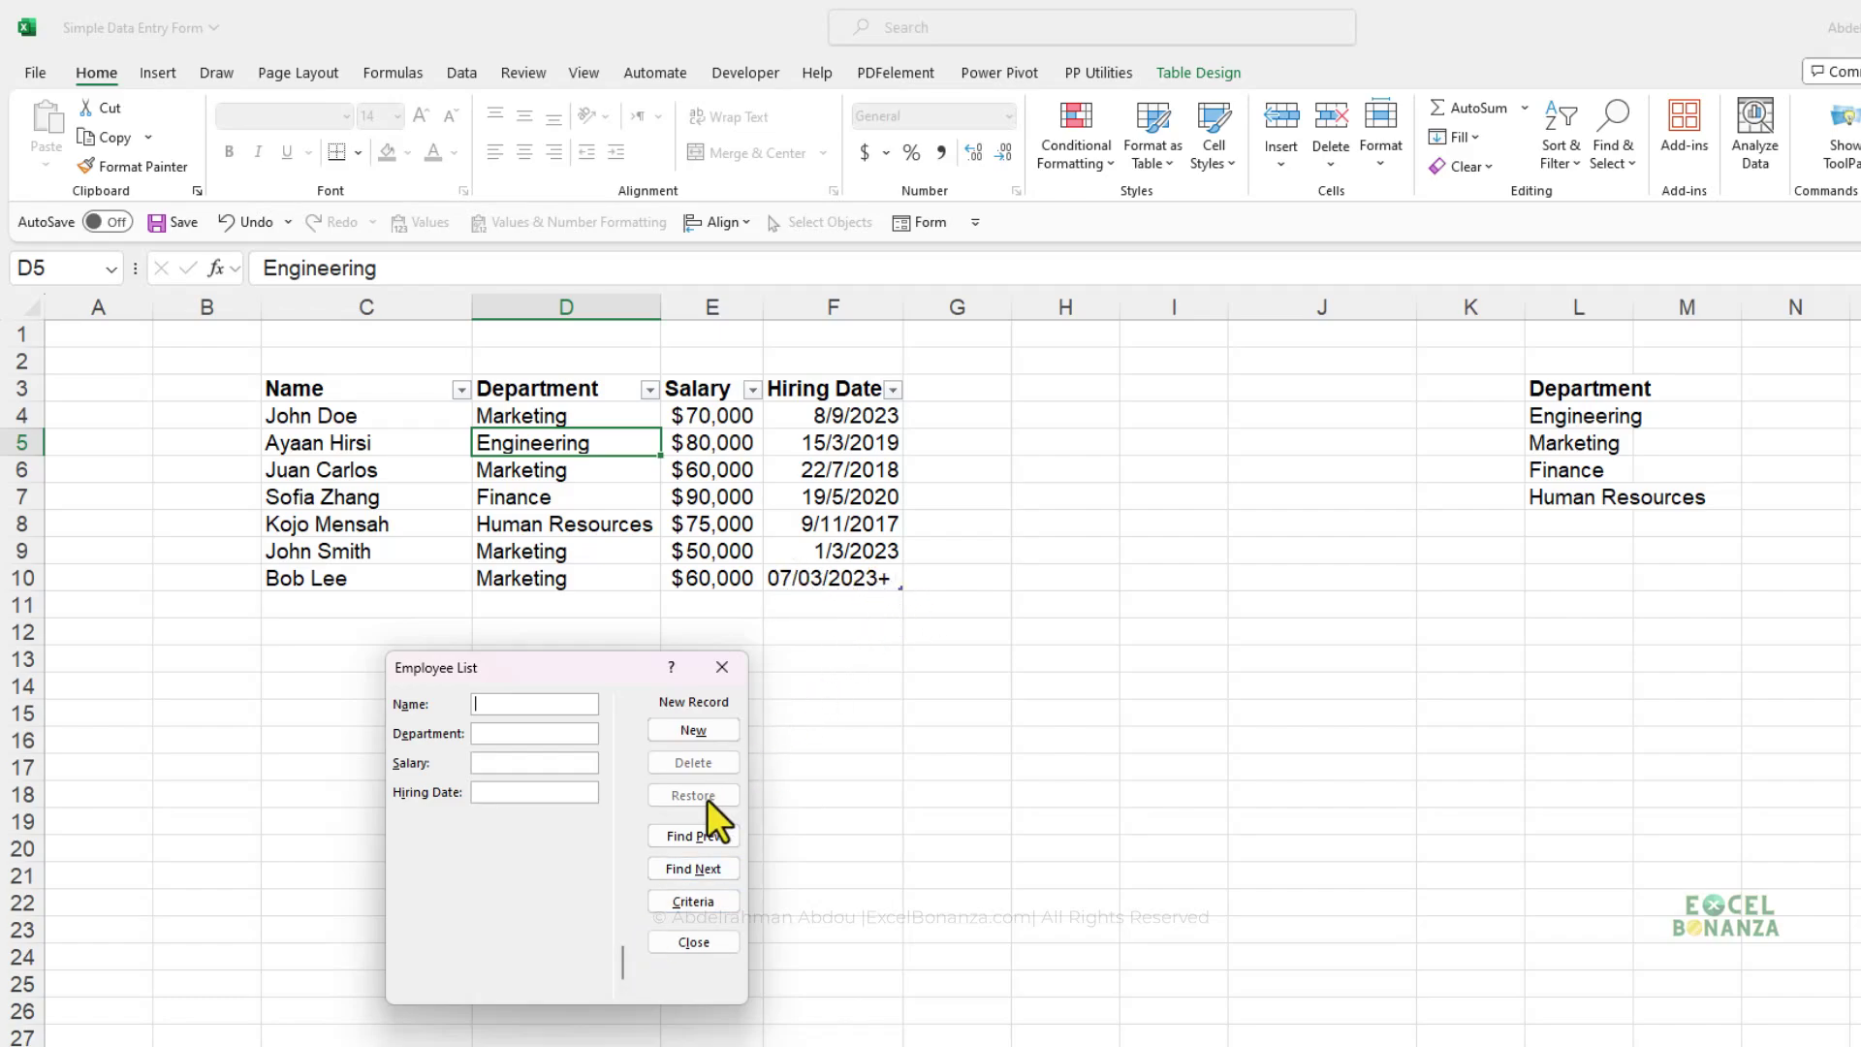
- Reopen record 7 and remove the stray + from its hiring date, leaving 7/3/2023
left_click_drag(619, 958, 625, 890)
left_click(623, 975)
left_click_drag(582, 668, 594, 612)
left_click(577, 736)
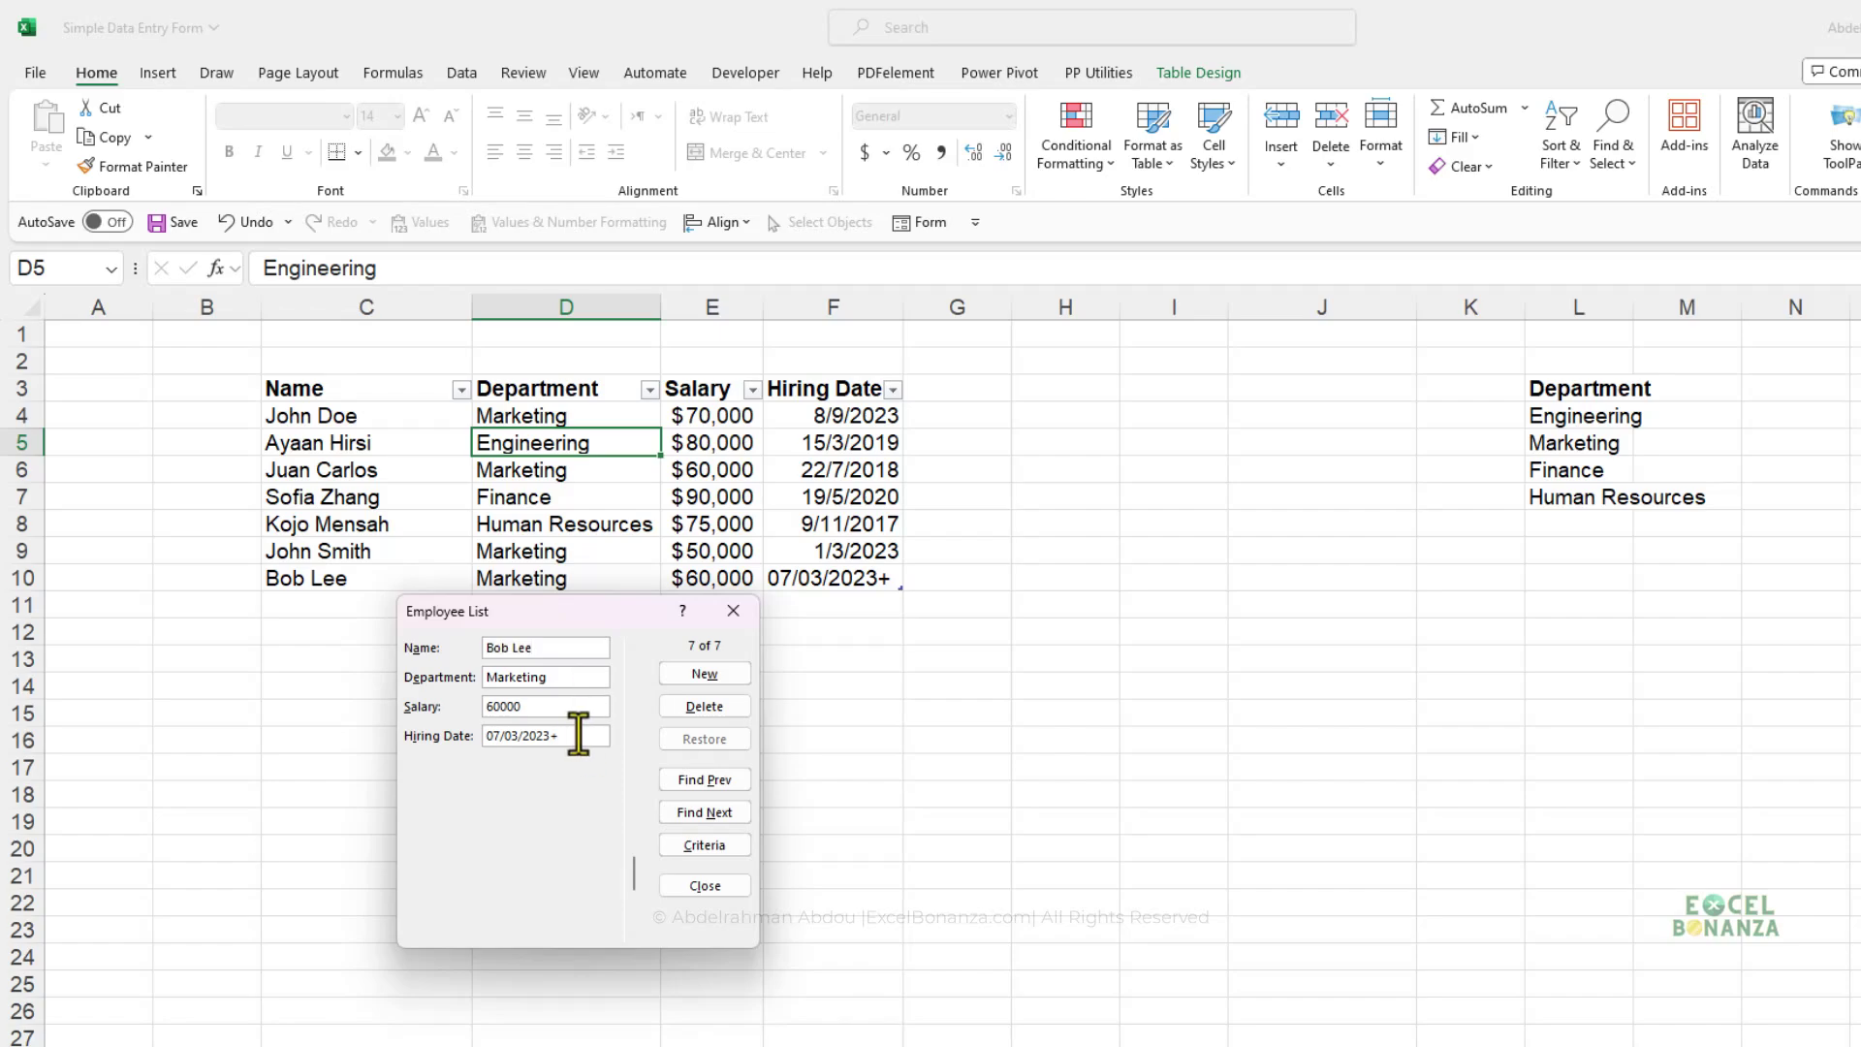
key("BackSpace")
key("Return")
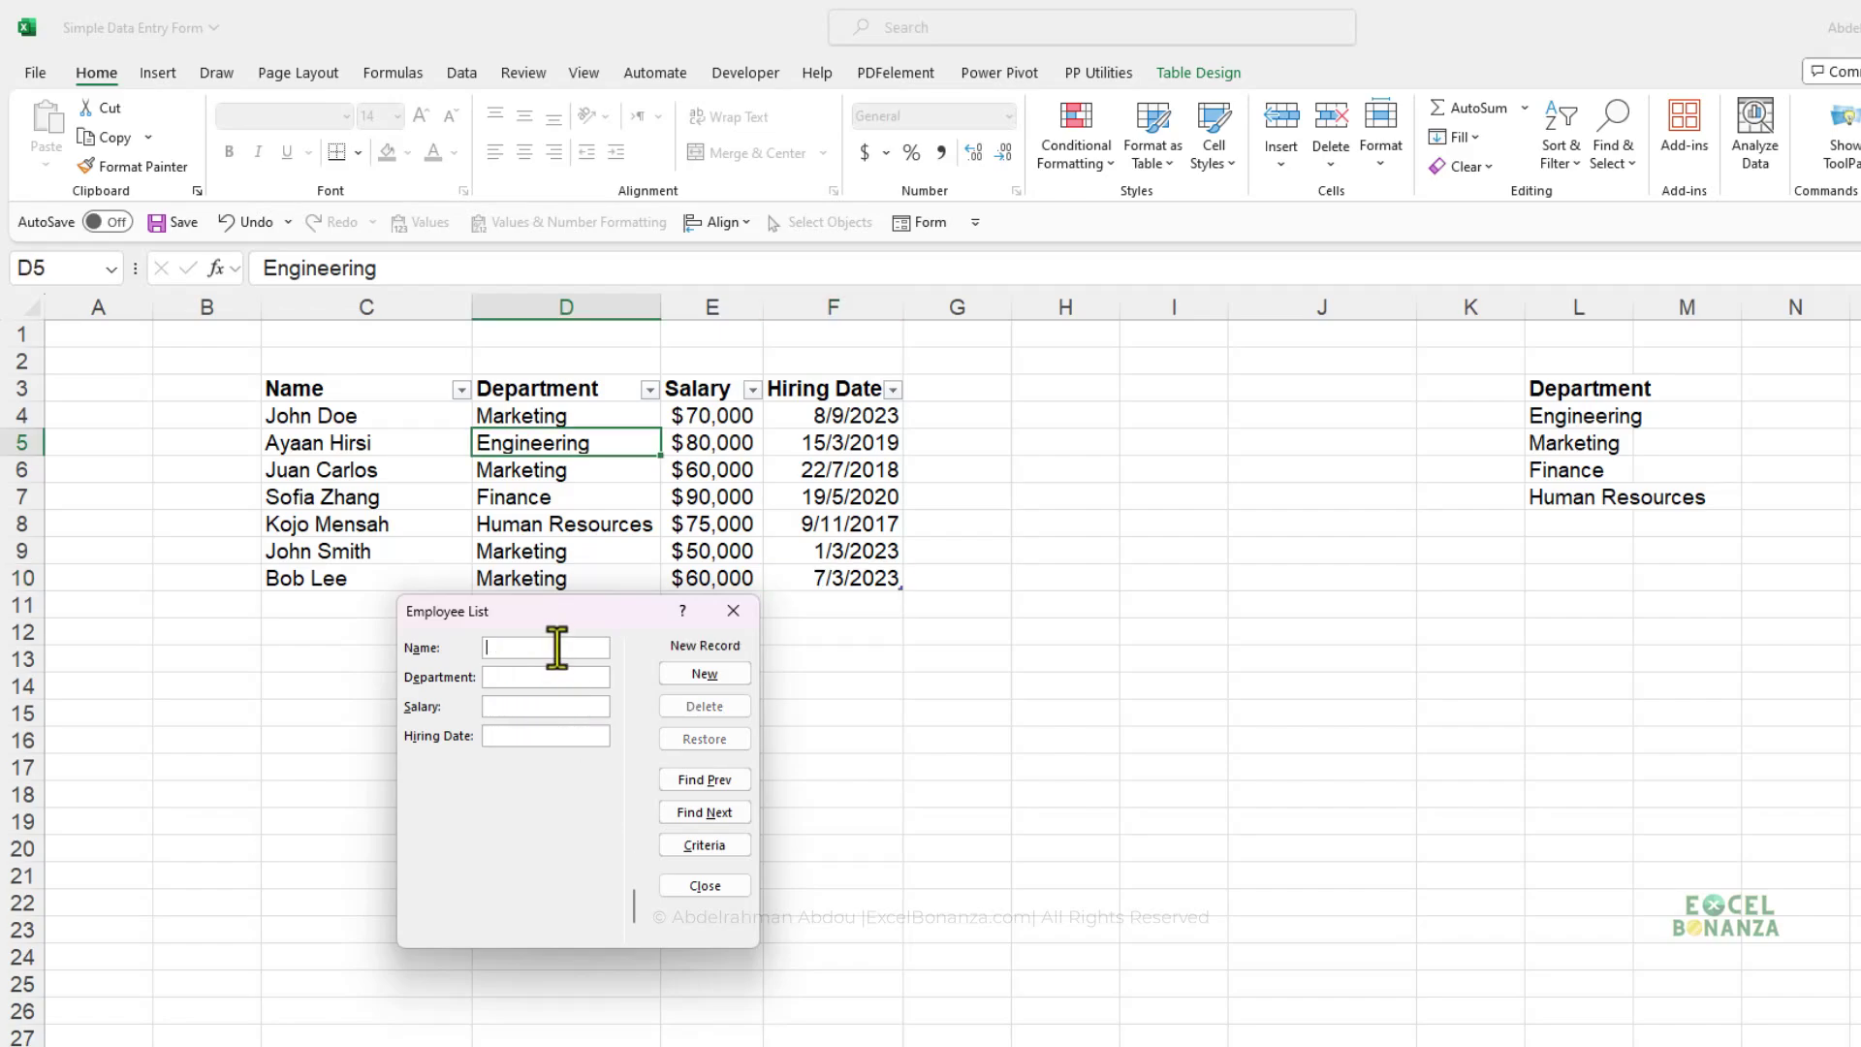
left_click_drag(560, 625, 574, 649)
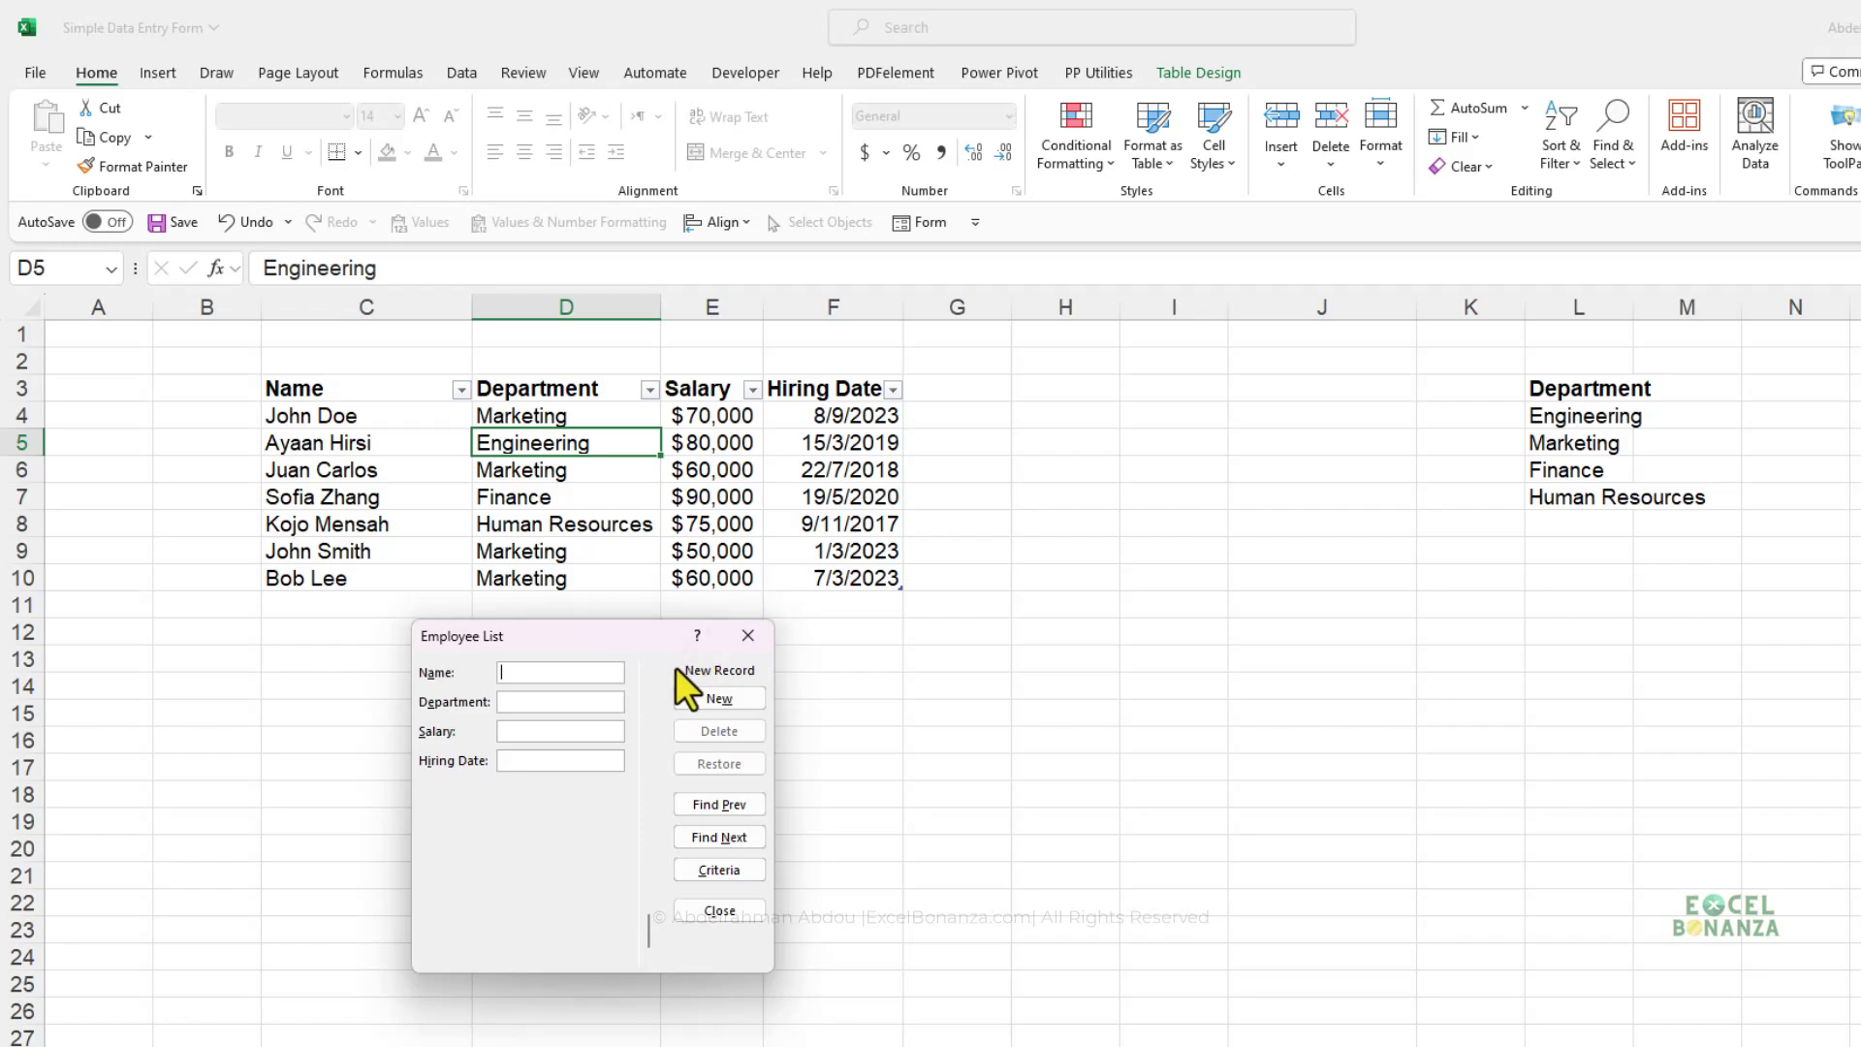
- Search the records by a first-name criterion and step through the matches
left_click(714, 868)
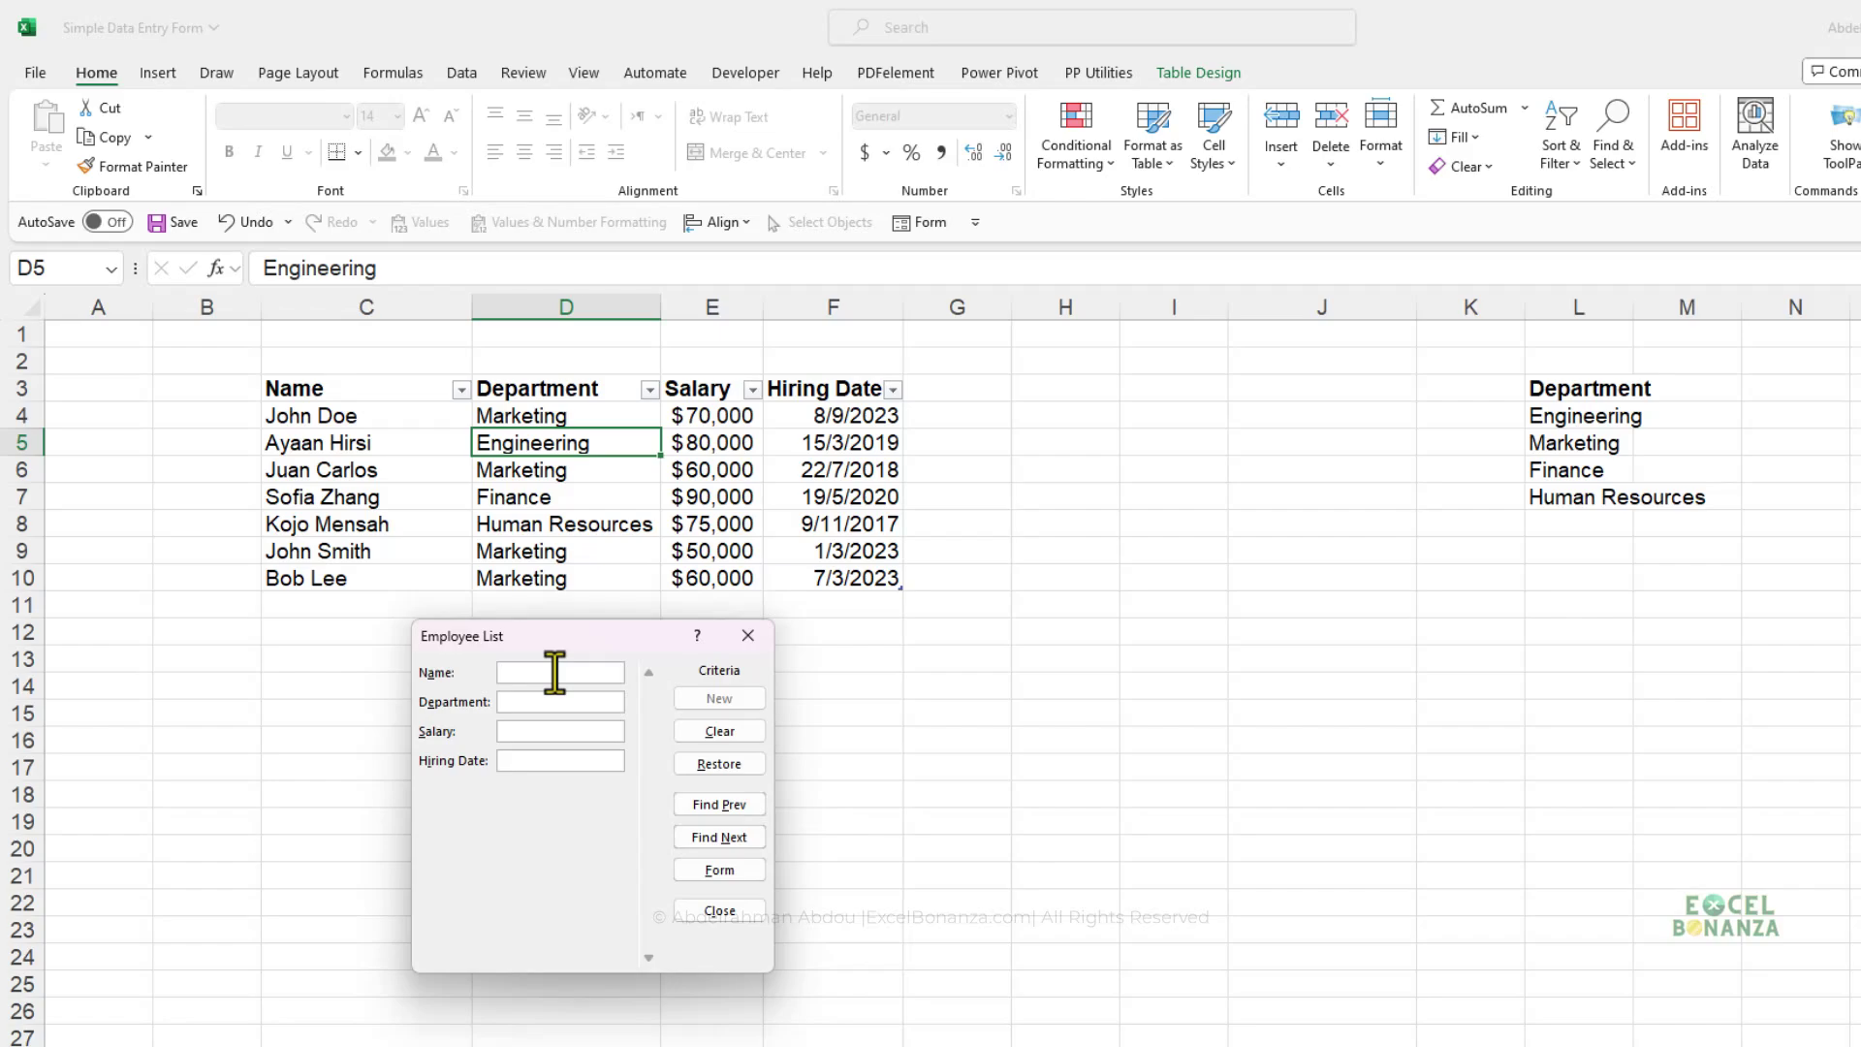
type("John")
key("Return")
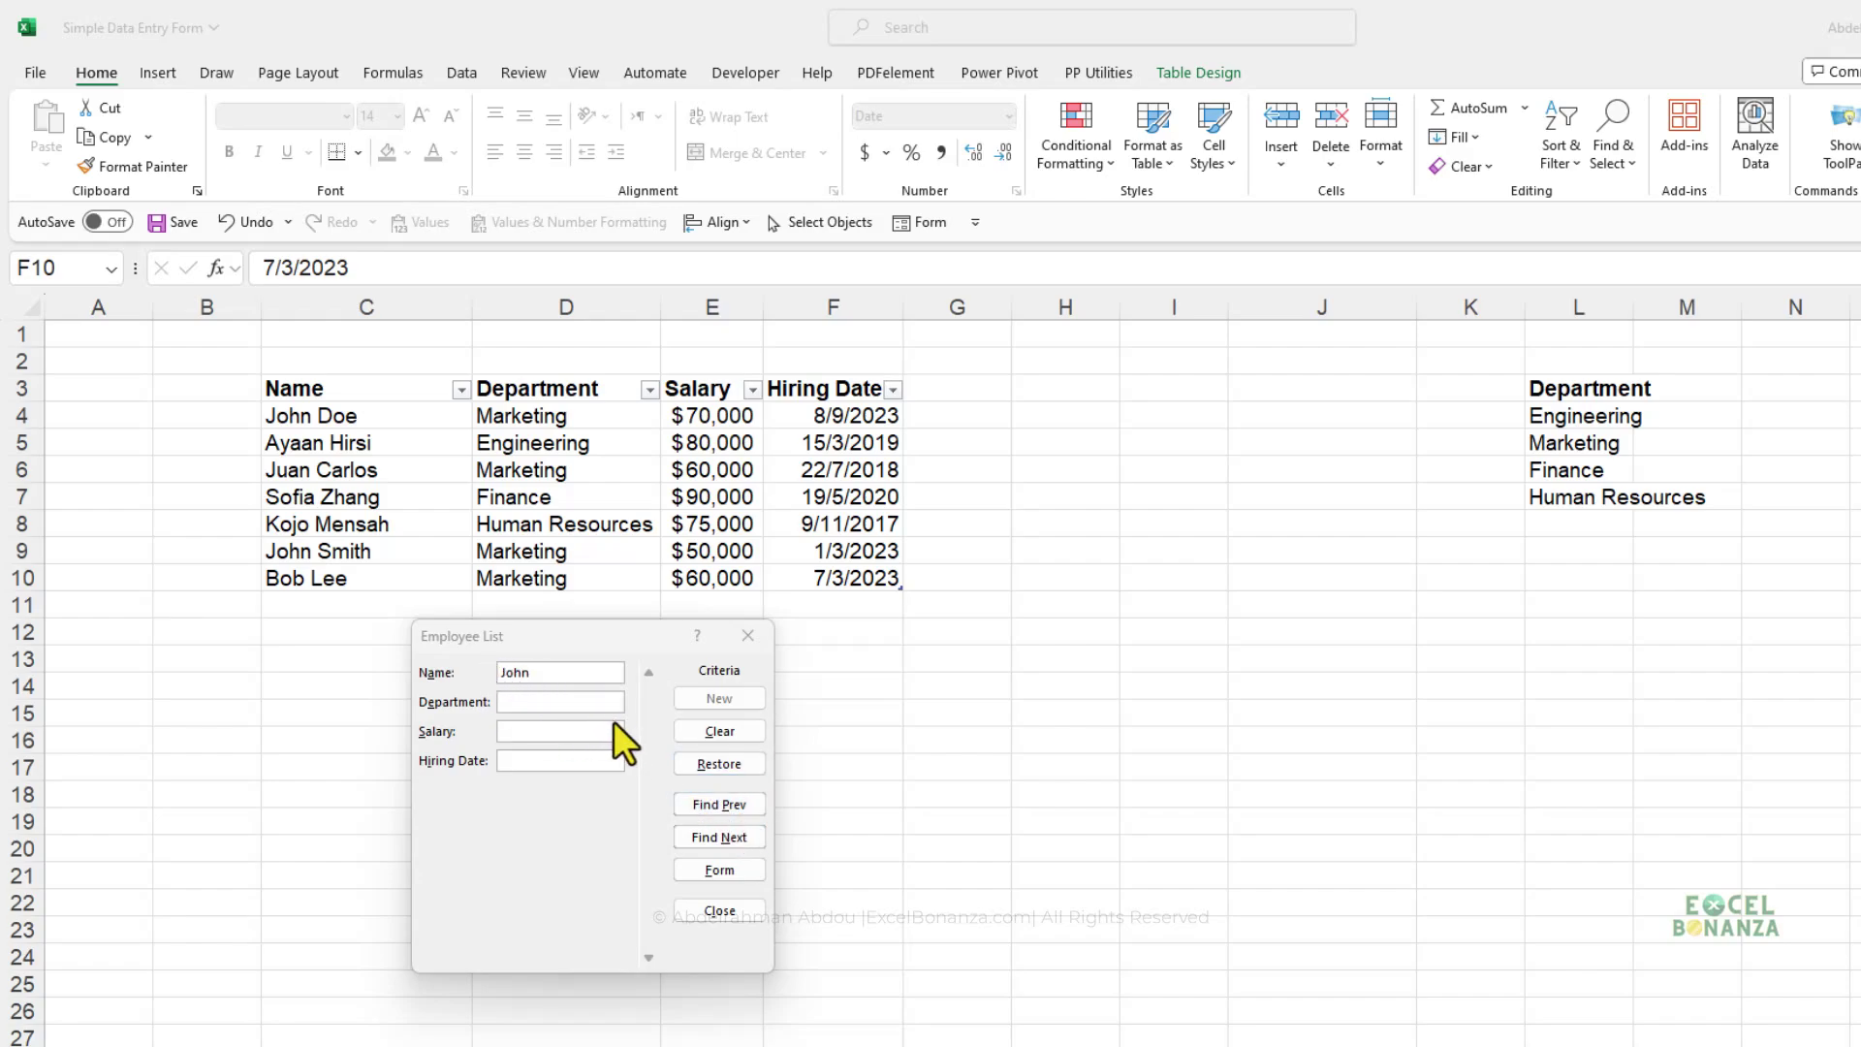
left_click(721, 805)
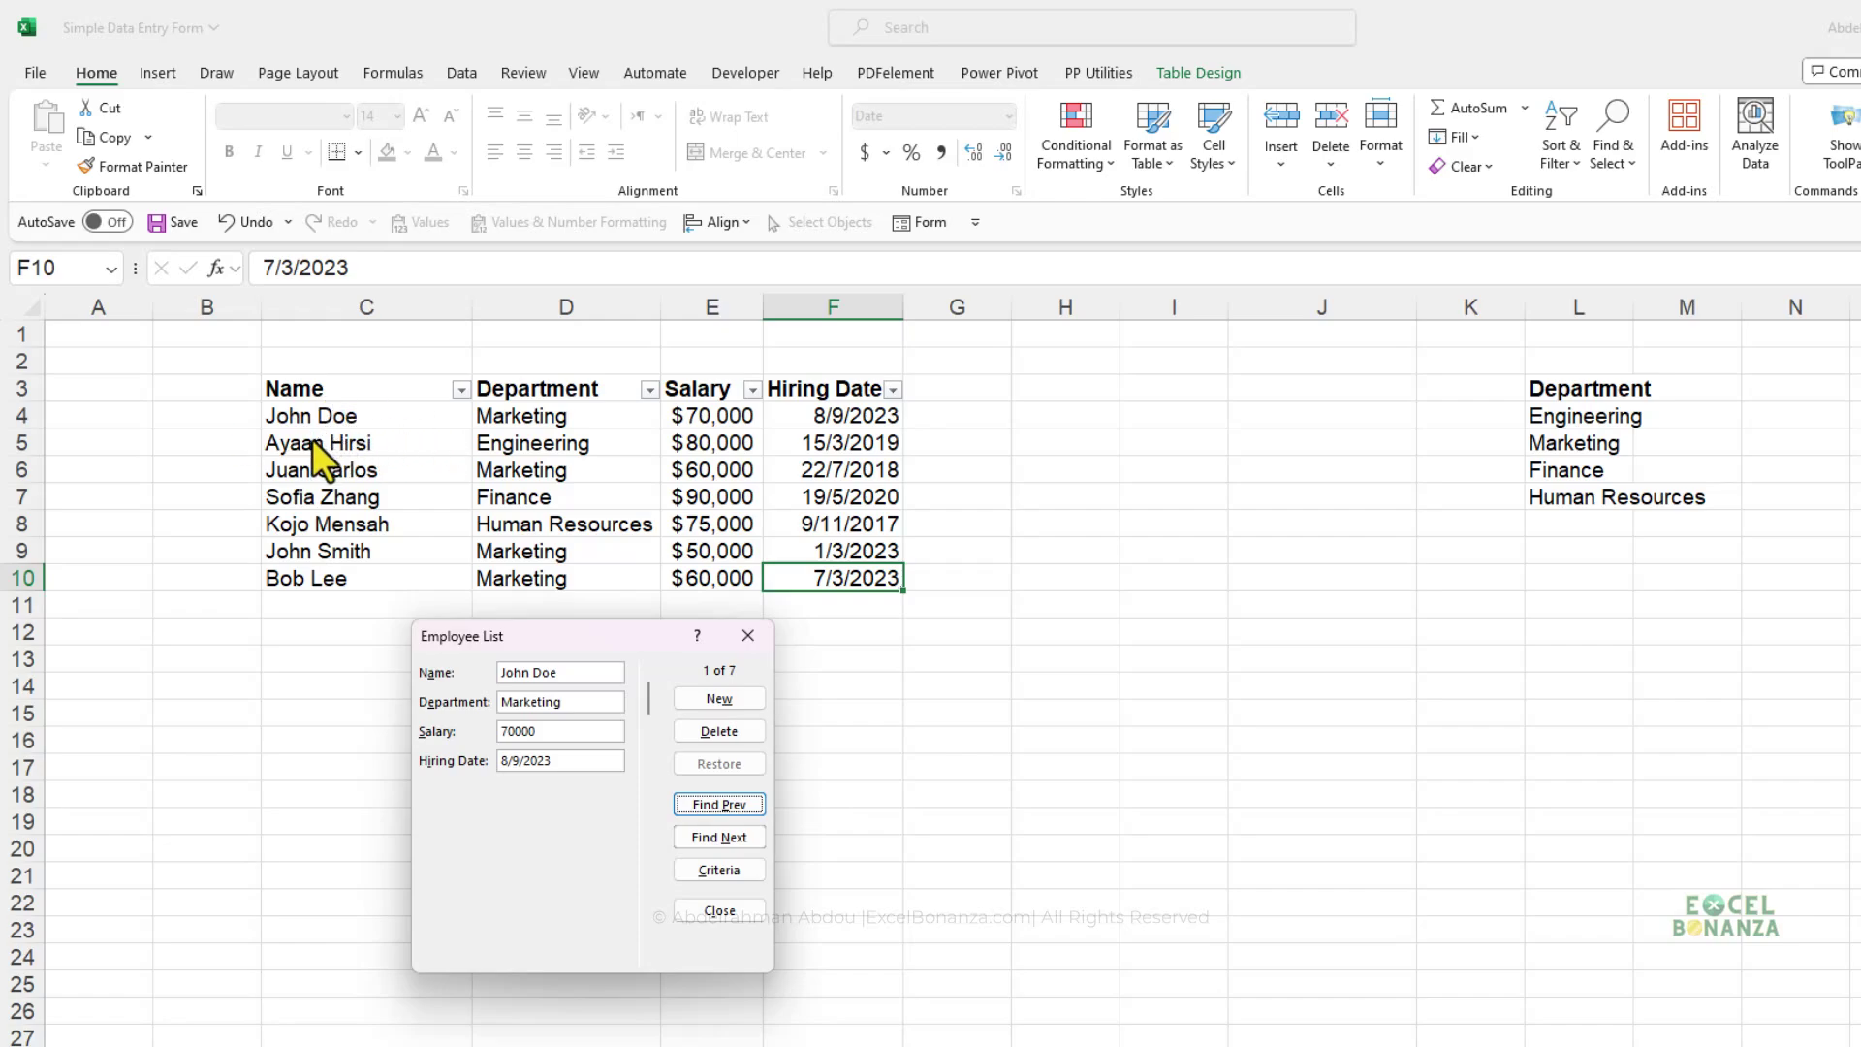
left_click(718, 838)
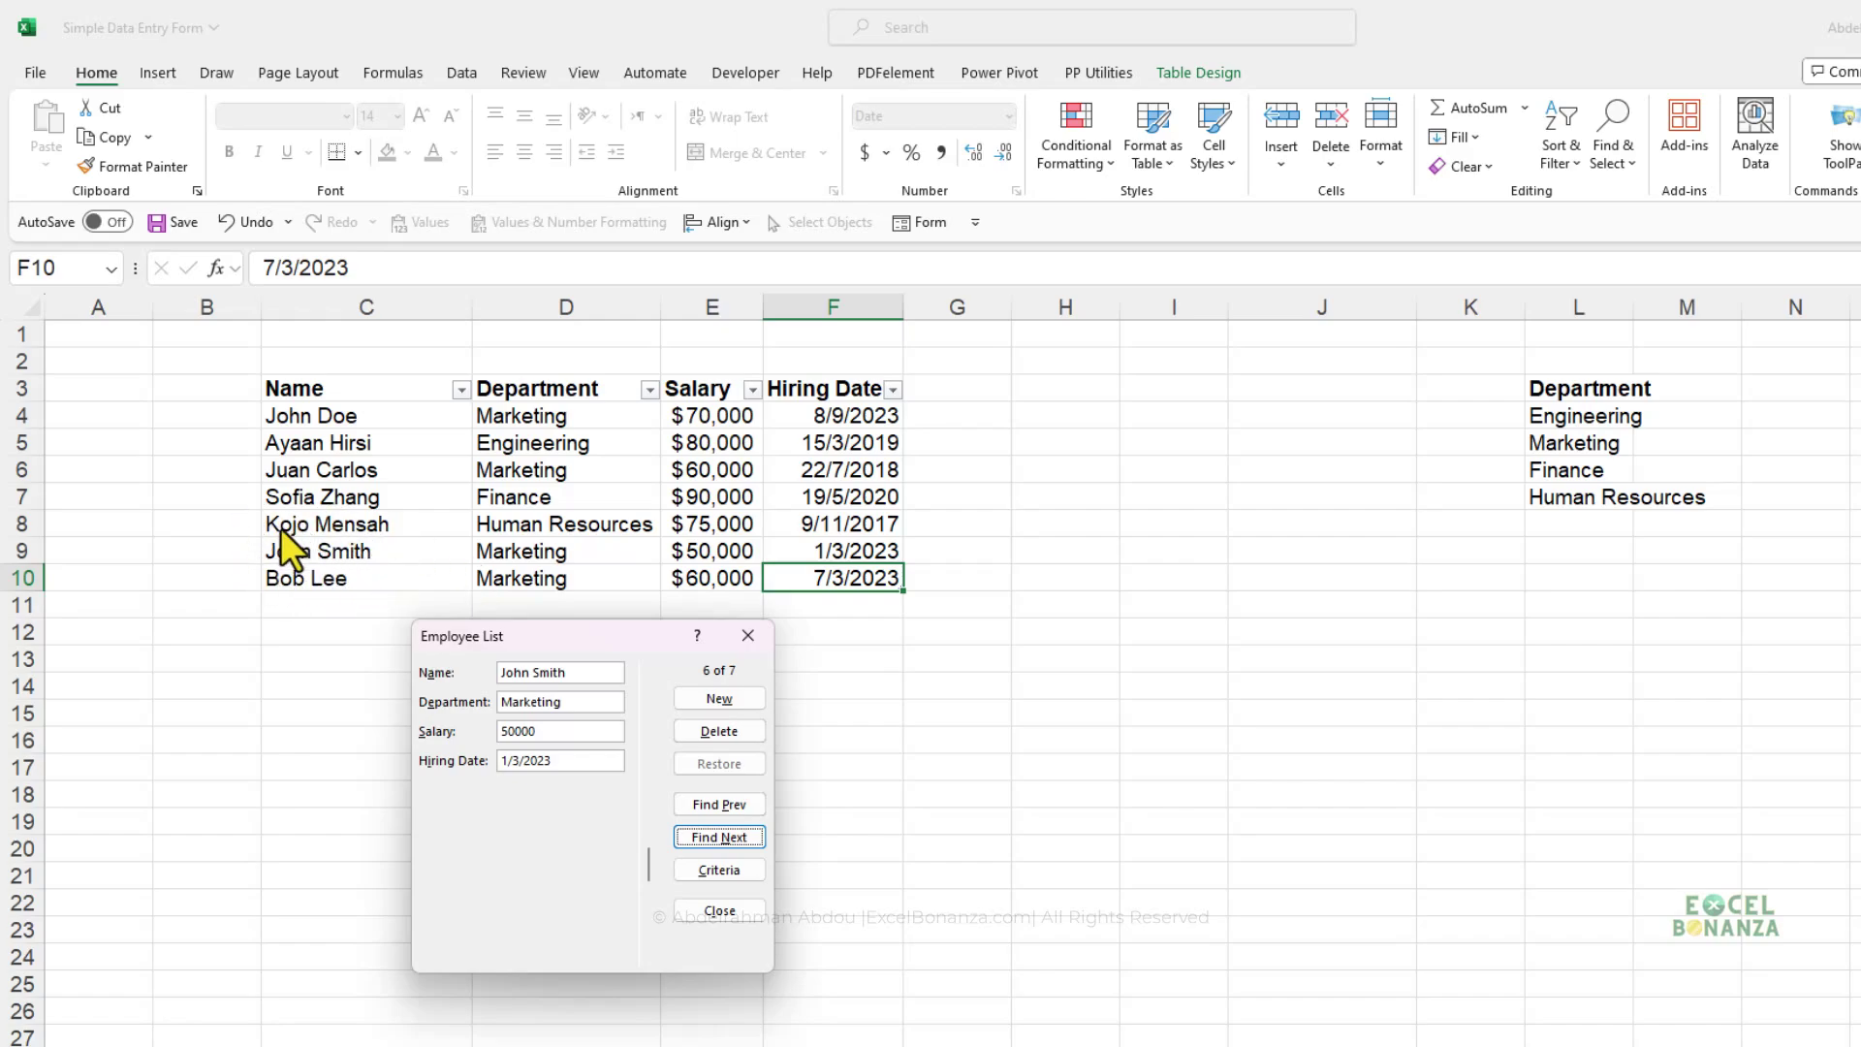
- Replace the name criterion with Salary >50000 and find the matching record
left_click(720, 871)
key("BackSpace")
left_click(555, 732)
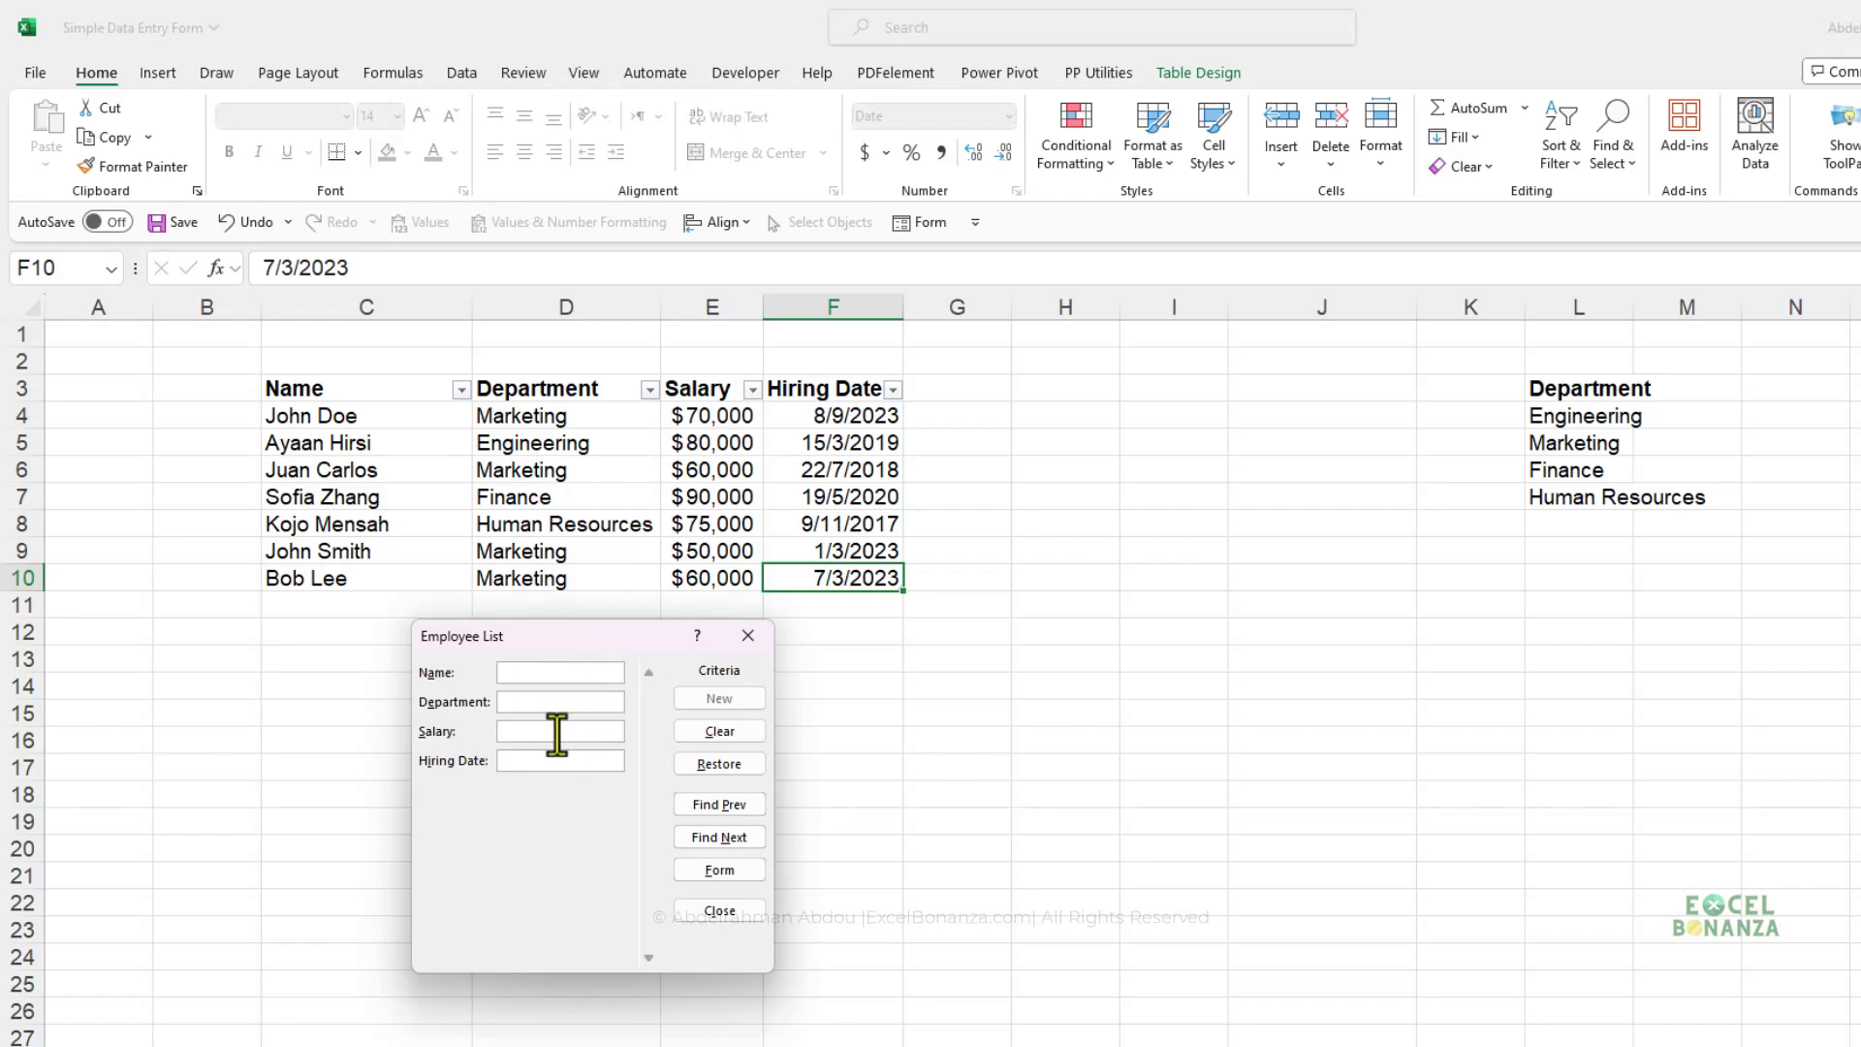
type(">50000")
key("Return")
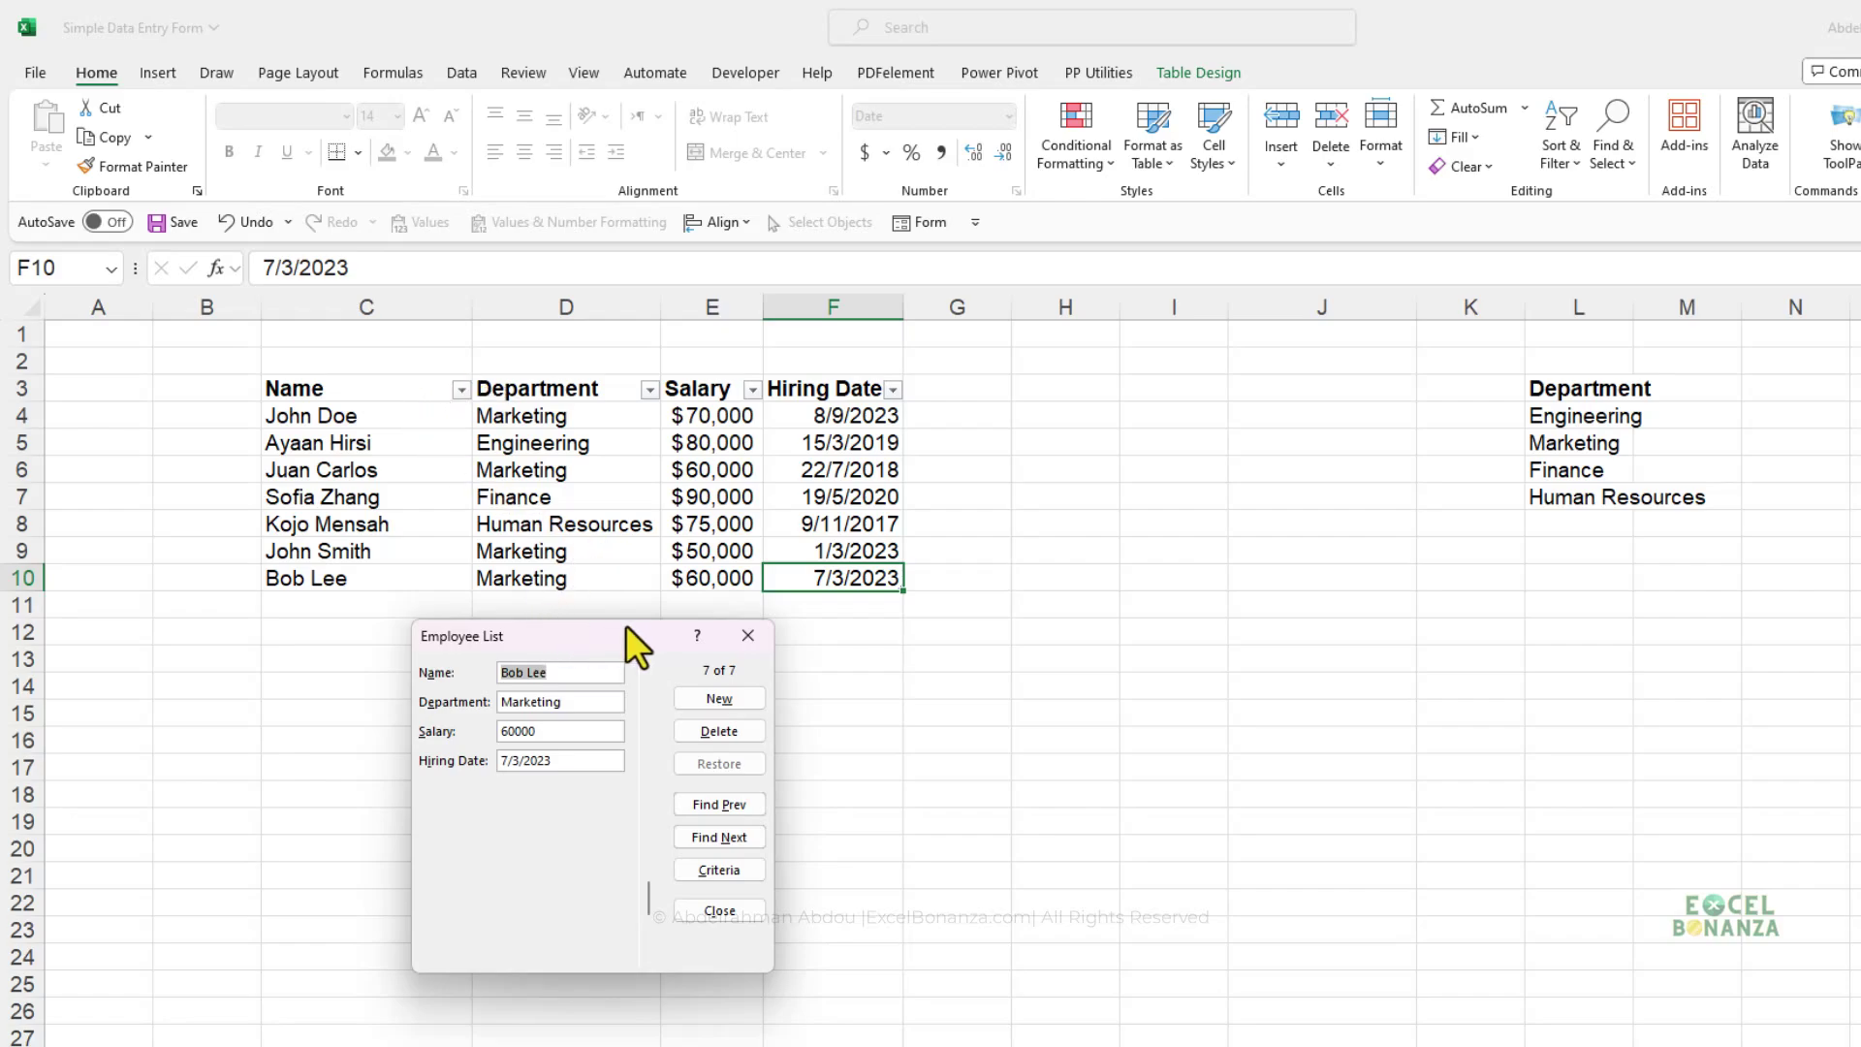
- Step back through the matching records to the Finance employee's record
left_click(718, 805)
left_click(723, 835)
left_click(713, 802)
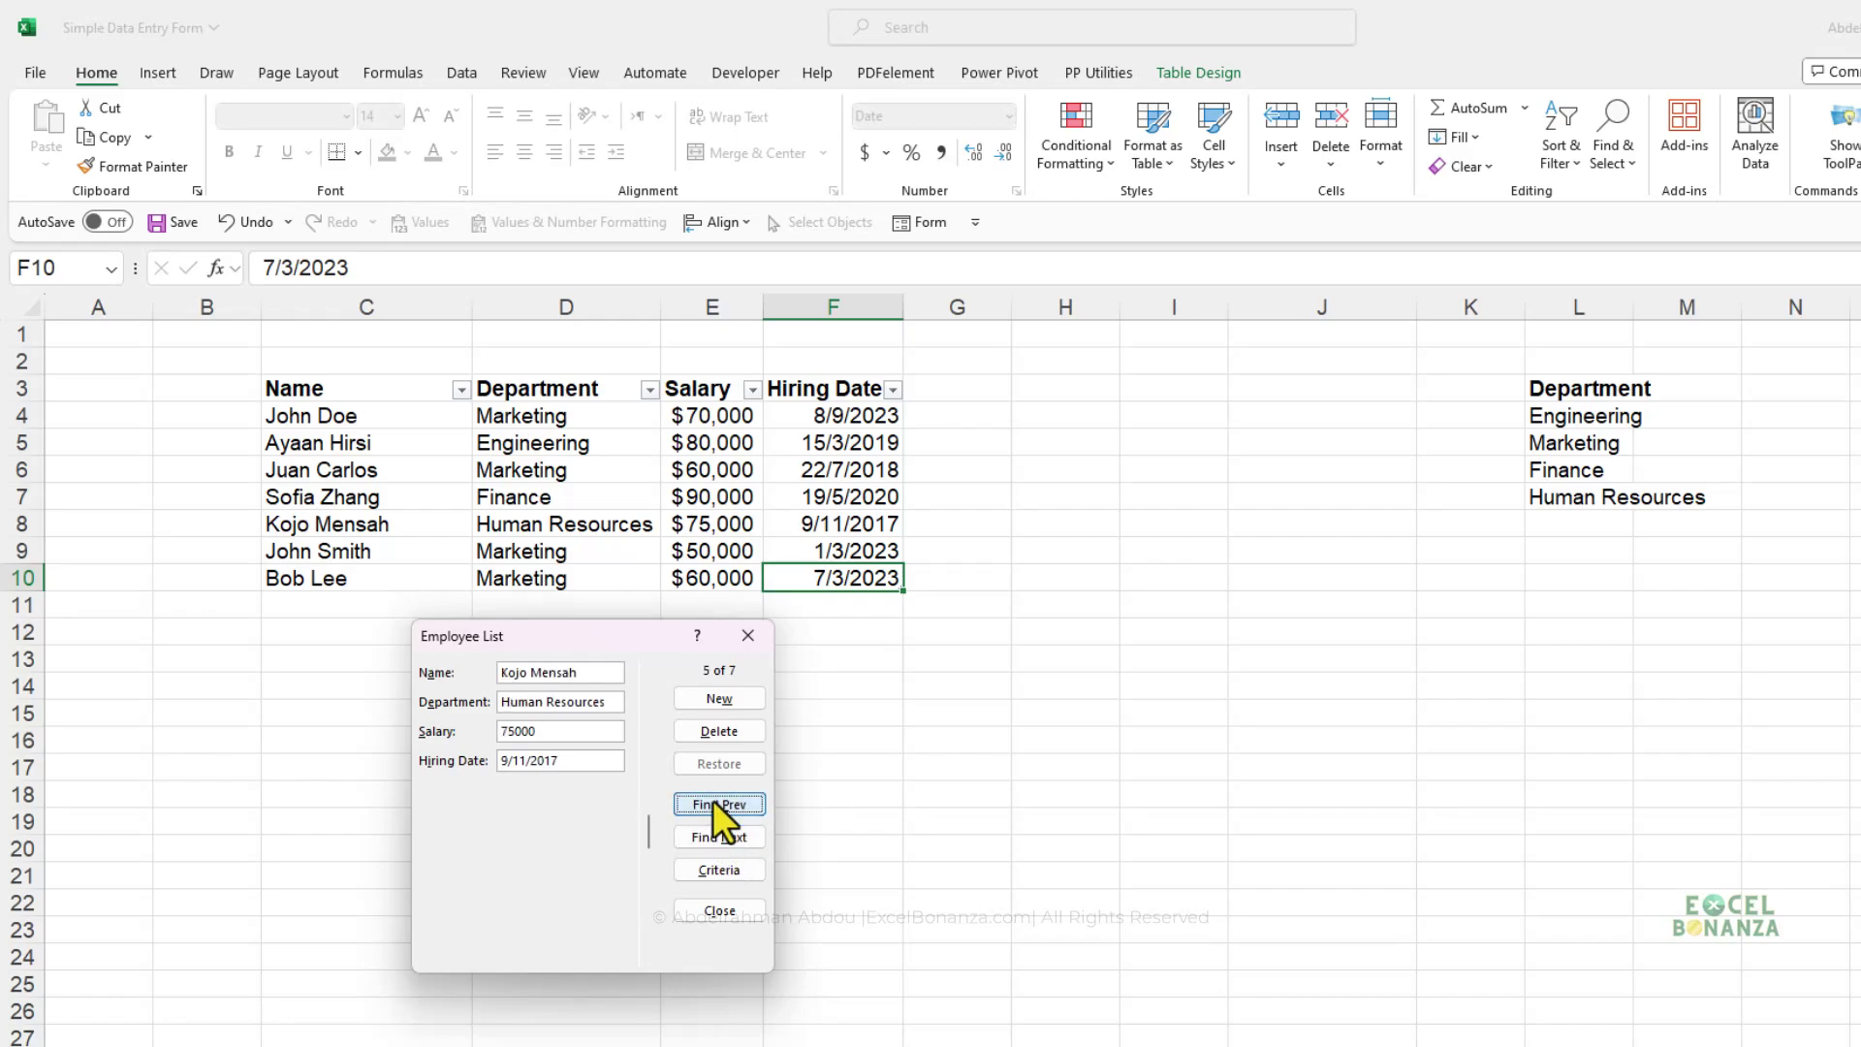
left_click(727, 804)
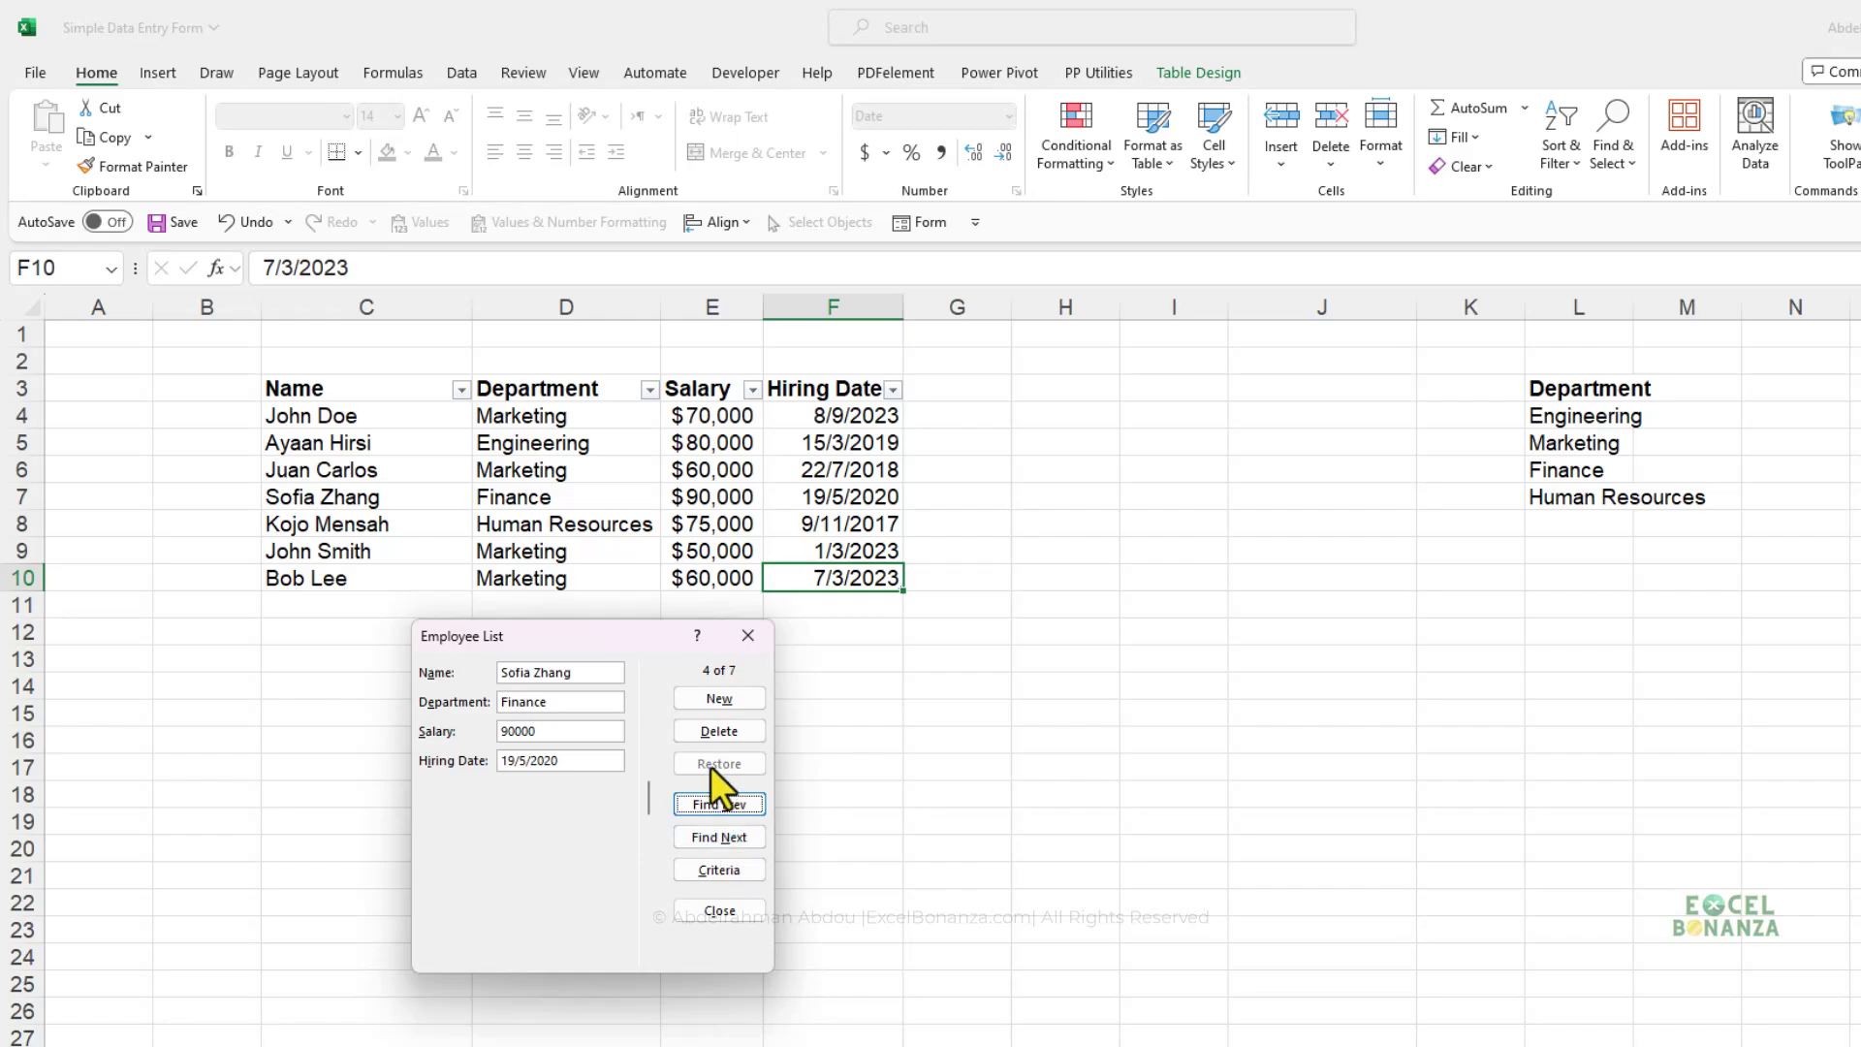
- Cancel deleting the Finance record and change its salary from 90000 to 9000
left_click(719, 731)
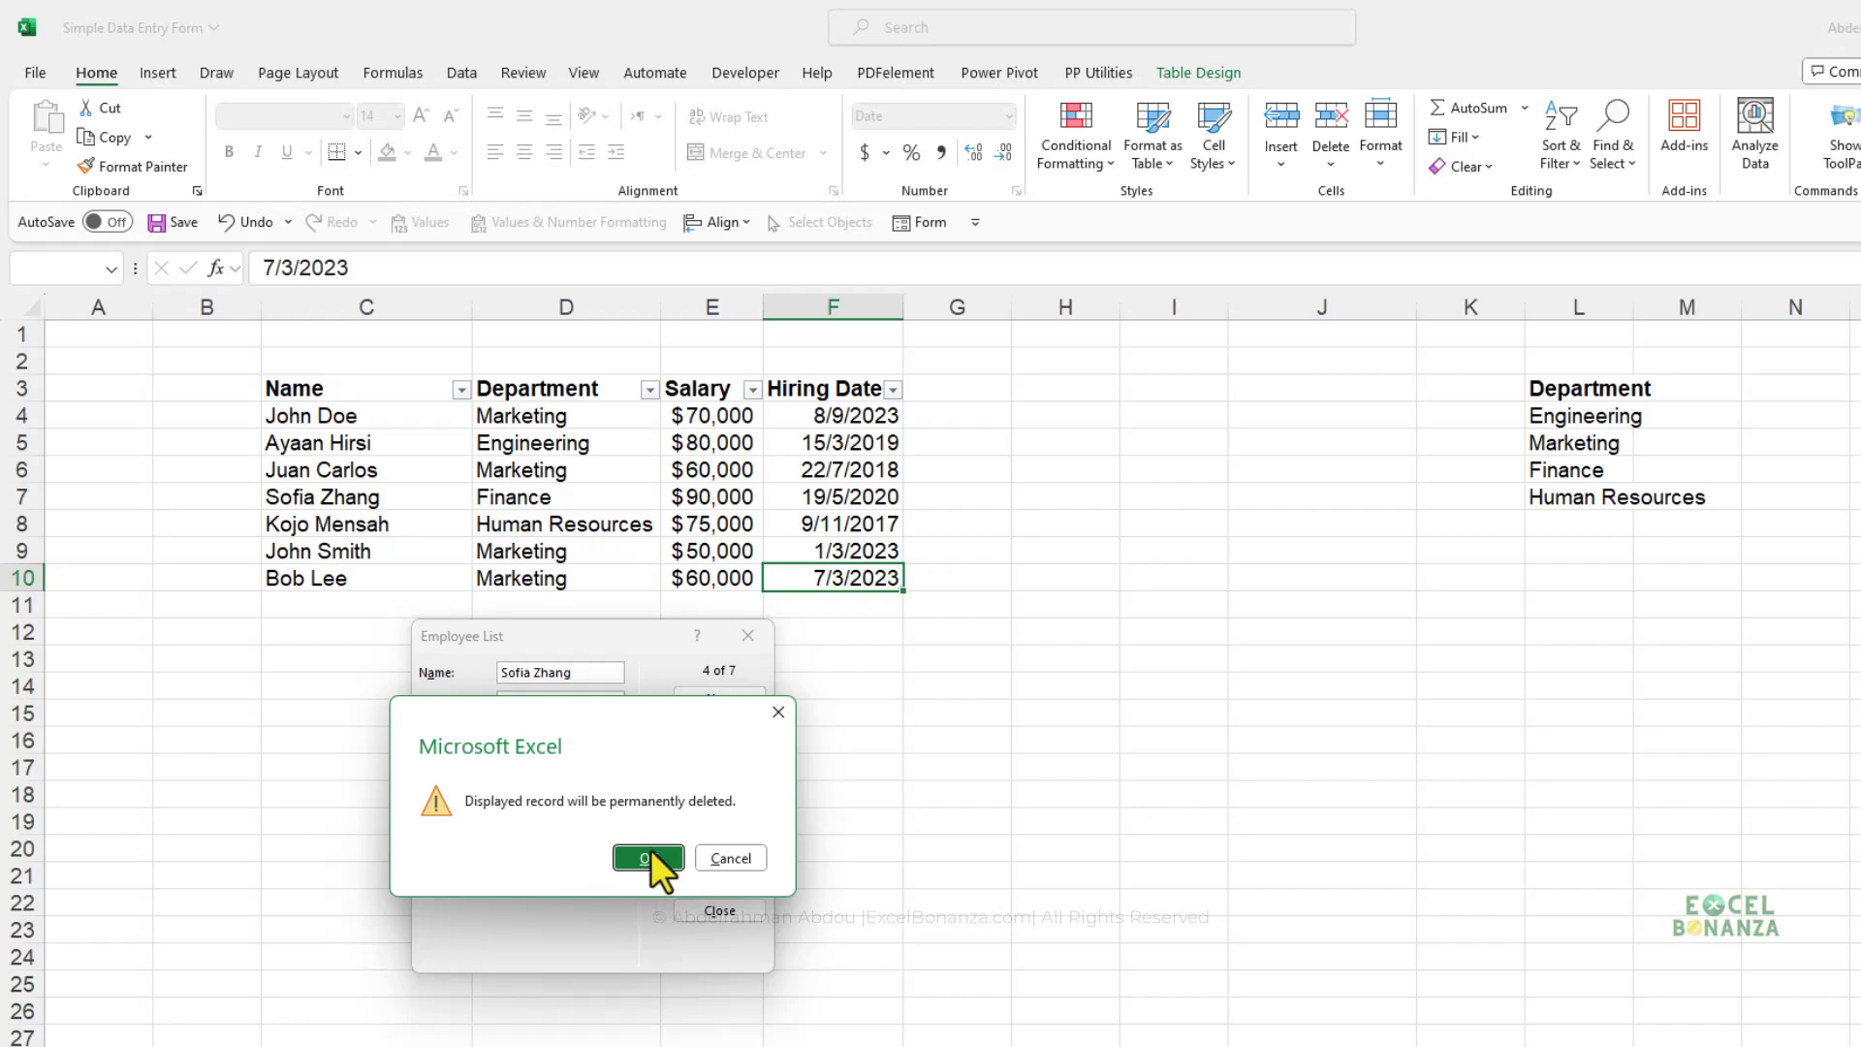
left_click(741, 861)
left_click(542, 731)
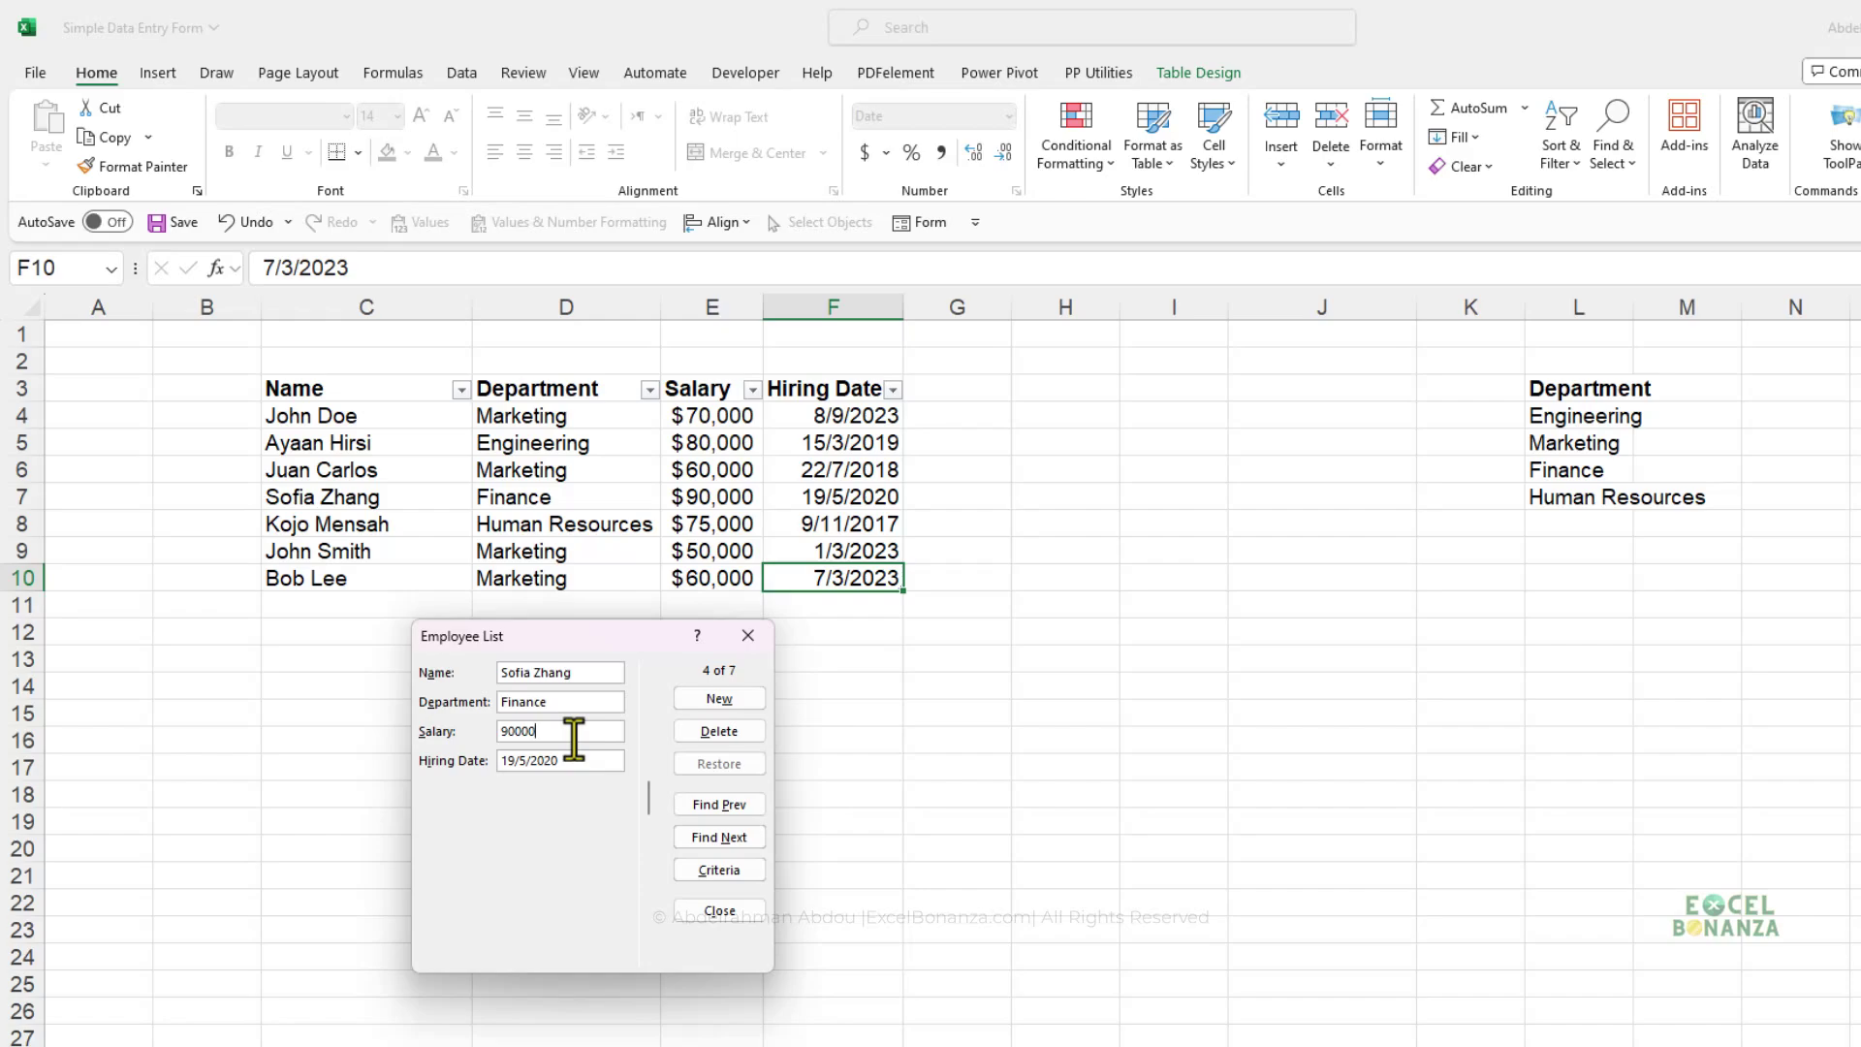
key("BackSpace")
- Restore the salary to 90000 and close the data form
left_click(718, 770)
left_click(558, 737)
left_click(718, 912)
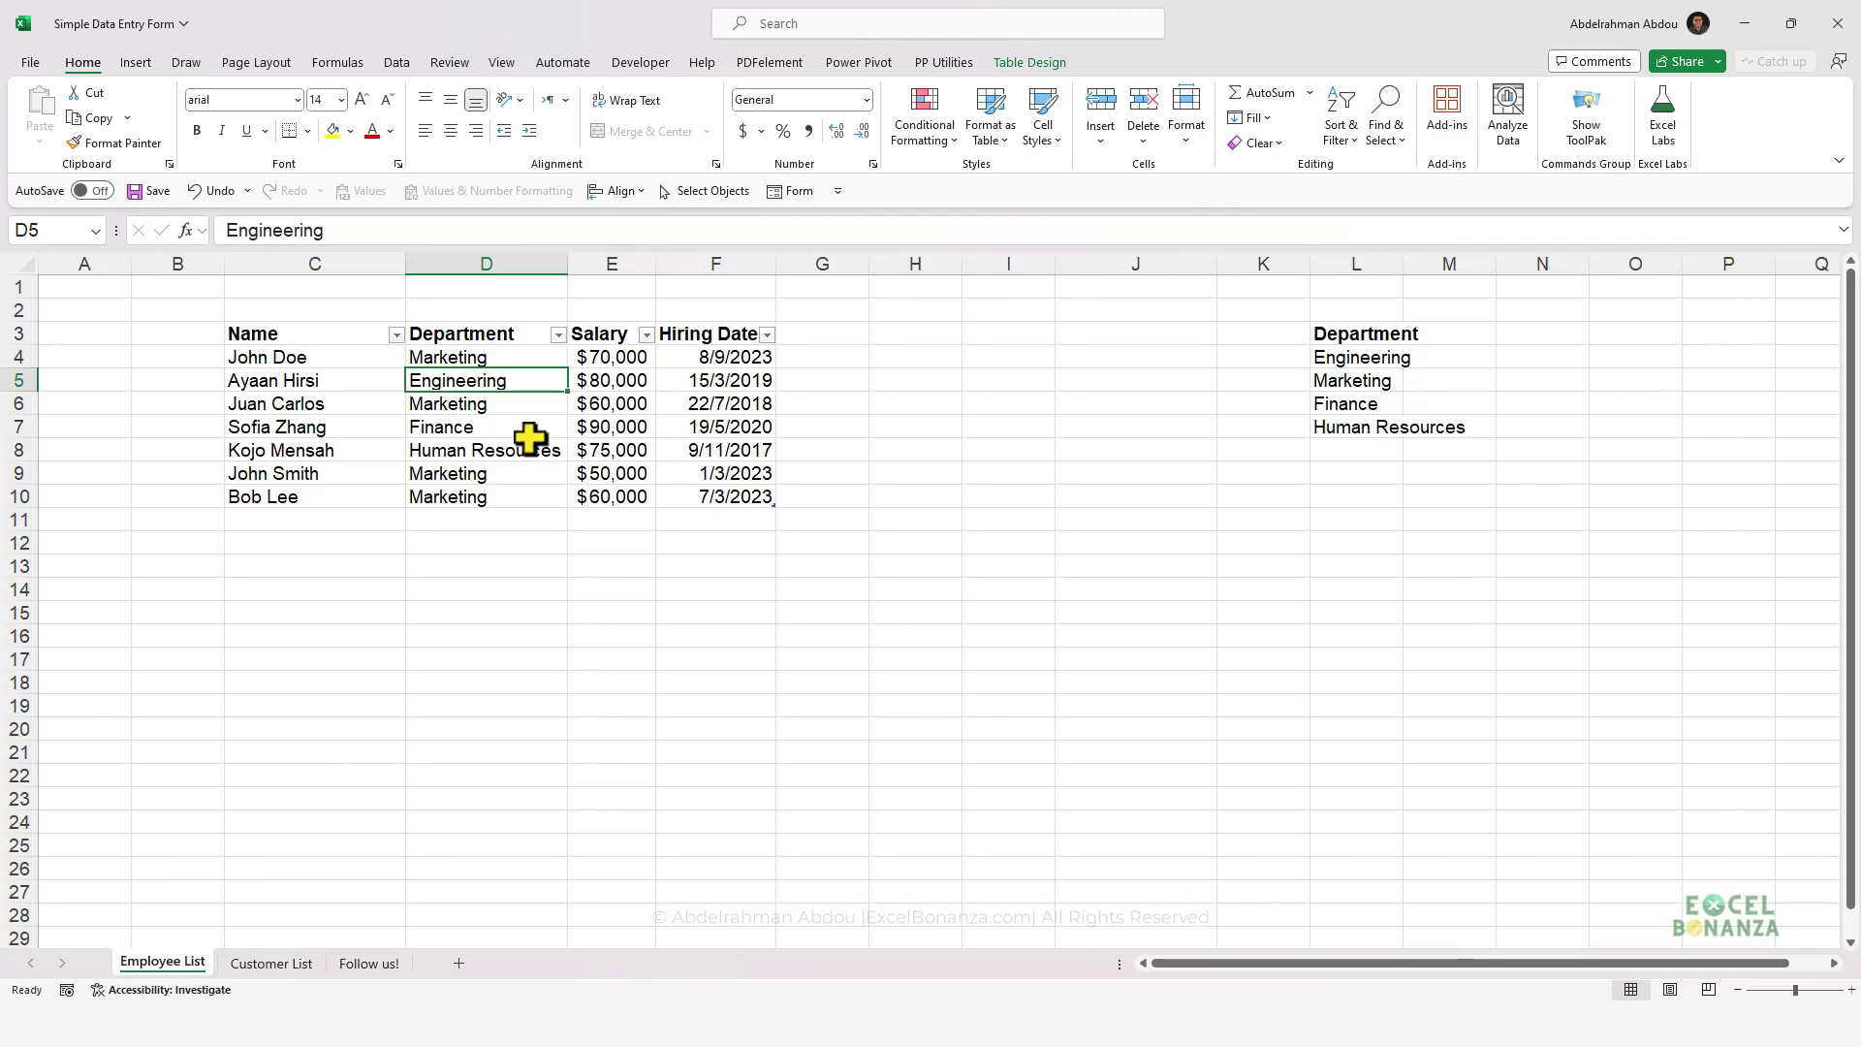
- Autofit column L so Human Resources shows in full
left_click(487, 407)
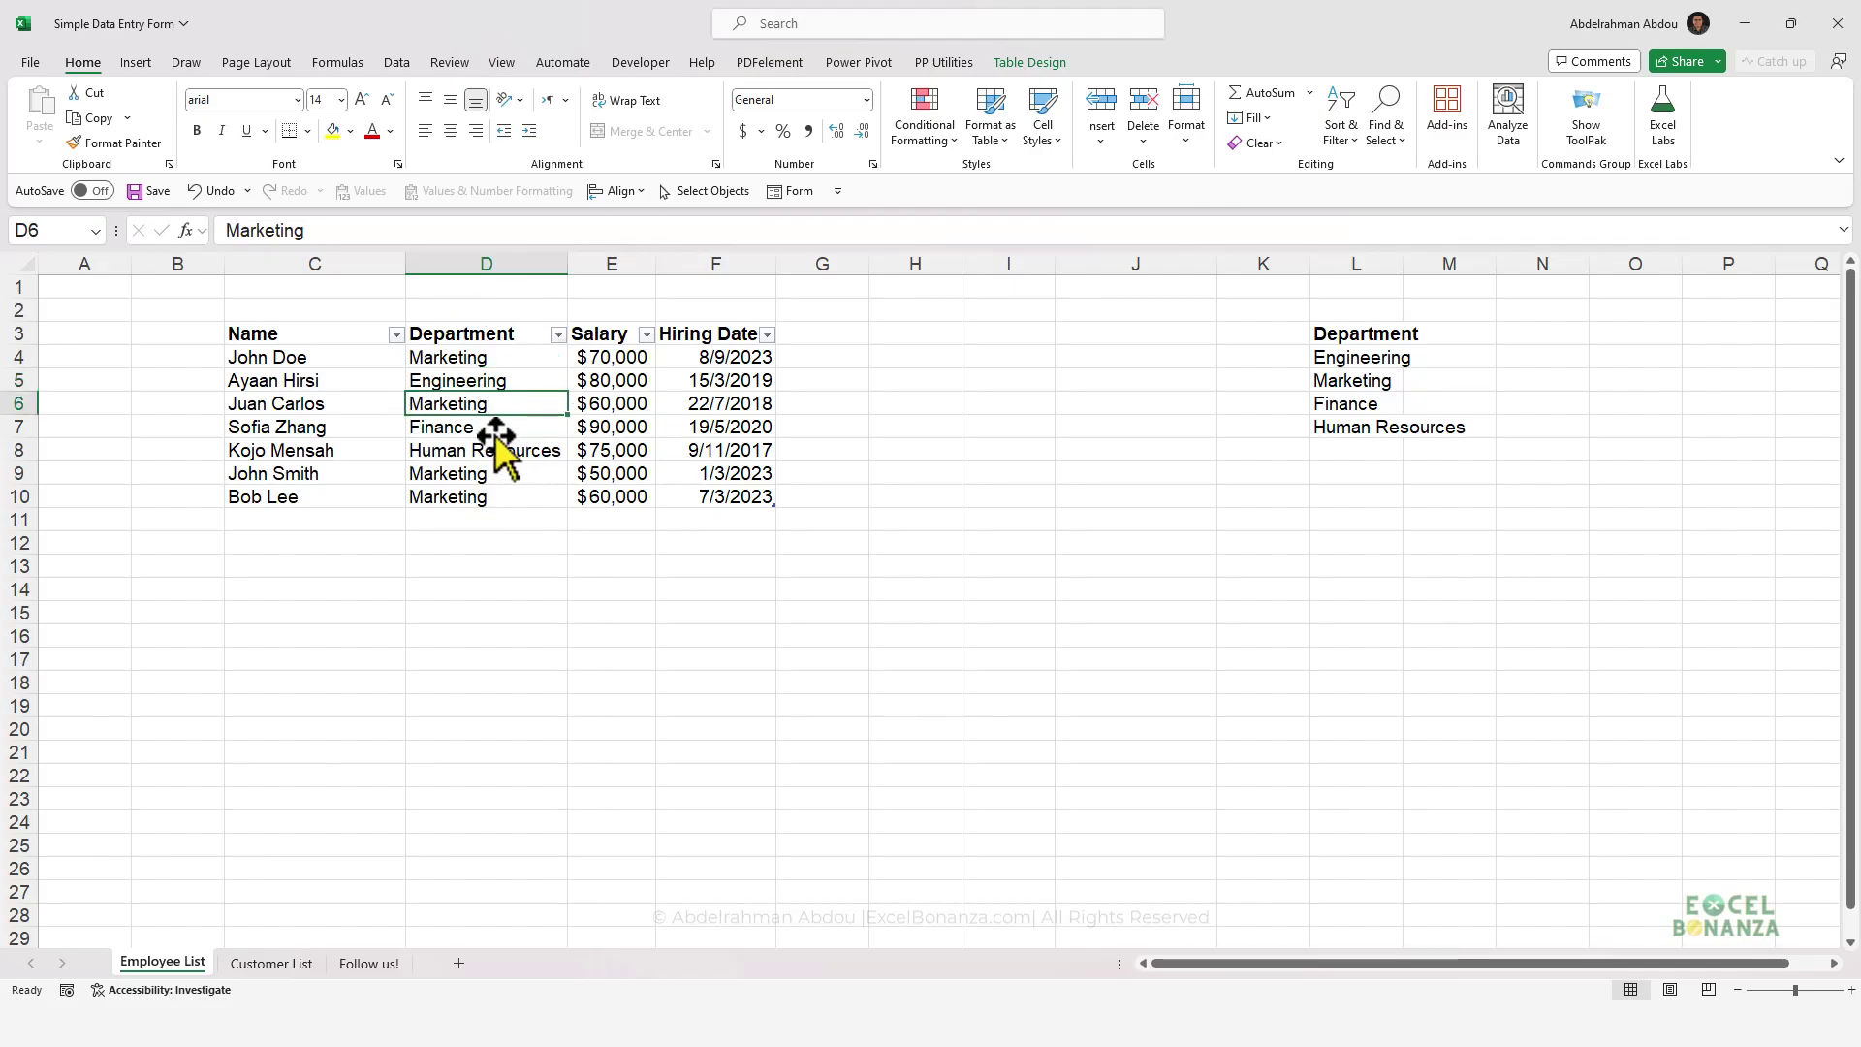
left_click_drag(1370, 360, 1367, 424)
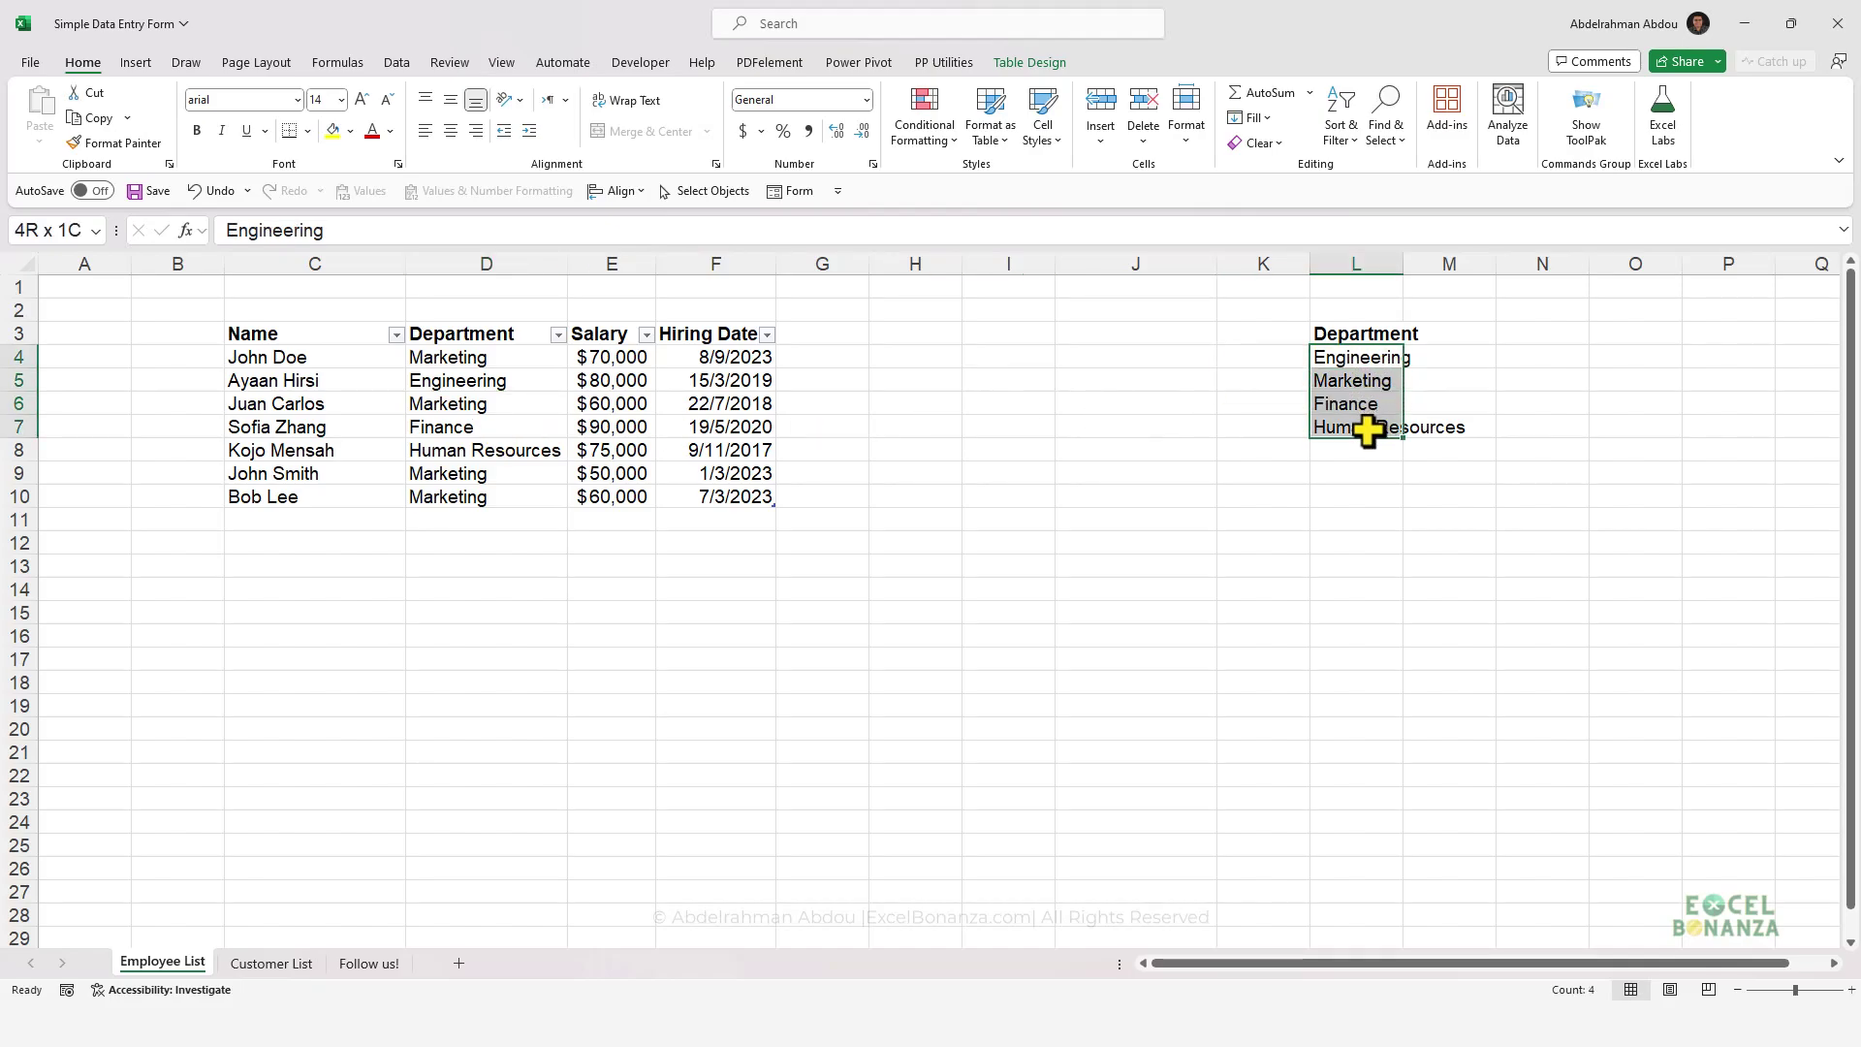
left_click(1368, 386)
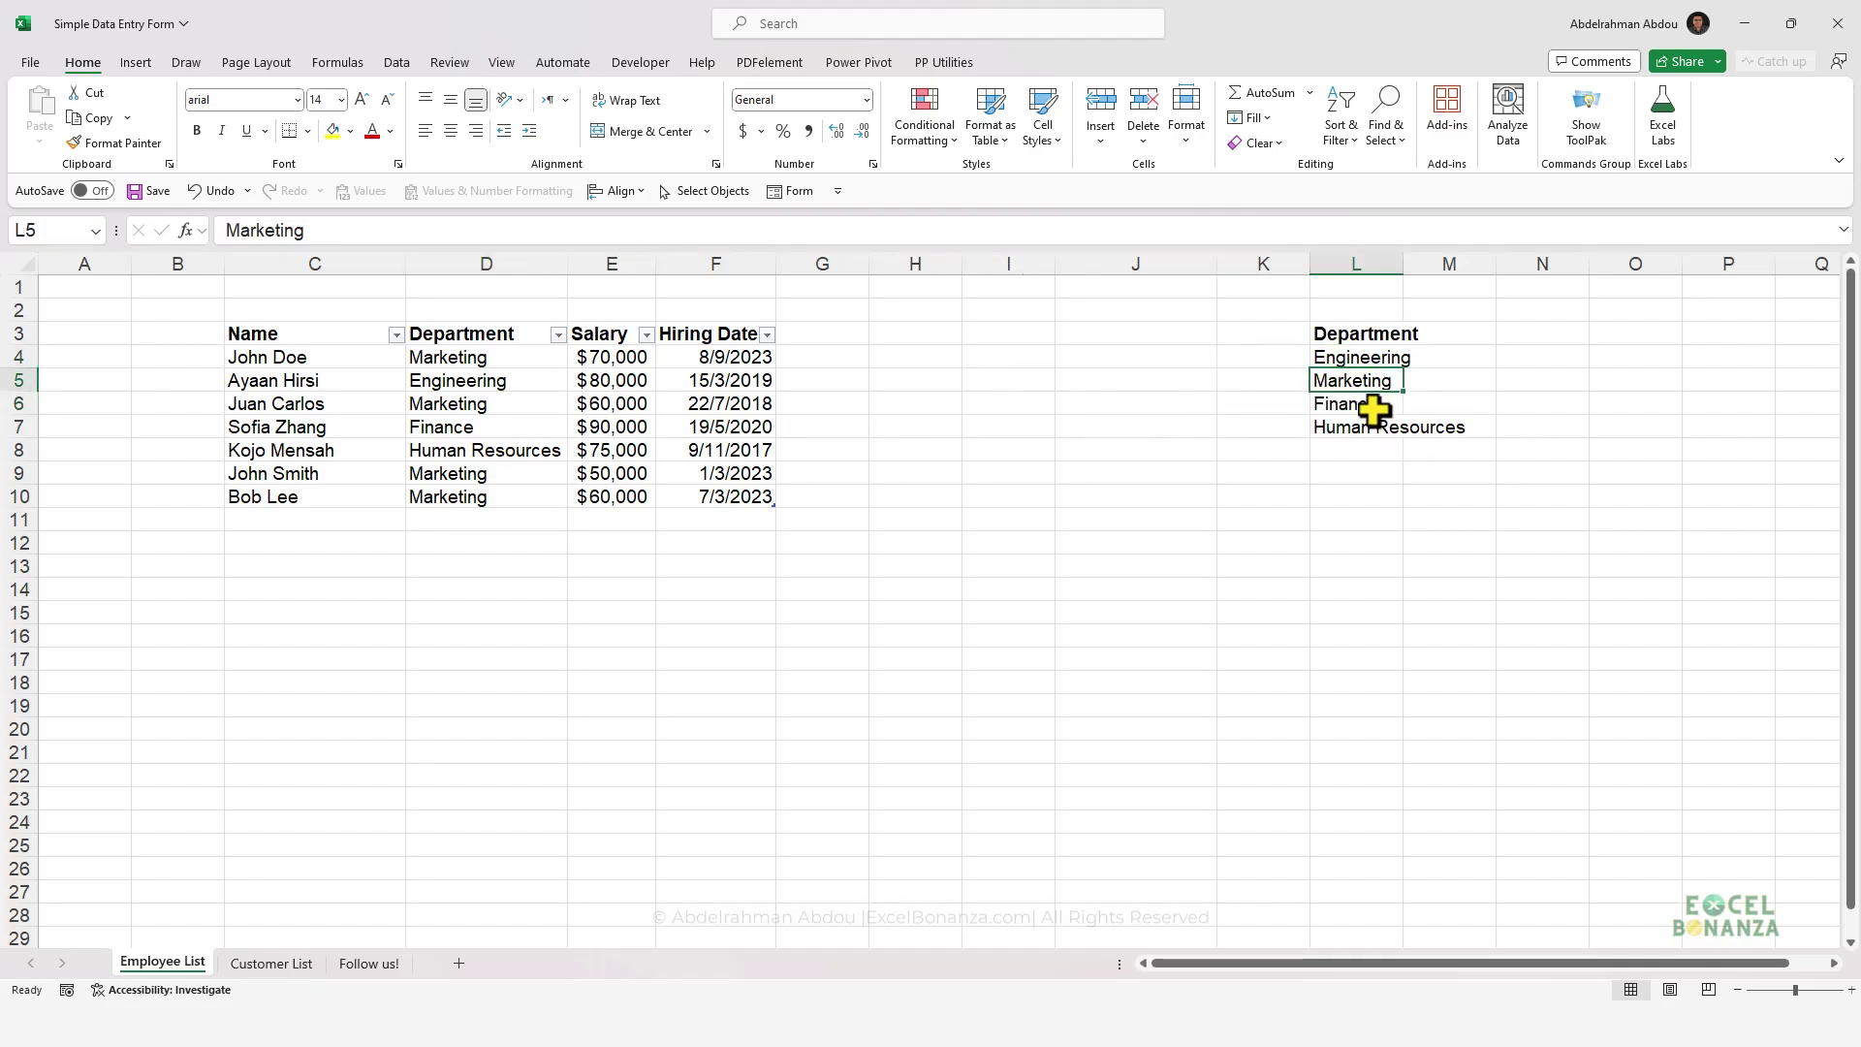
key("alt+h")
key("o")
key("i")
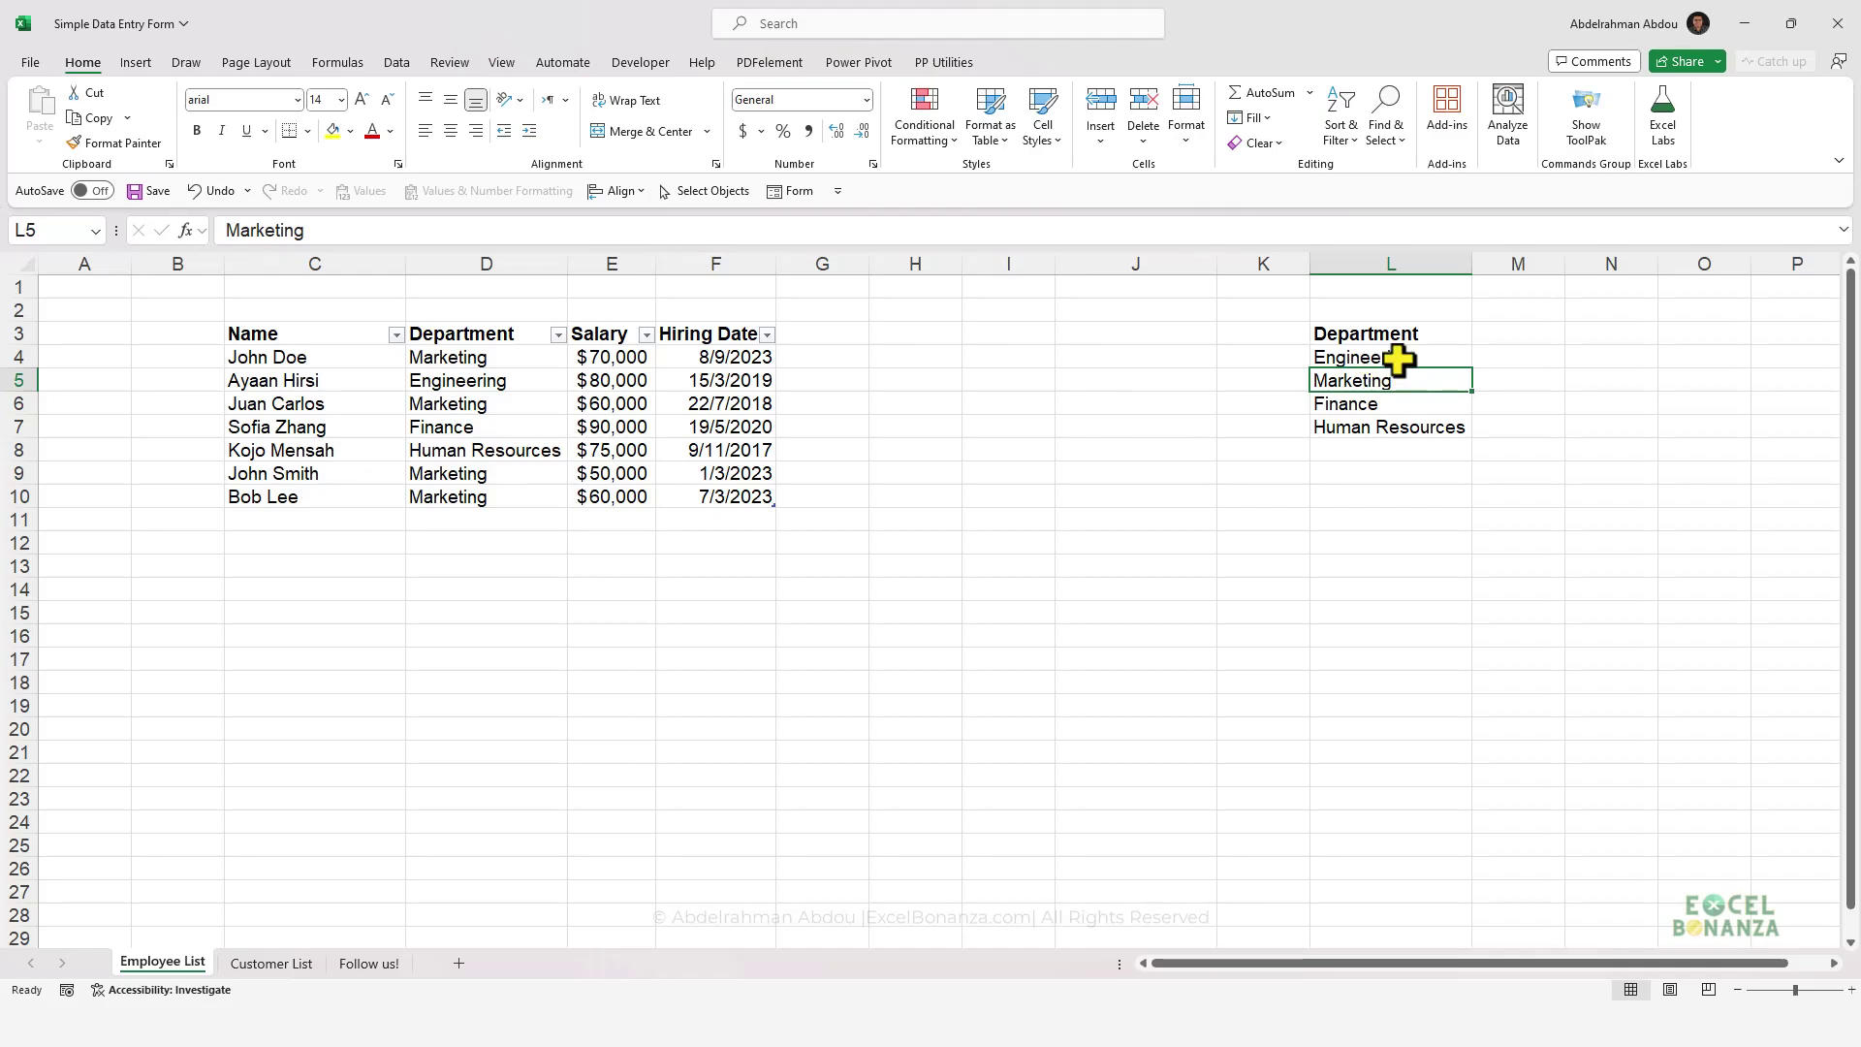
- Start converting the department list L3:L7 into a table with Ctrl+T
left_click(1397, 359)
left_click(1375, 448)
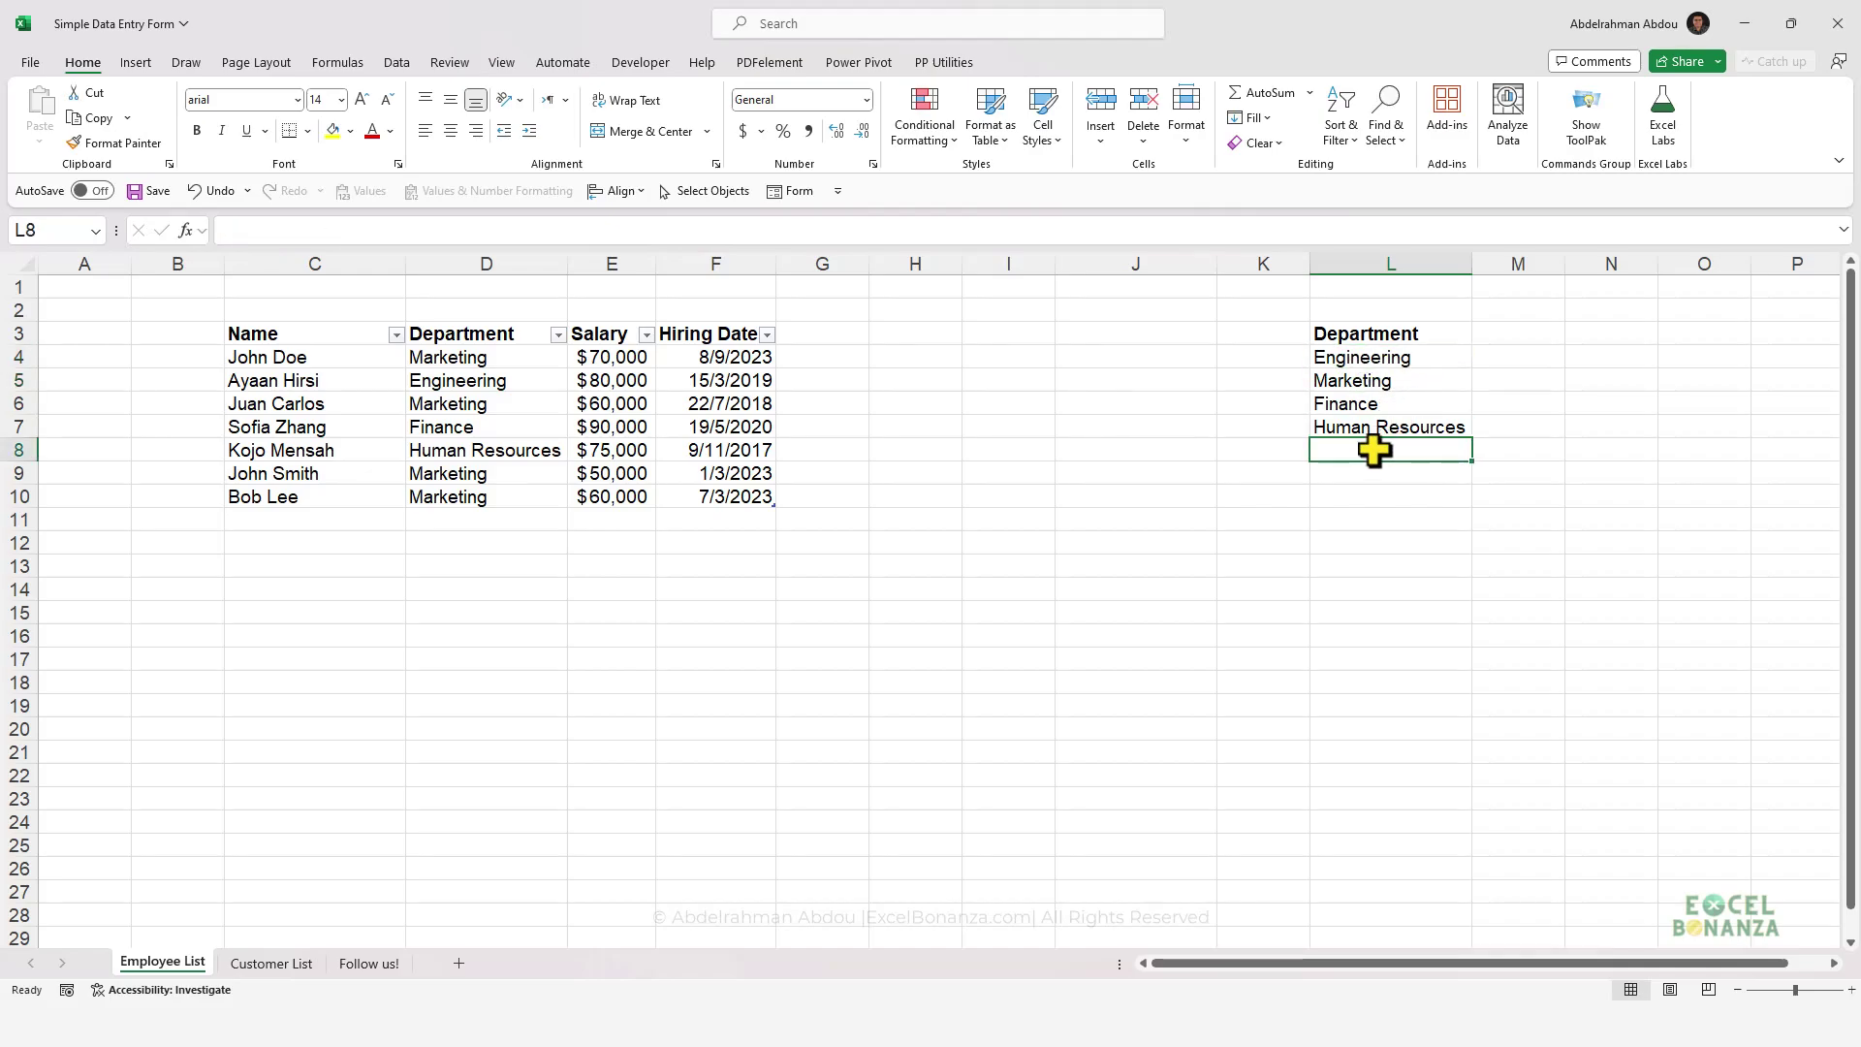
left_click(457, 419)
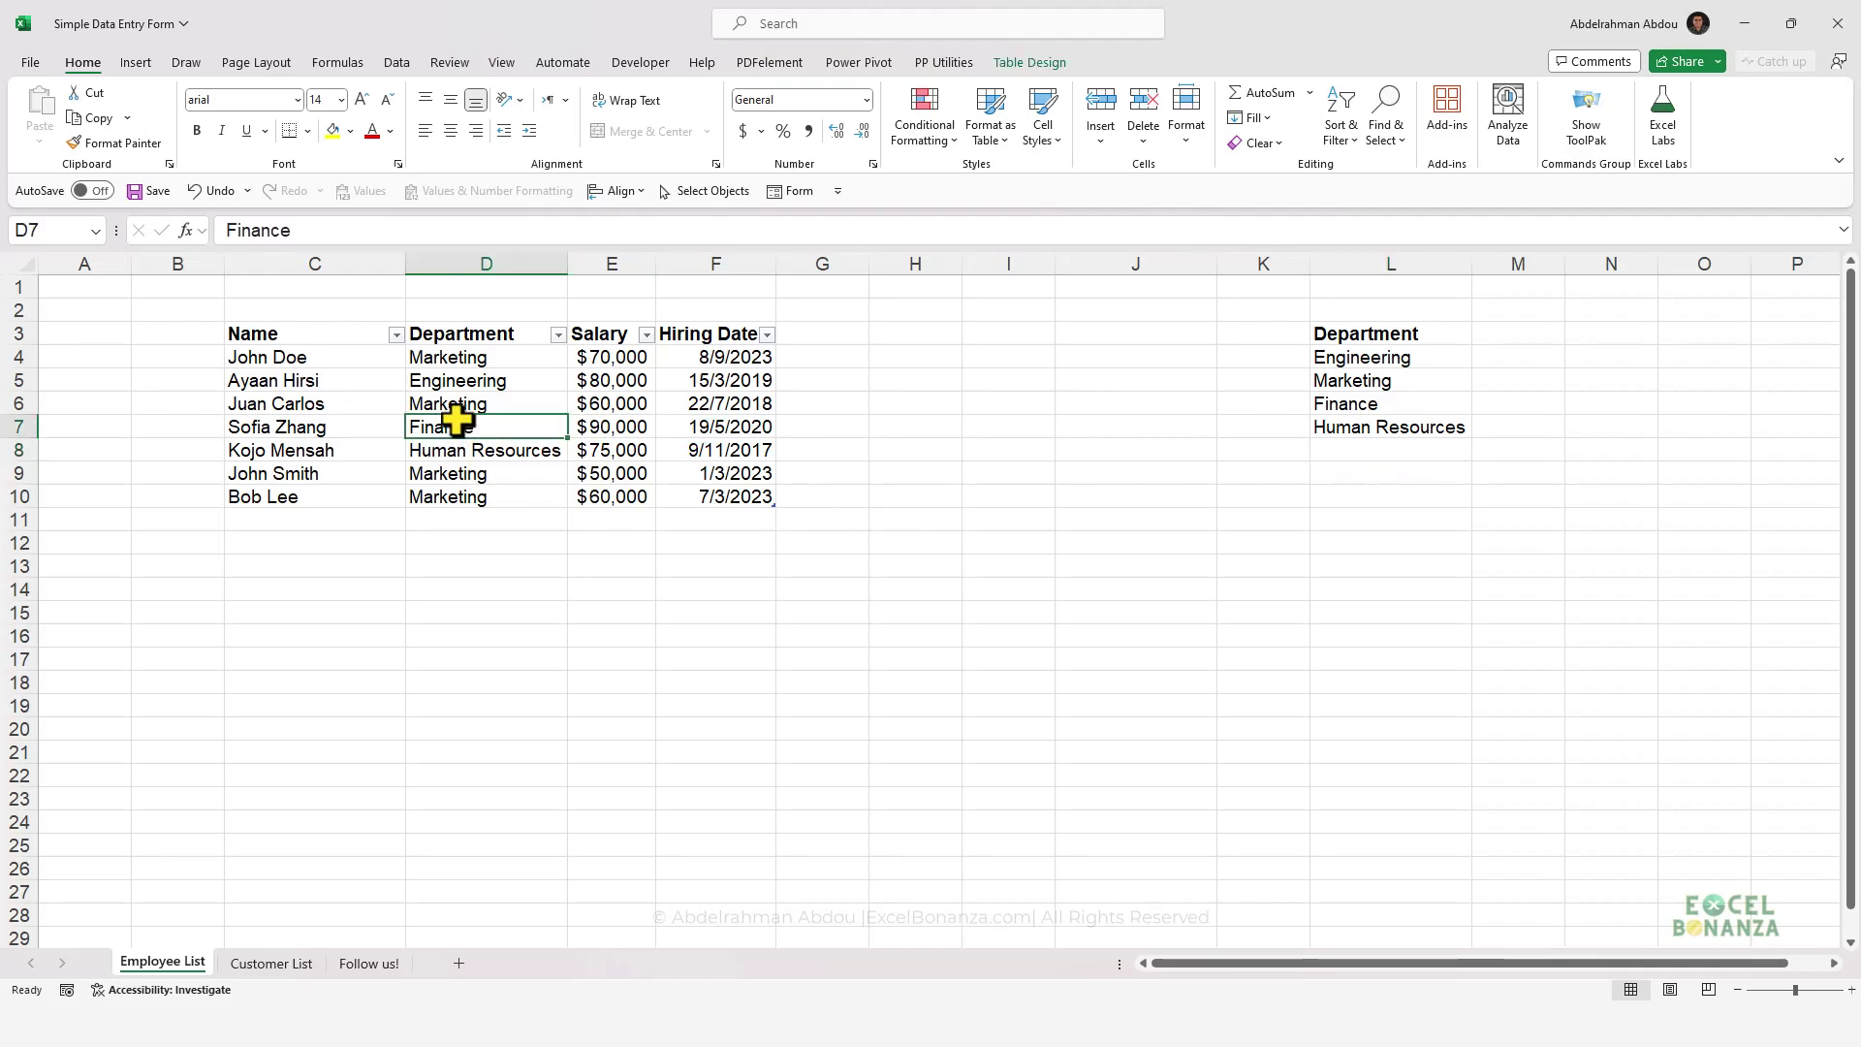
left_click(1394, 456)
left_click(1387, 382)
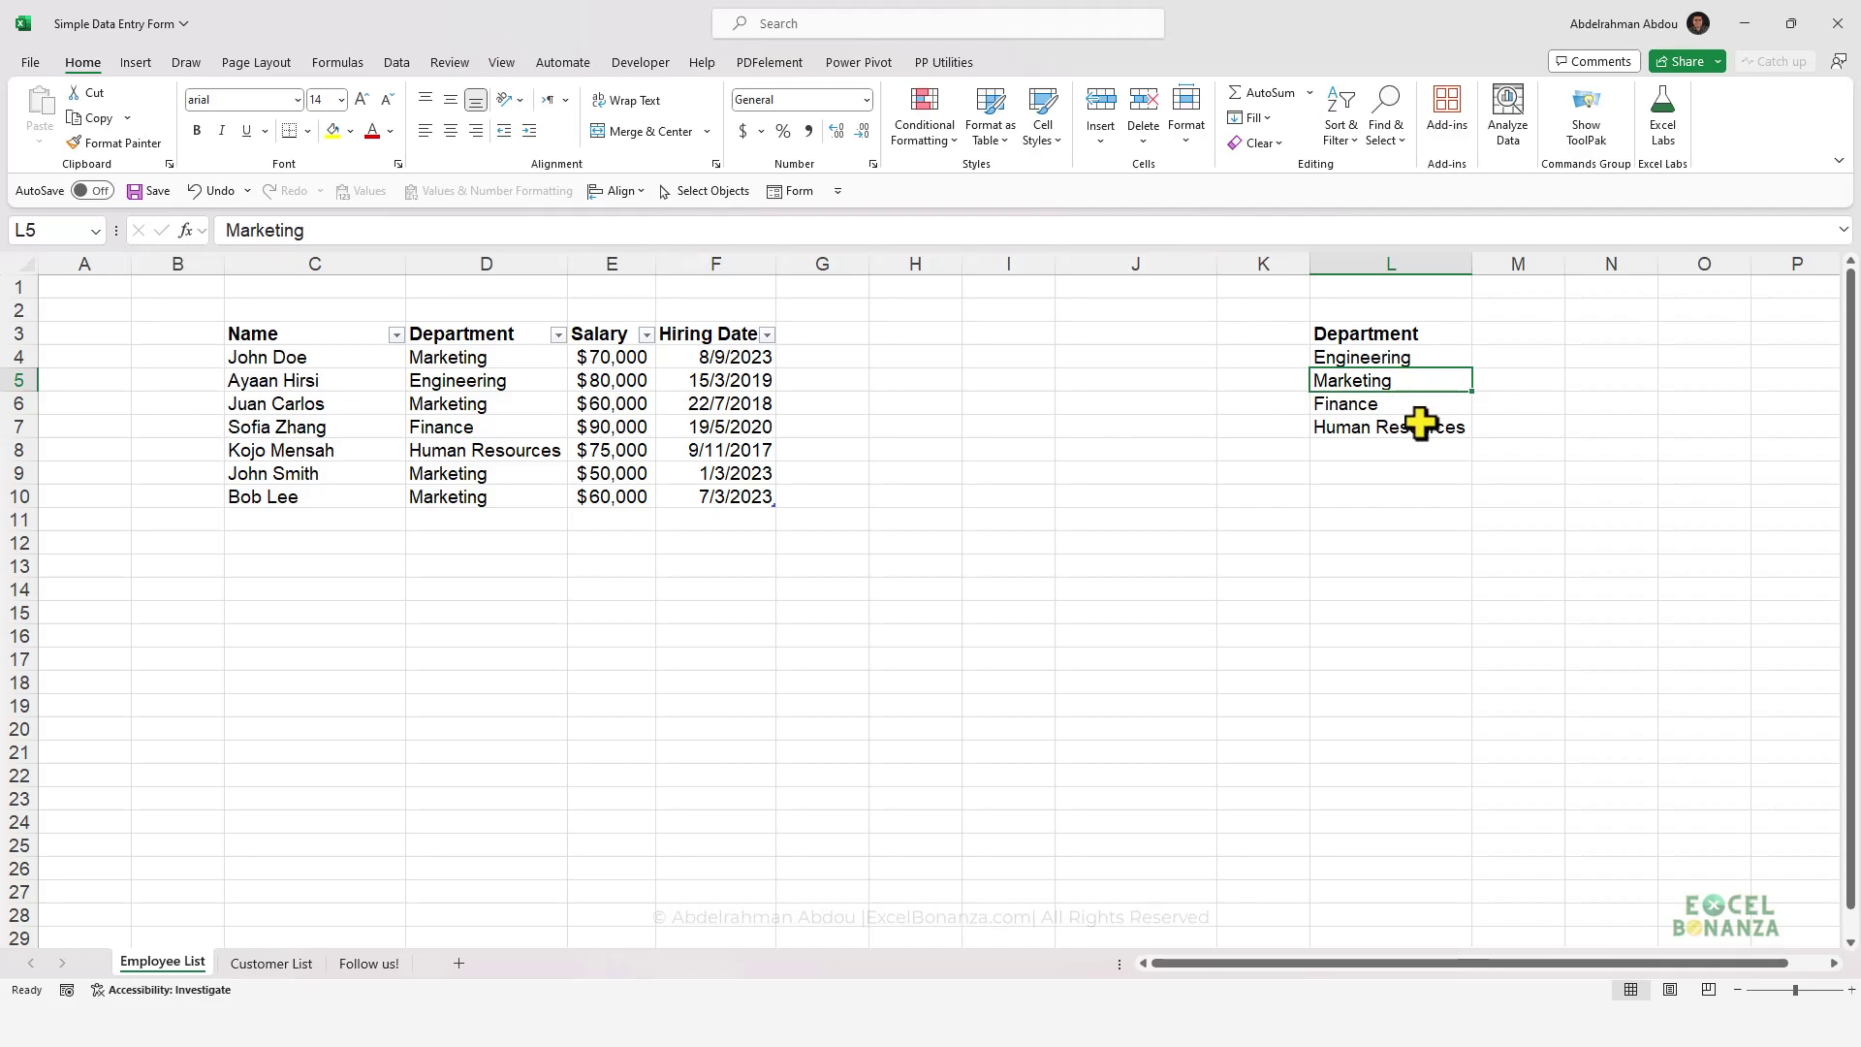
key("ctrl+t")
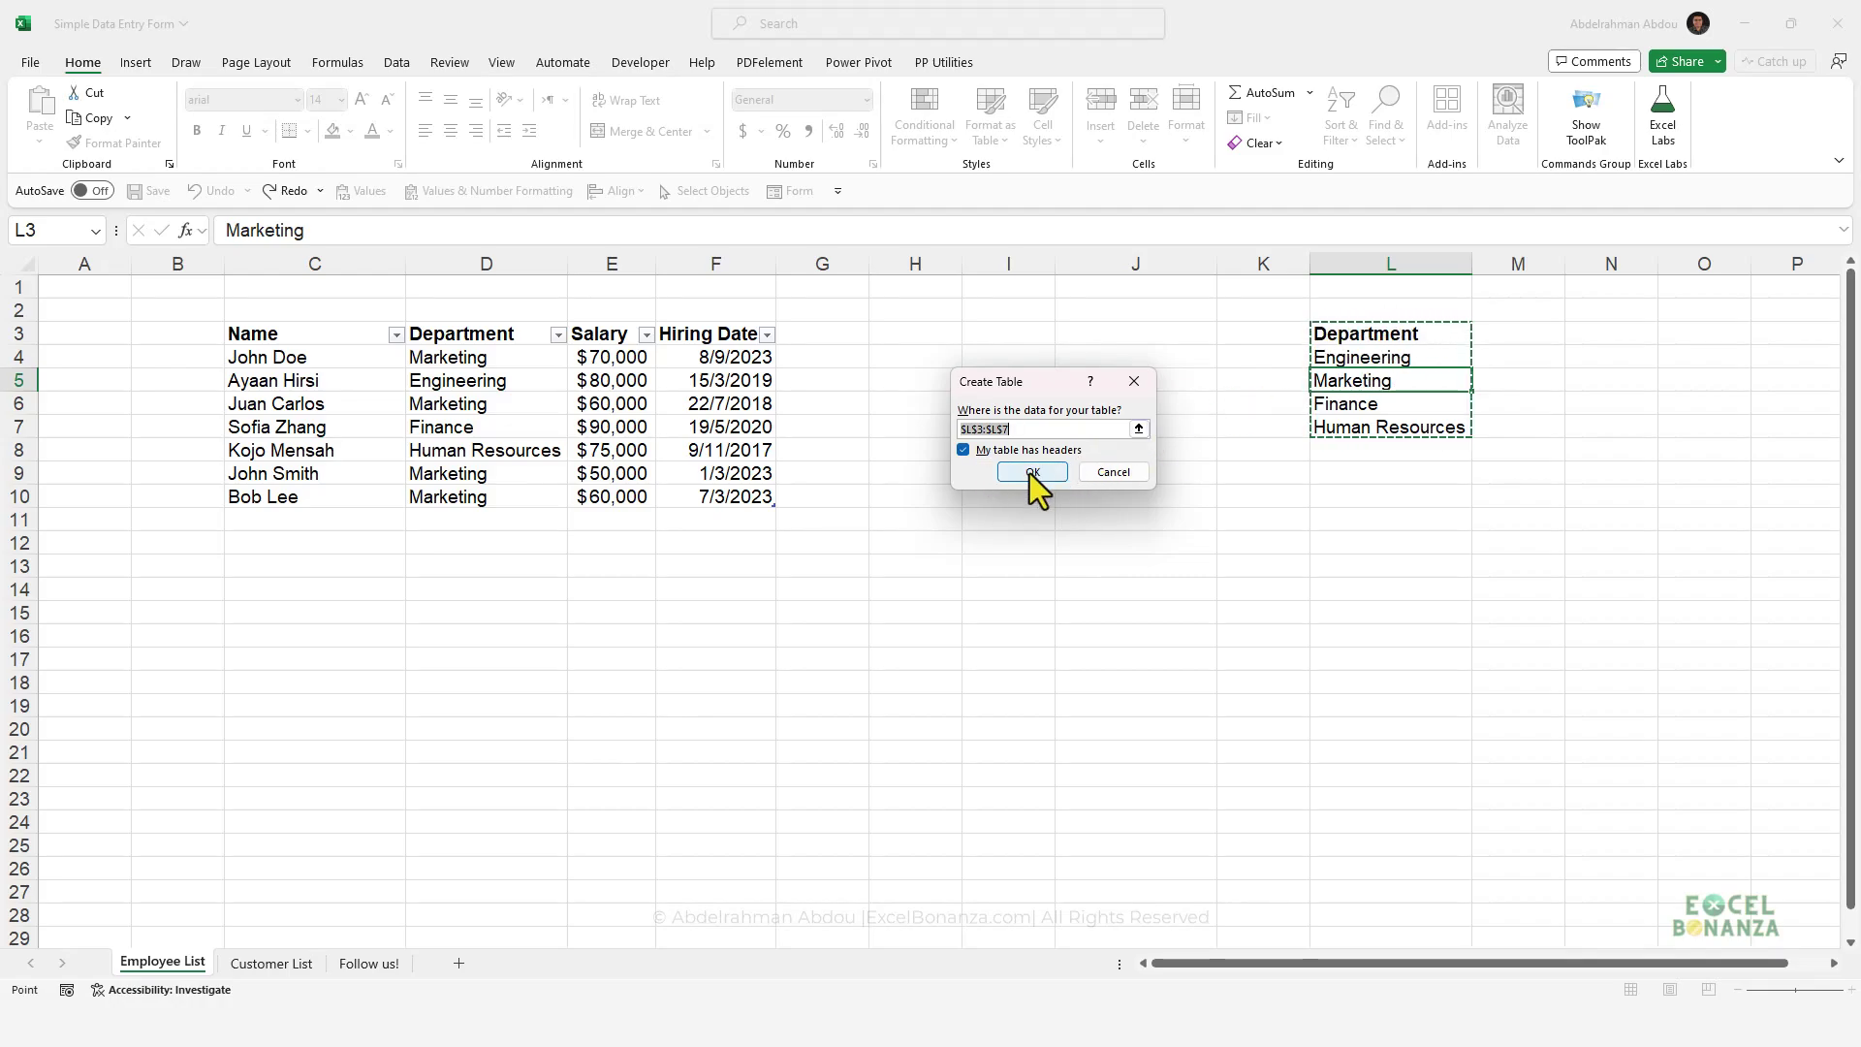
- Create the department table with headers and name it tblDepartments
left_click_drag(1030, 473, 966, 461)
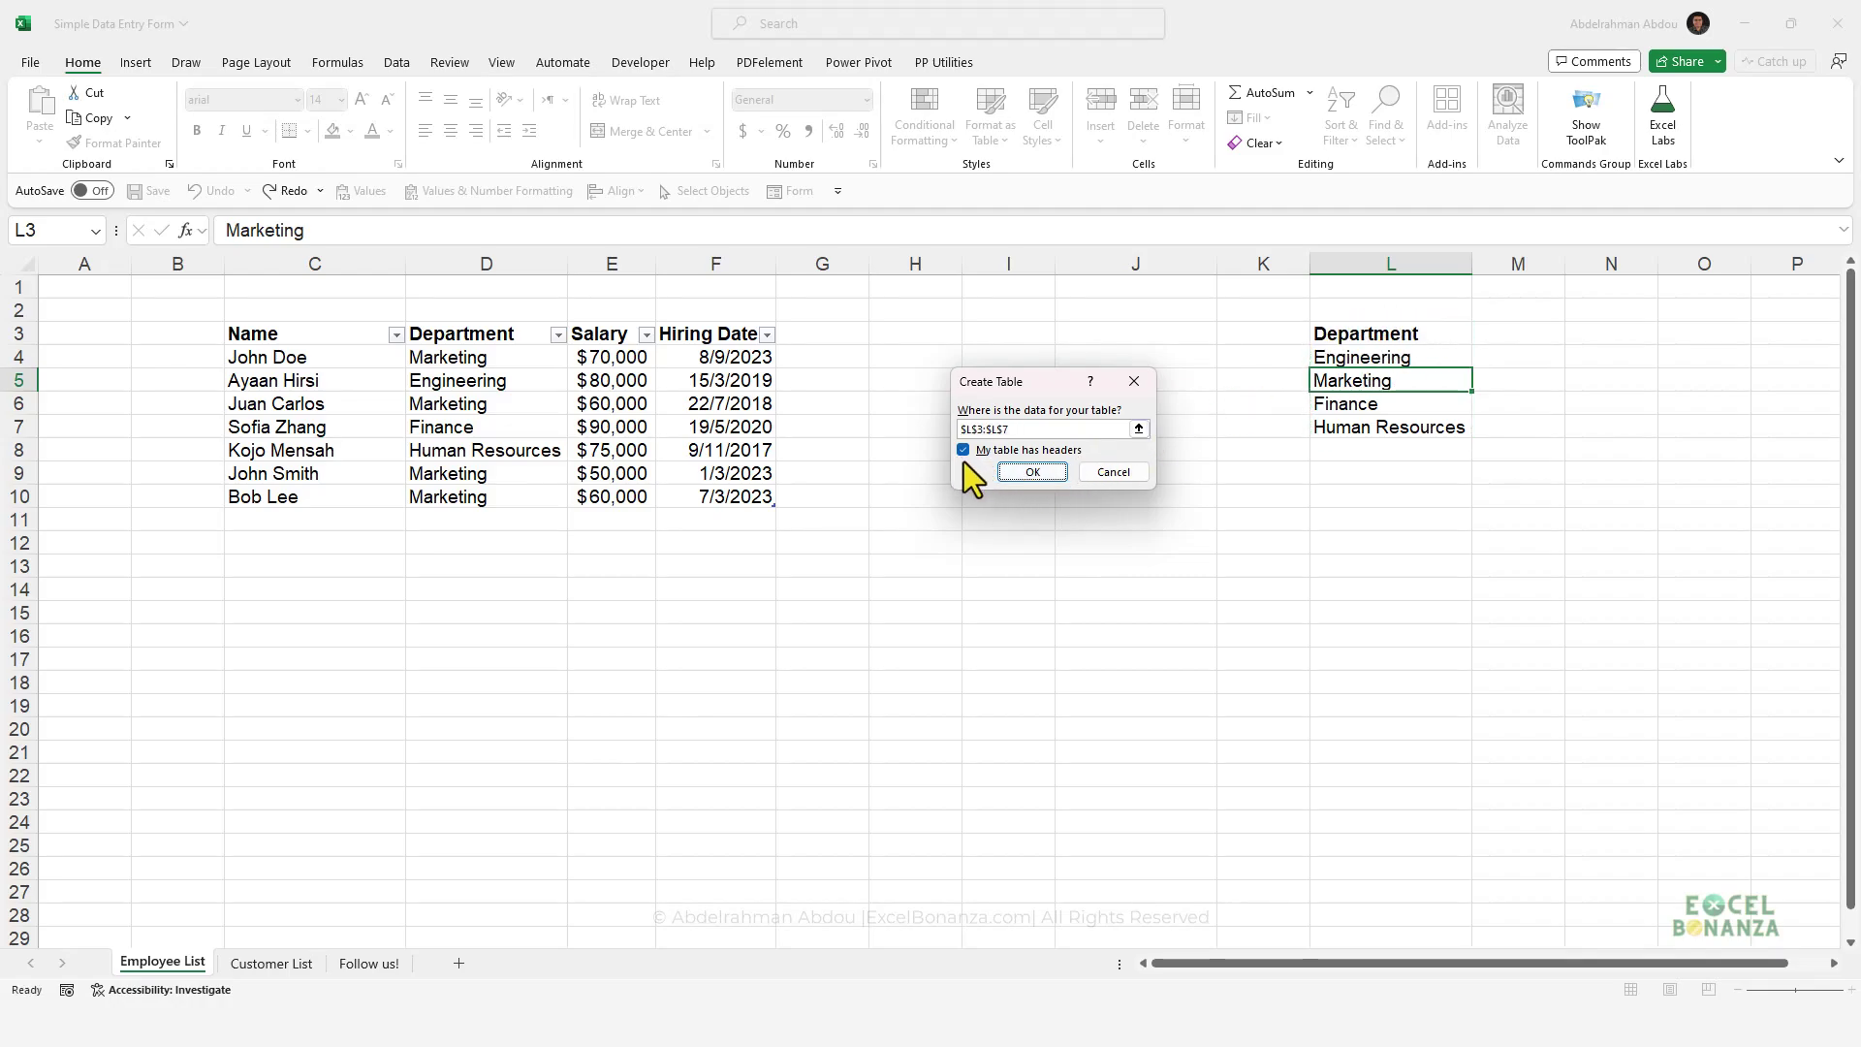
left_click(1029, 473)
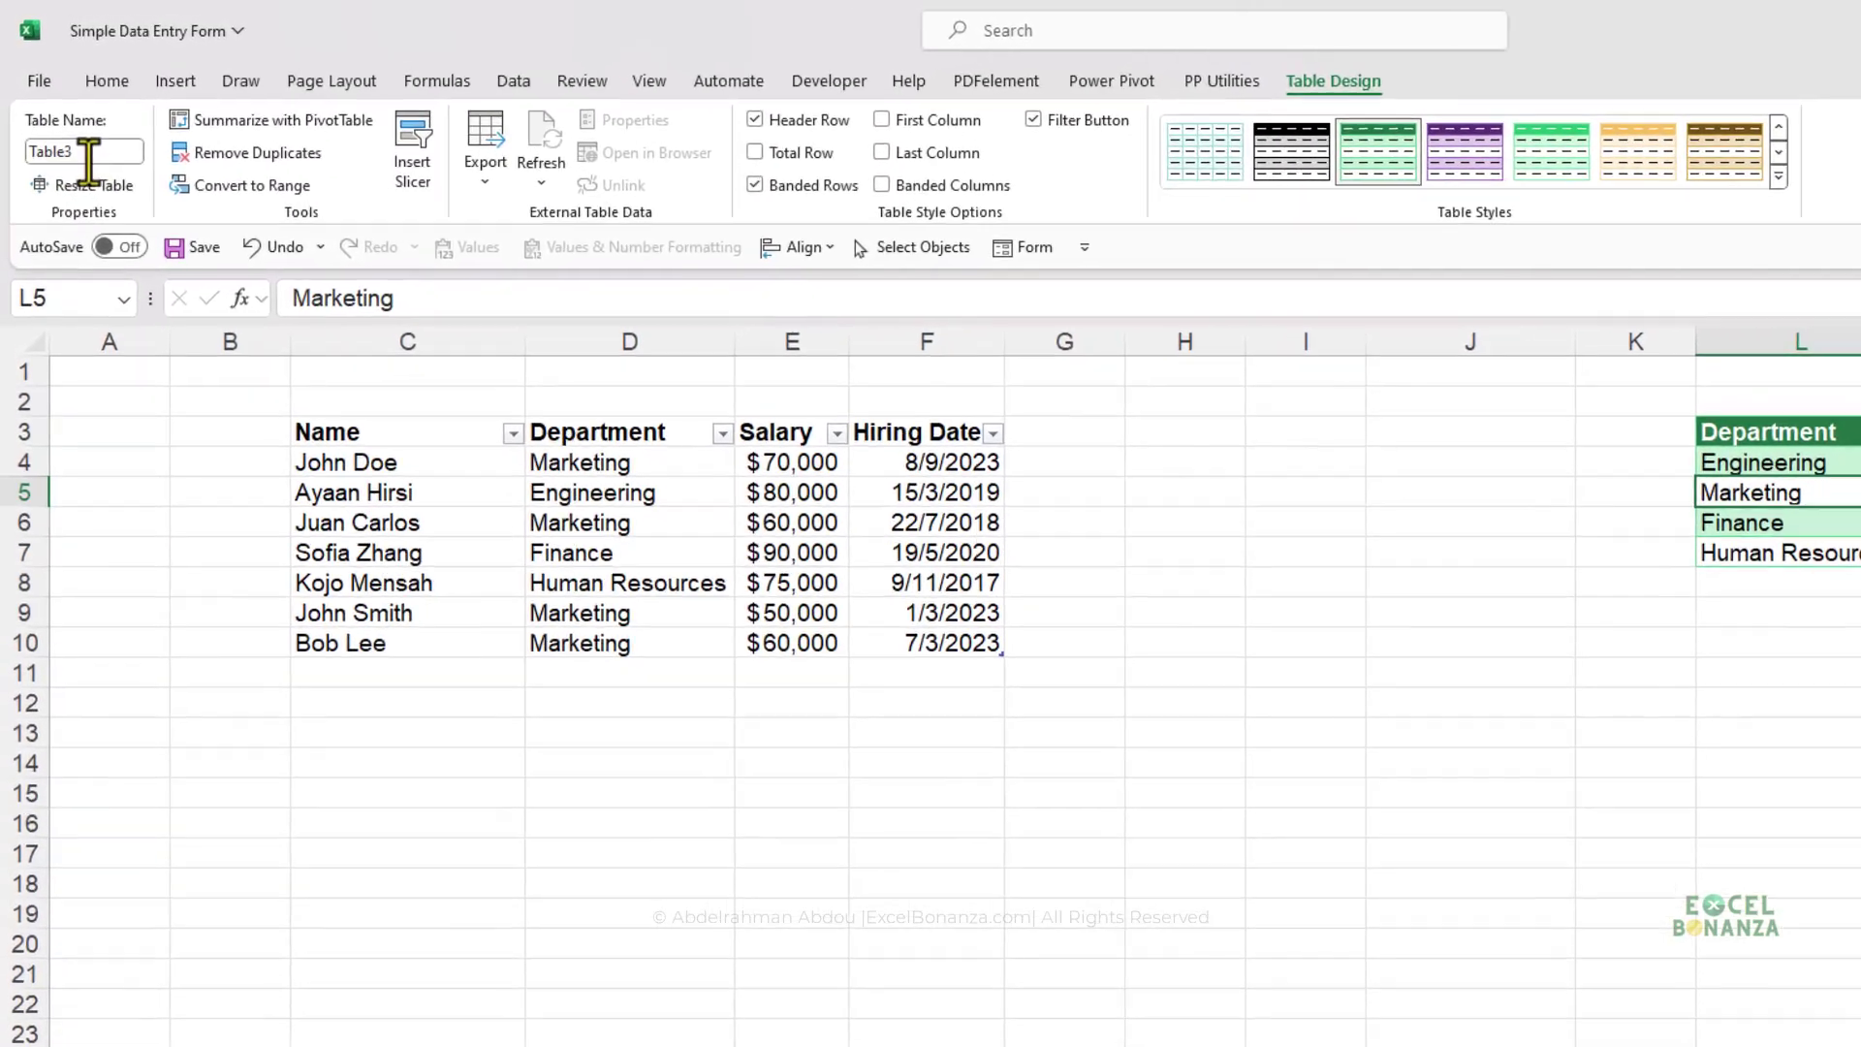
left_click(68, 120)
type("tblDepa")
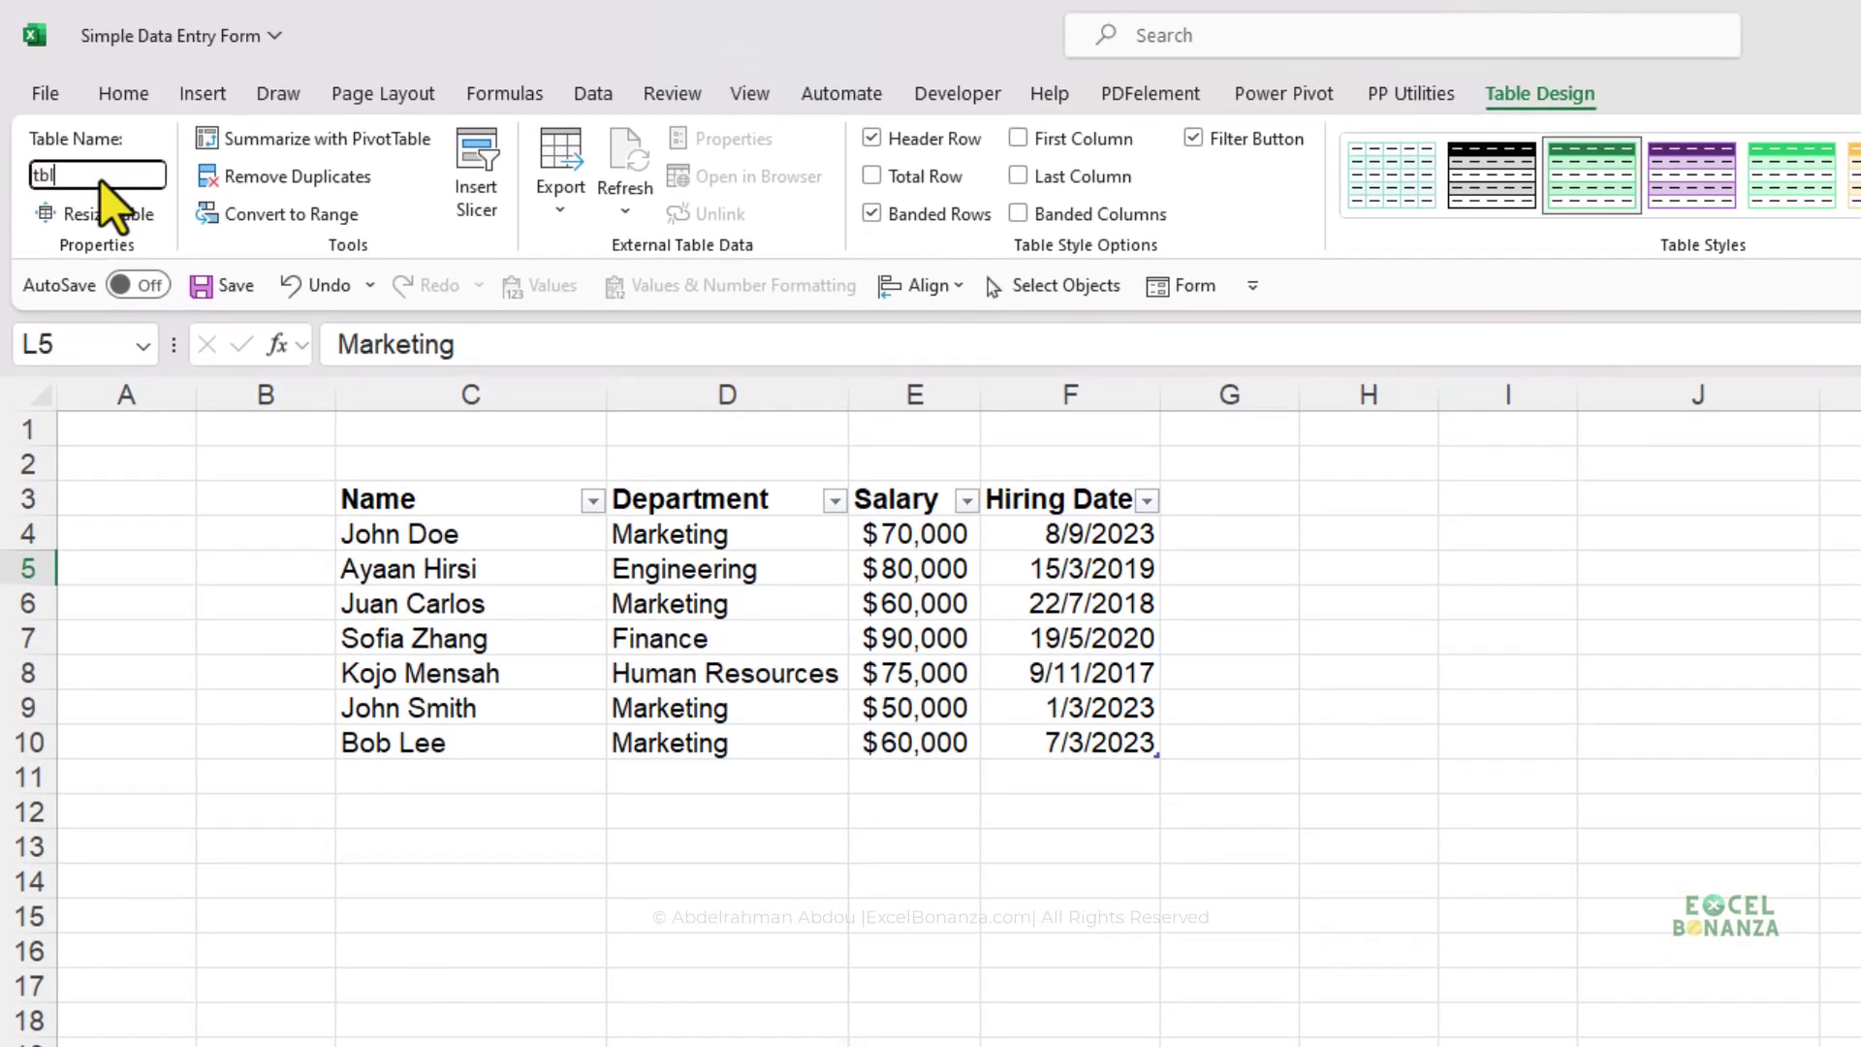
type("rtments")
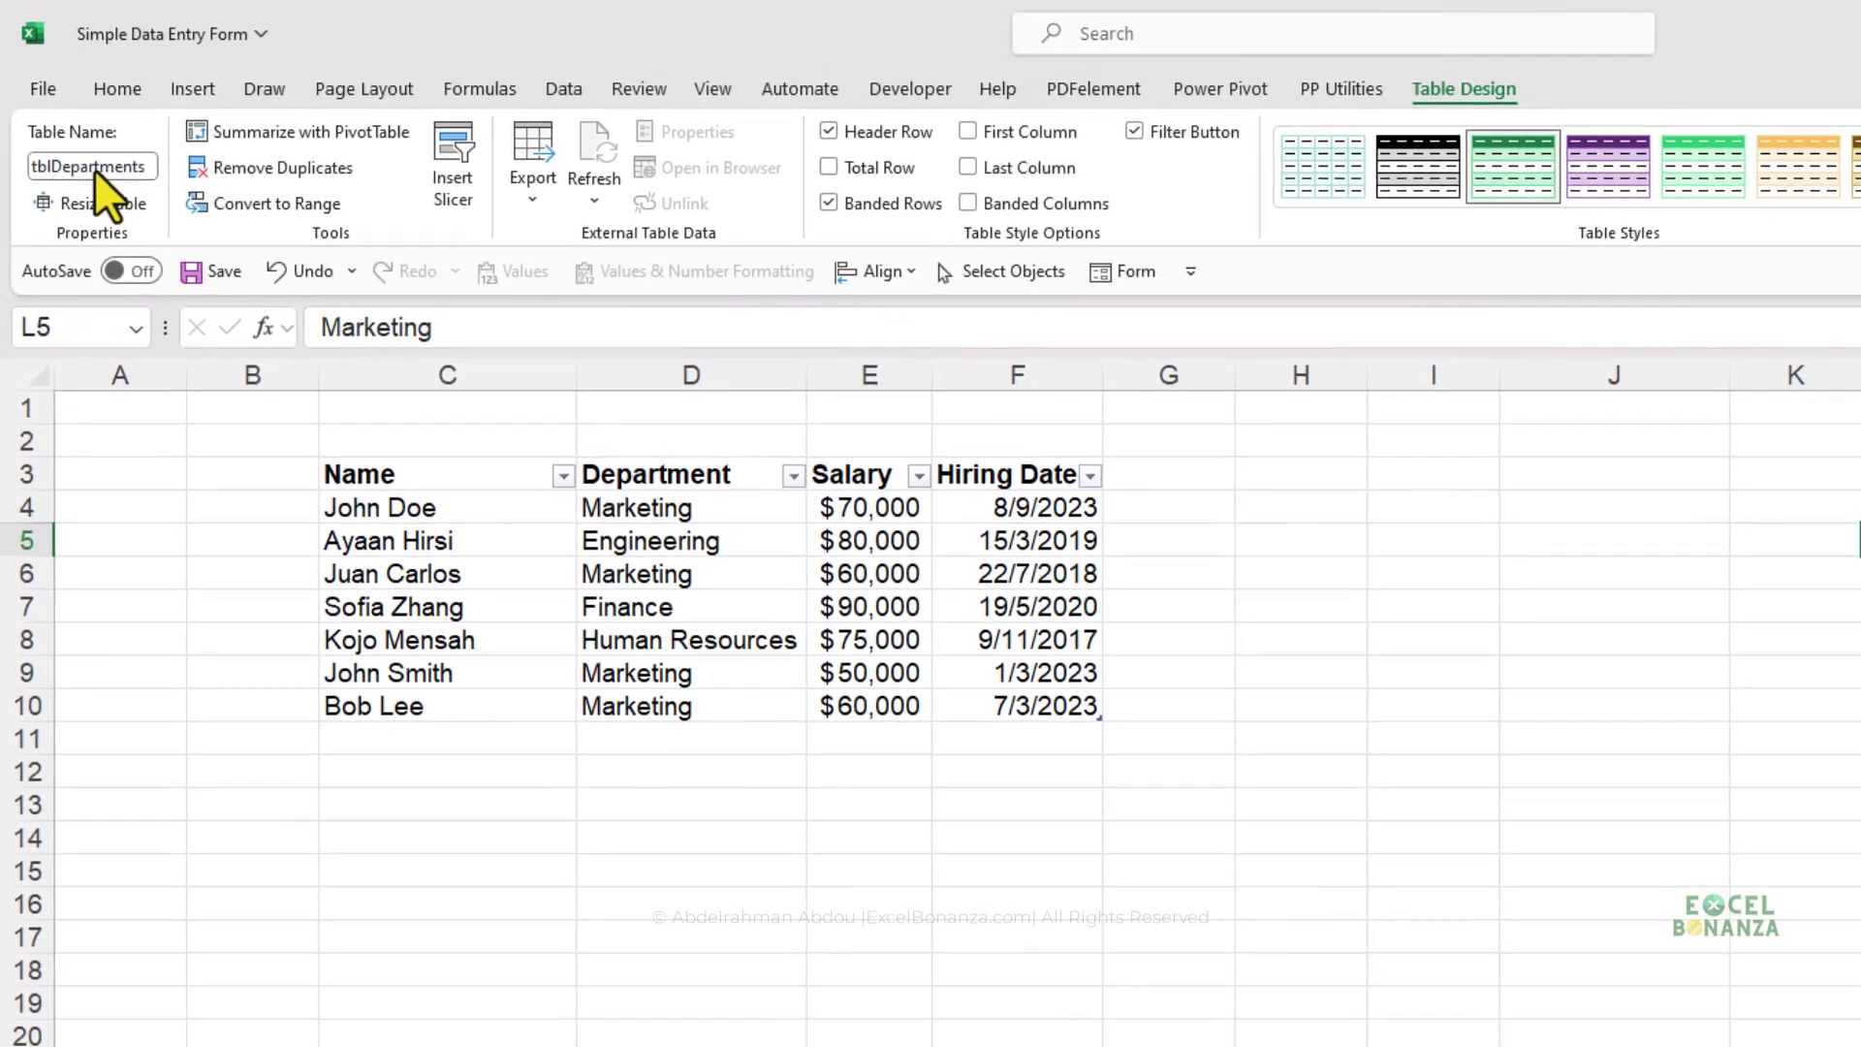
key("Return")
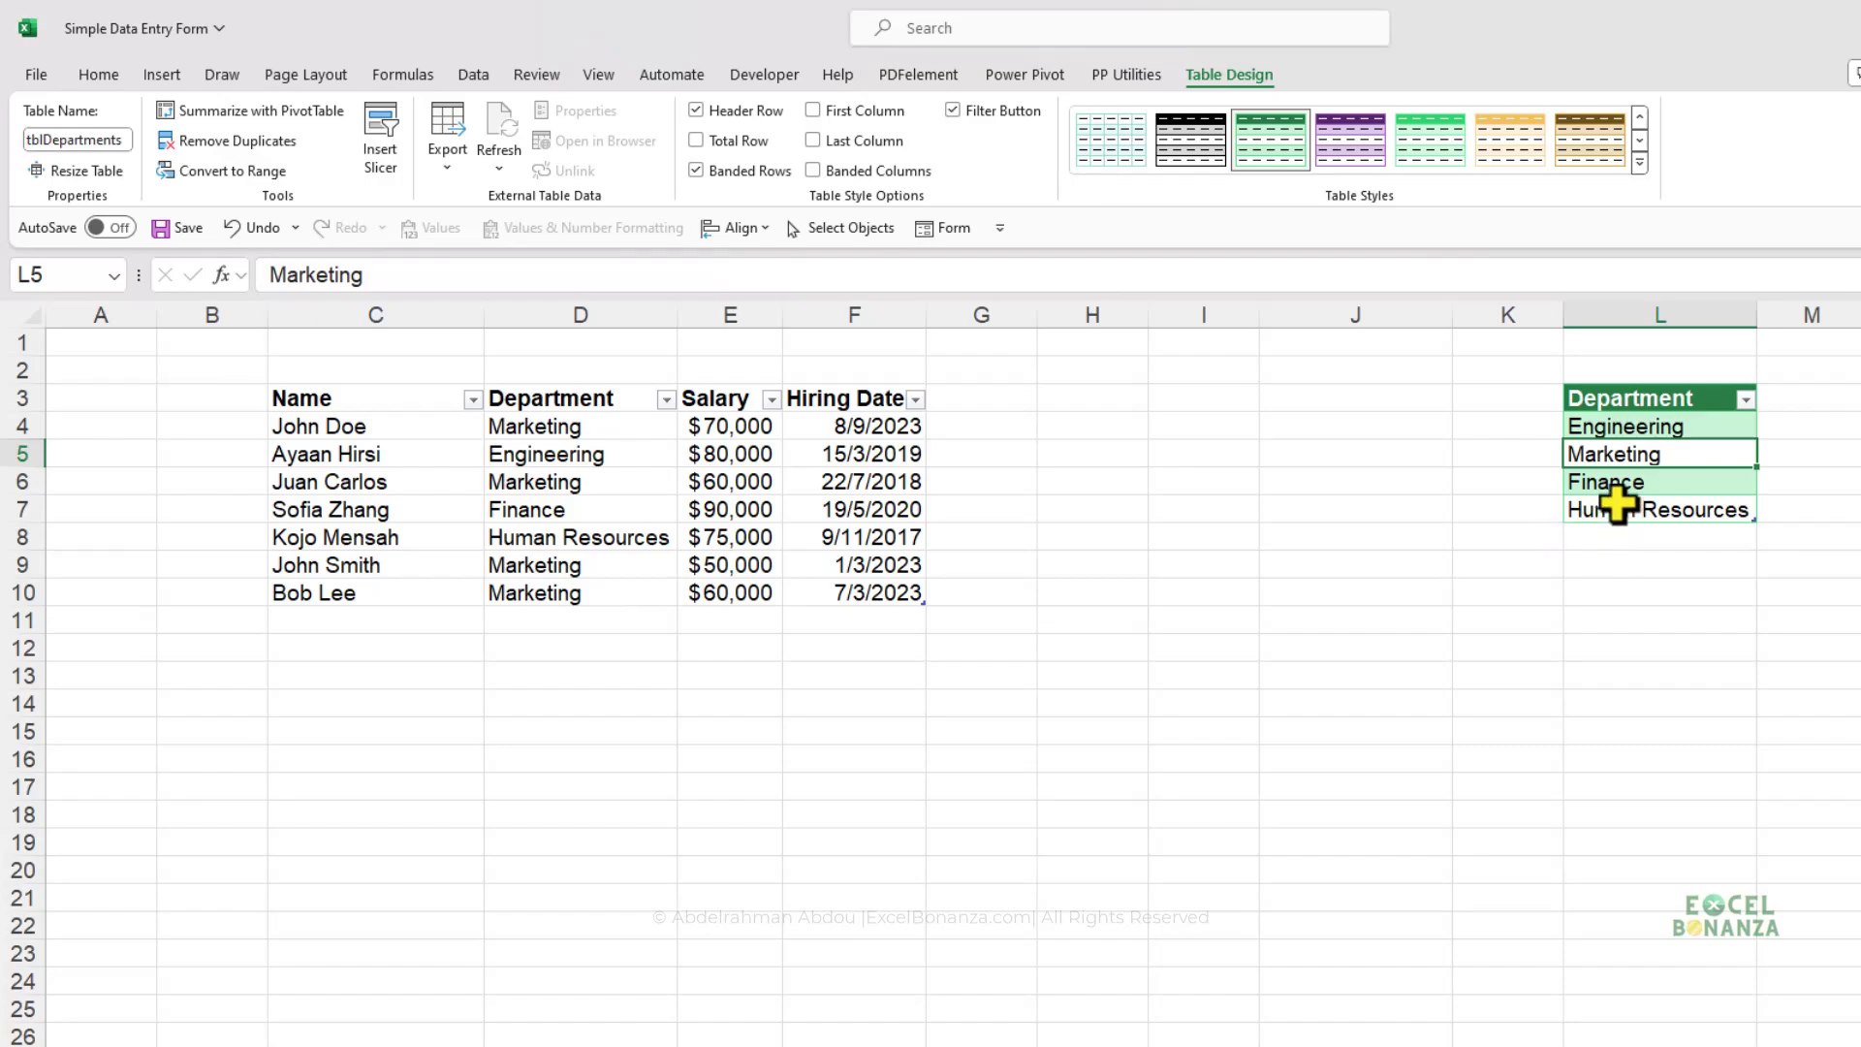
left_click_drag(1662, 424, 1631, 517)
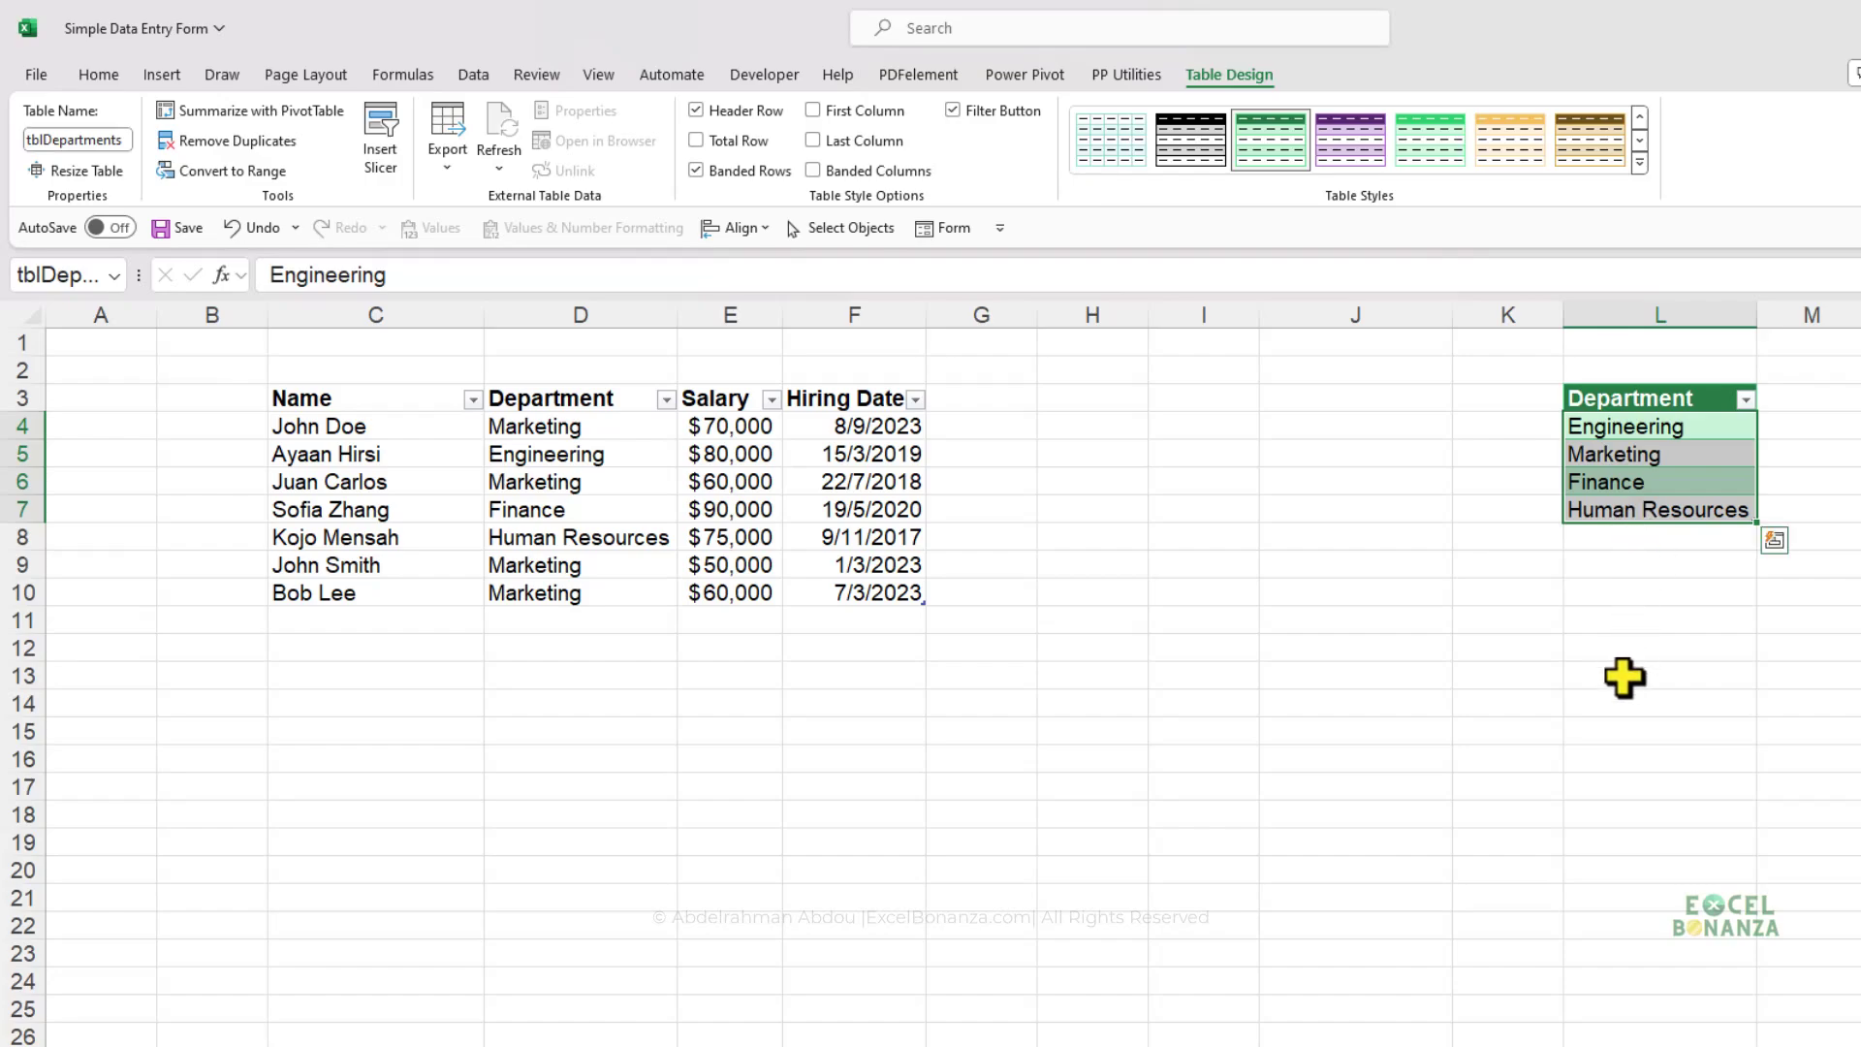
left_click(1625, 427)
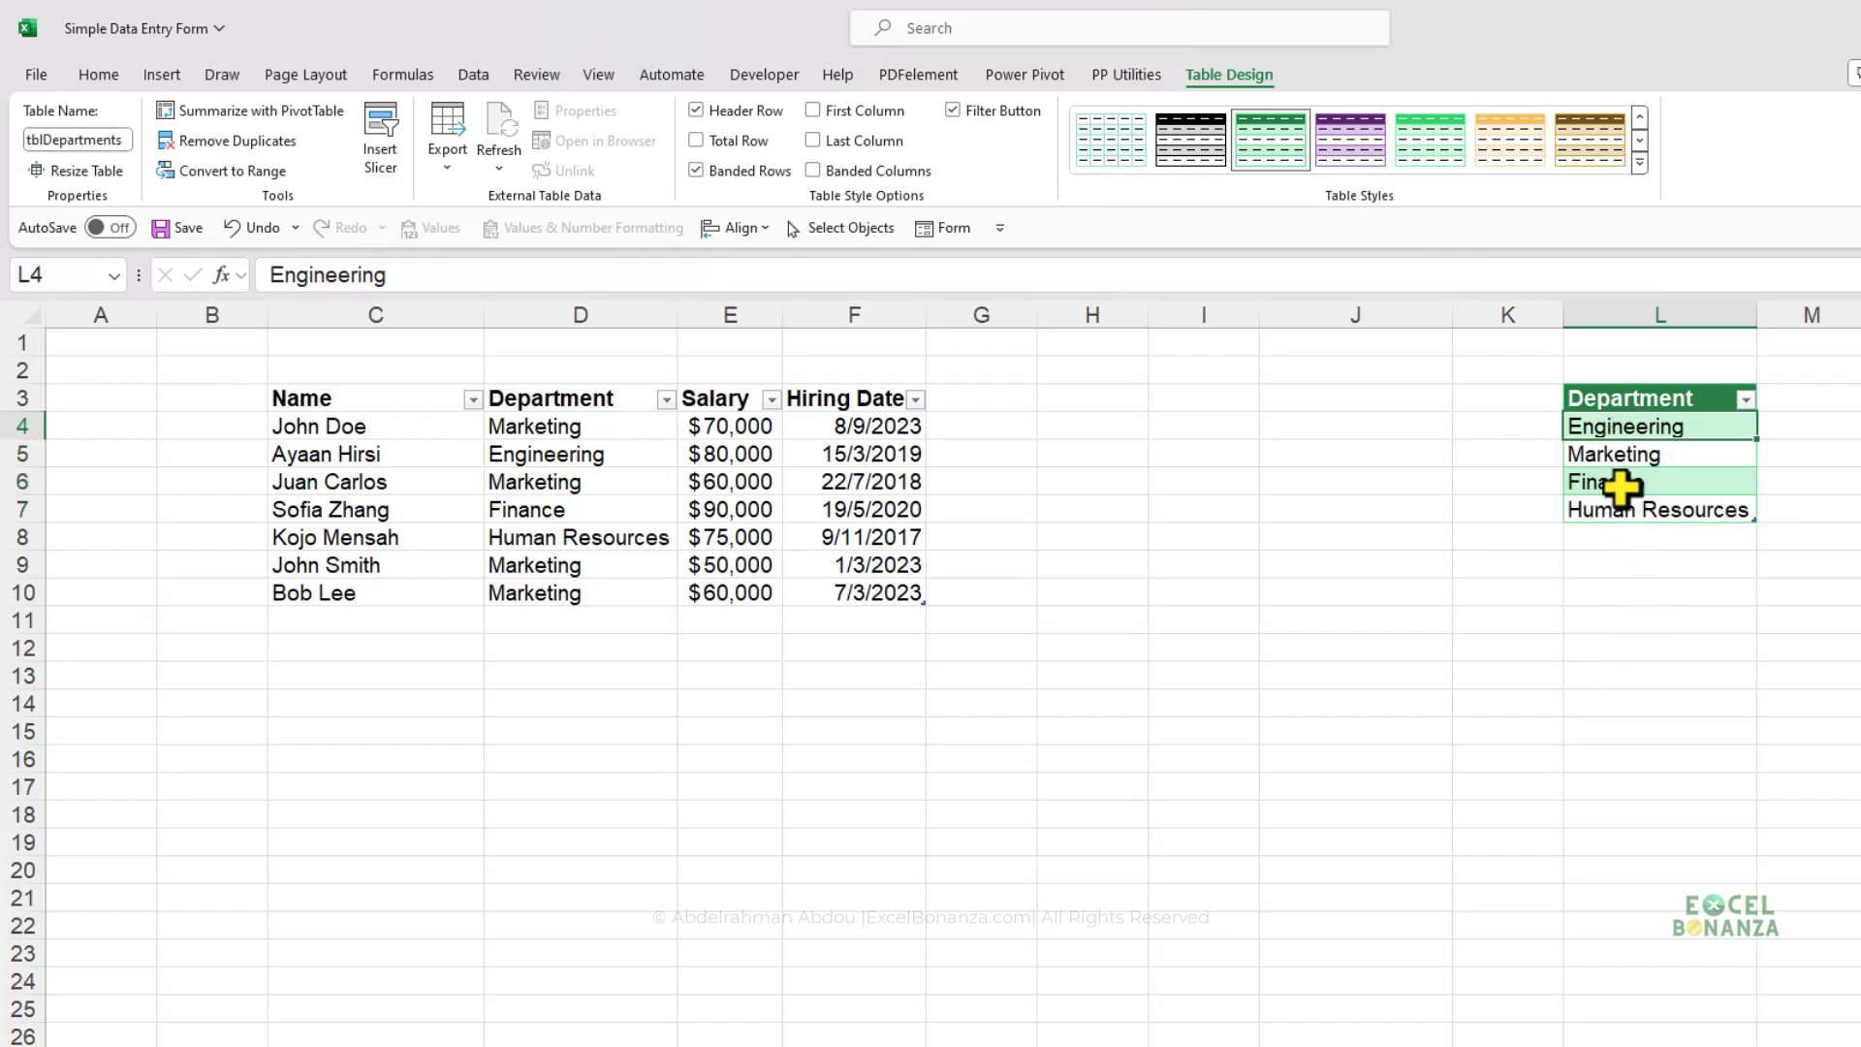
left_click(1633, 535)
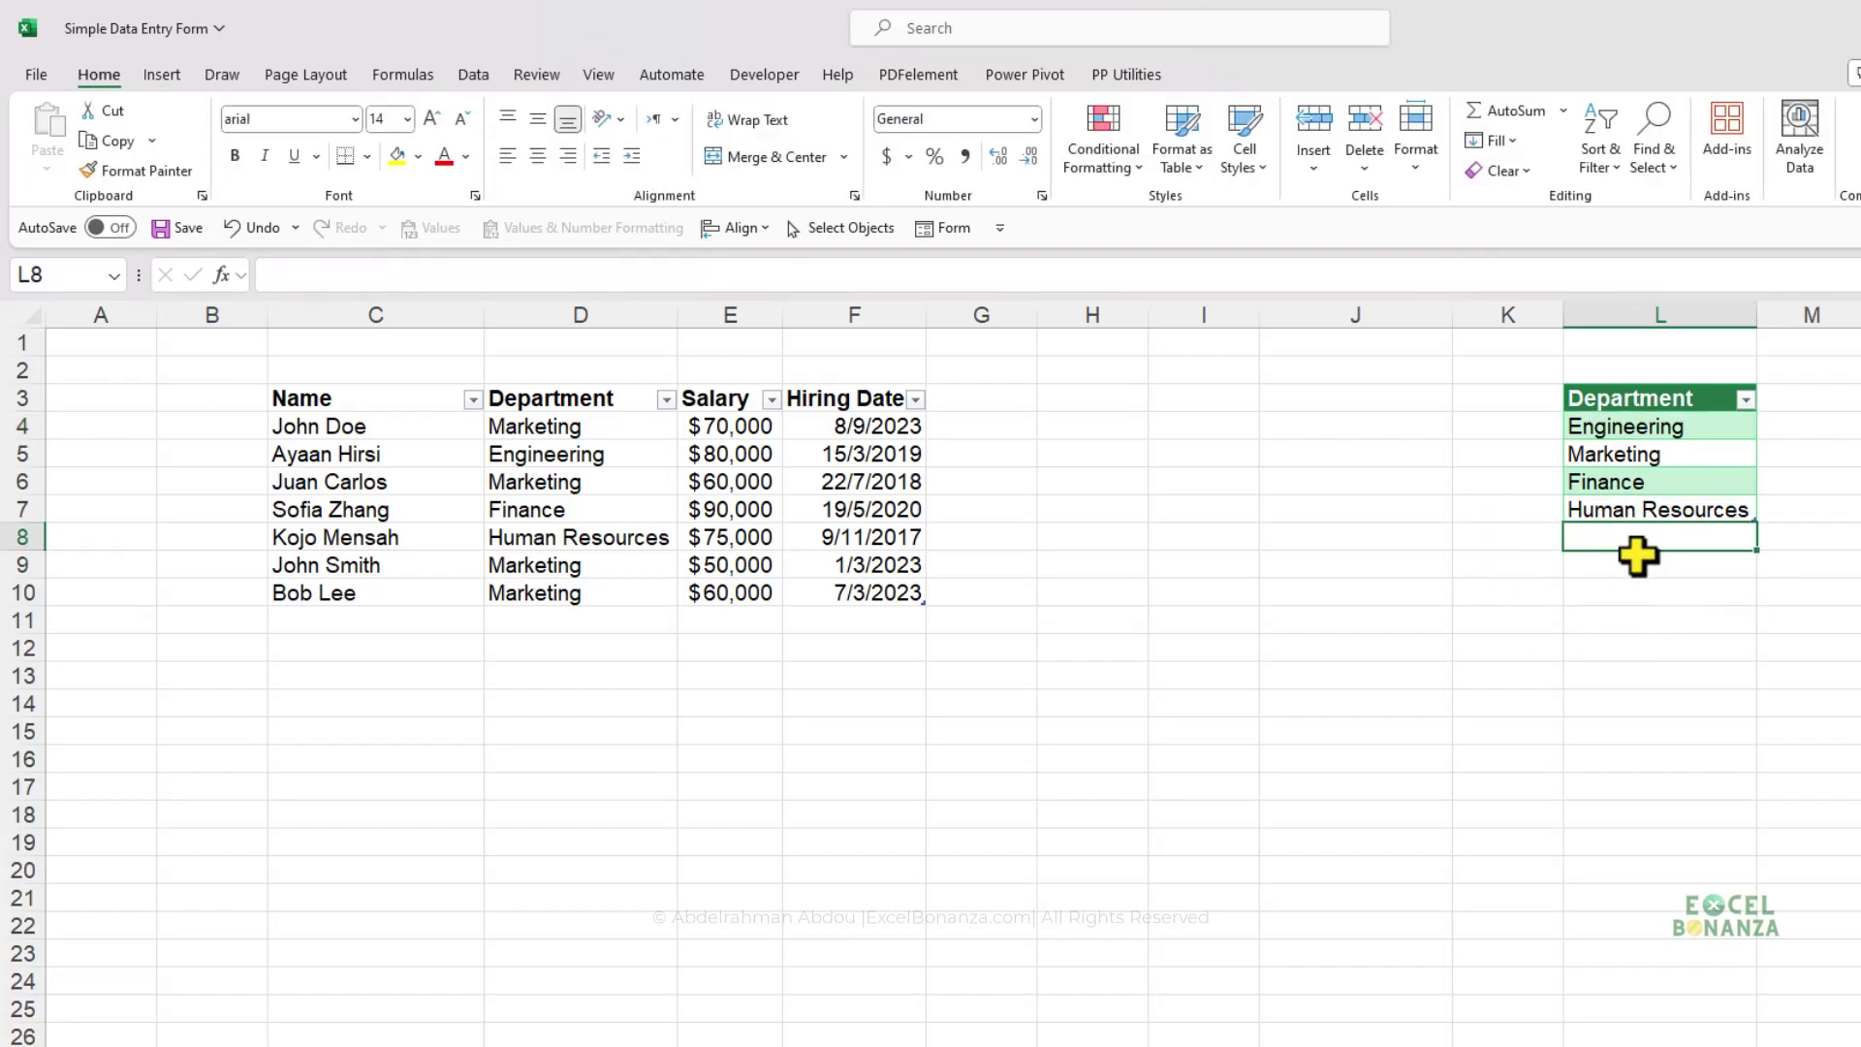
left_click(1619, 452)
left_click(1204, 536)
- Define the name RngDepartments referring to =tblDepartments[Department] (cells L4:L7) in Name Manager
left_click(398, 75)
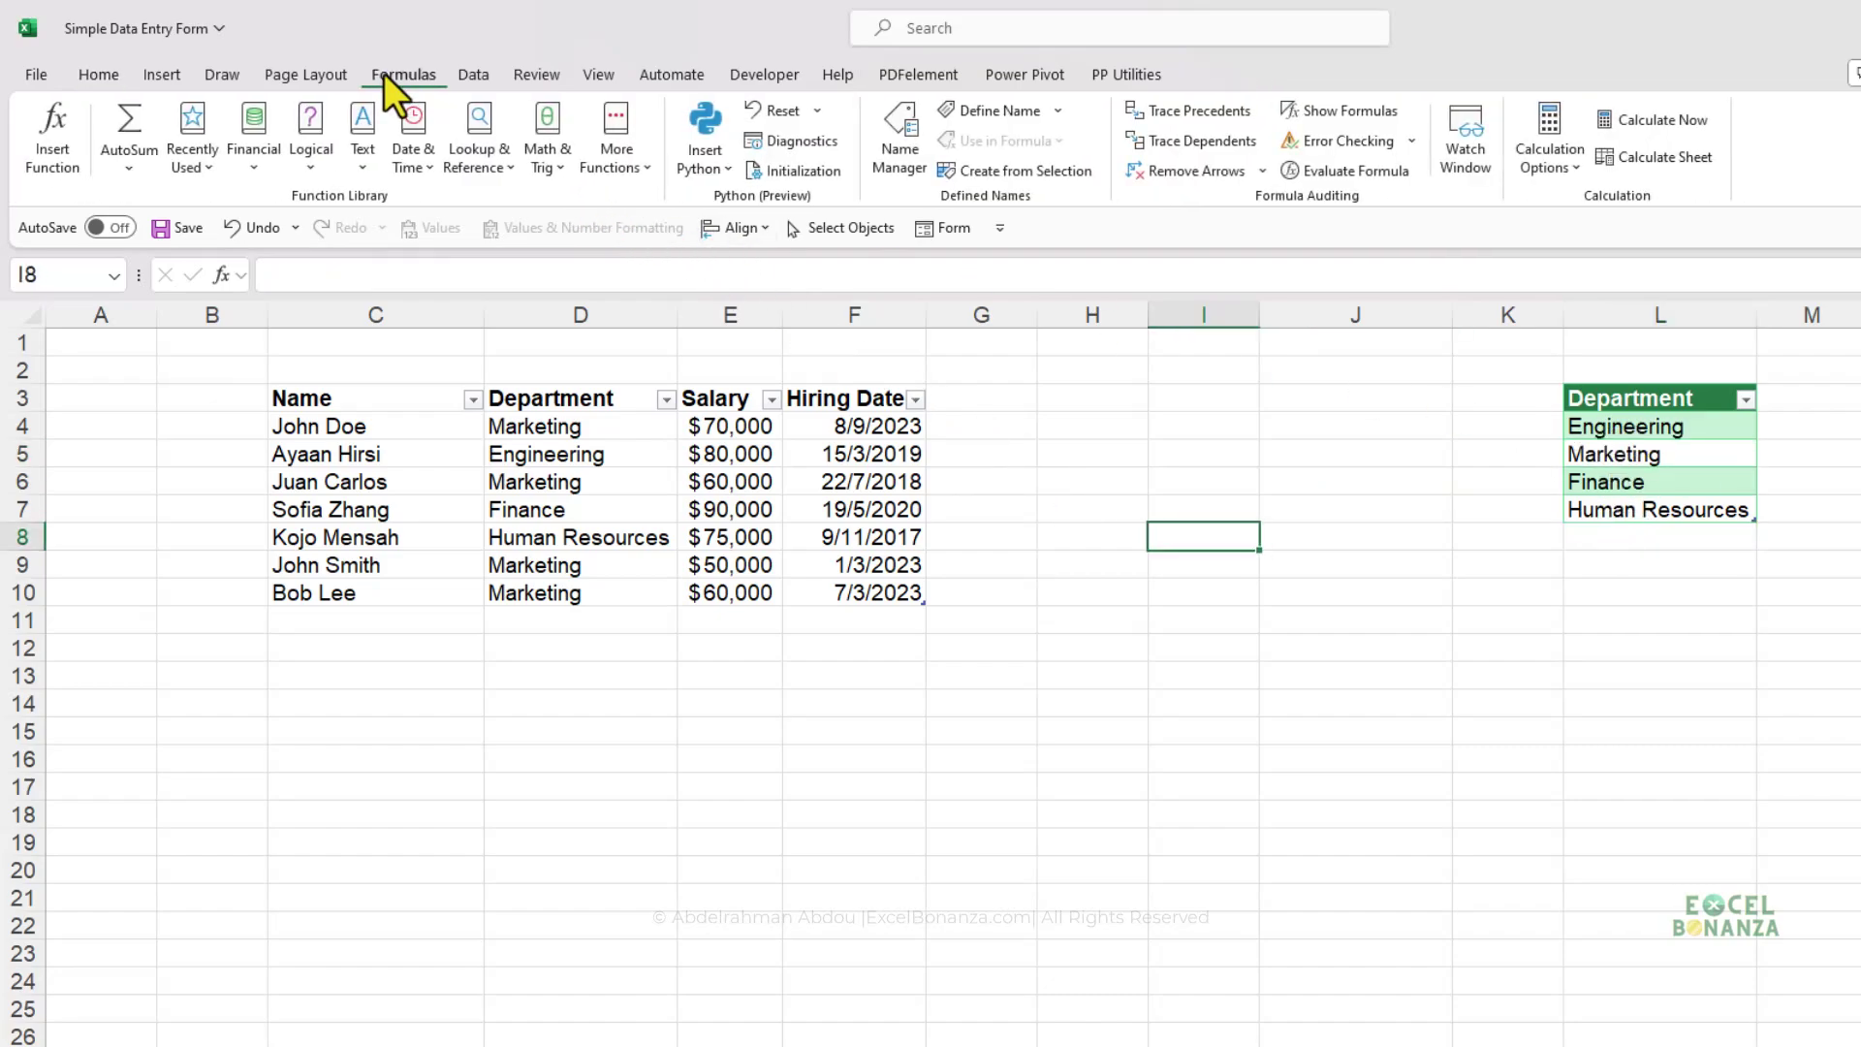
left_click(888, 142)
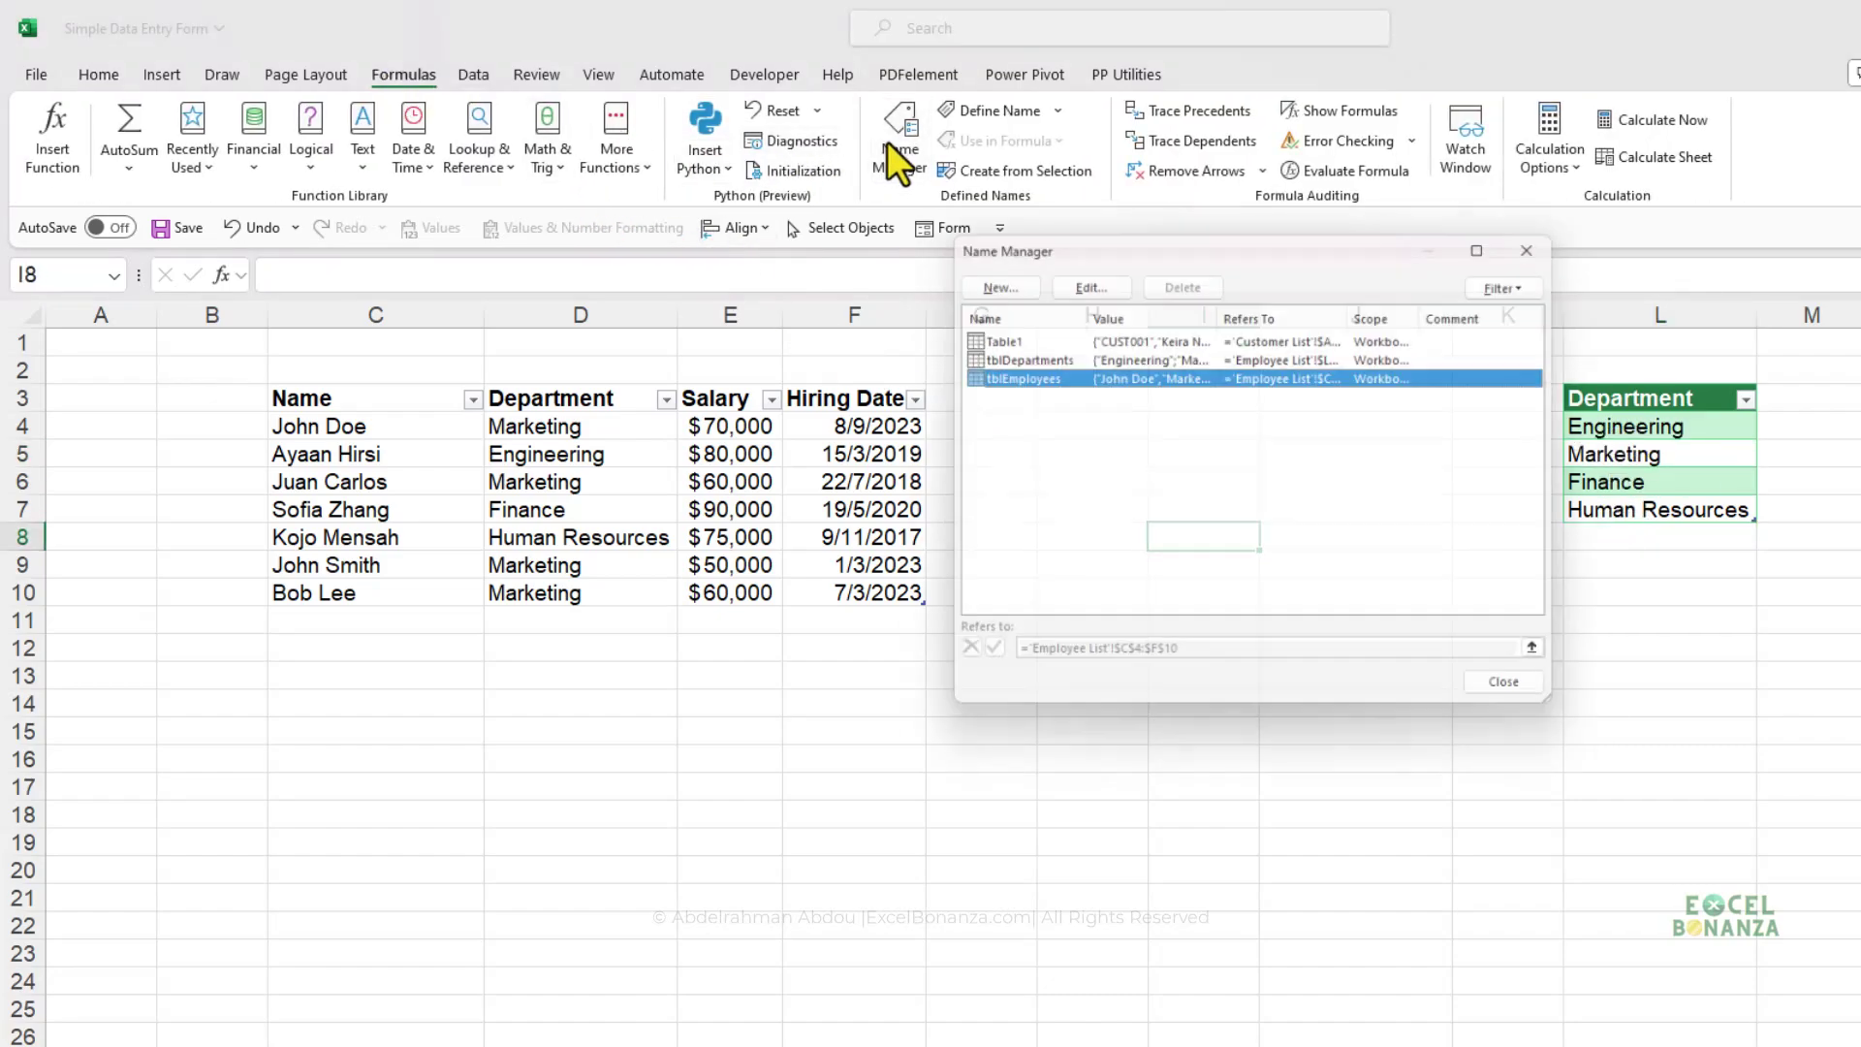
left_click(1002, 280)
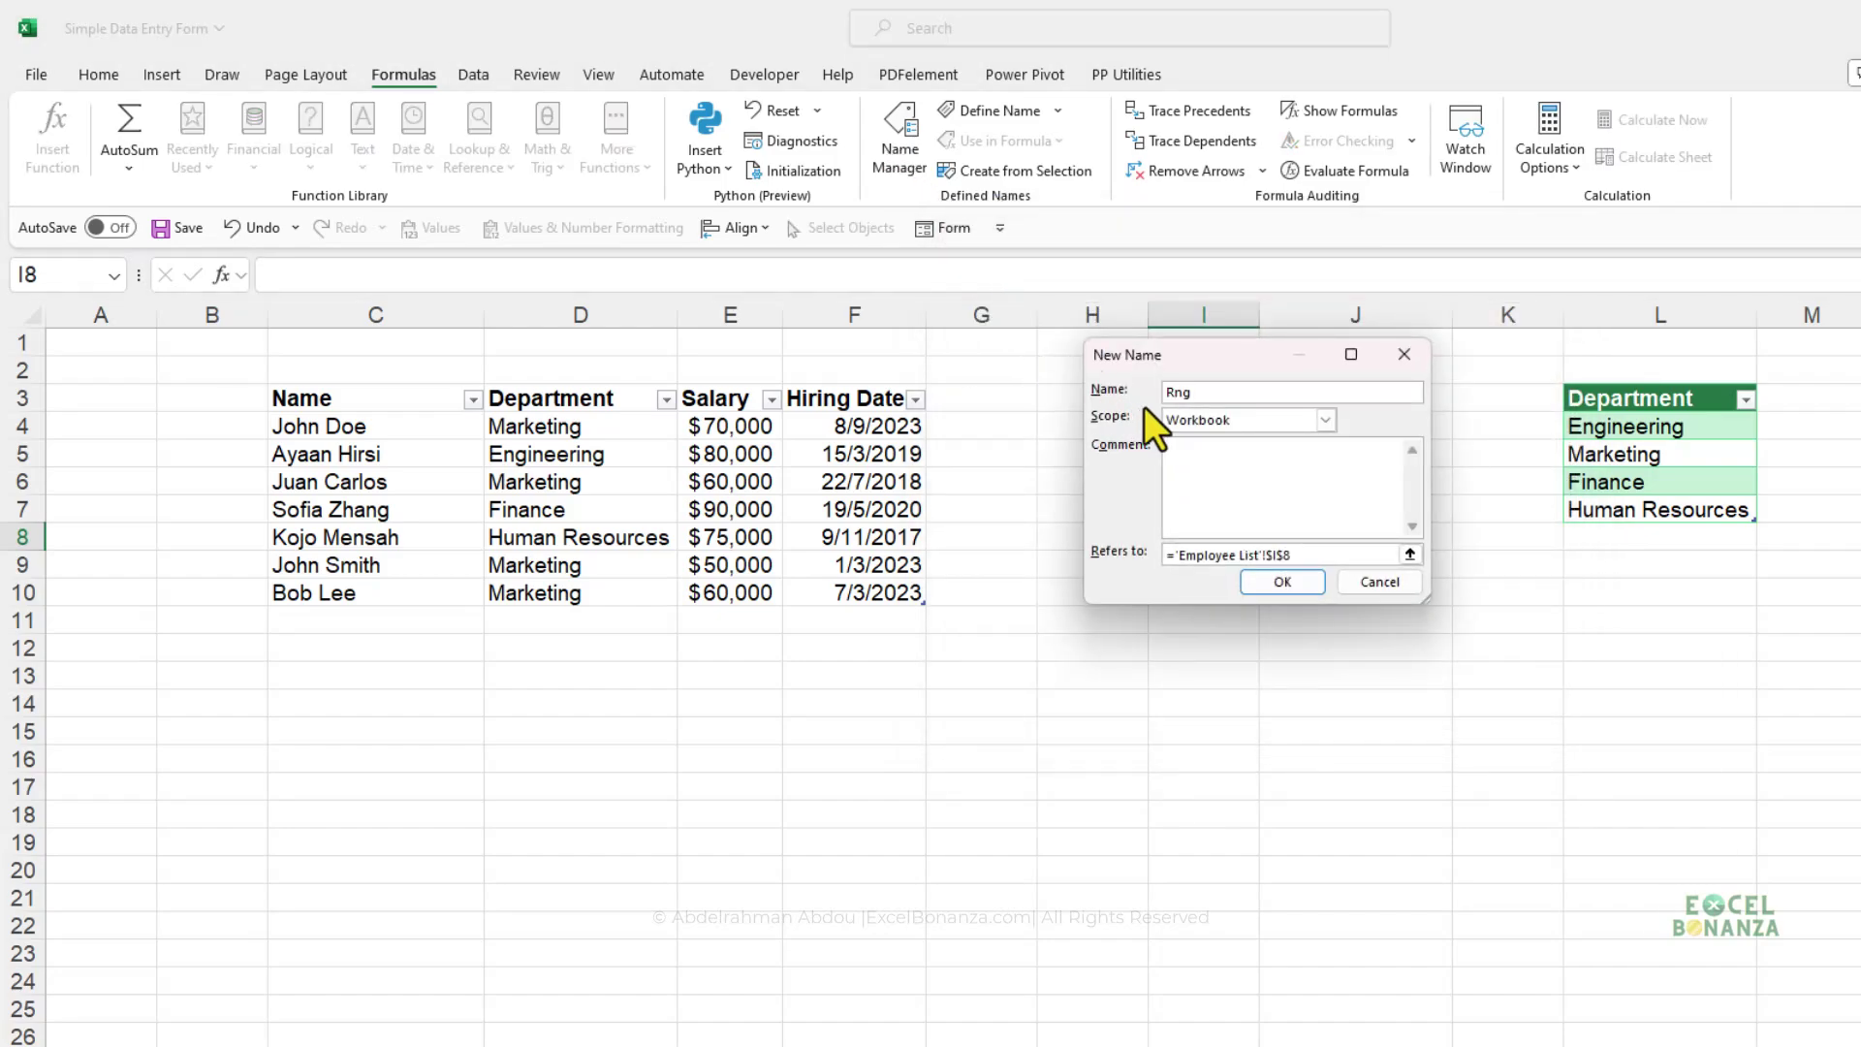
type("RngDepartments")
left_click(1410, 554)
left_click_drag(1632, 428, 1639, 512)
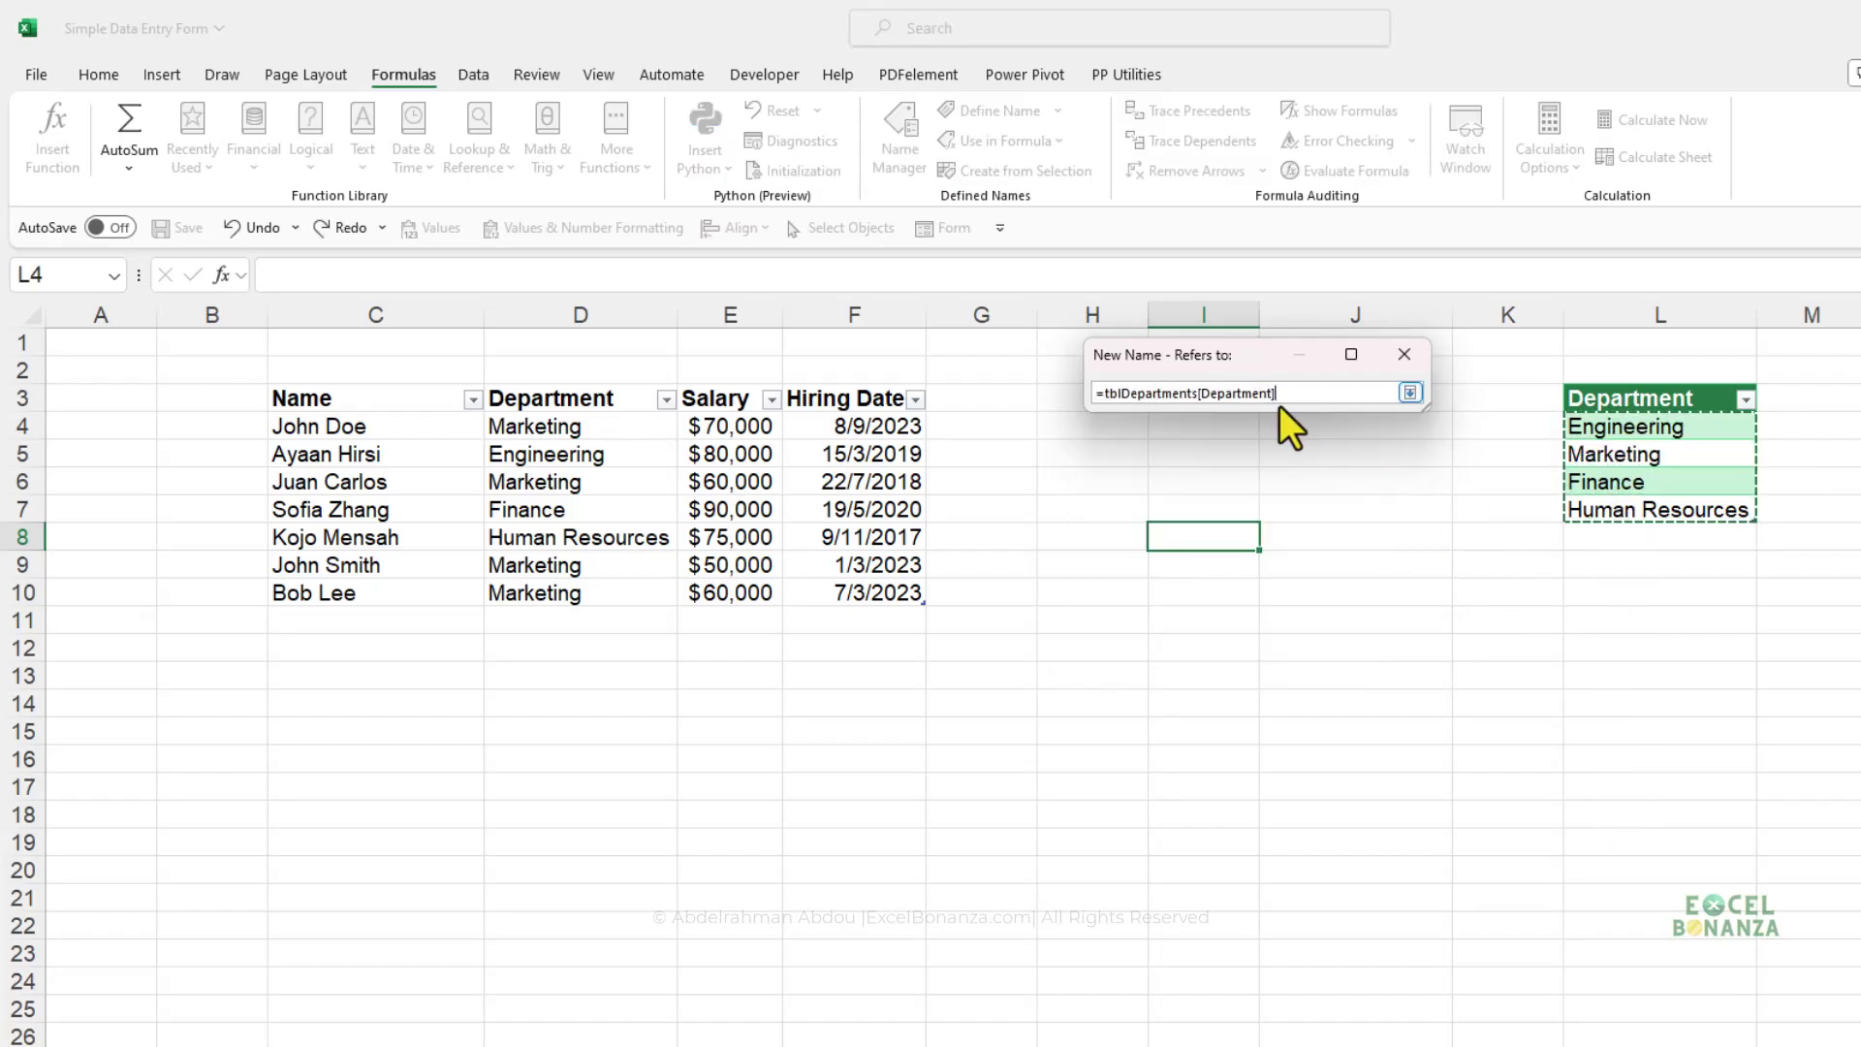
left_click(1410, 392)
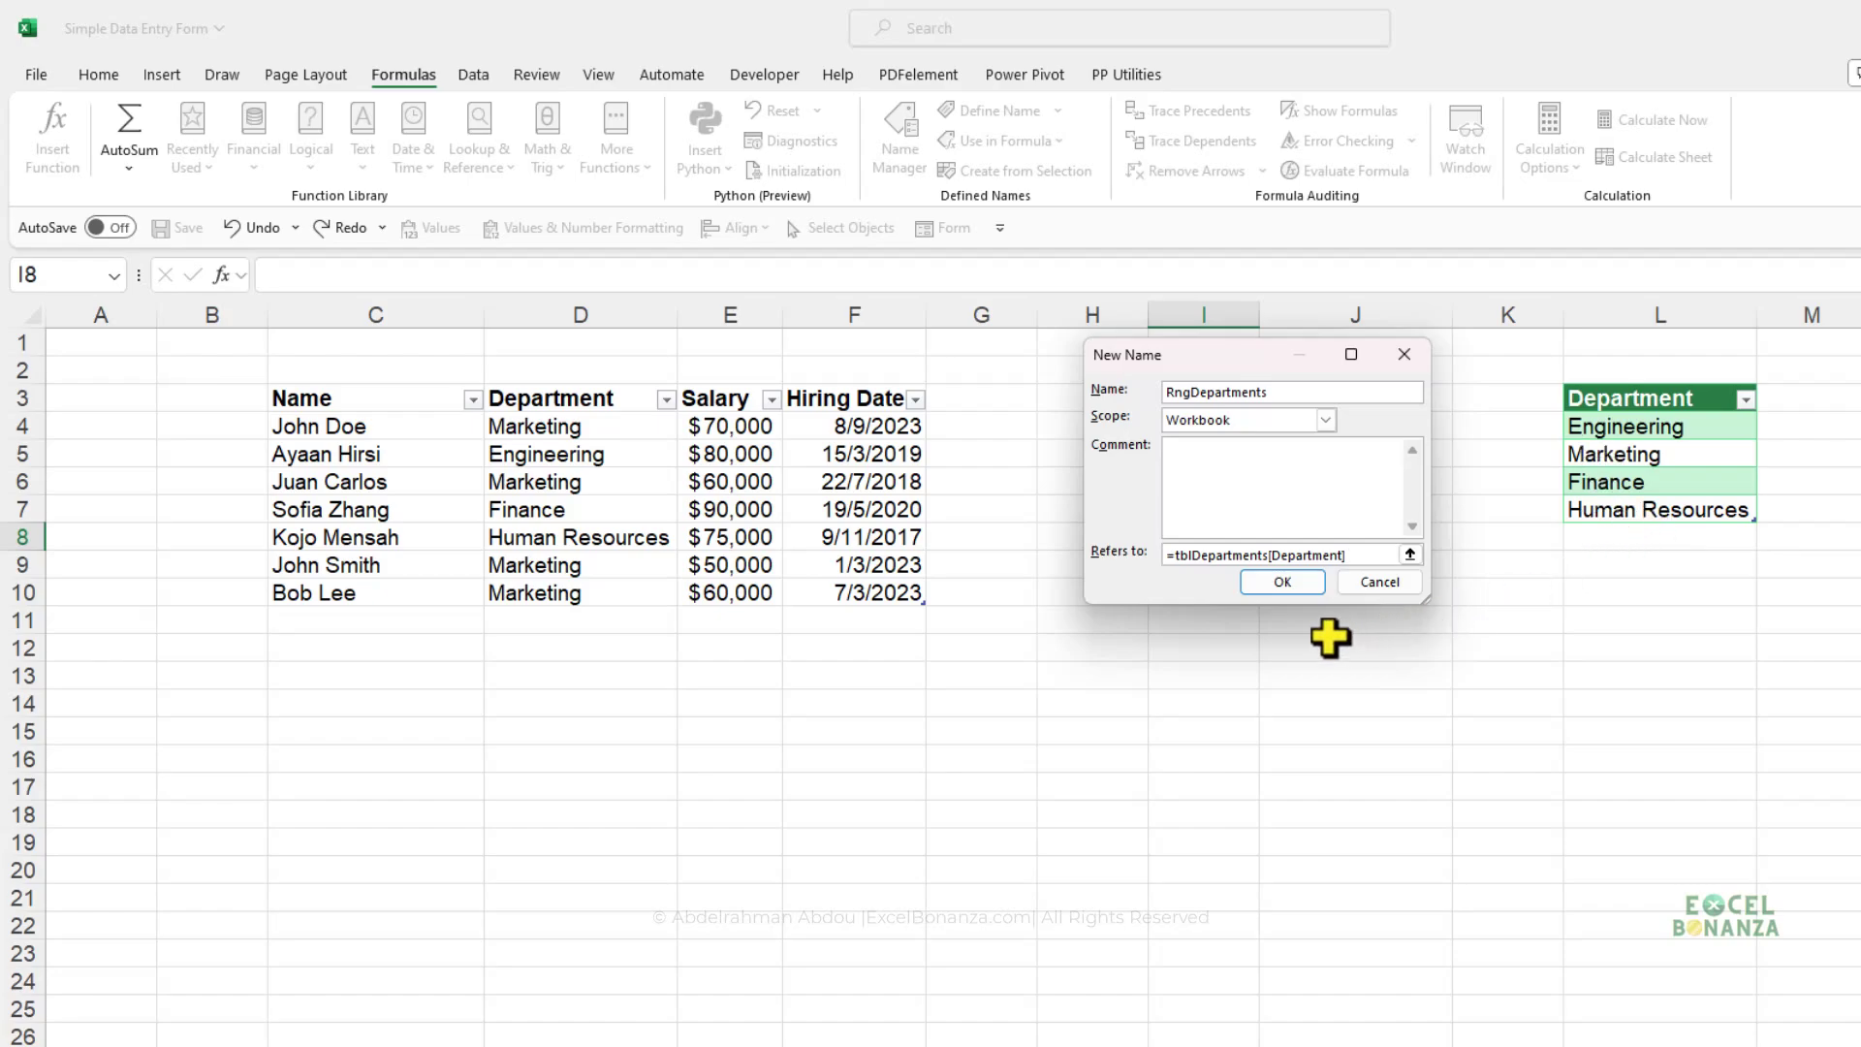
left_click(1286, 585)
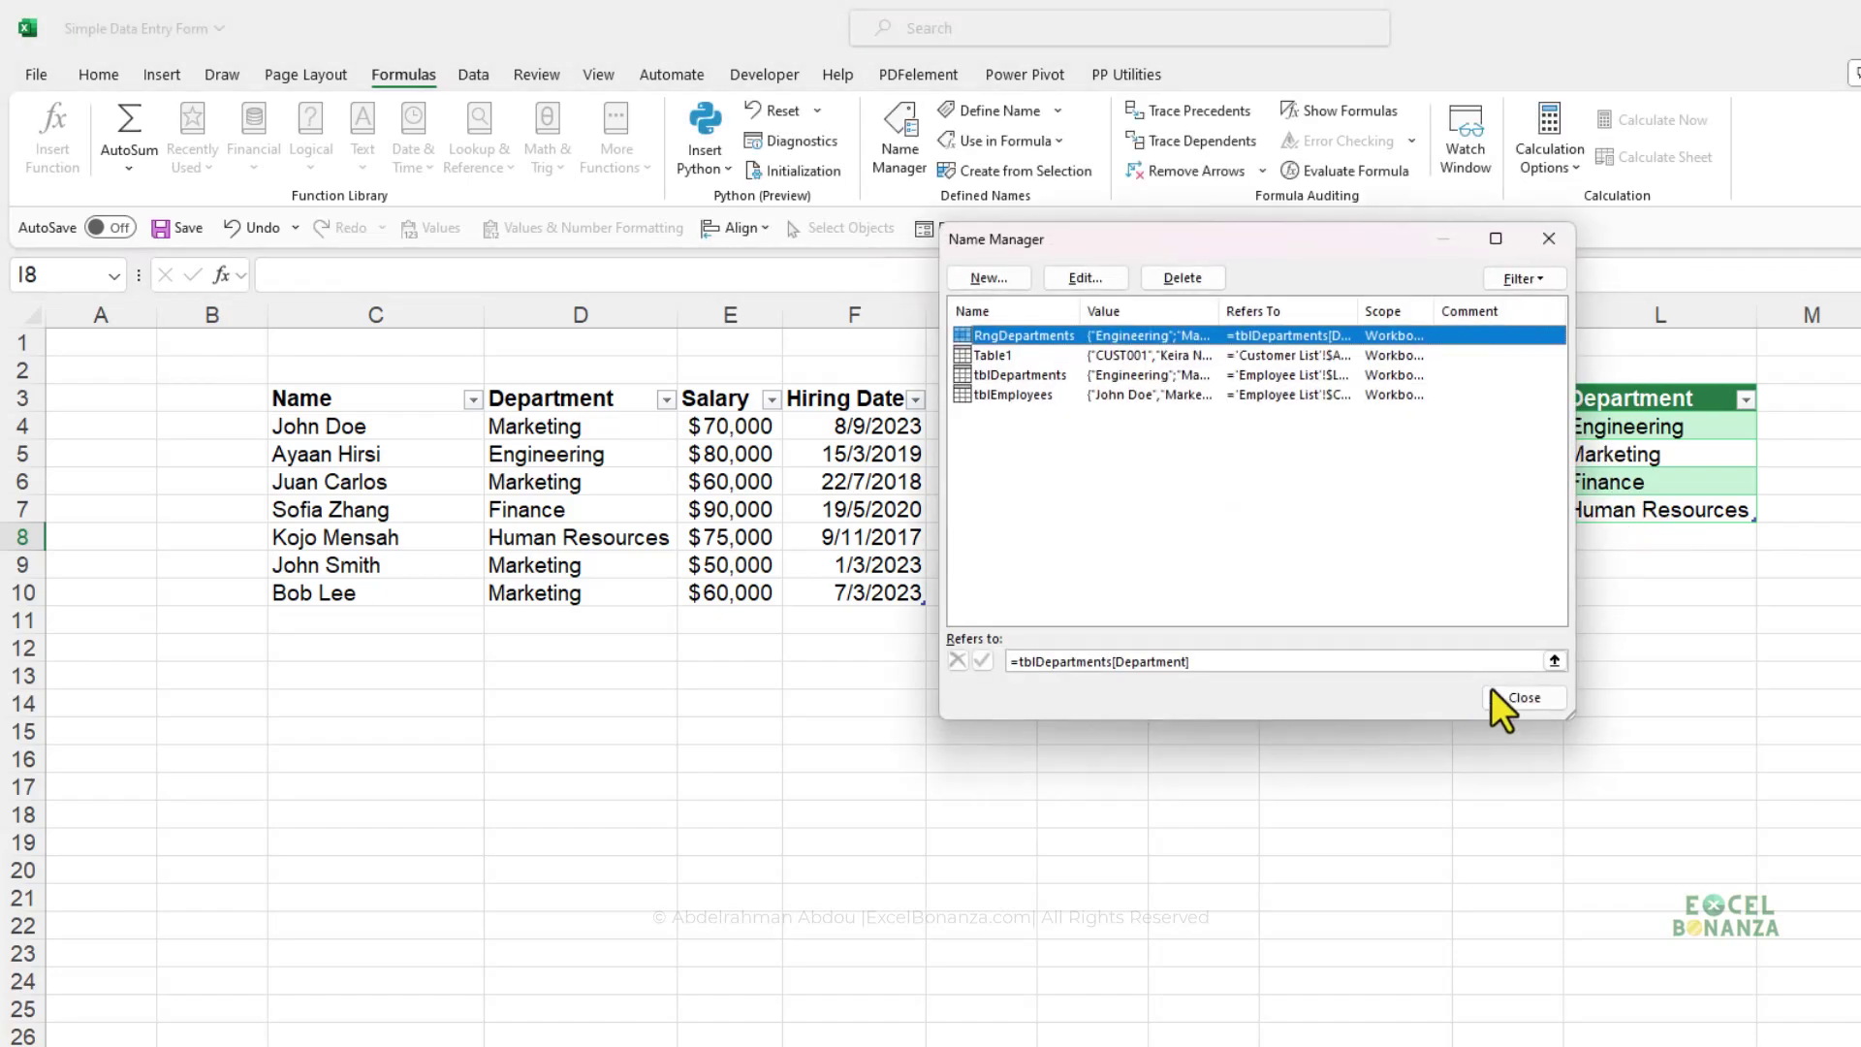
left_click(1522, 698)
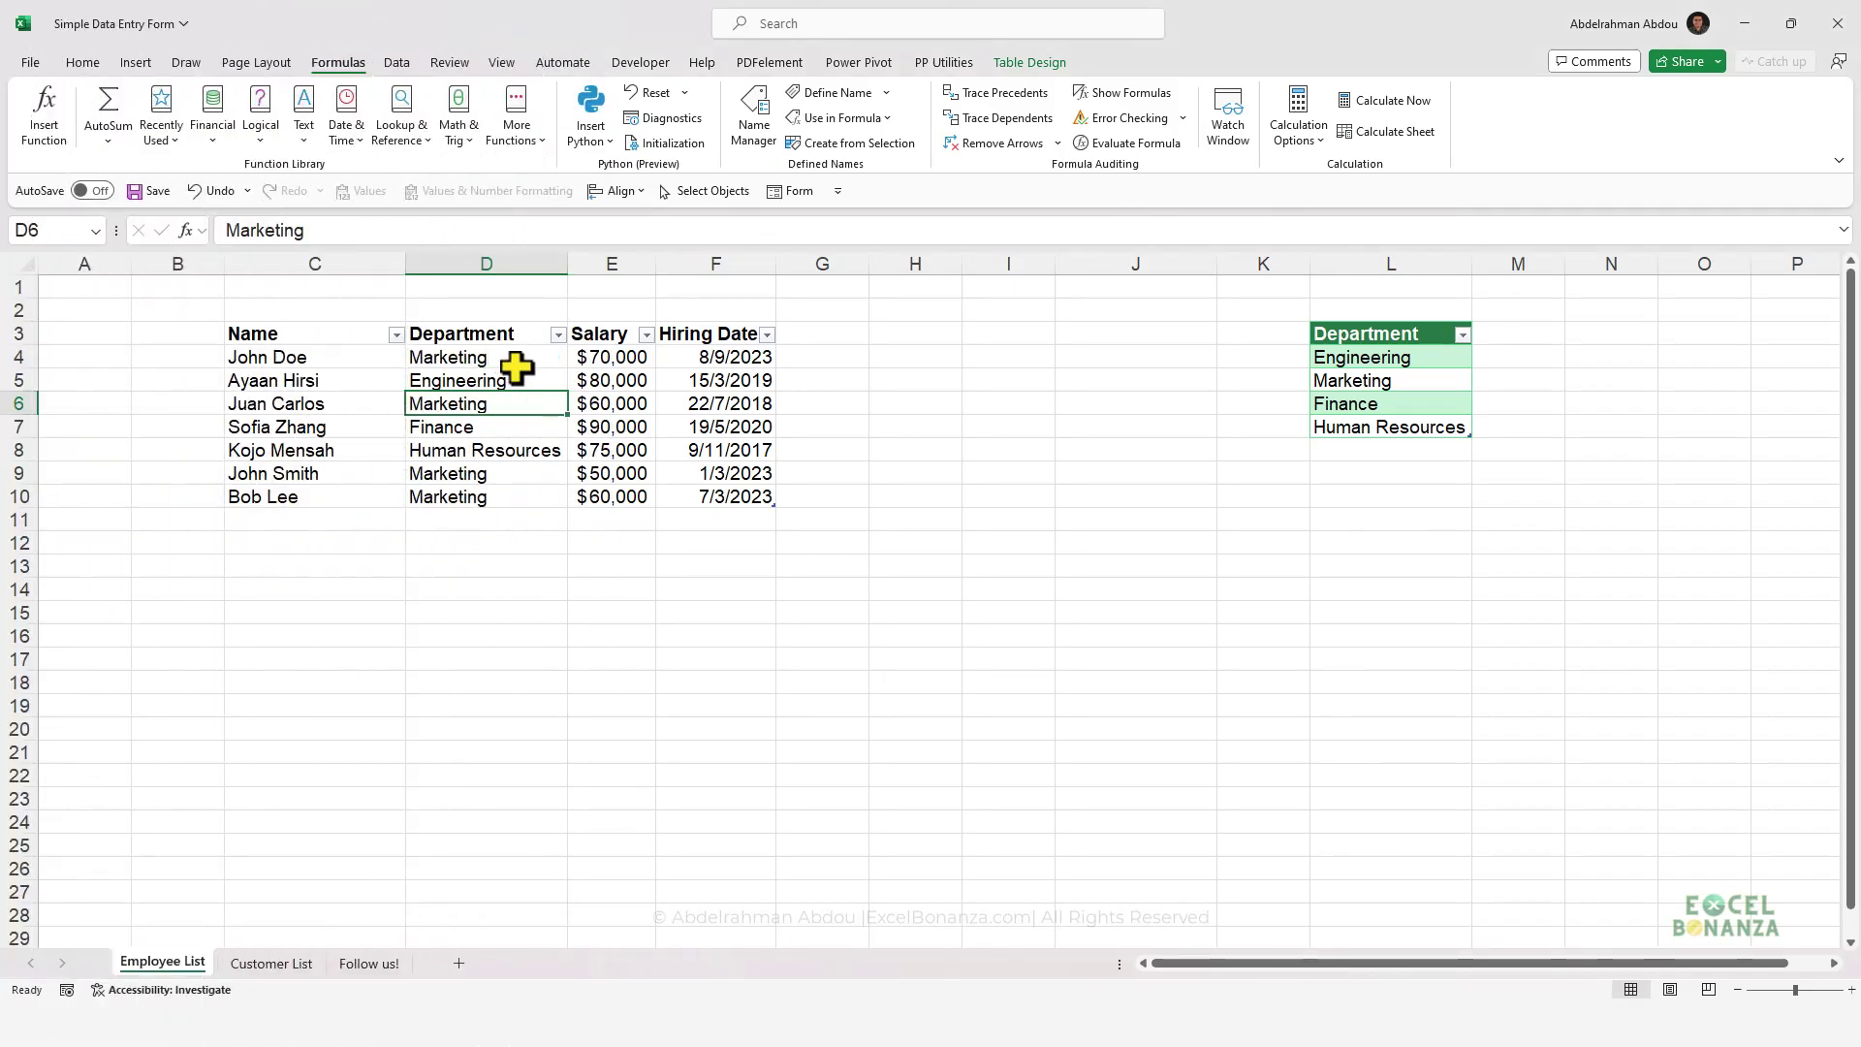
- Select Department cells D4:D10 and set their data validation to allow a List
left_click(501, 359)
left_click_drag(502, 358, 478, 496)
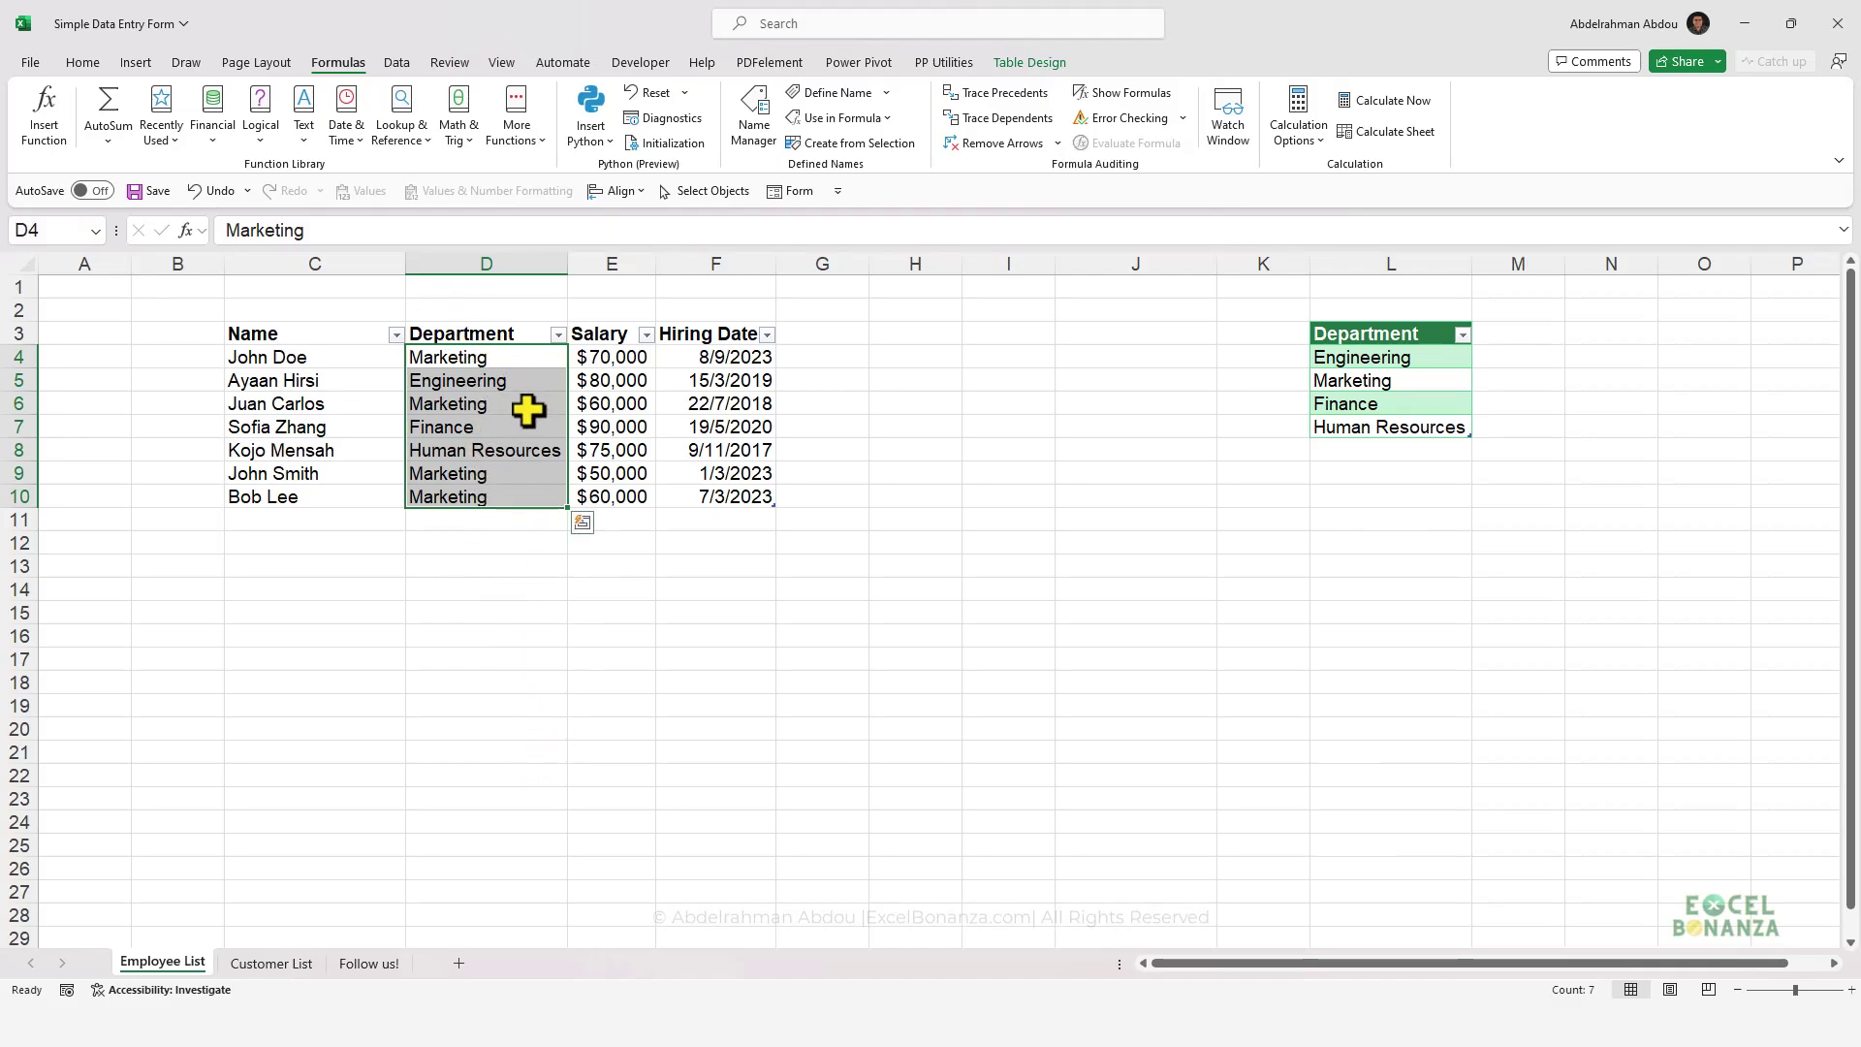
left_click(398, 64)
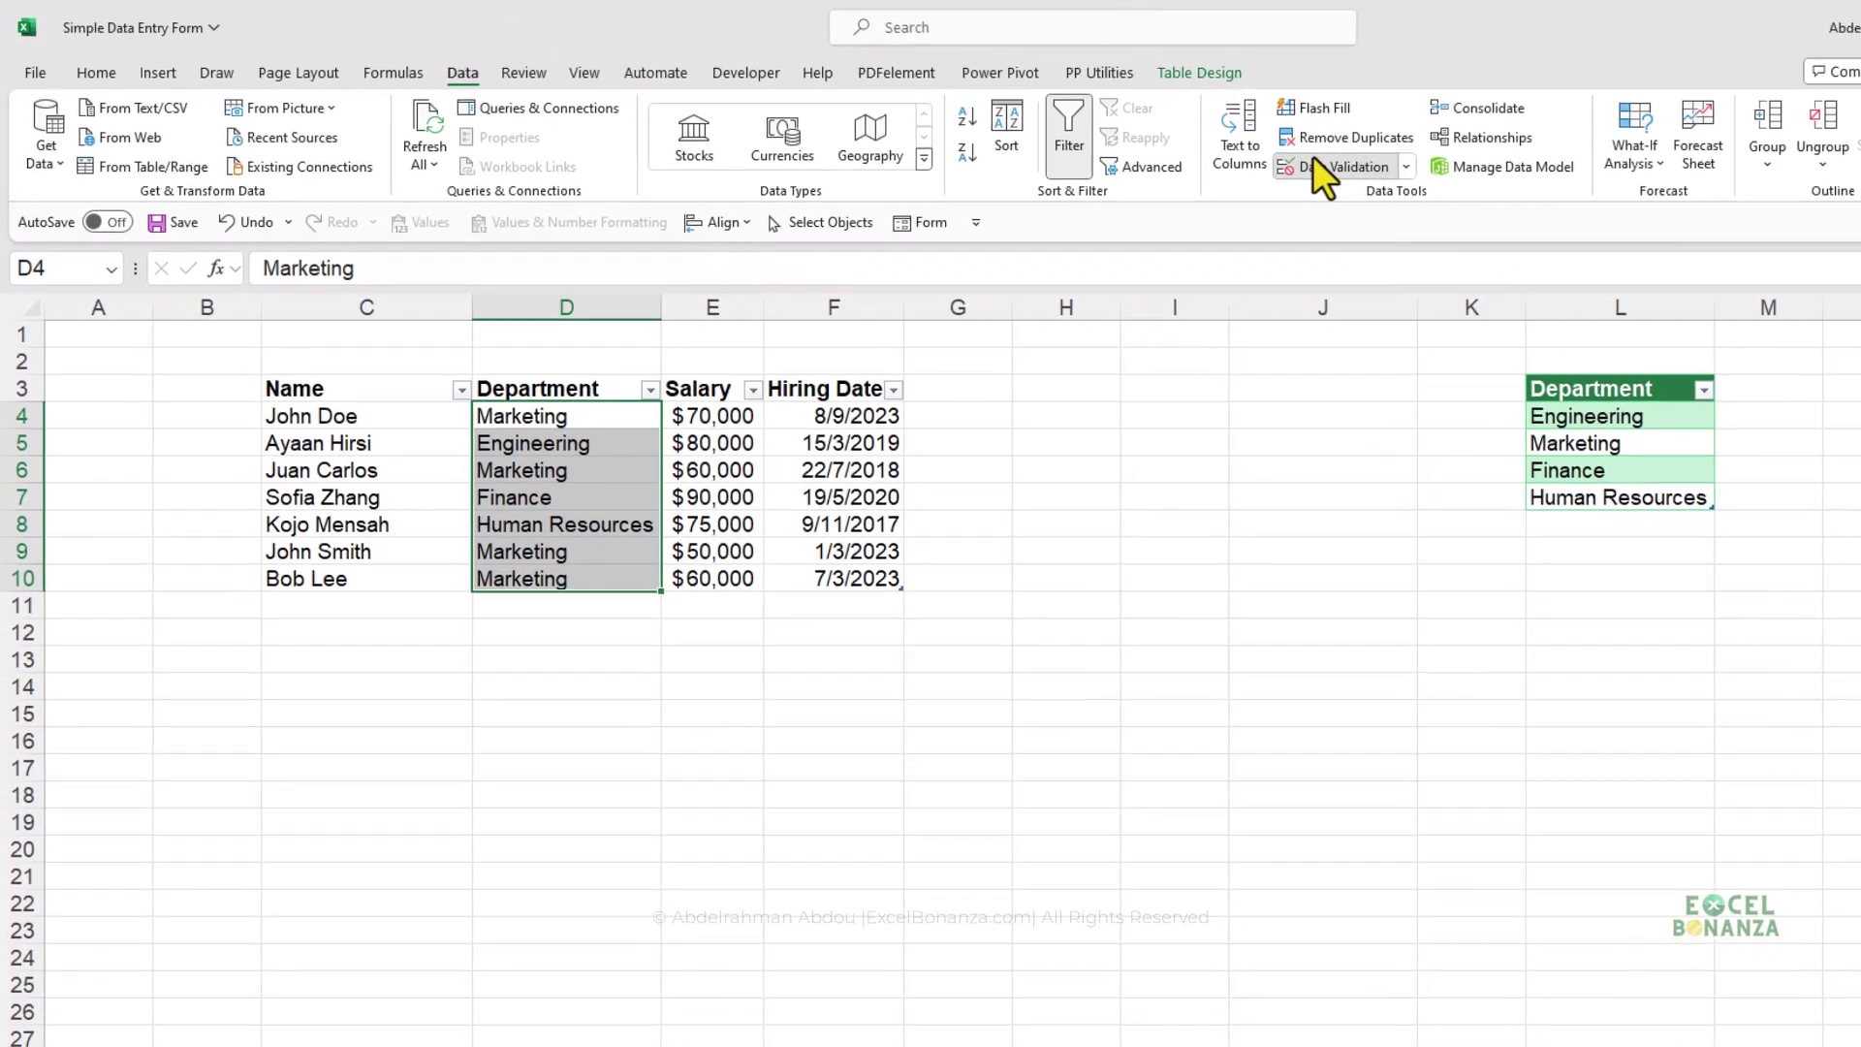
left_click(1130, 143)
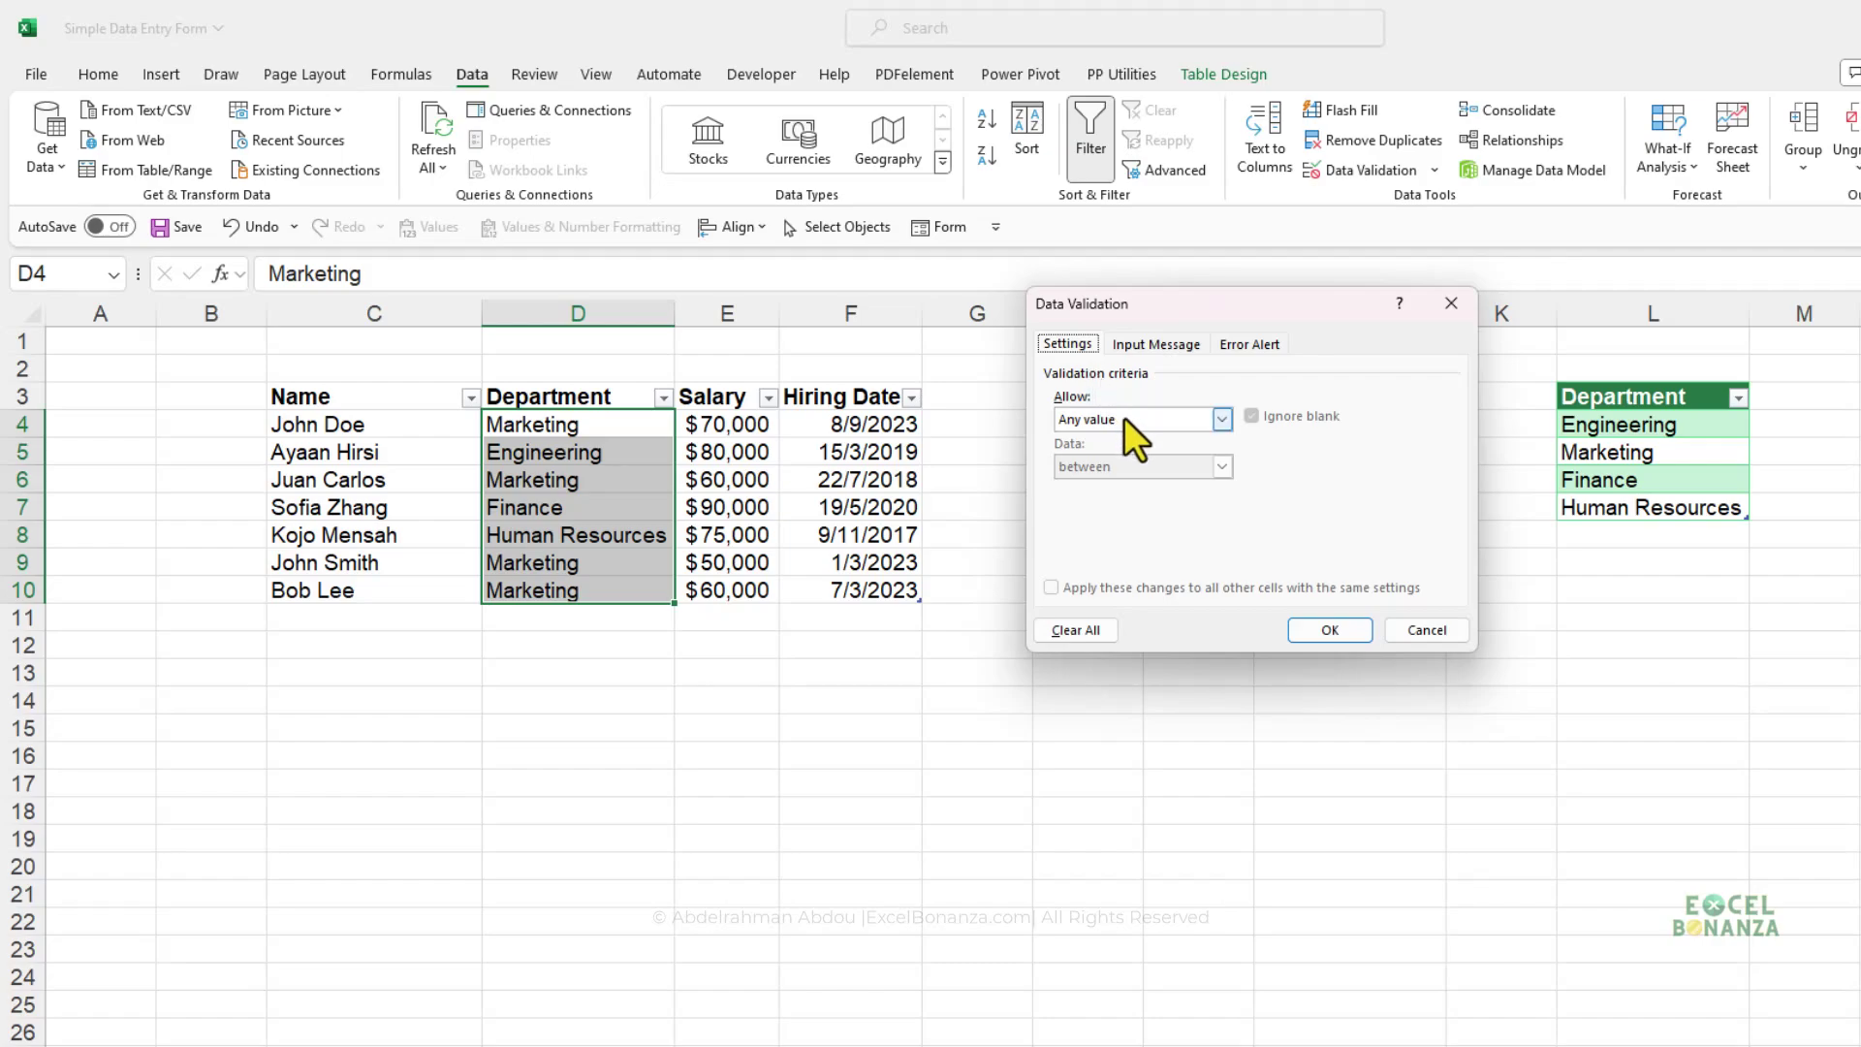
left_click(1124, 411)
left_click(1102, 485)
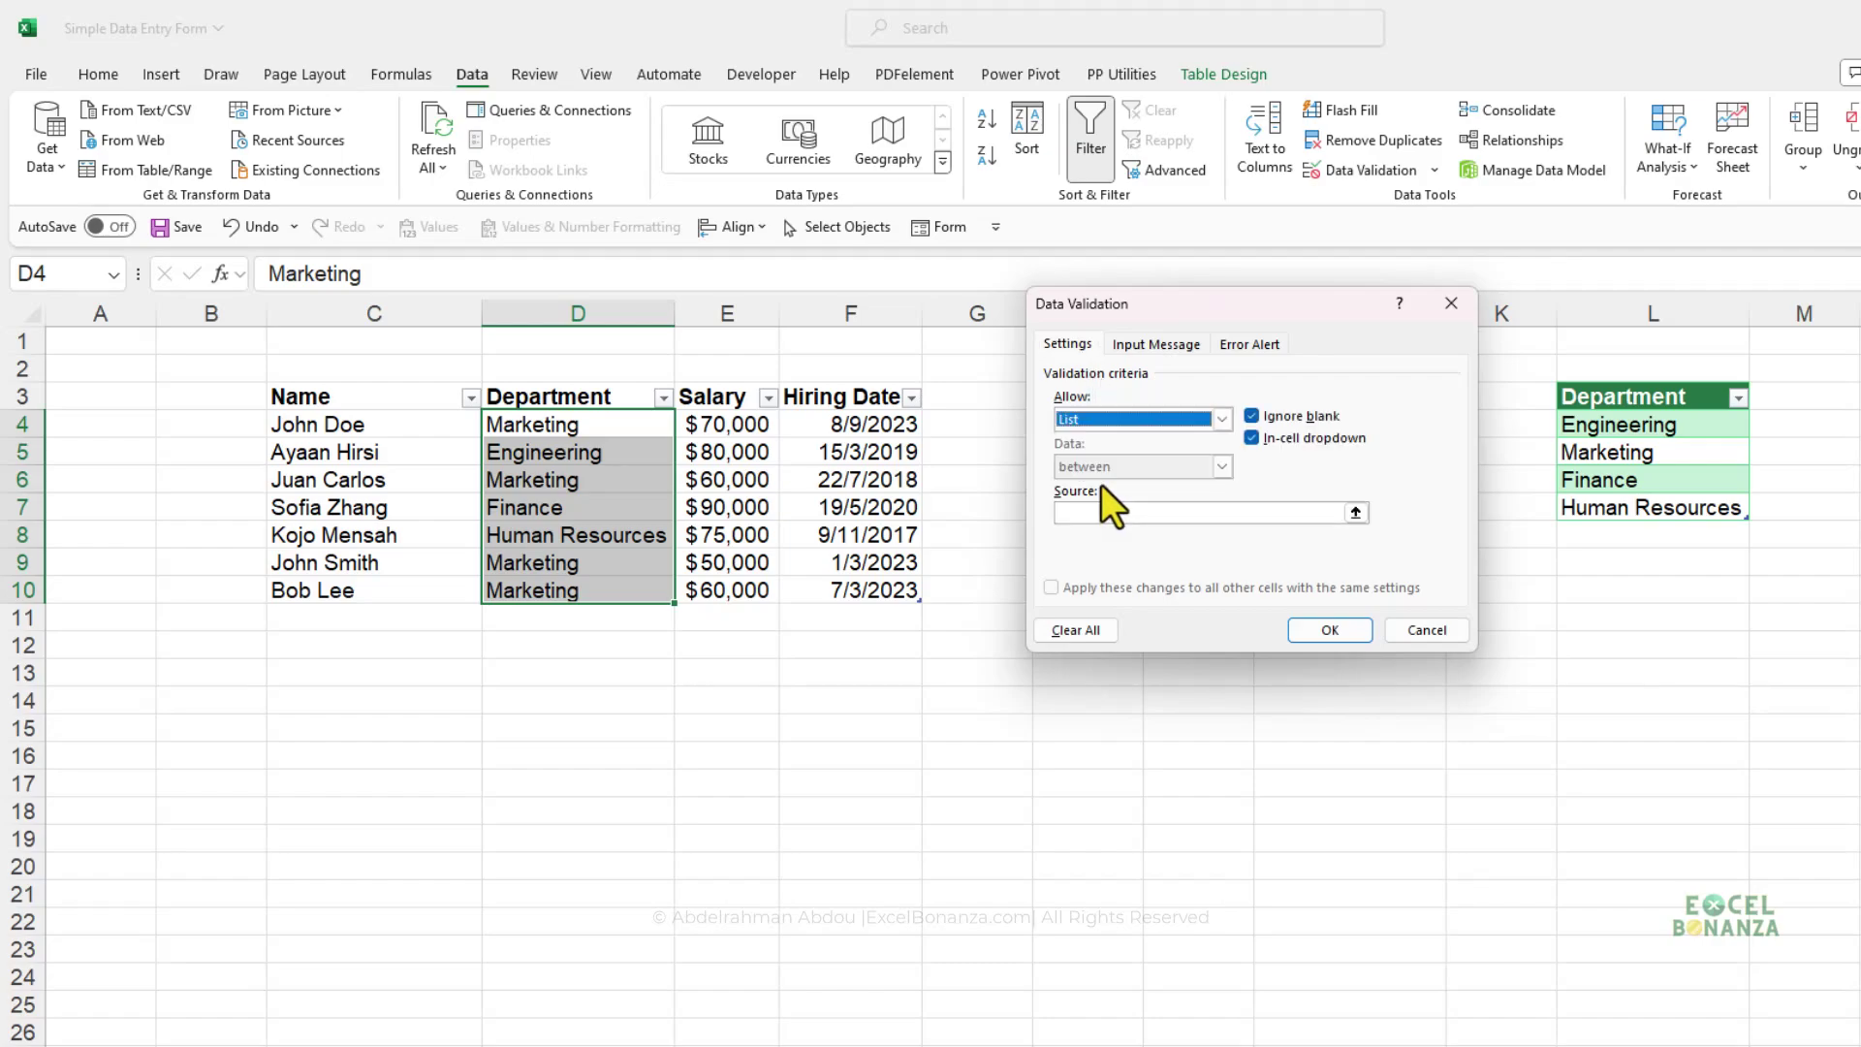
- Use F3 to set the list source to =RngDepartments, apply it, and check D4's dropdown
left_click(1109, 512)
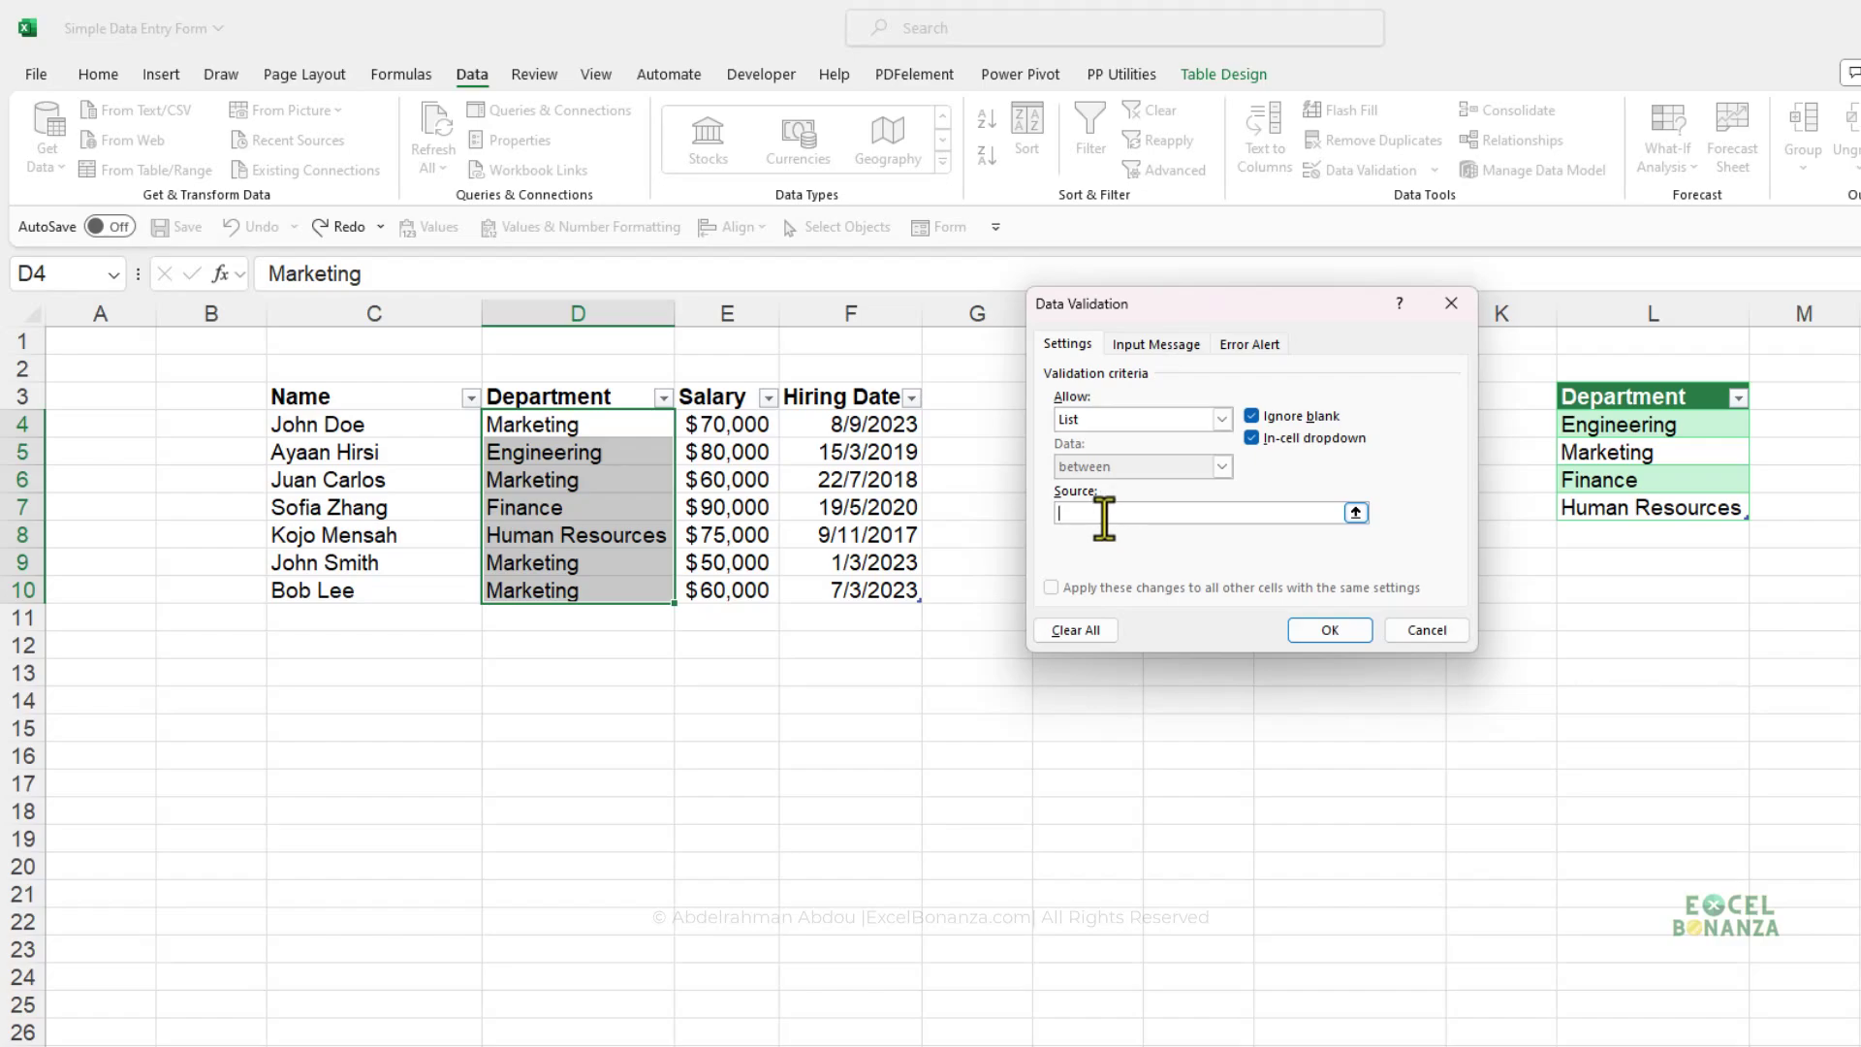
key("F3")
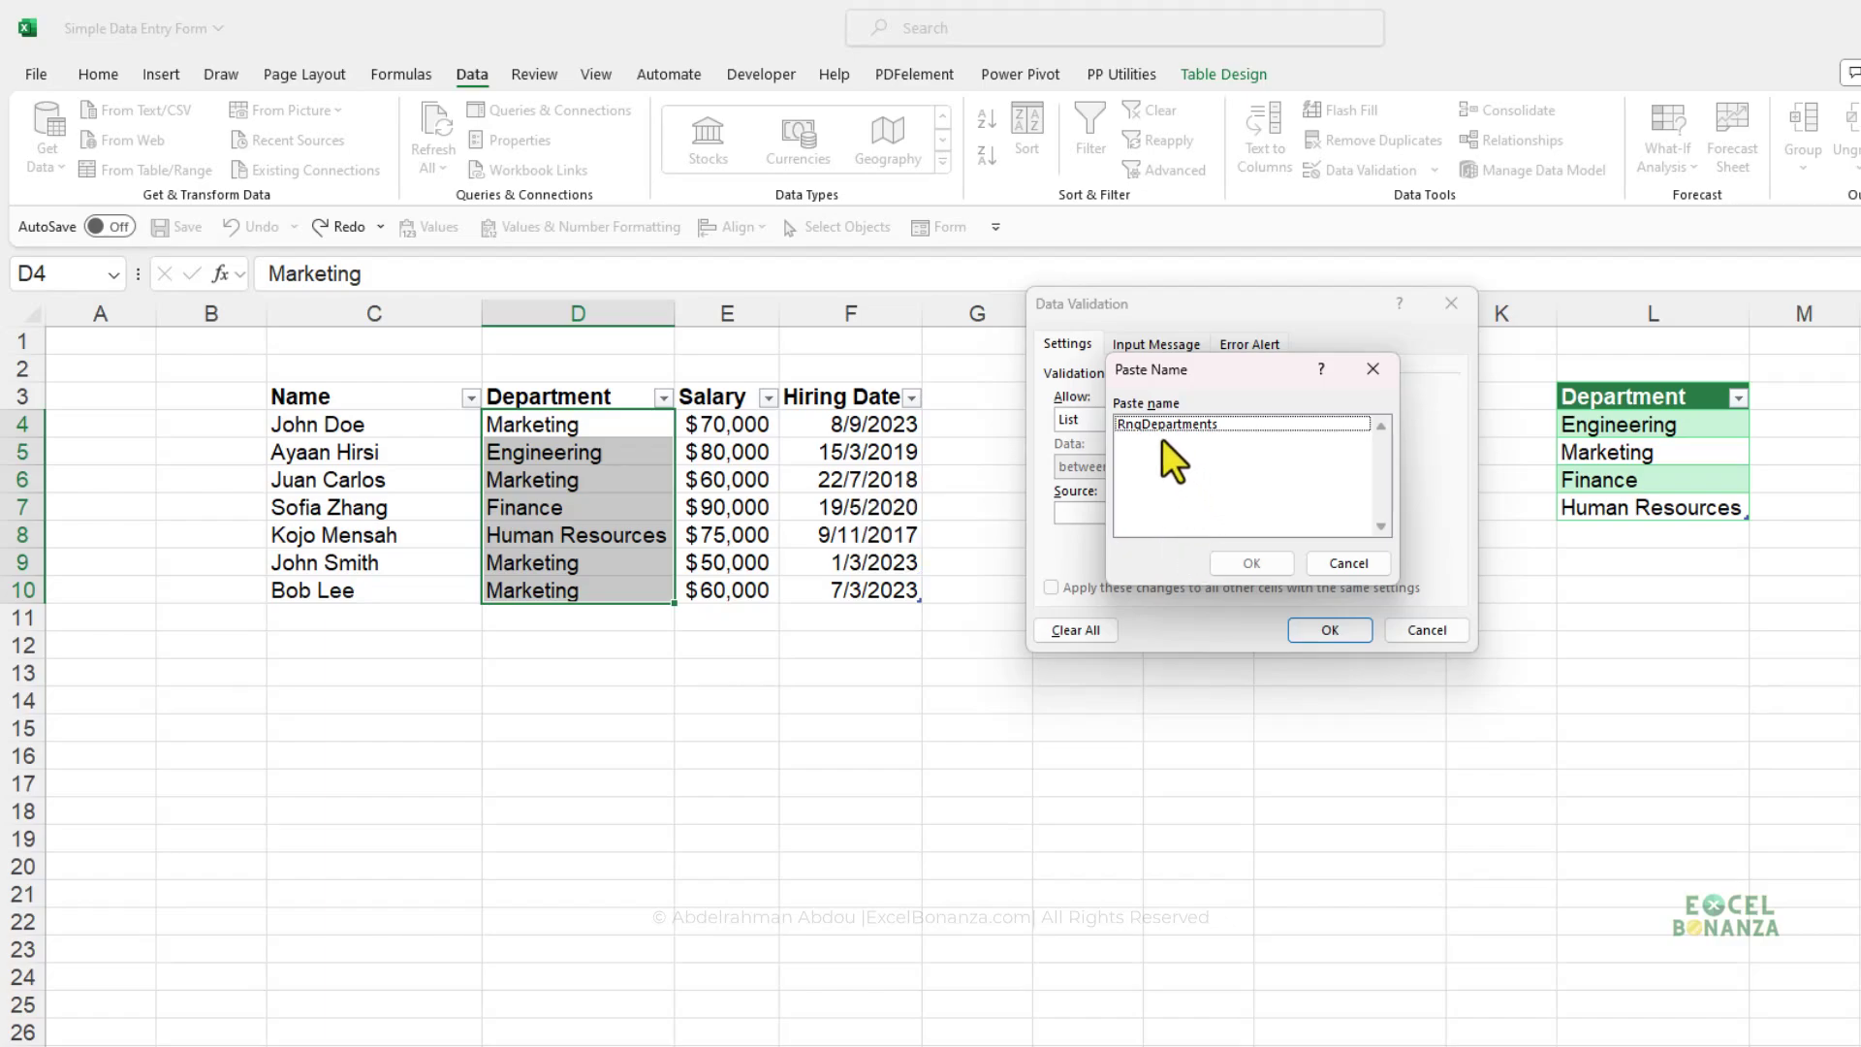
left_click(1145, 424)
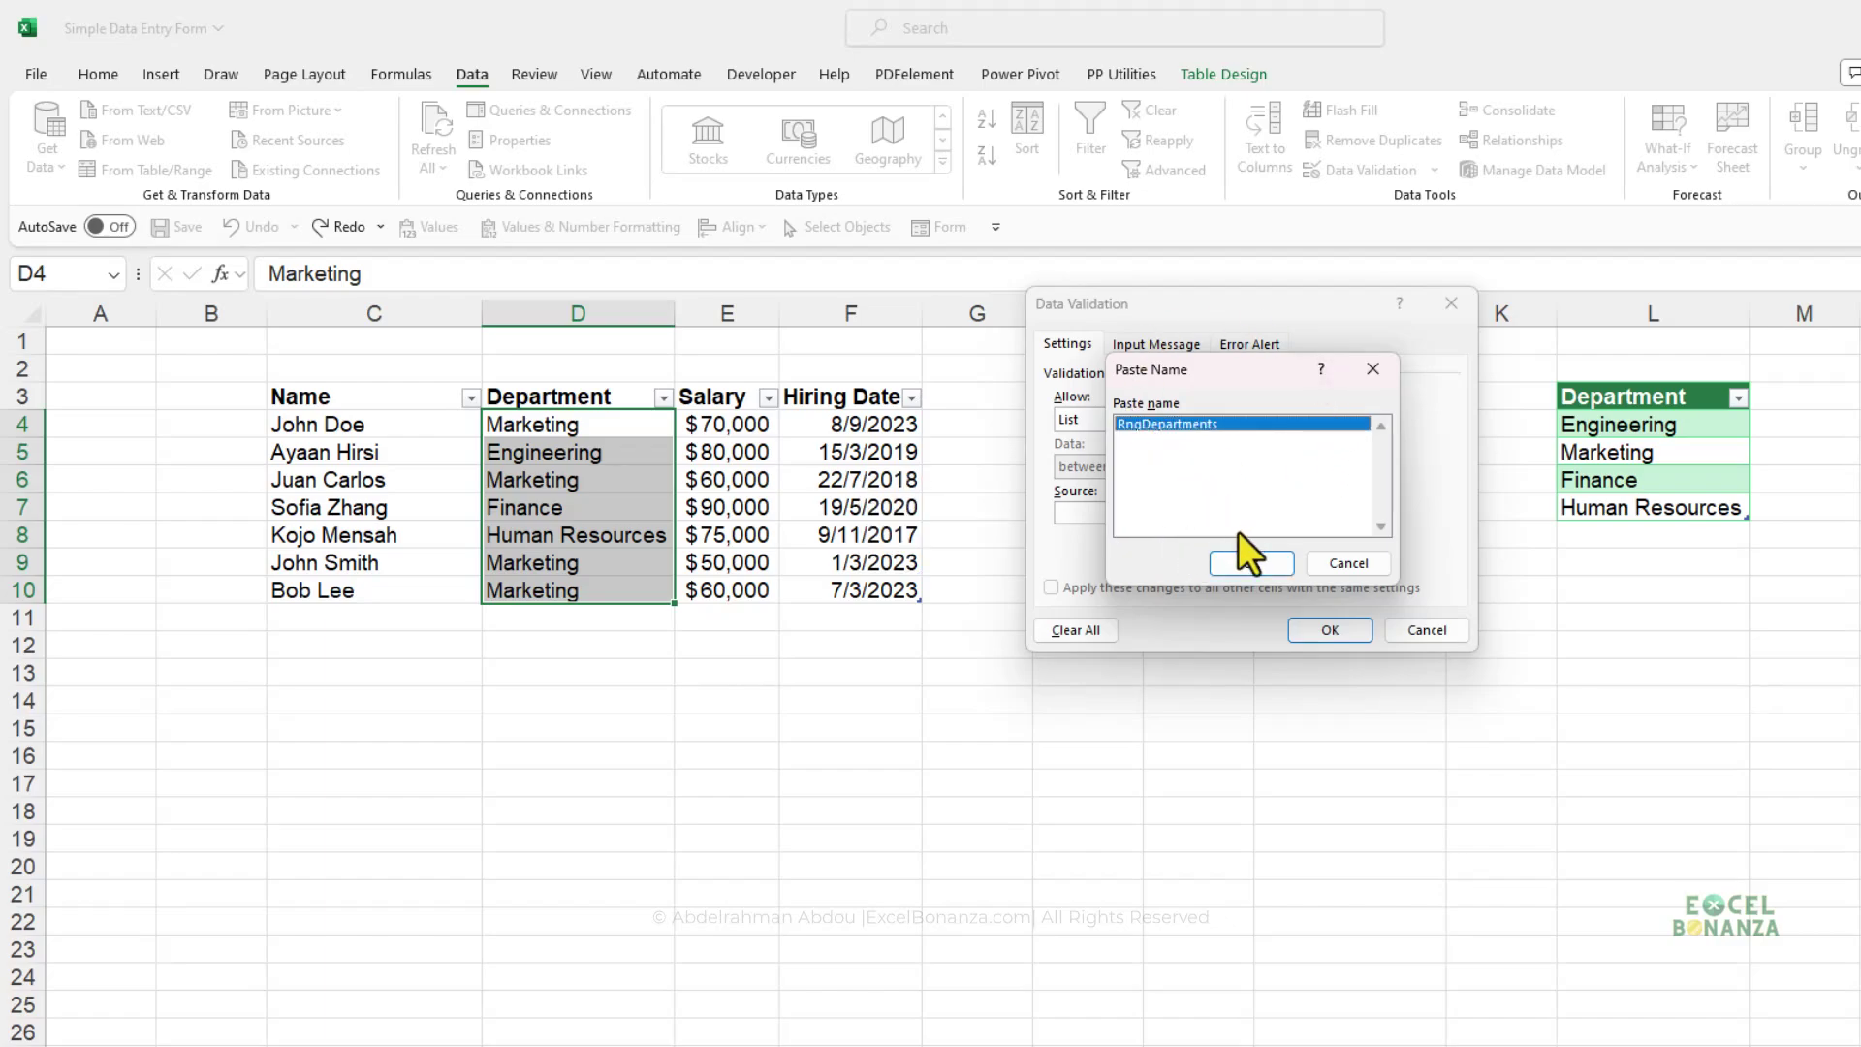
left_click(1237, 563)
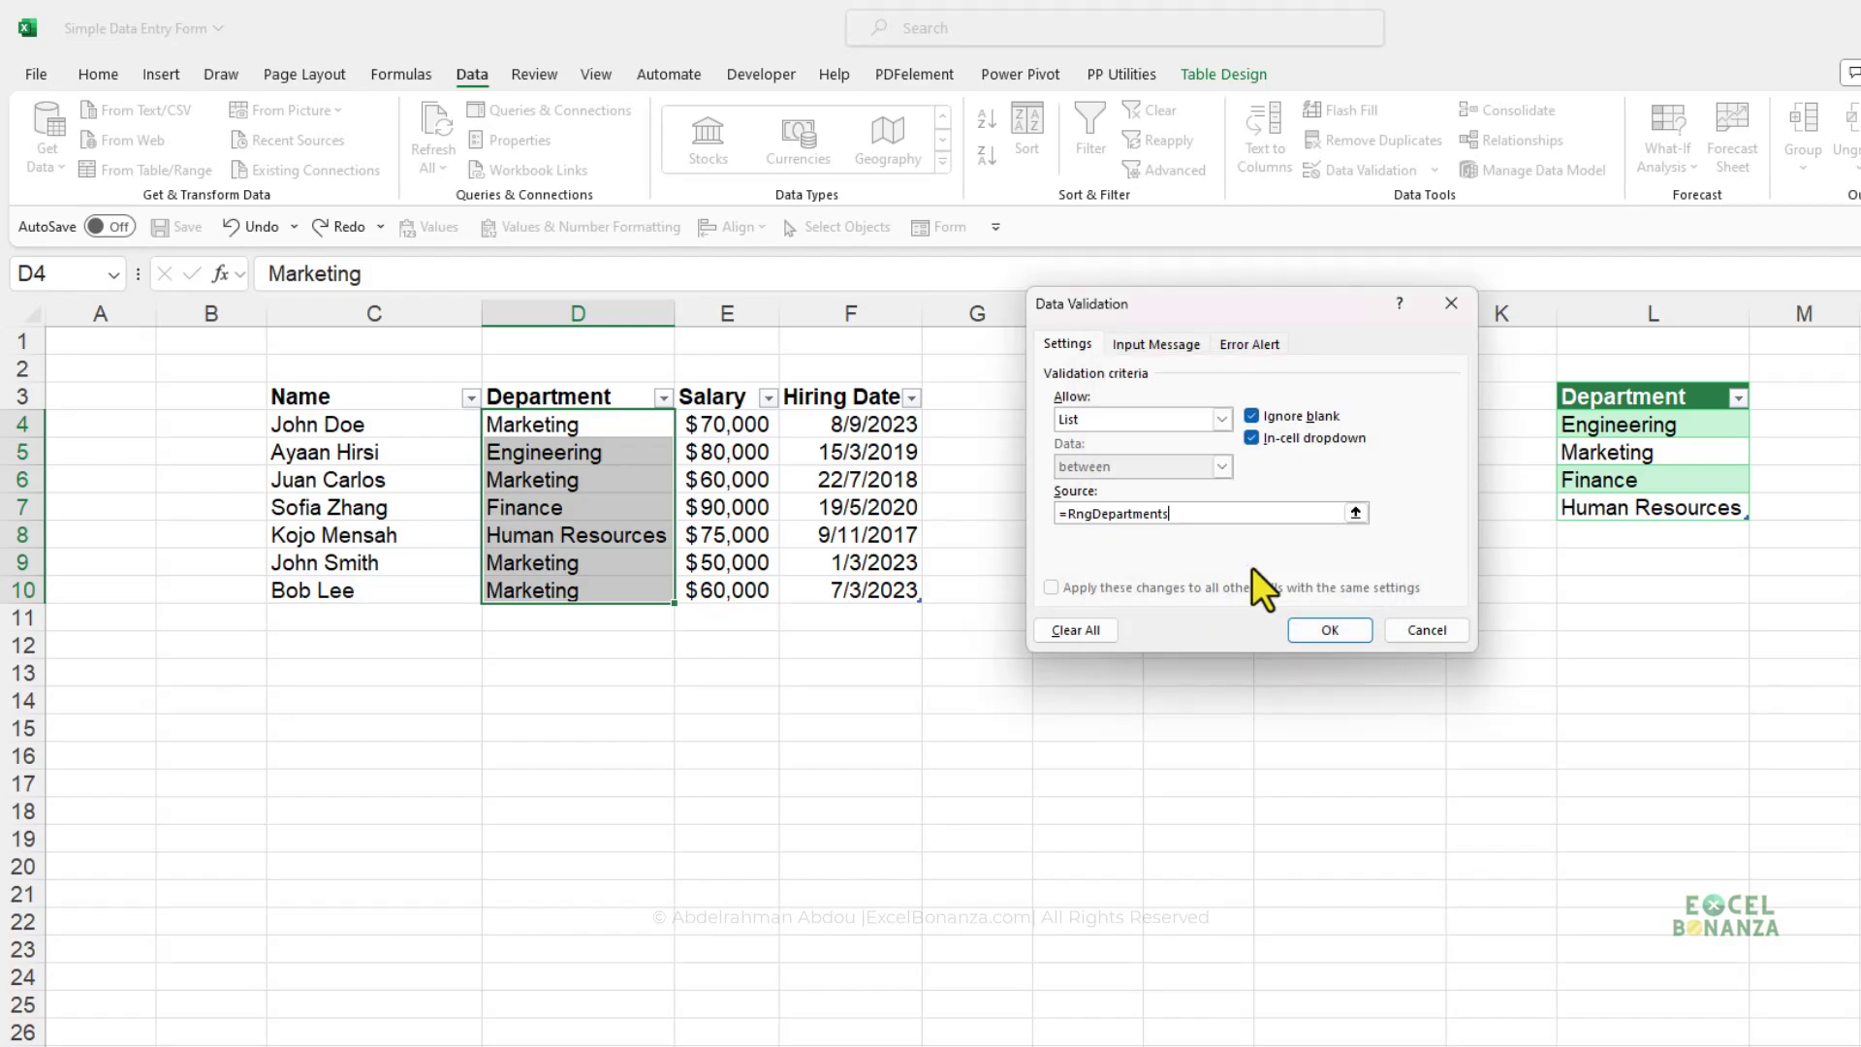
left_click(1328, 630)
left_click(623, 428)
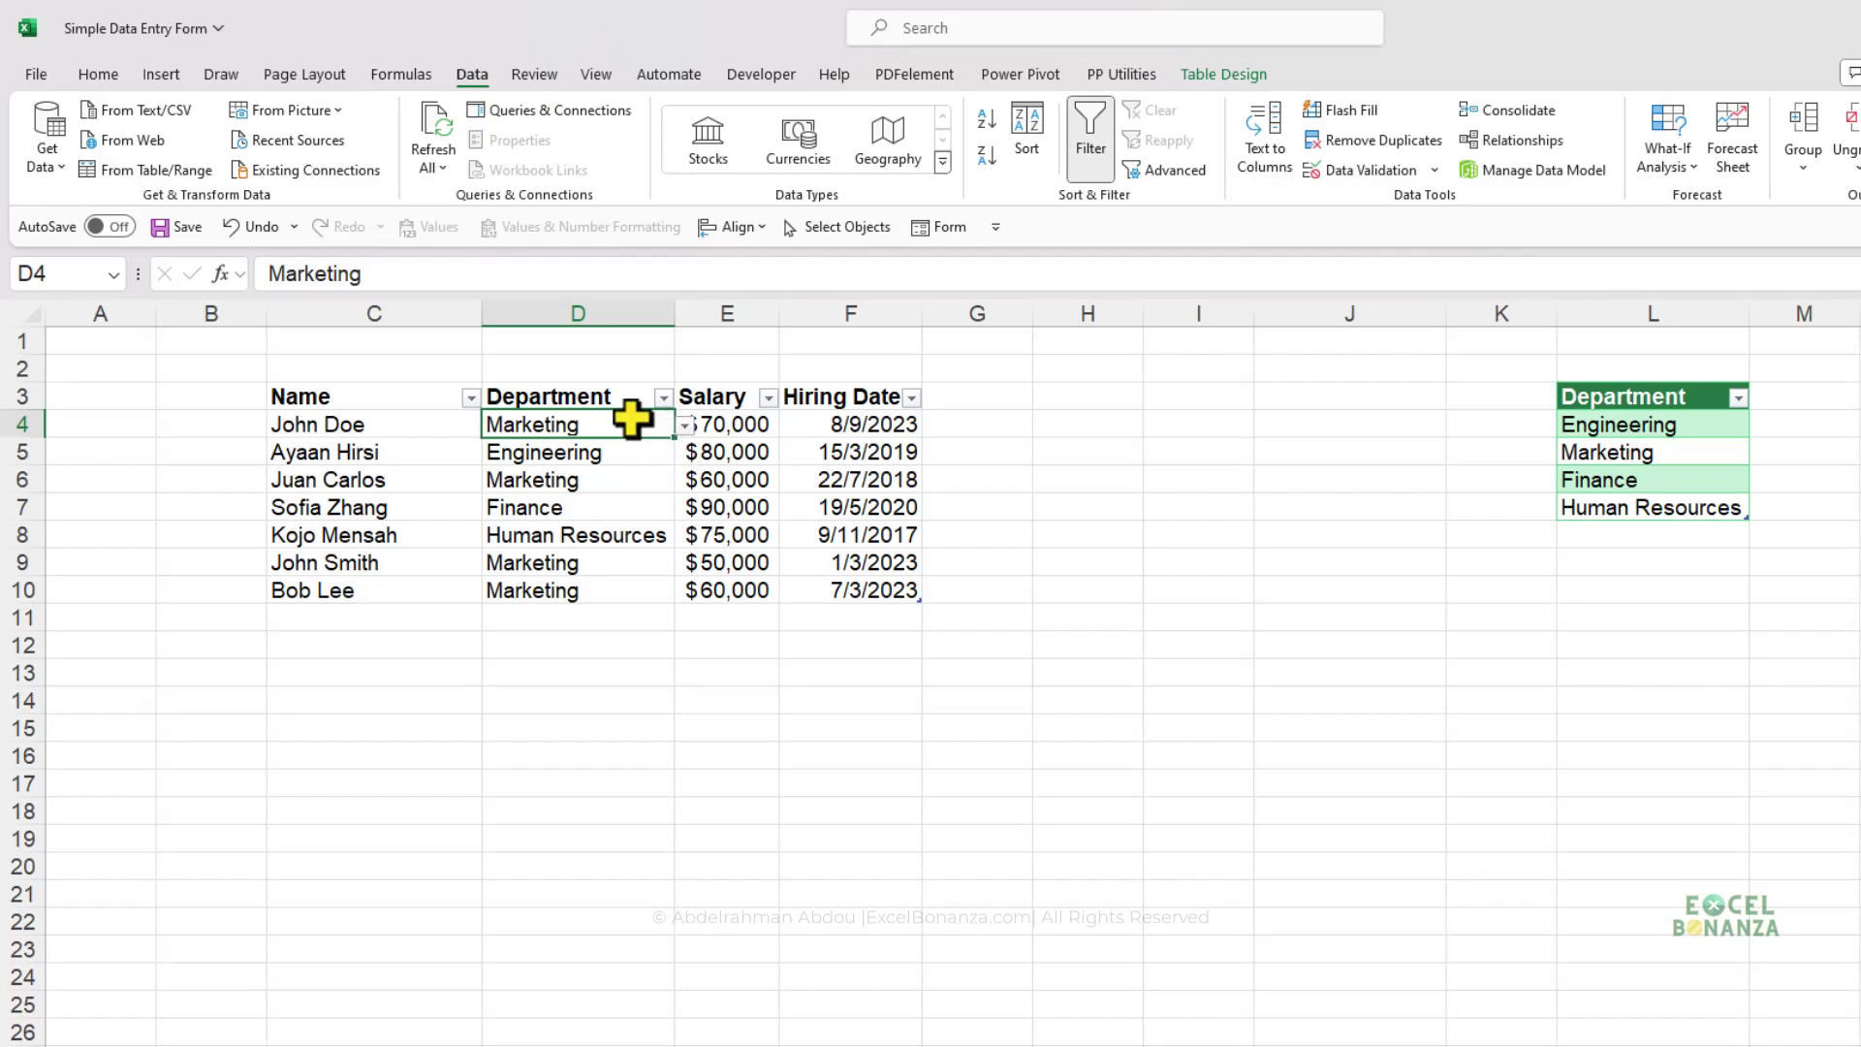
left_click(683, 427)
left_click(678, 429)
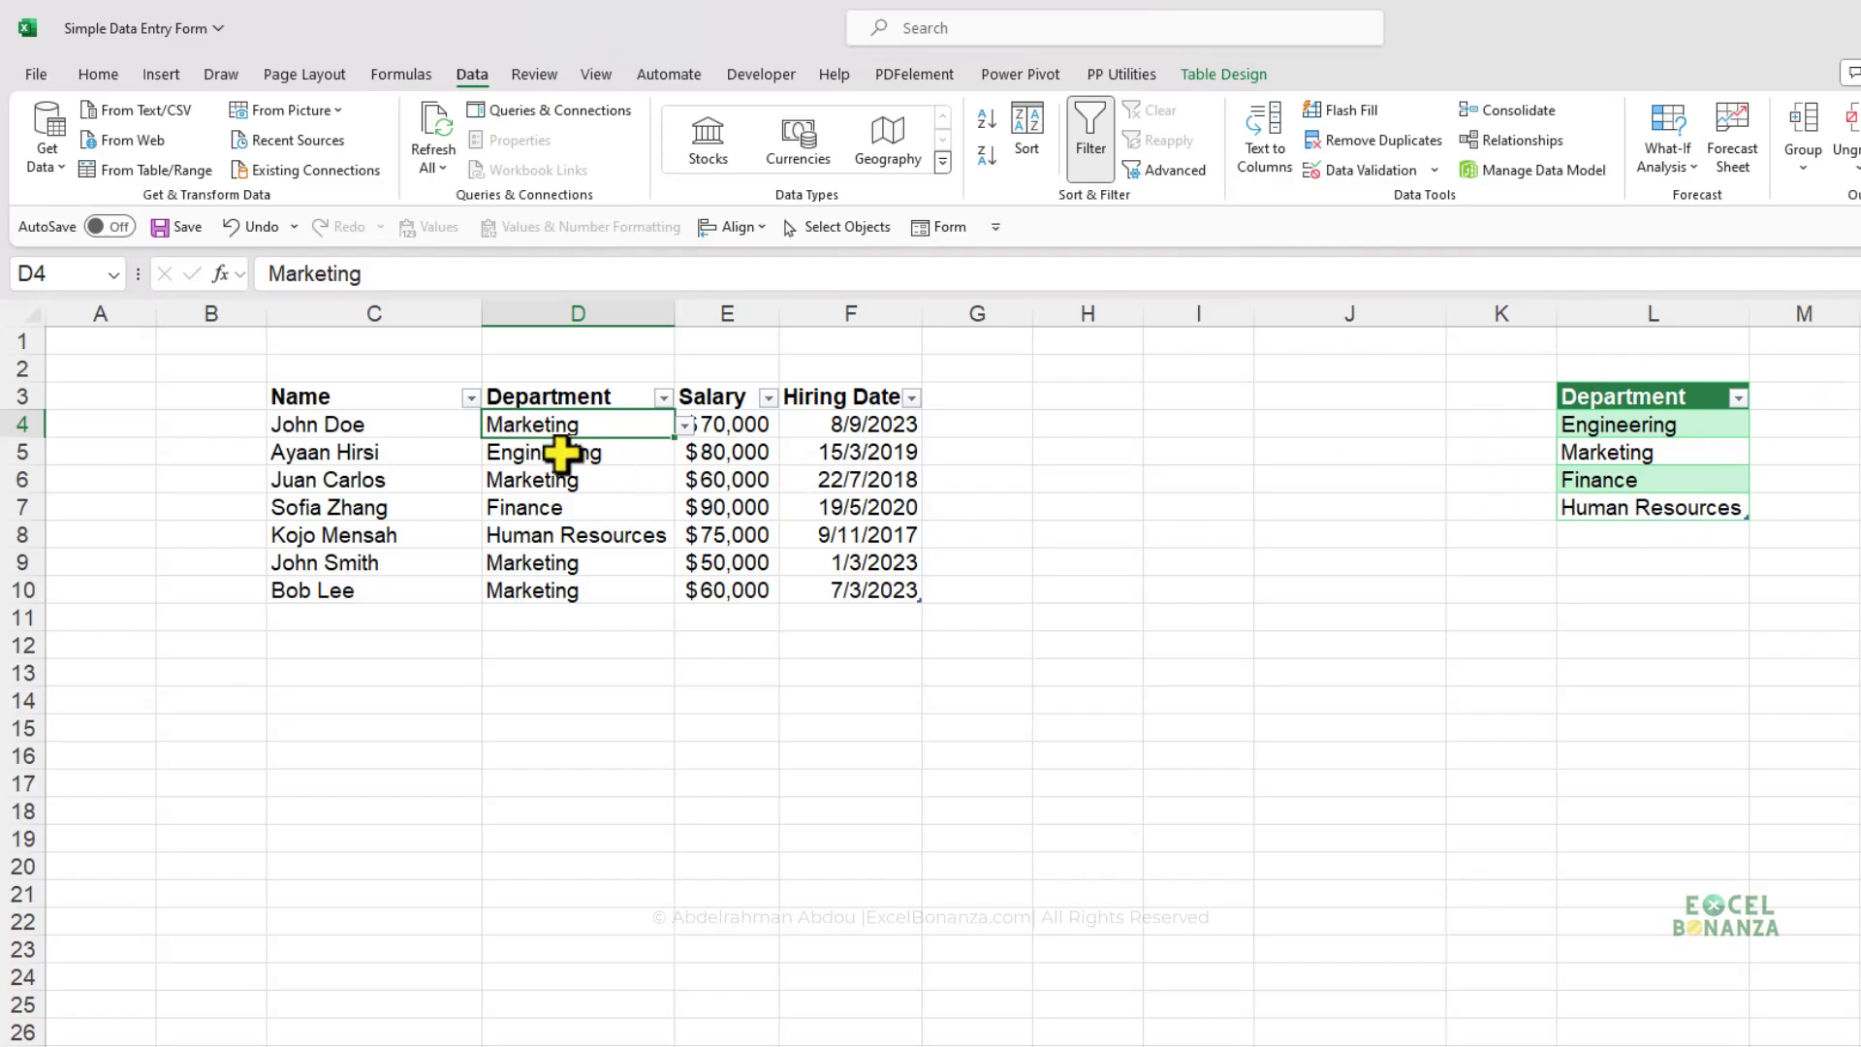
left_click(937, 229)
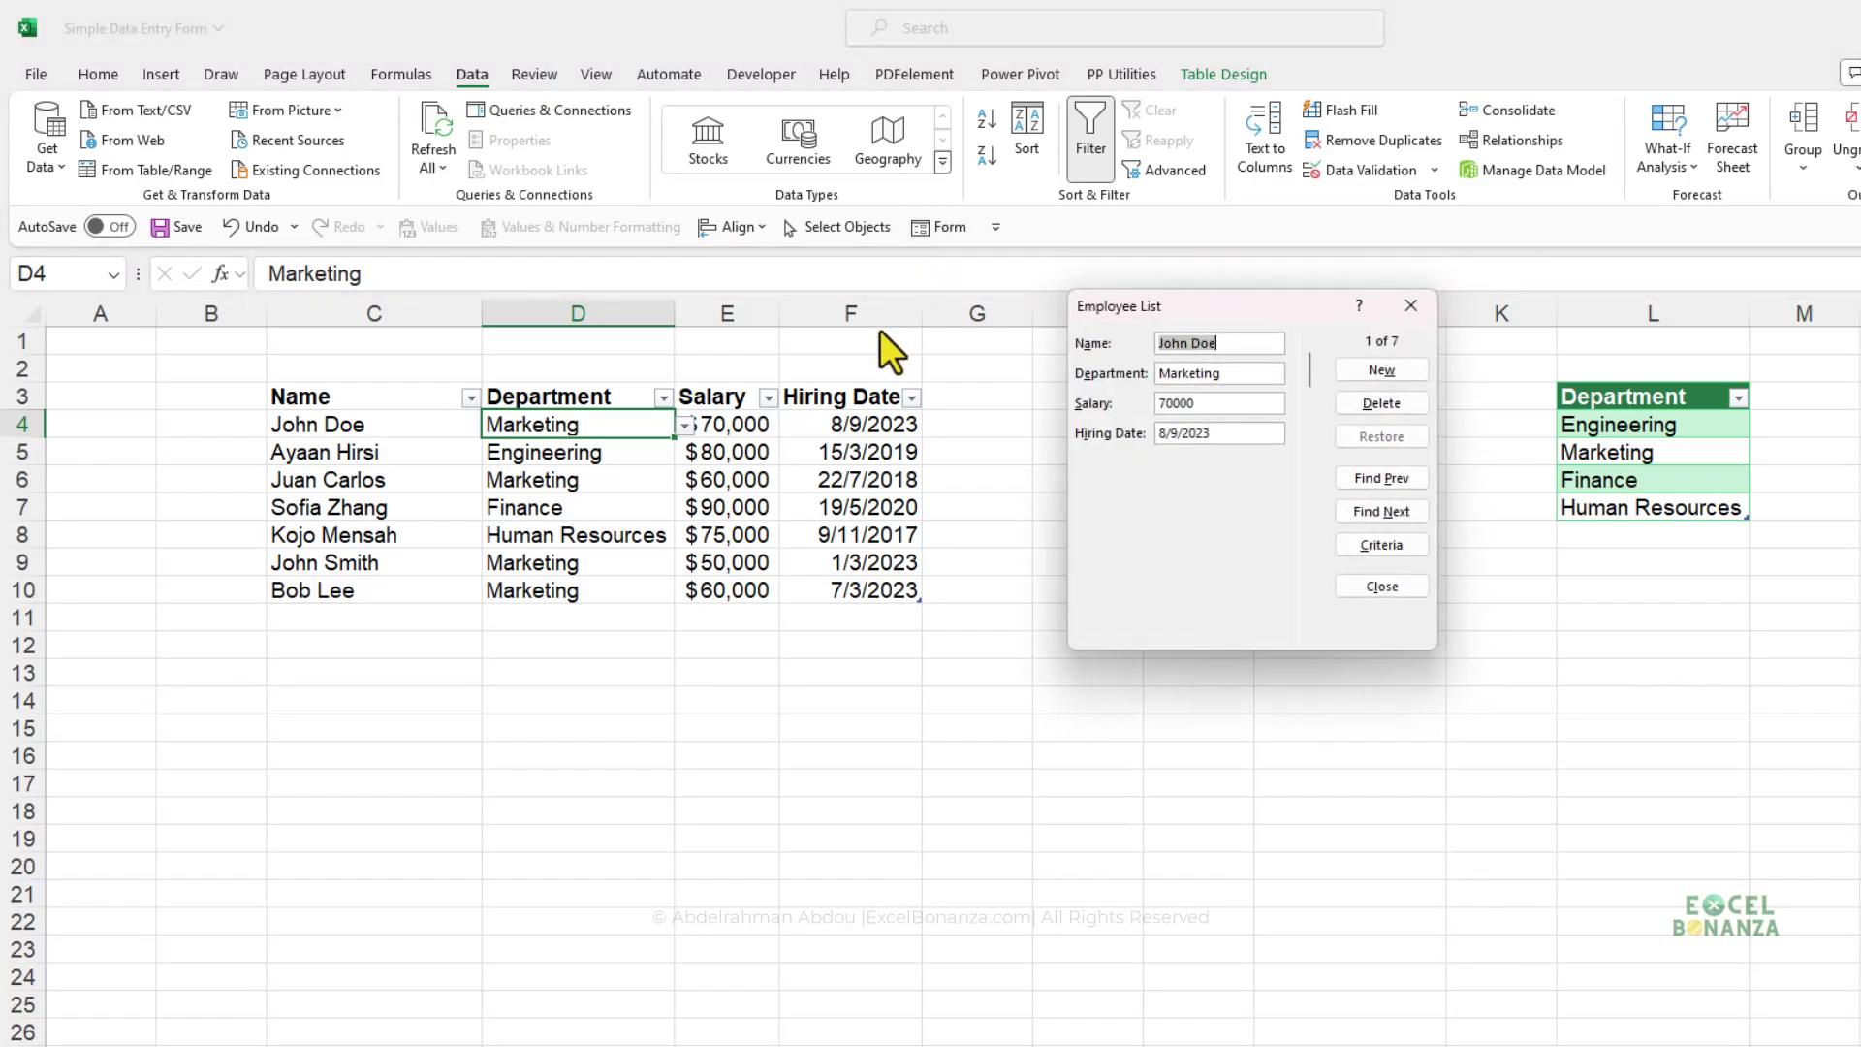
left_click(1367, 369)
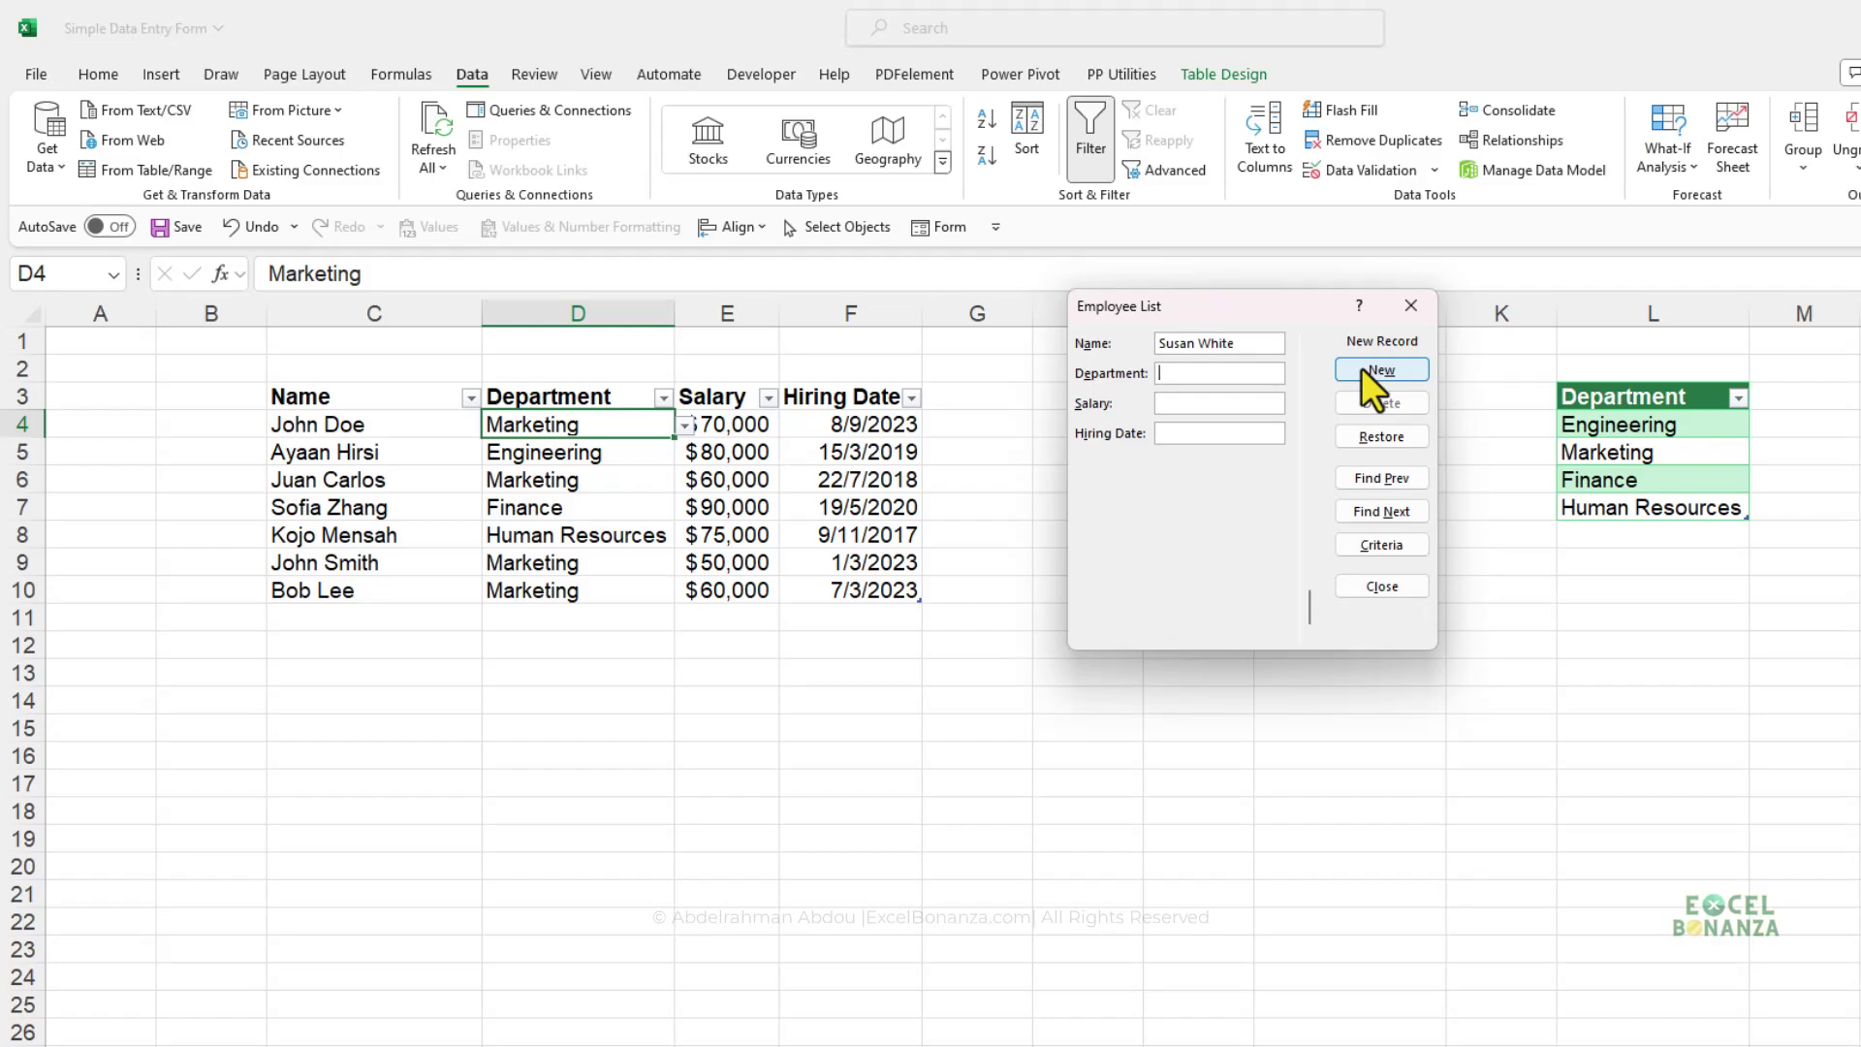
type("XYZ")
key("Tab")
type("60000")
type("05/0")
type("9/2023")
key("Return")
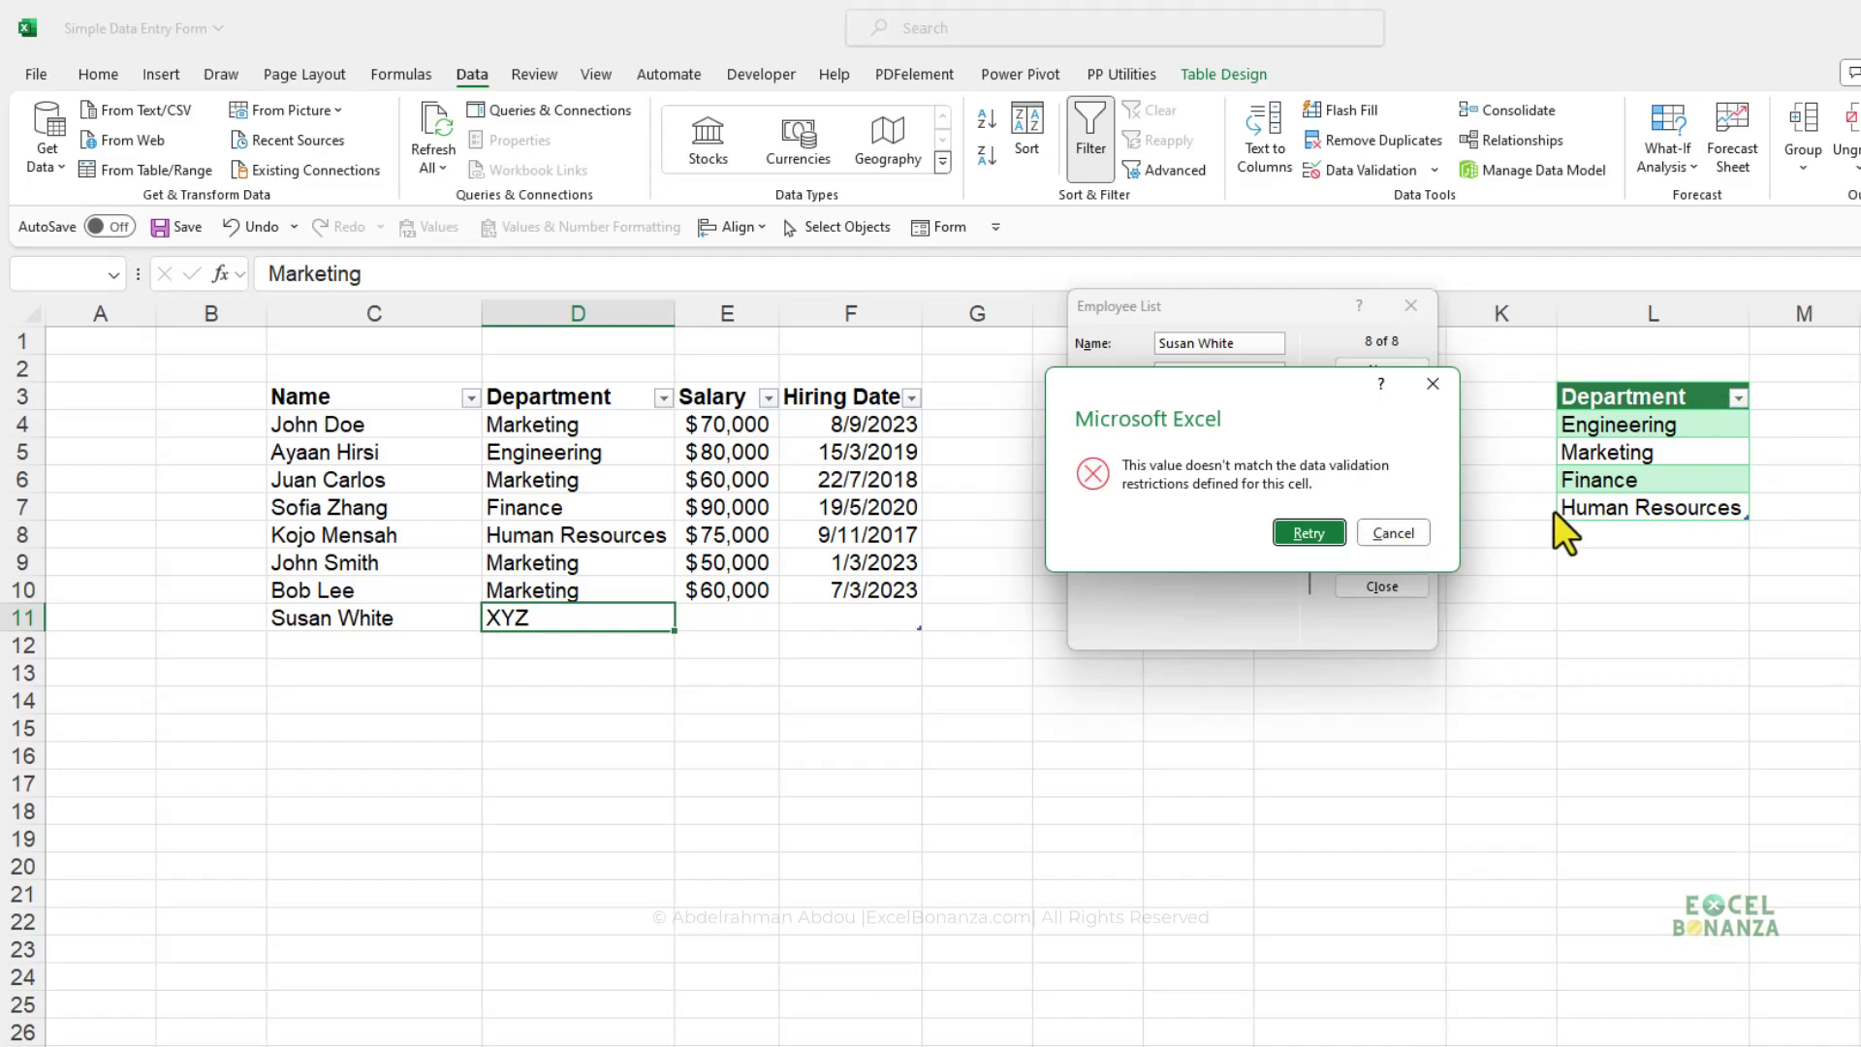
left_click(1392, 533)
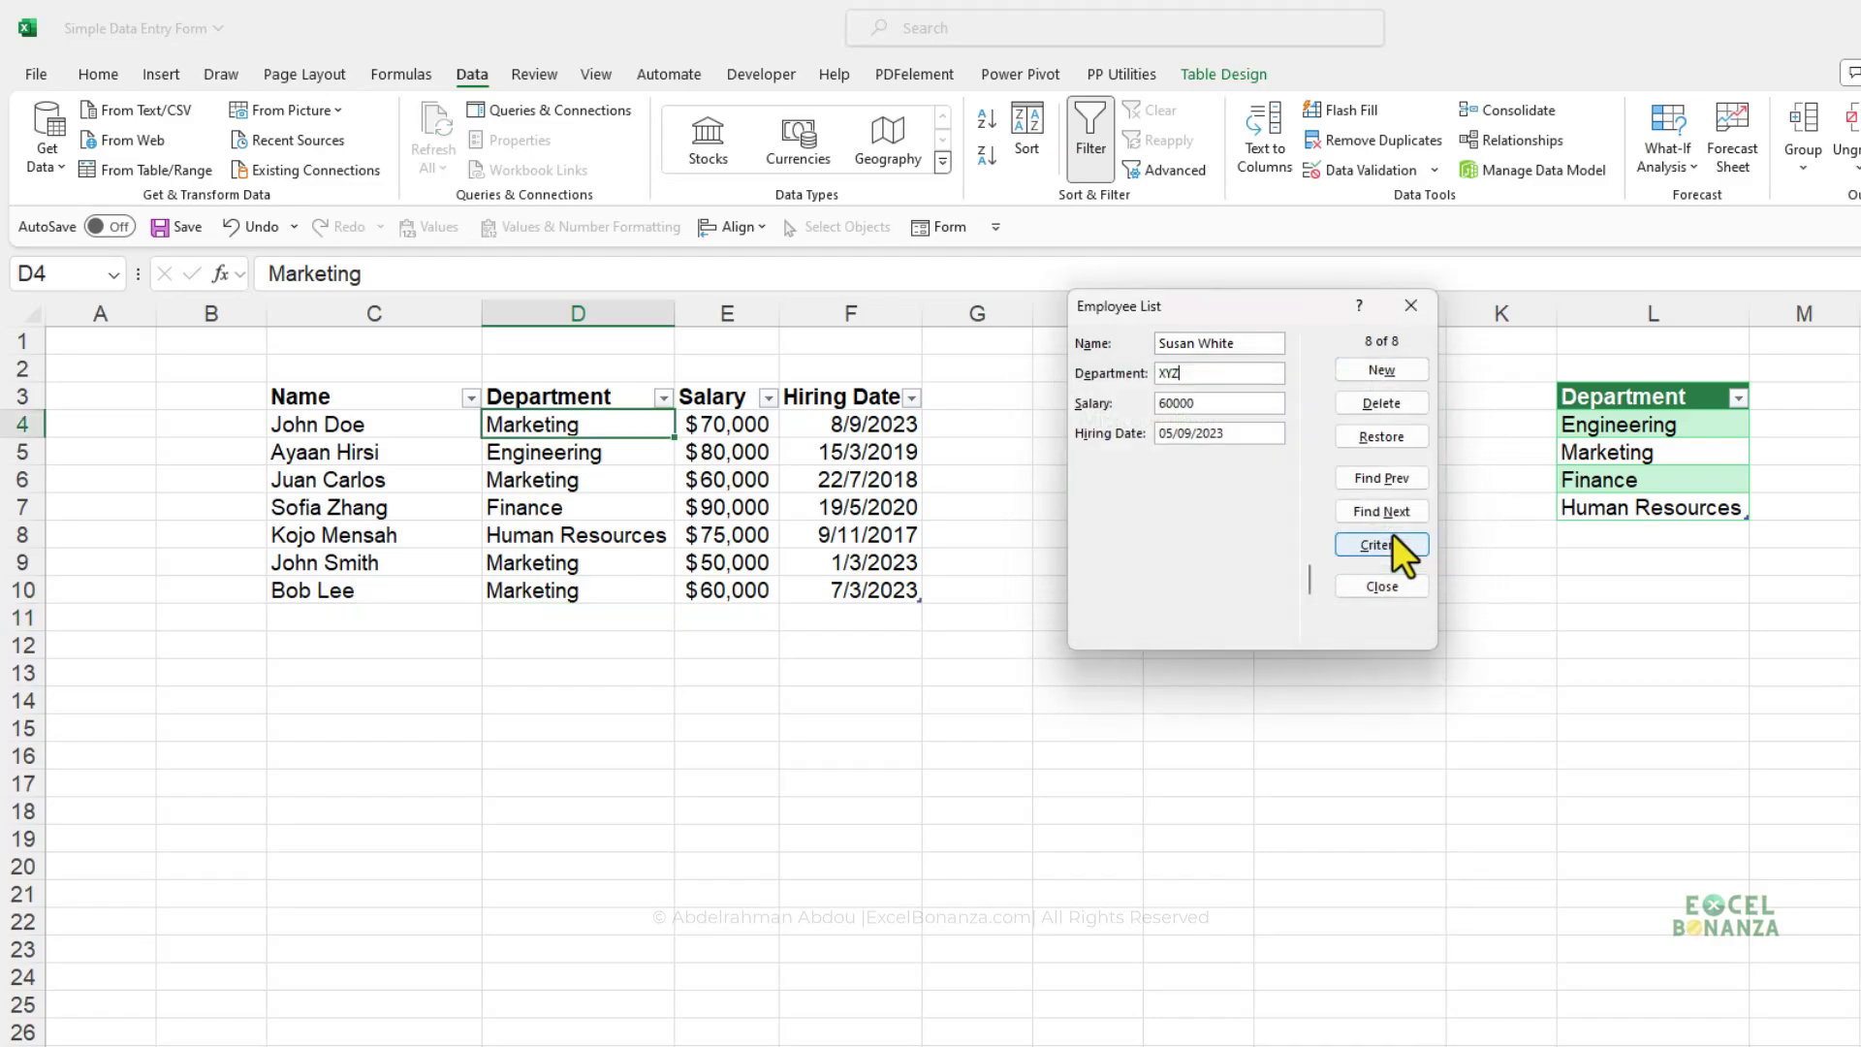
left_click(1365, 588)
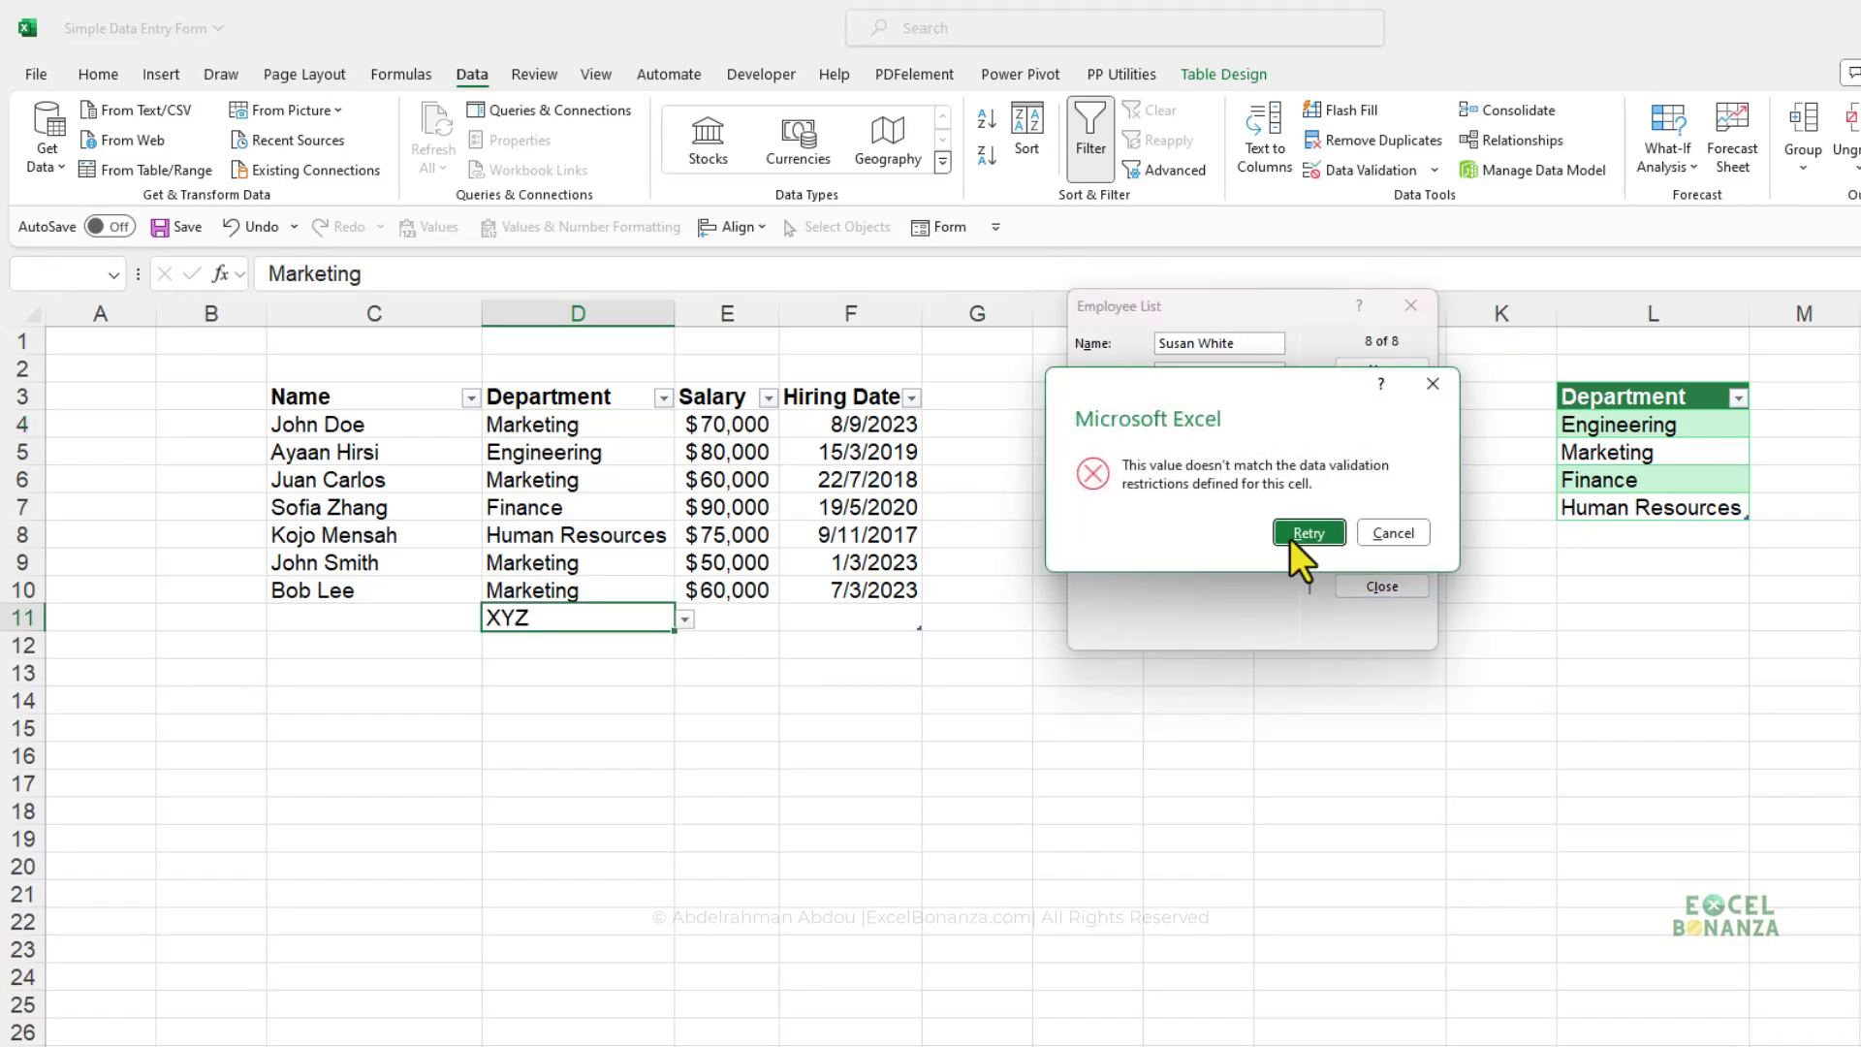
left_click(1393, 535)
left_click(1411, 306)
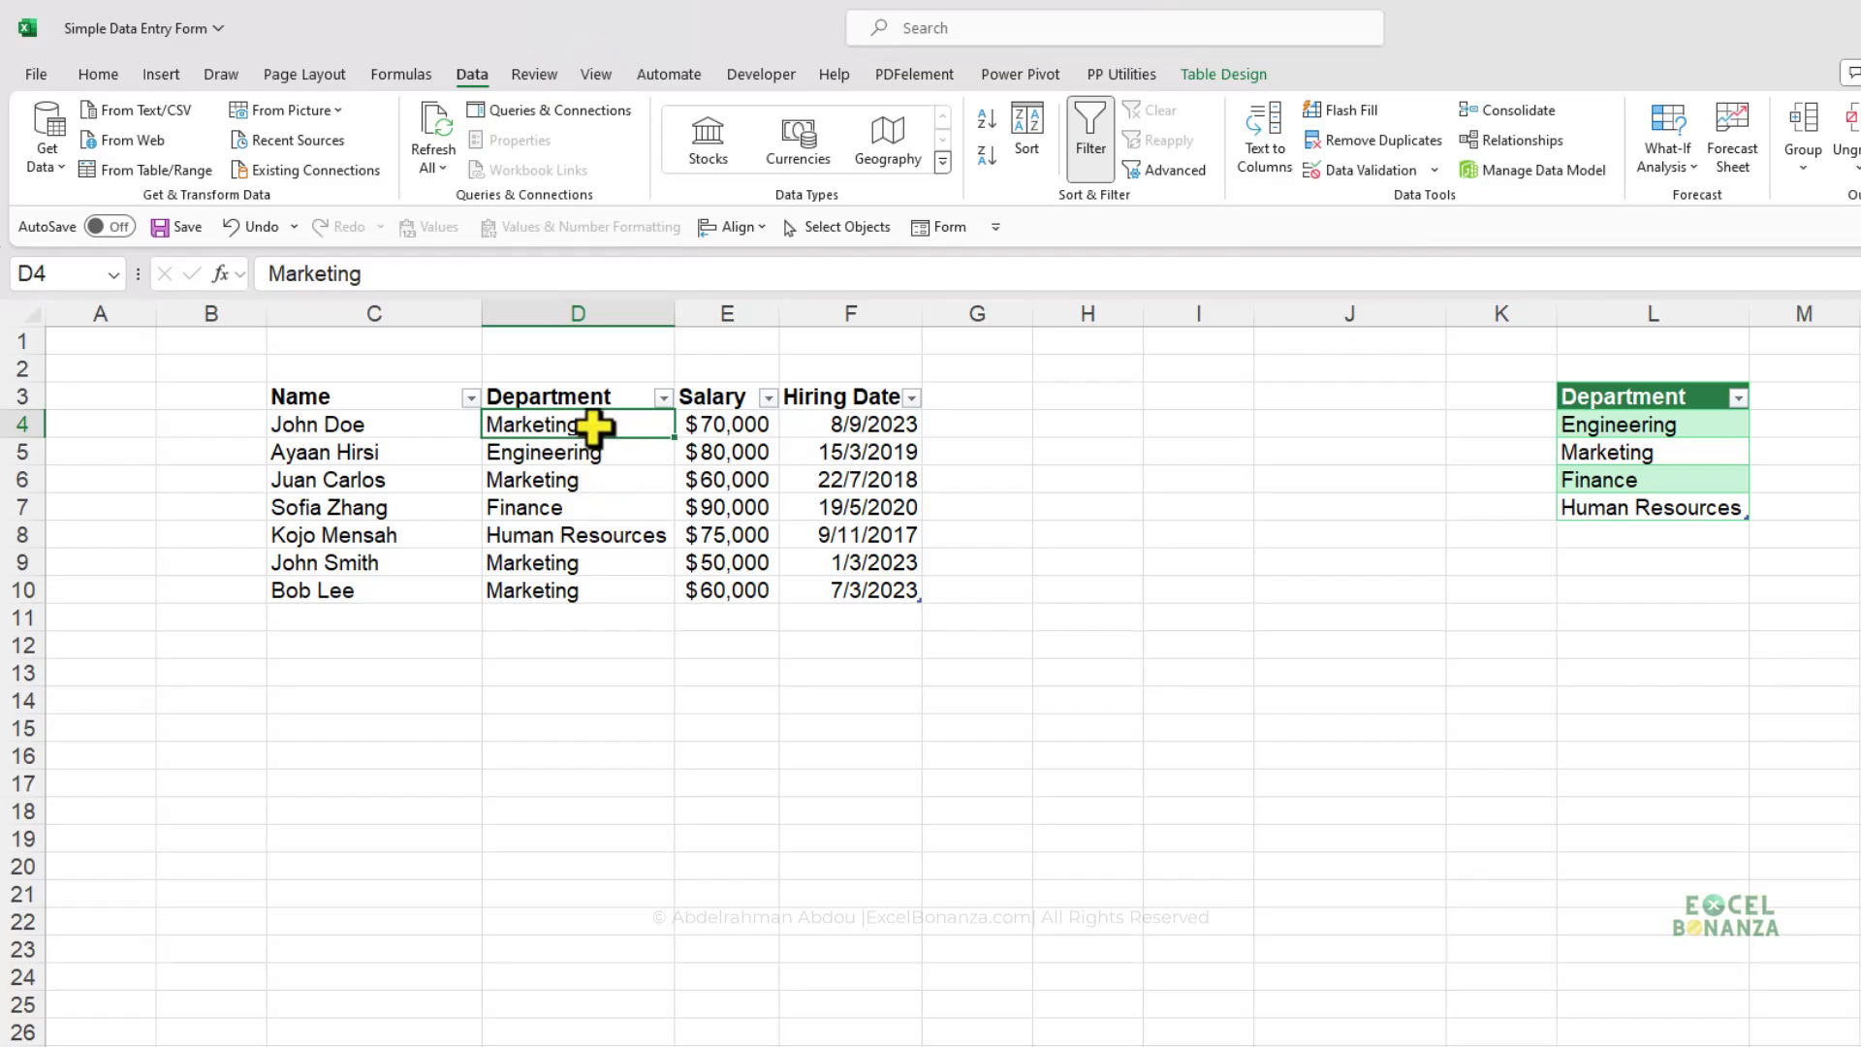
- Give D4:D10 a Stop alert titled 'Invalid Department': 'Please enter a department from the list'
left_click_drag(594, 426, 560, 590)
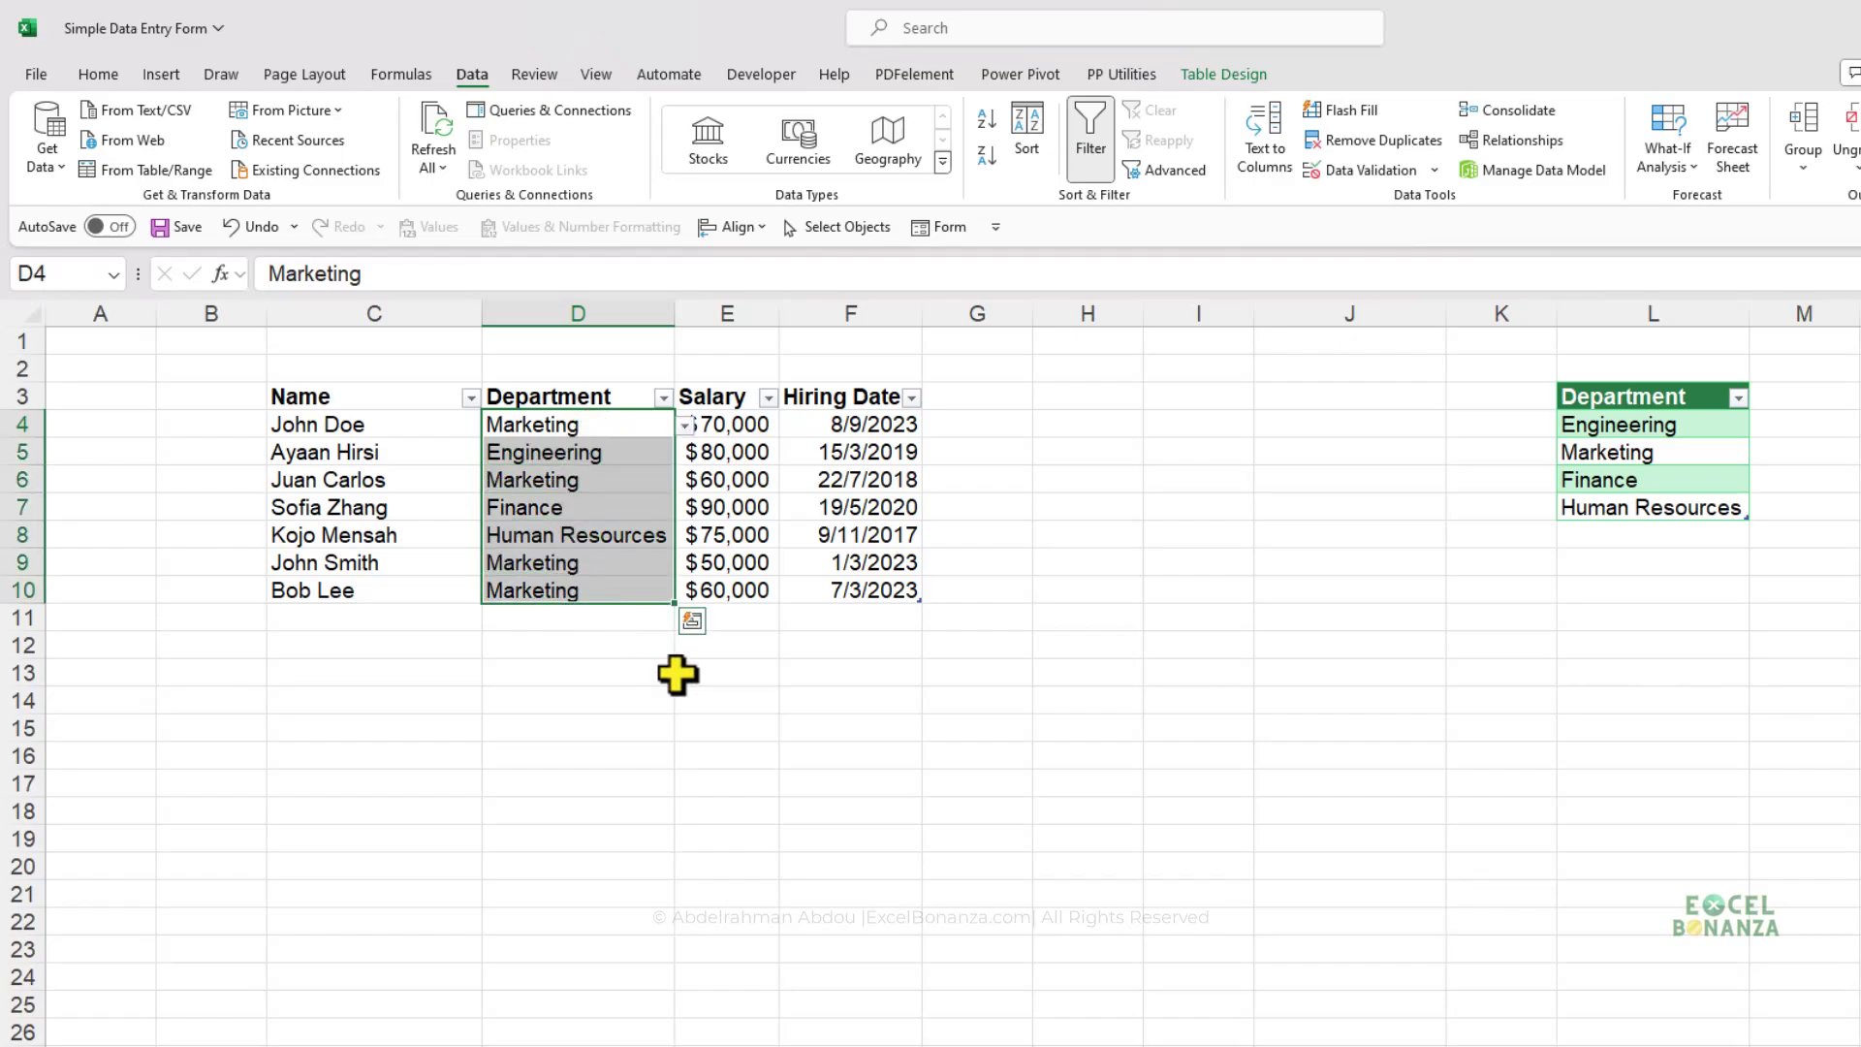
left_click(1362, 172)
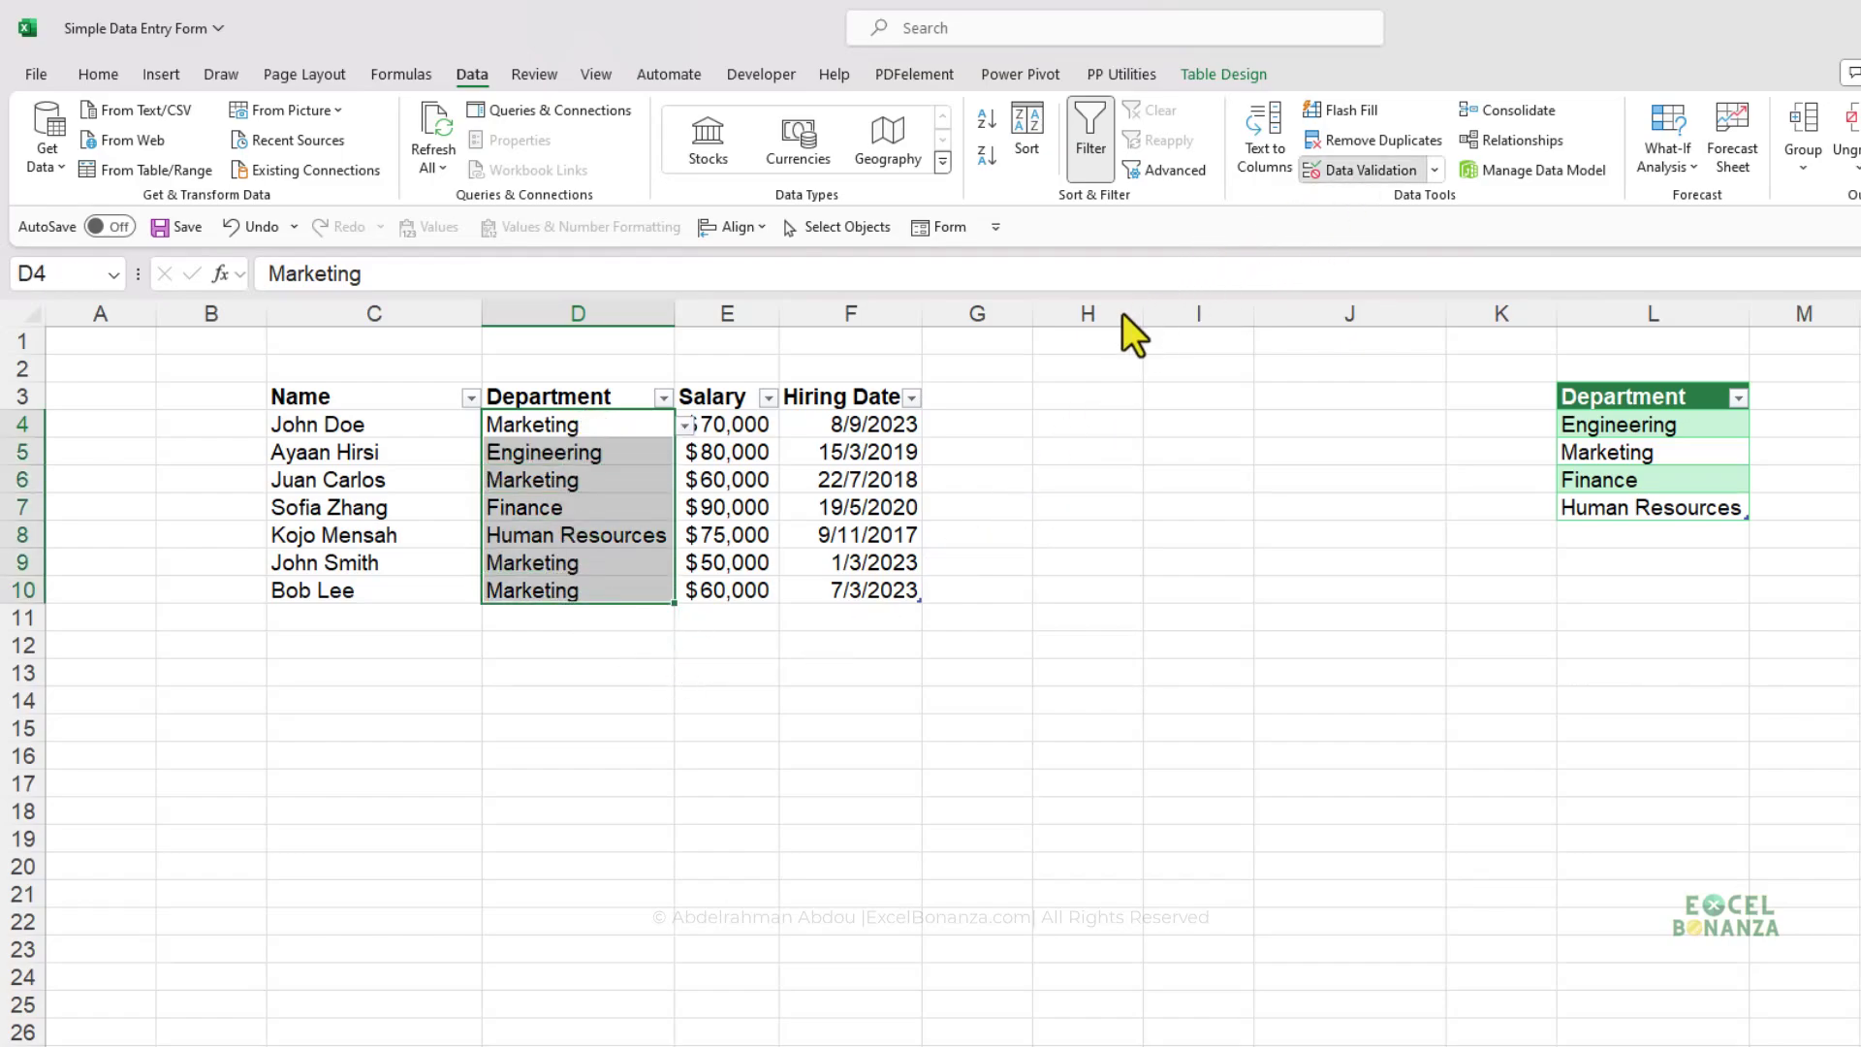
left_click(1249, 346)
left_click(1290, 449)
type("Invalid")
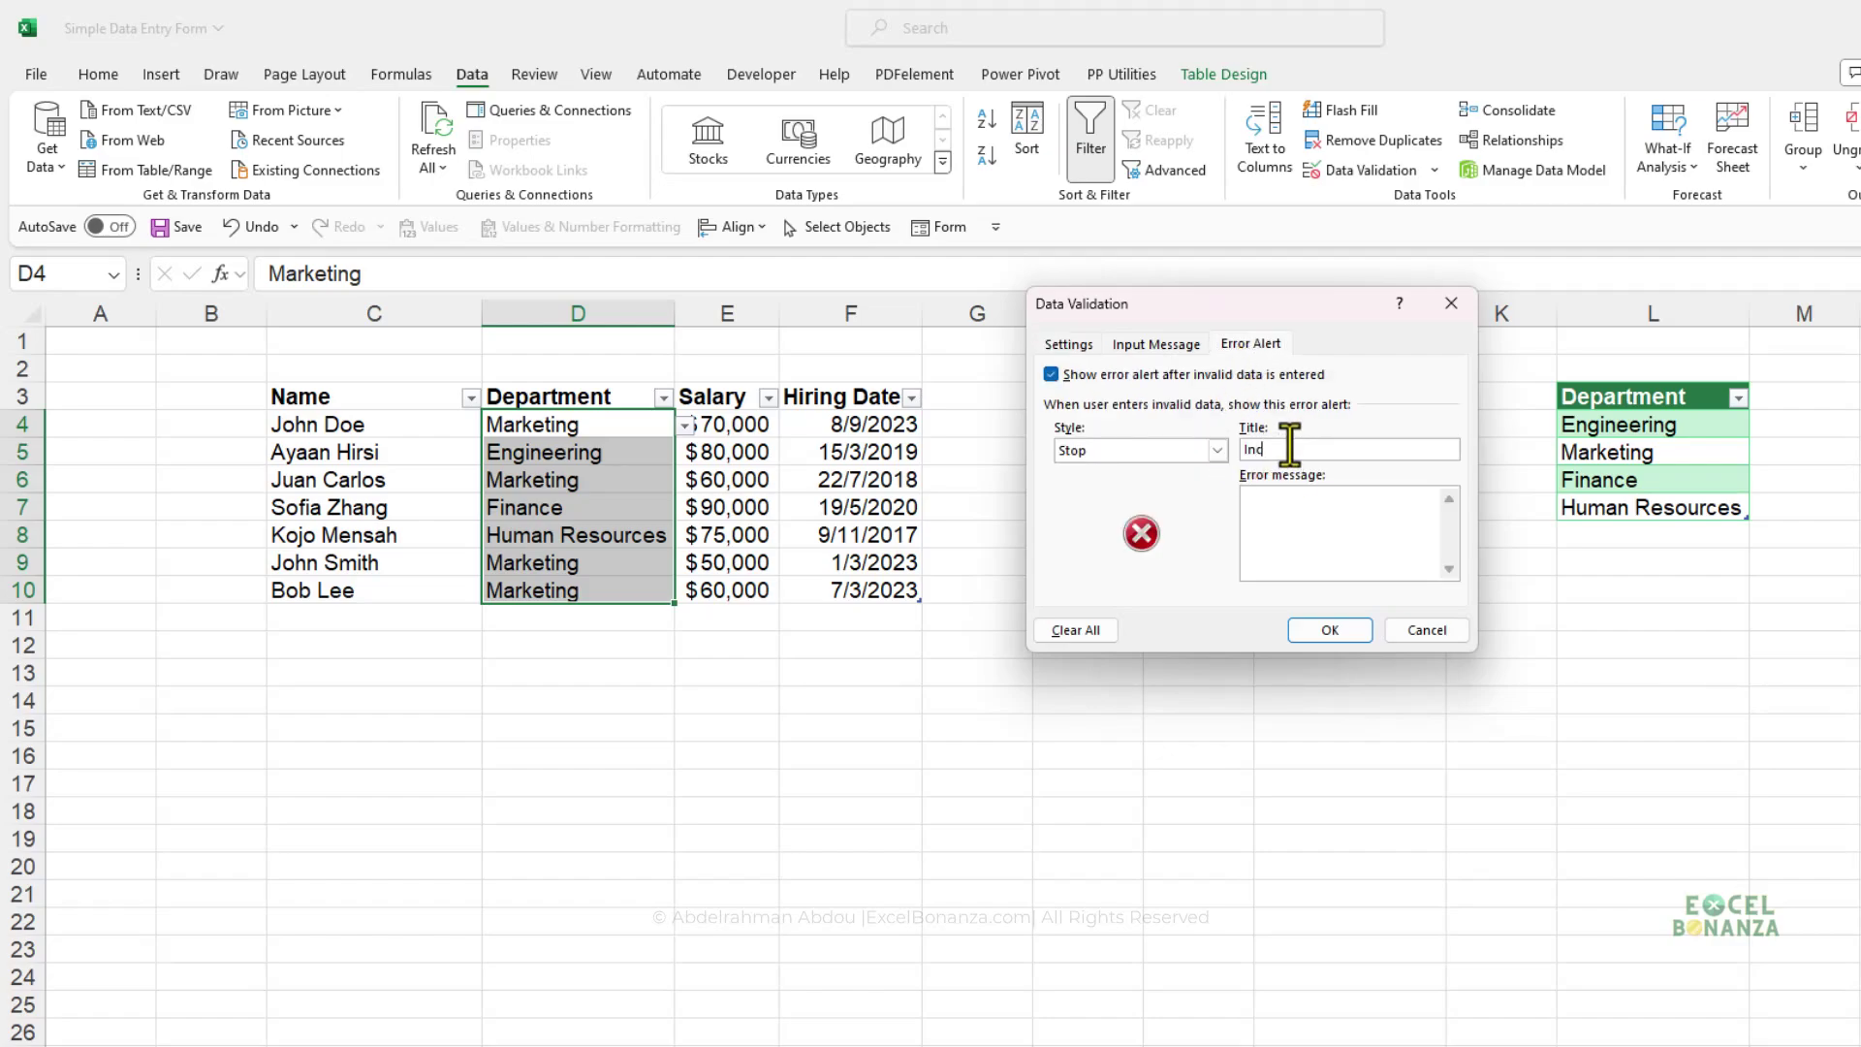
type(" Department")
left_click(1341, 523)
type("Please ")
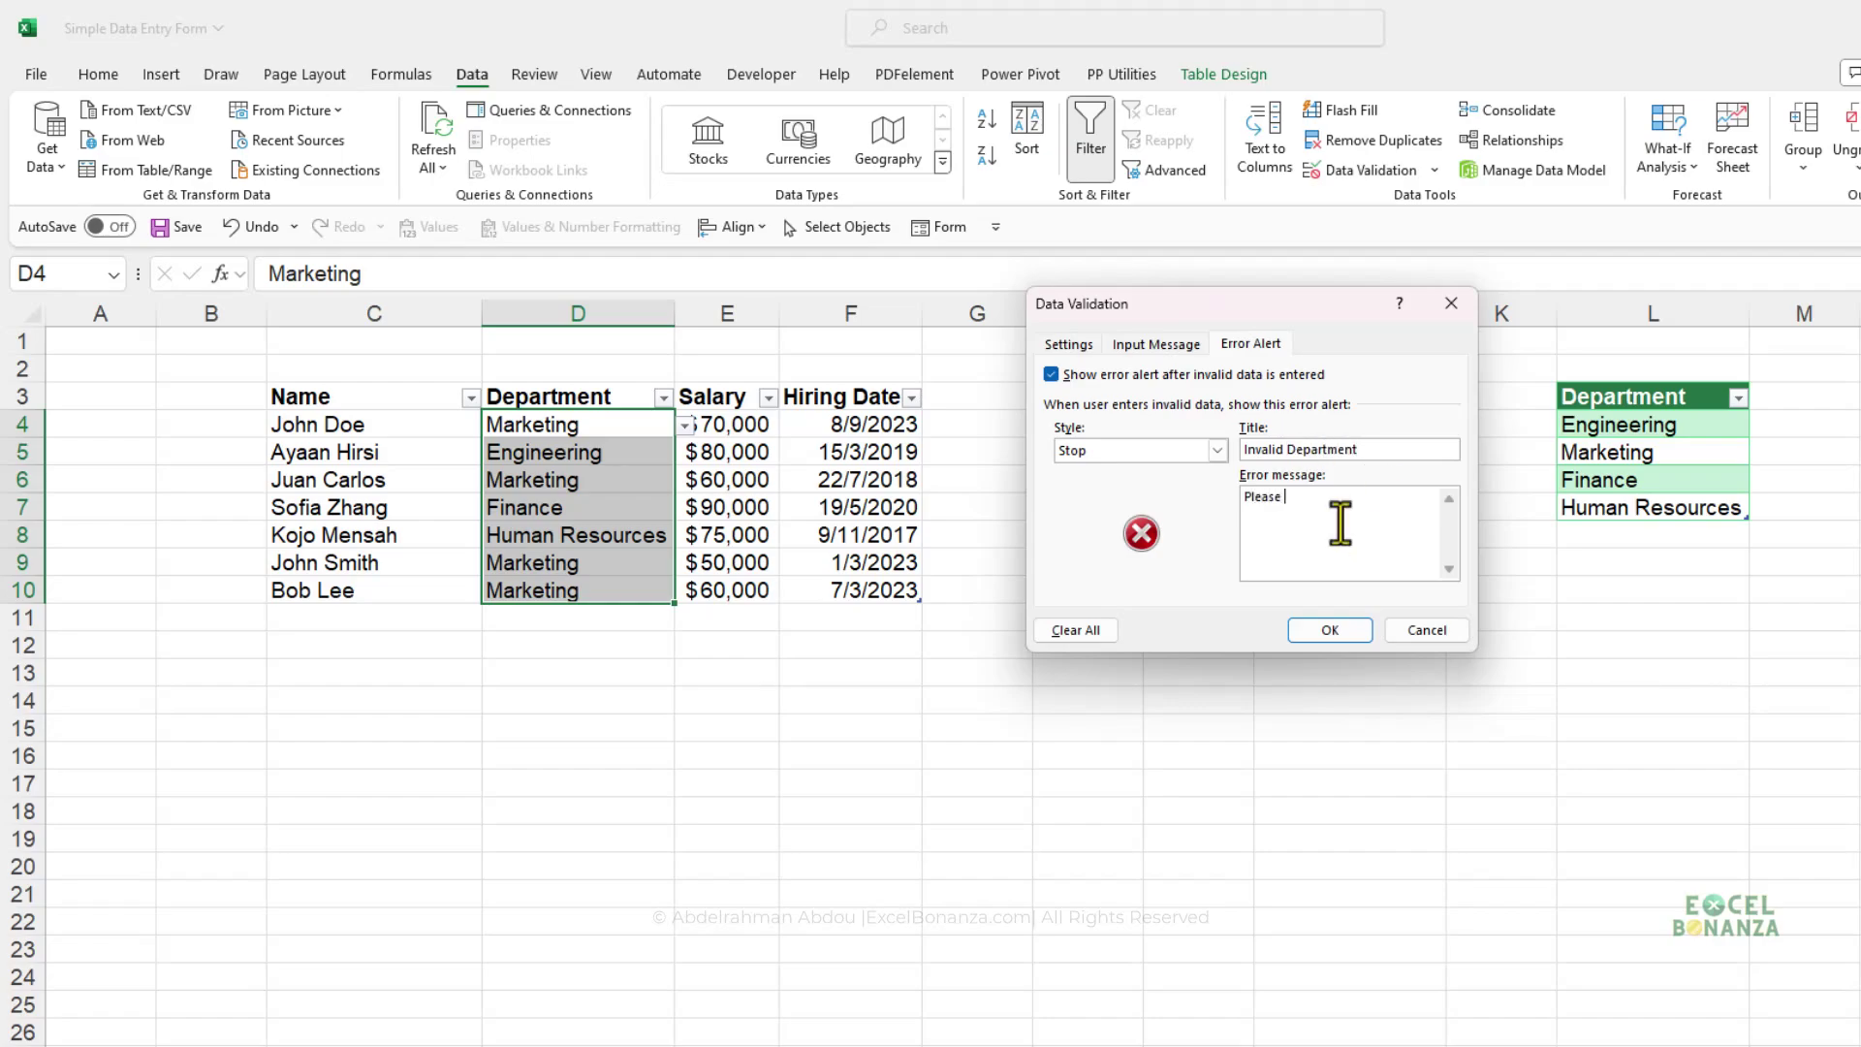
type("enter a department from the list")
left_click(1355, 638)
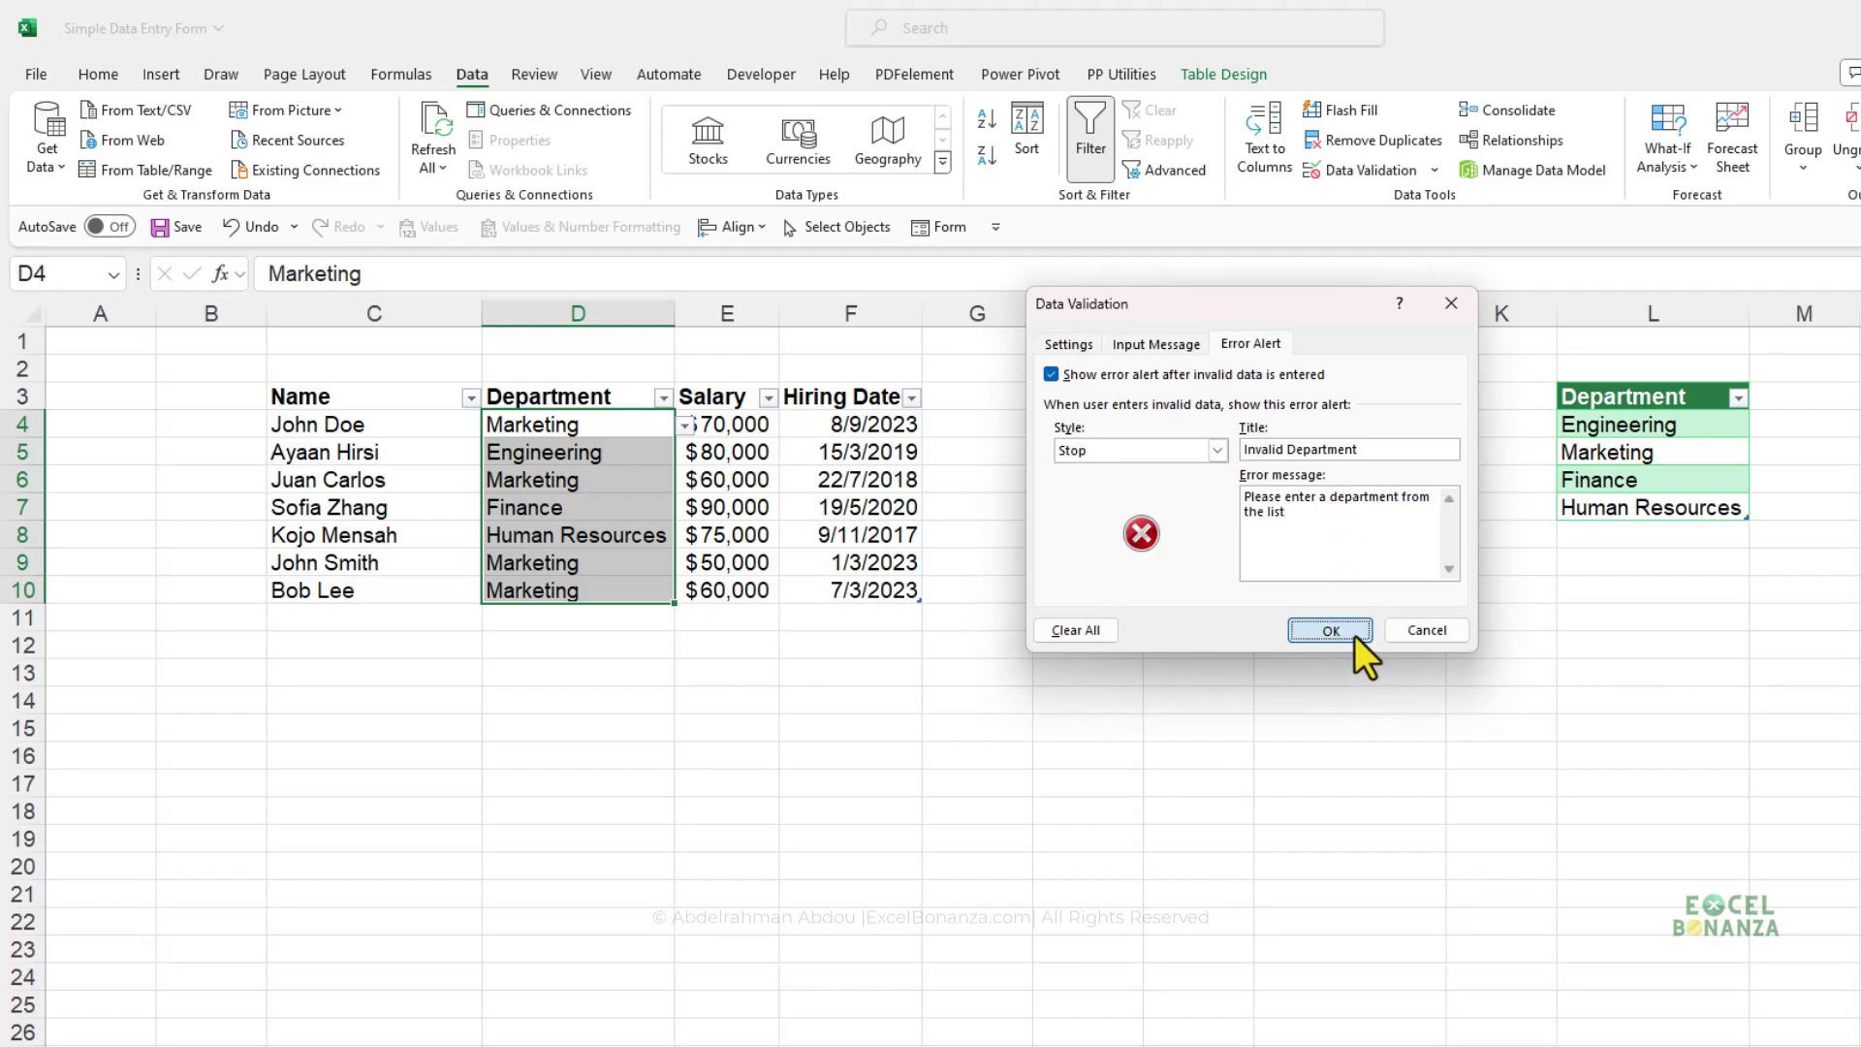
left_click(602, 447)
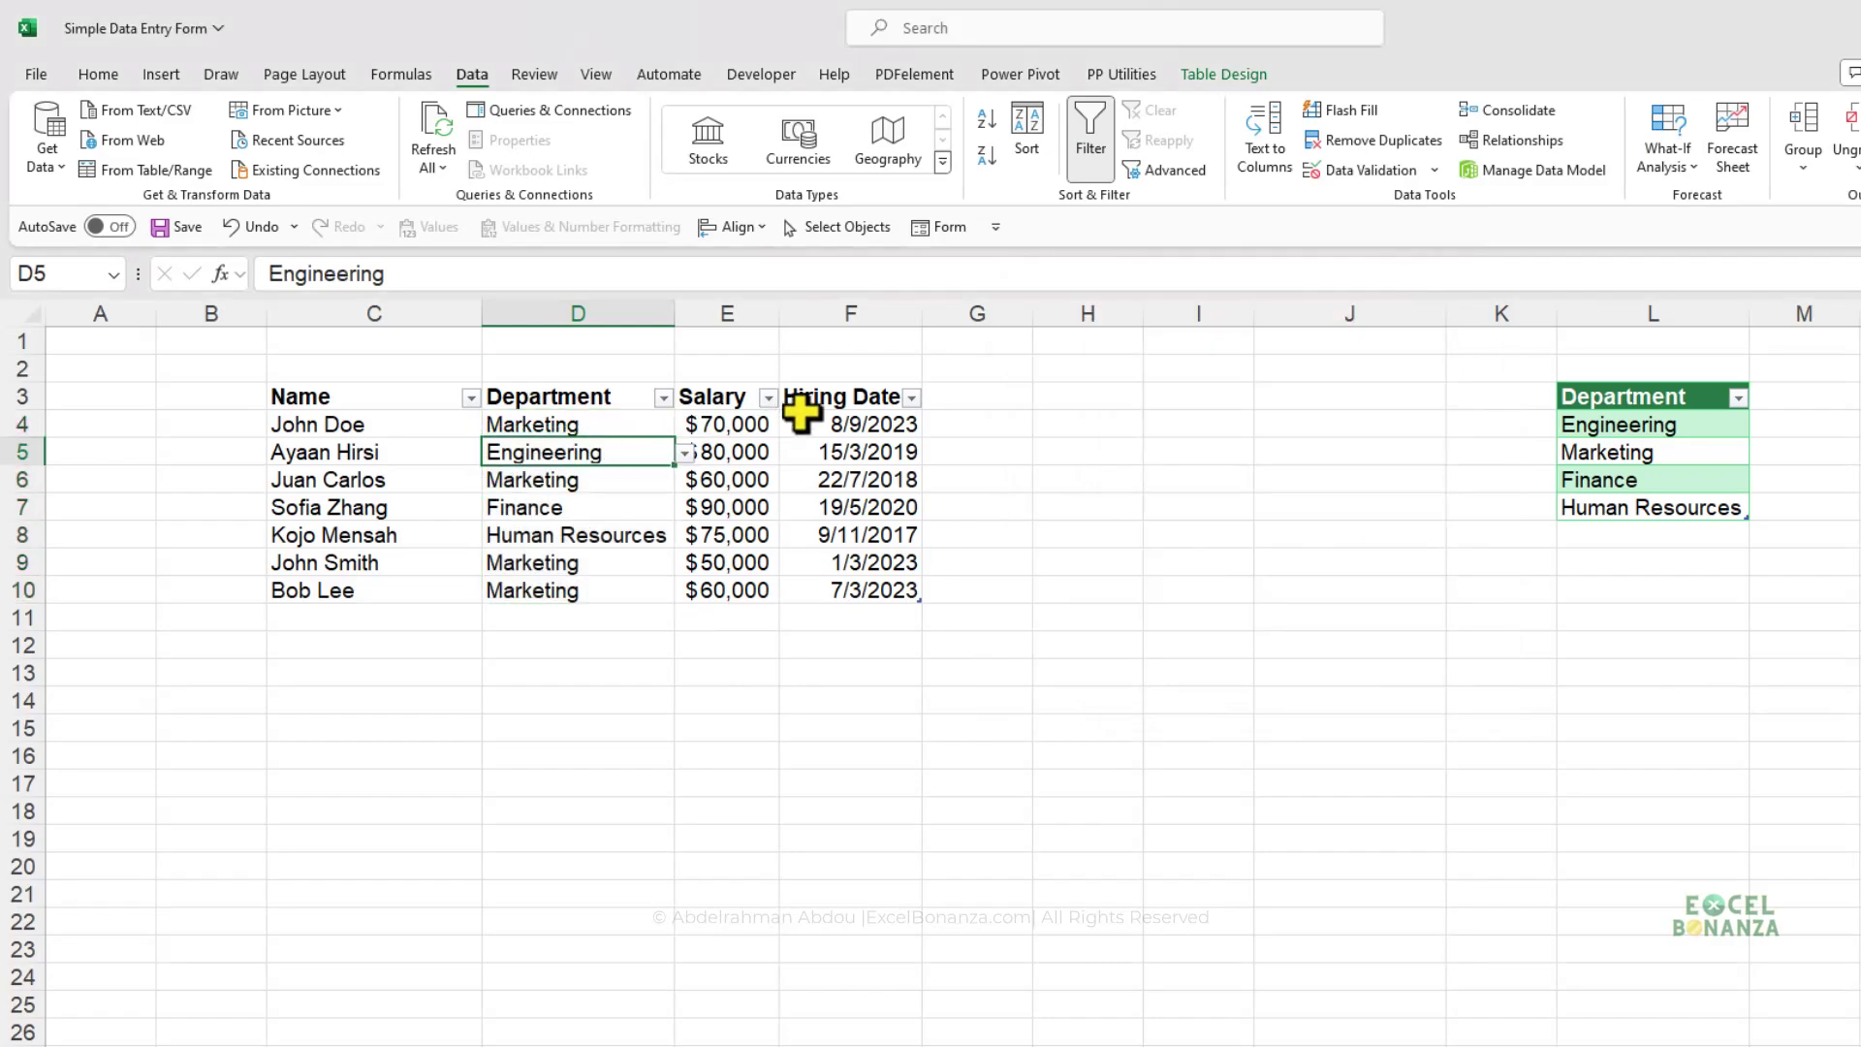
left_click(937, 228)
left_click(1357, 367)
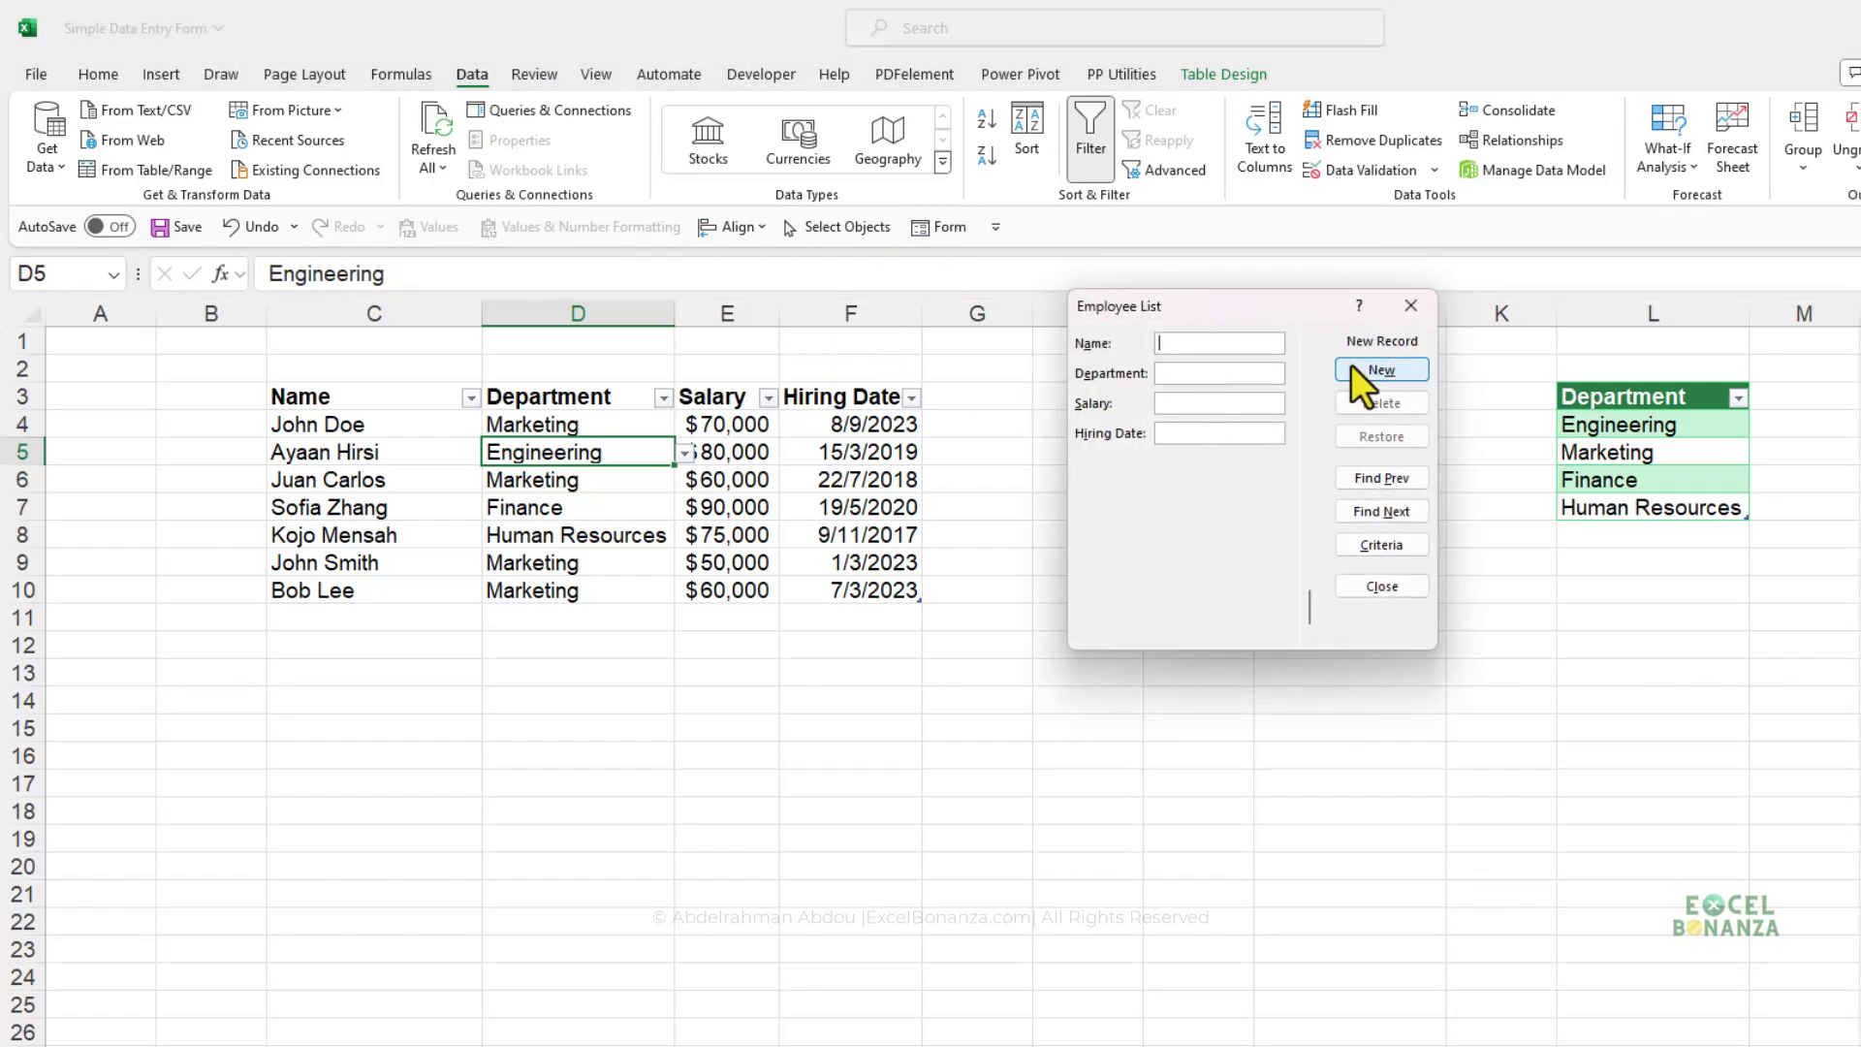
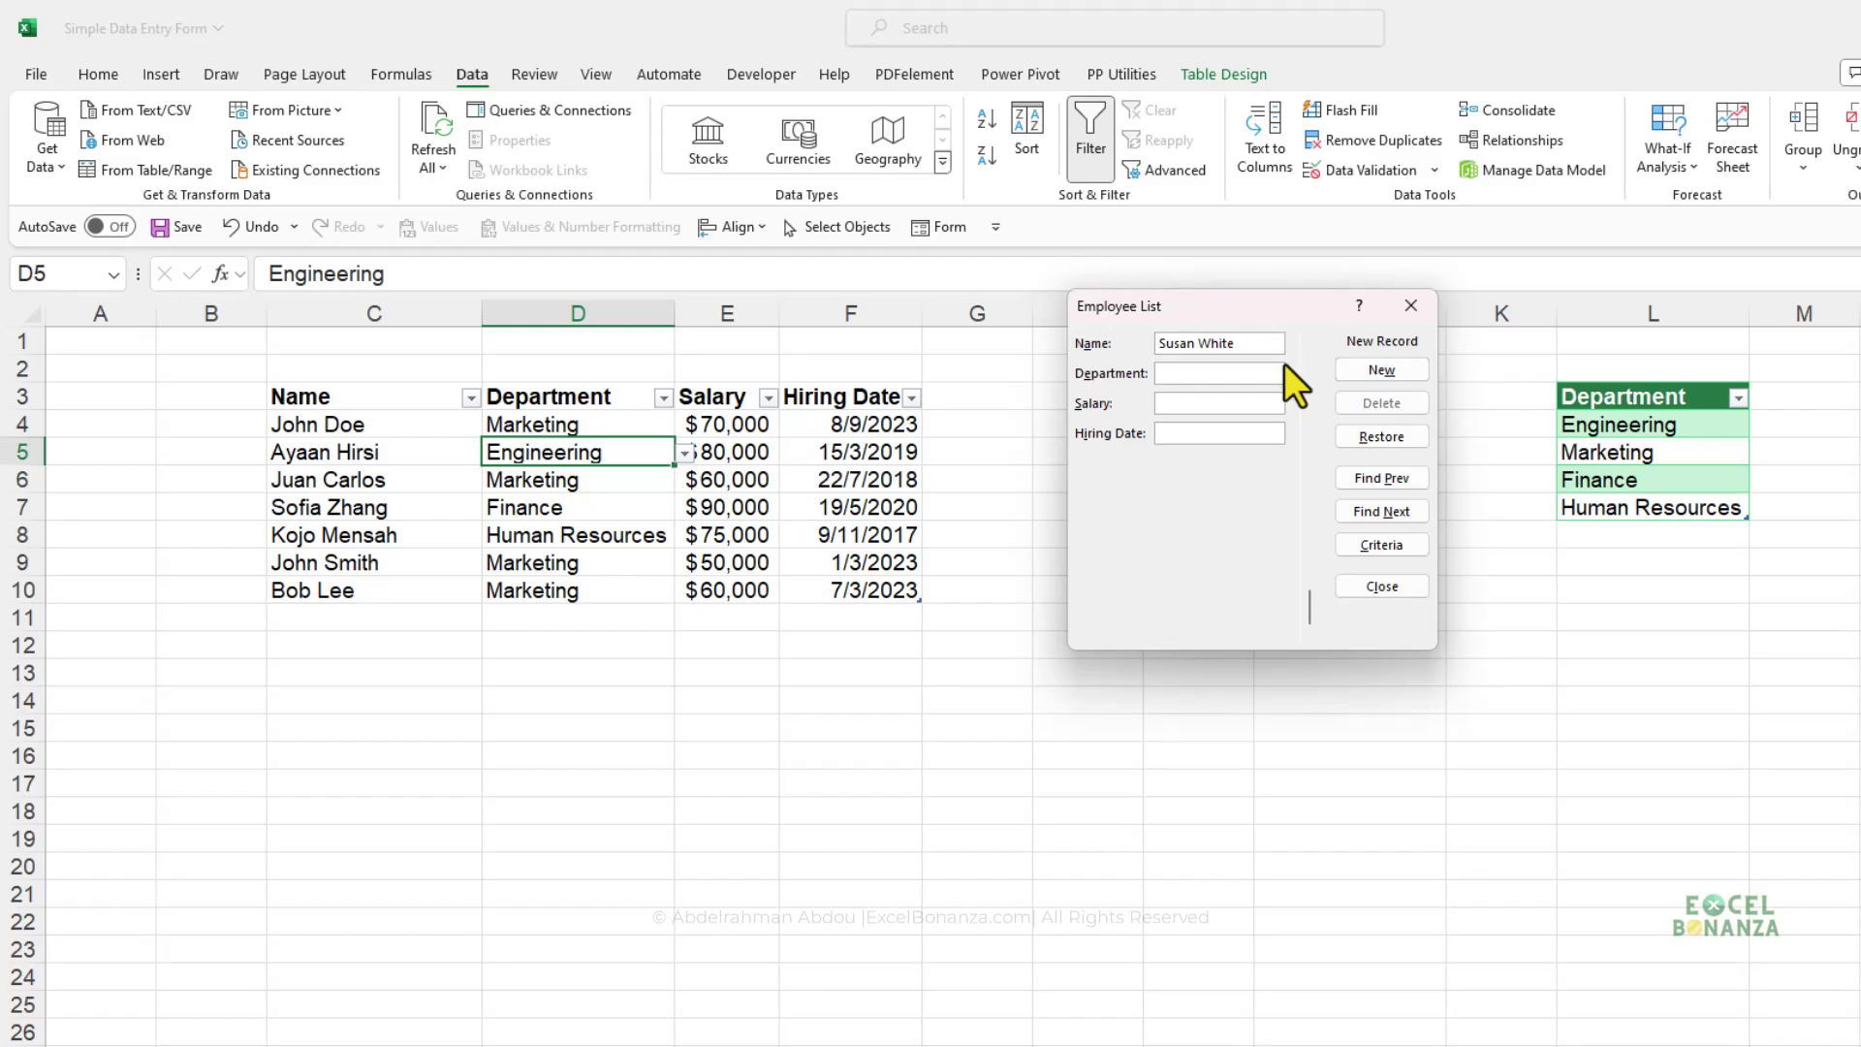
type("XYZ")
type("60000")
key("Tab")
type("07/09/2023")
key("Return")
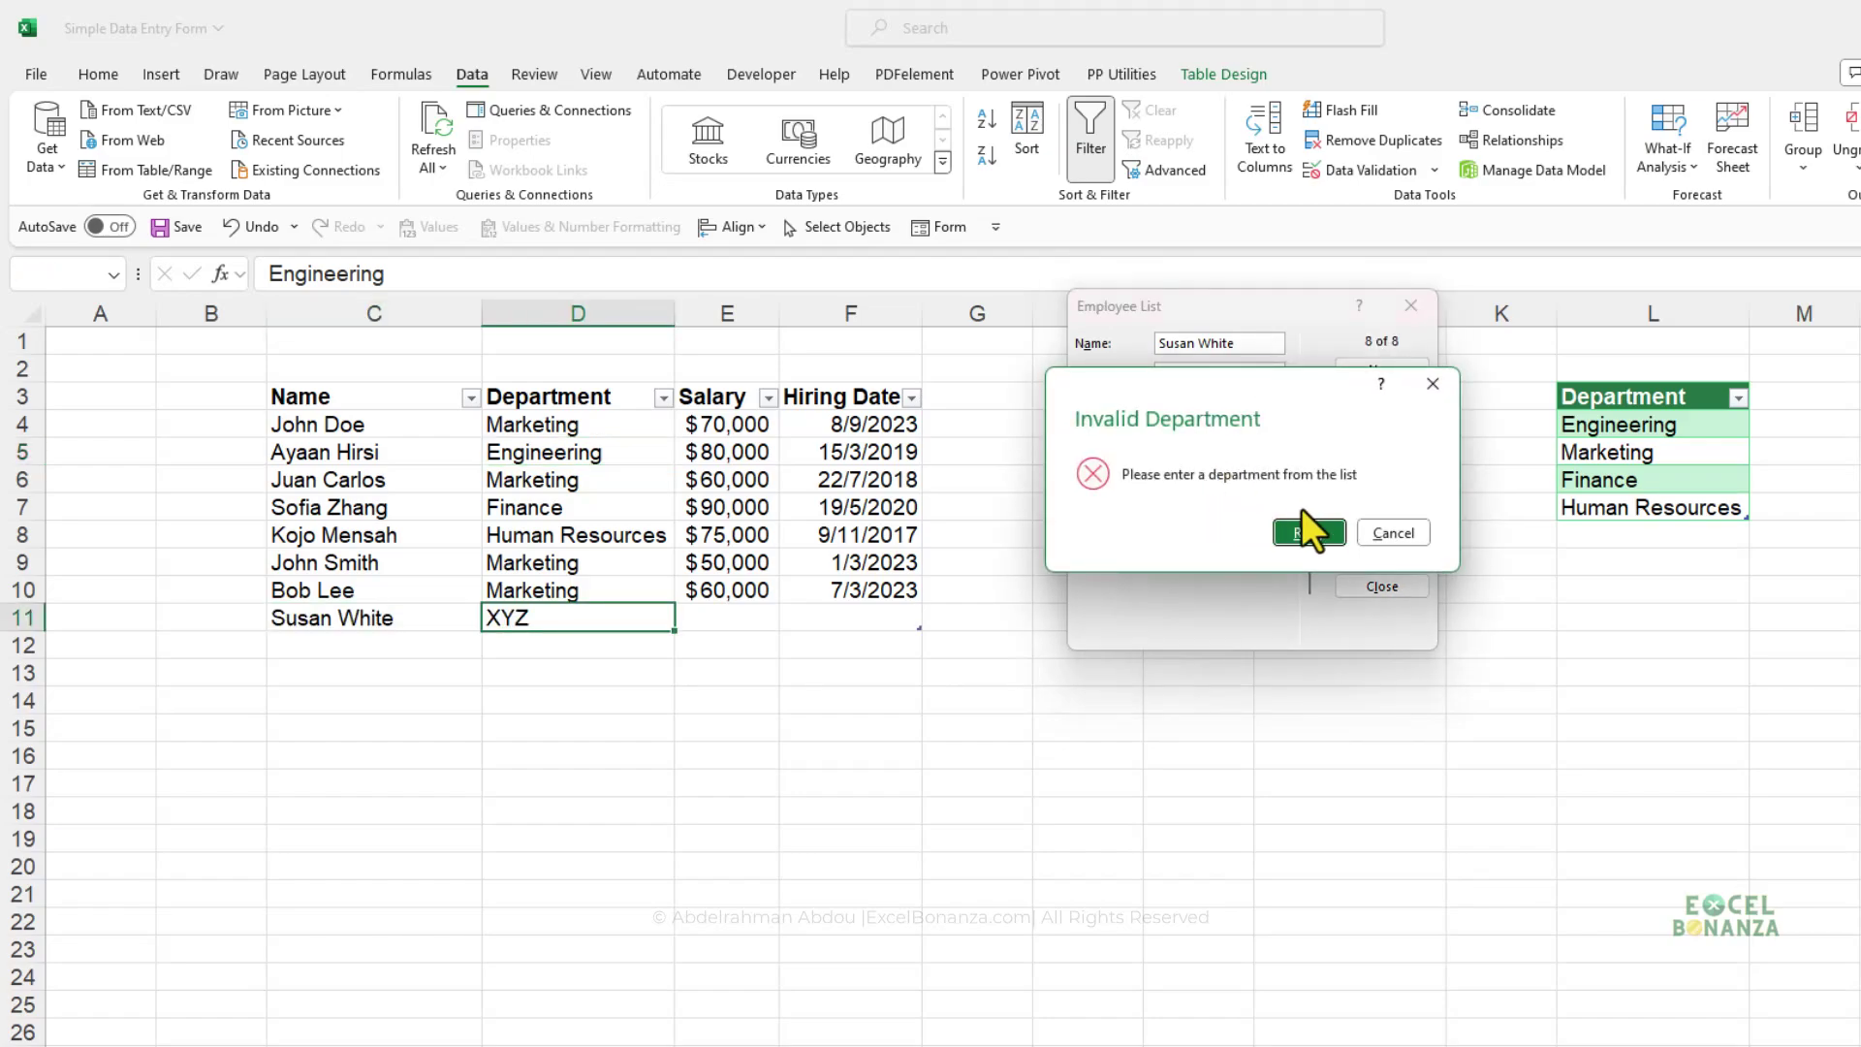
left_click(1389, 532)
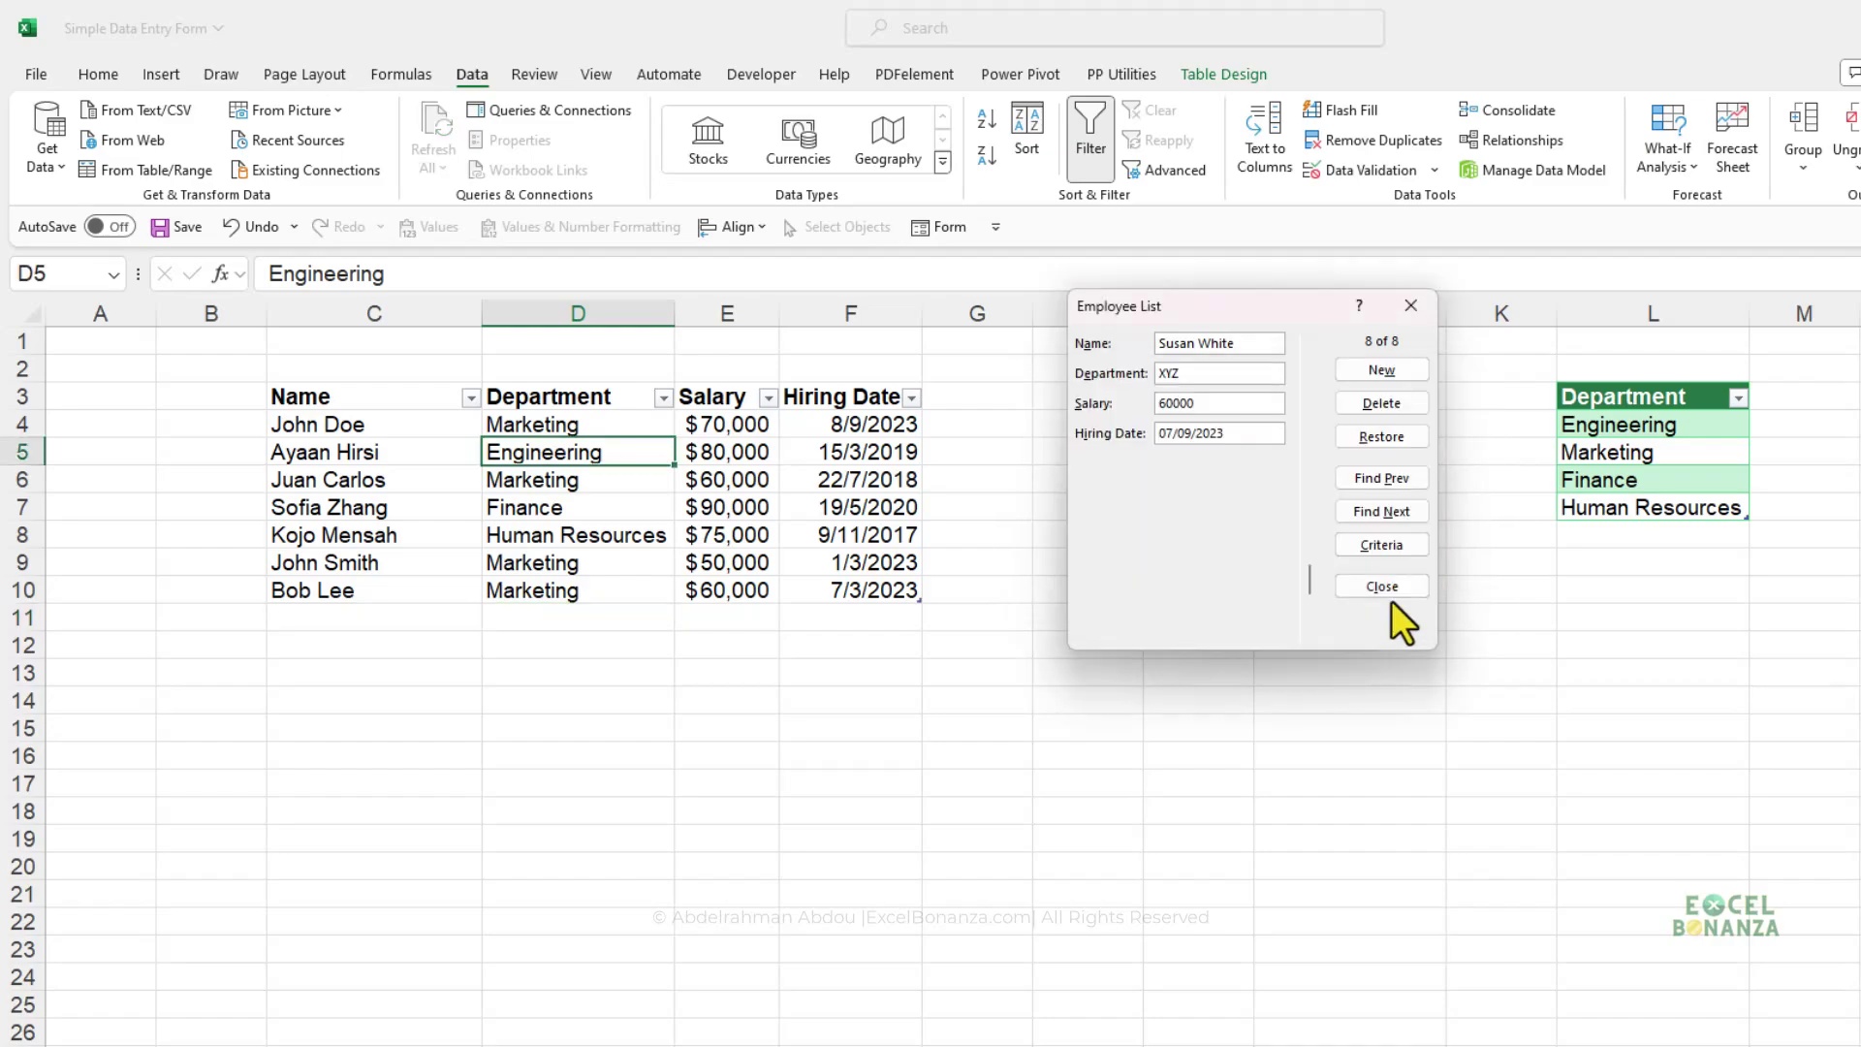
left_click(1409, 304)
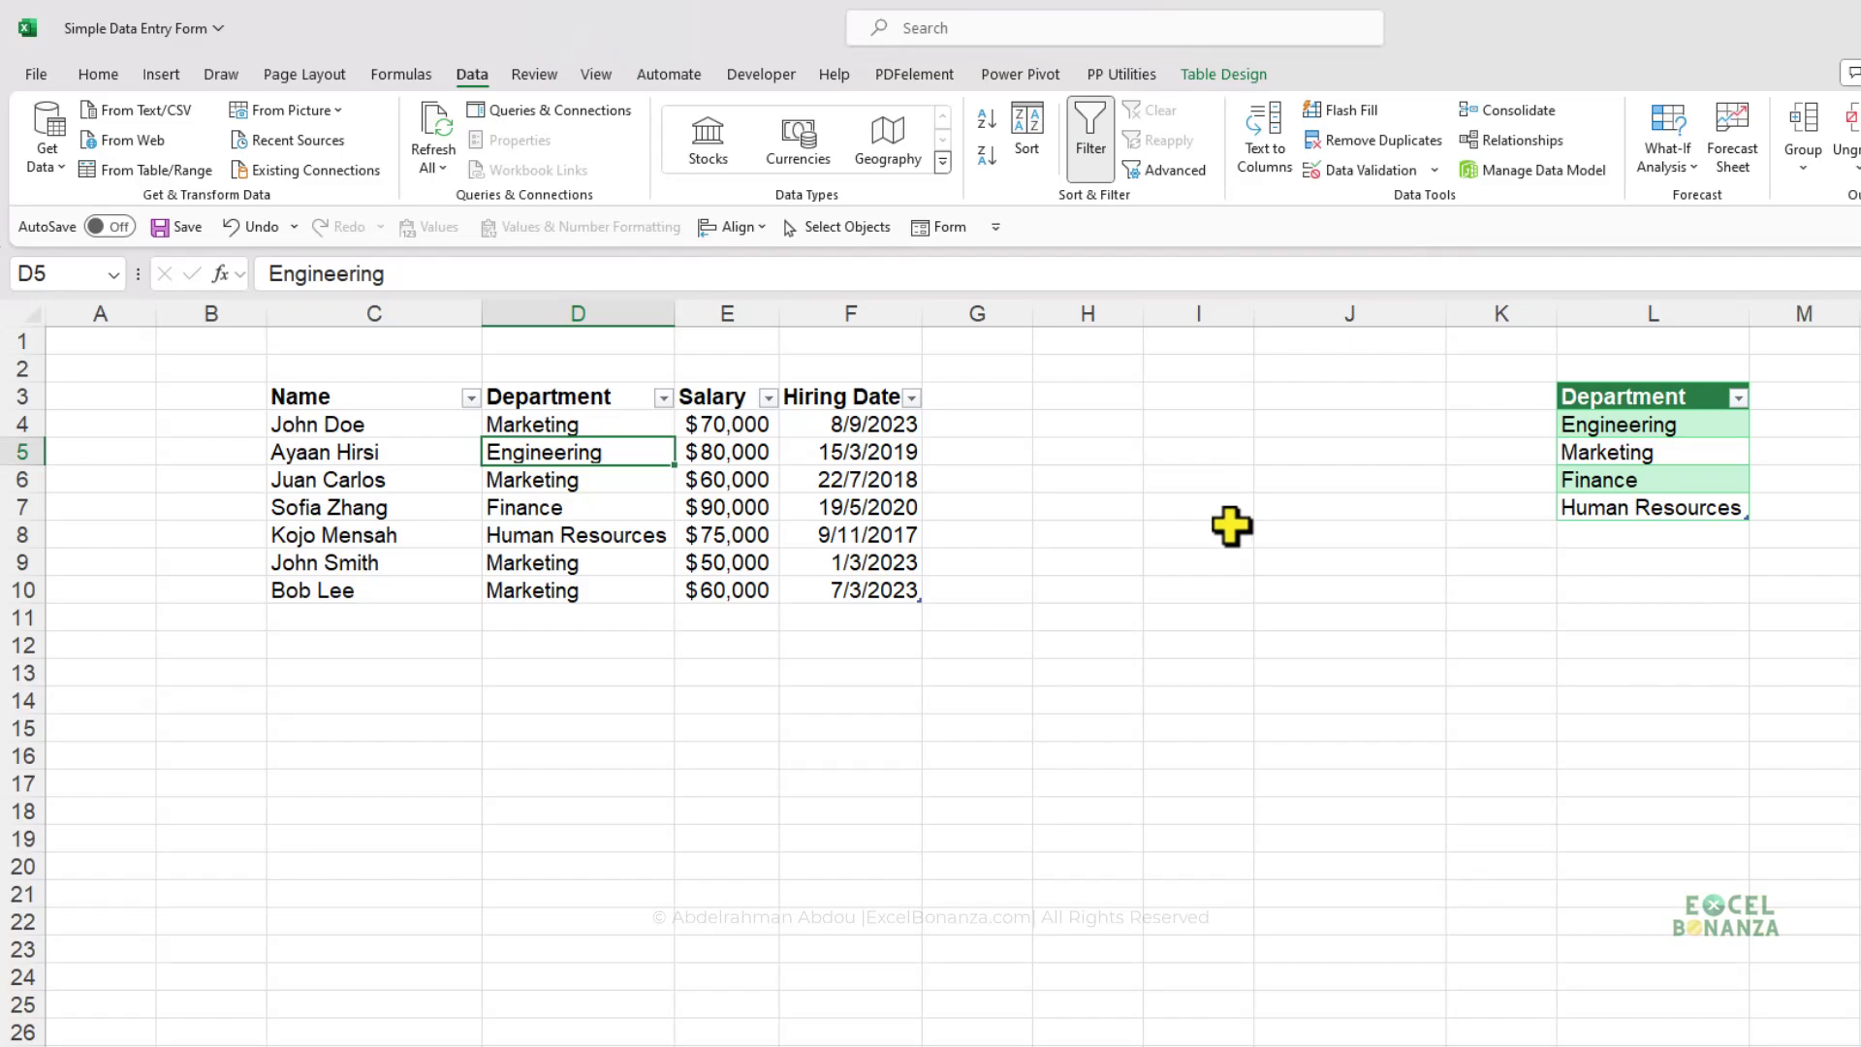
left_click(1648, 535)
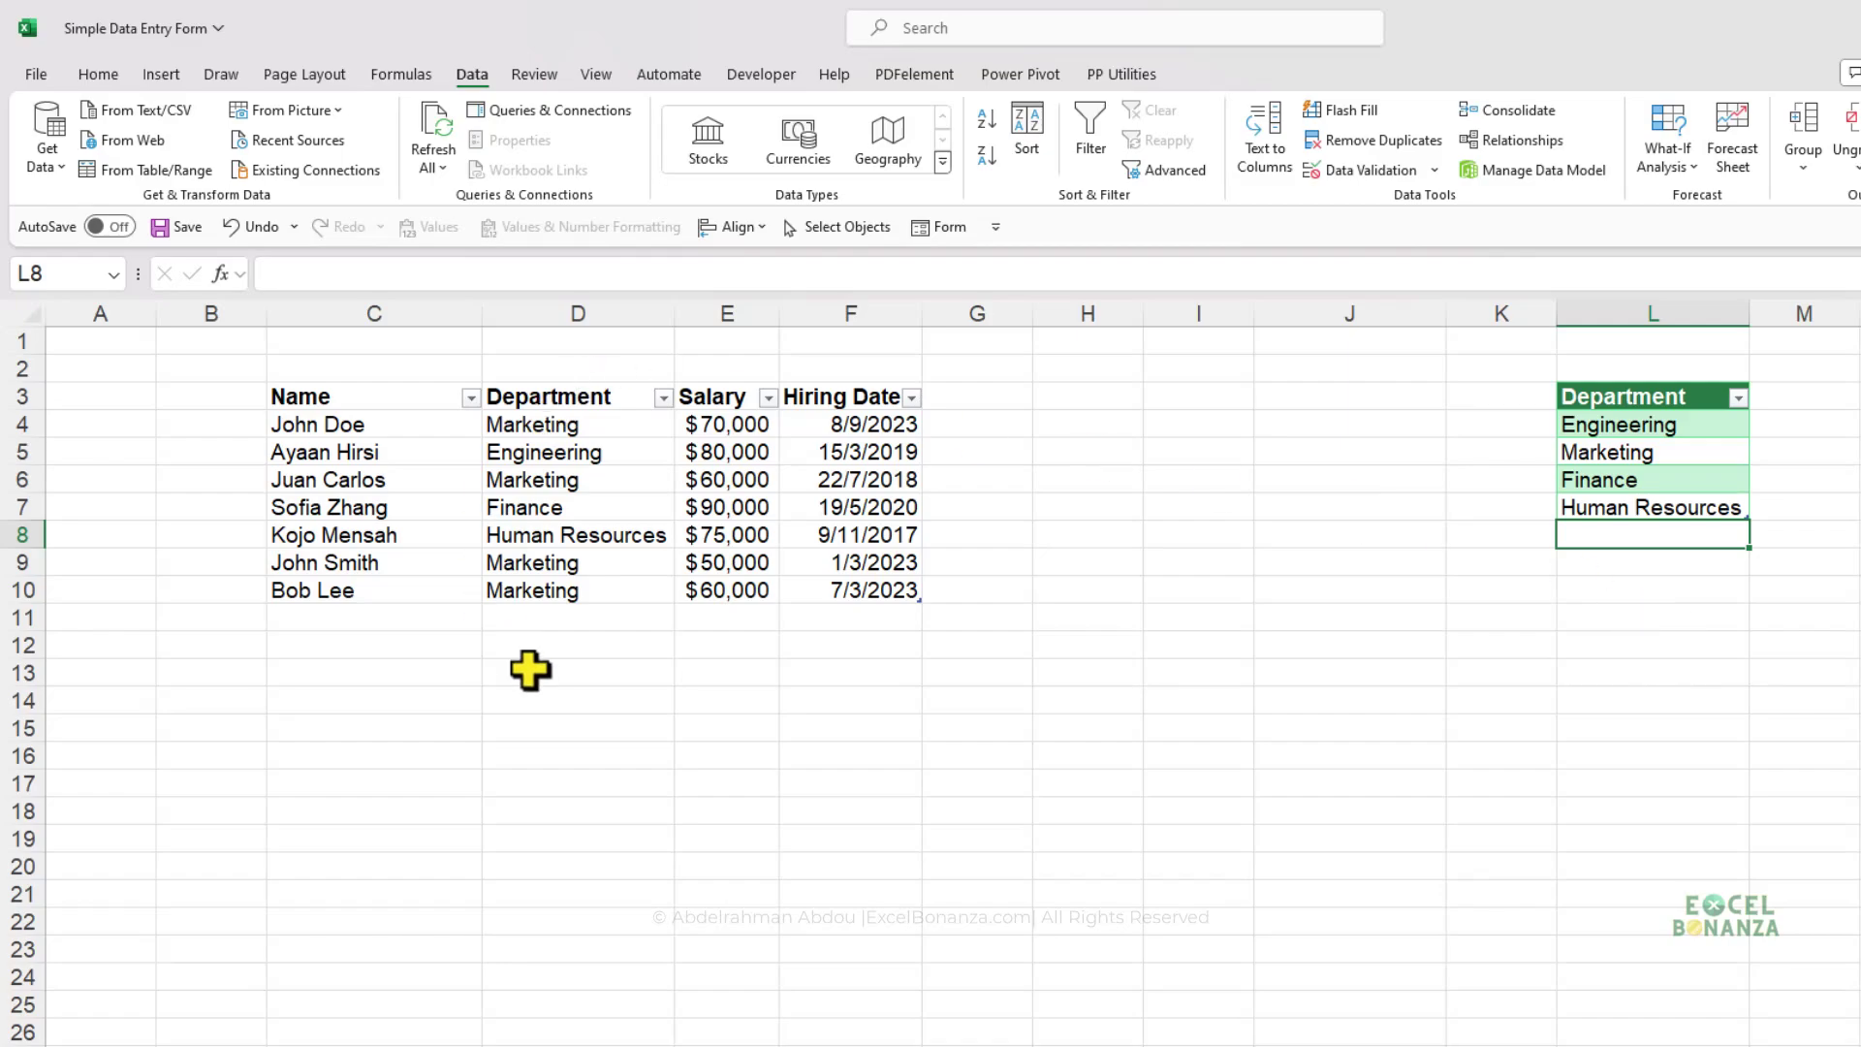
- Add Design to the department list in L8
type("Design")
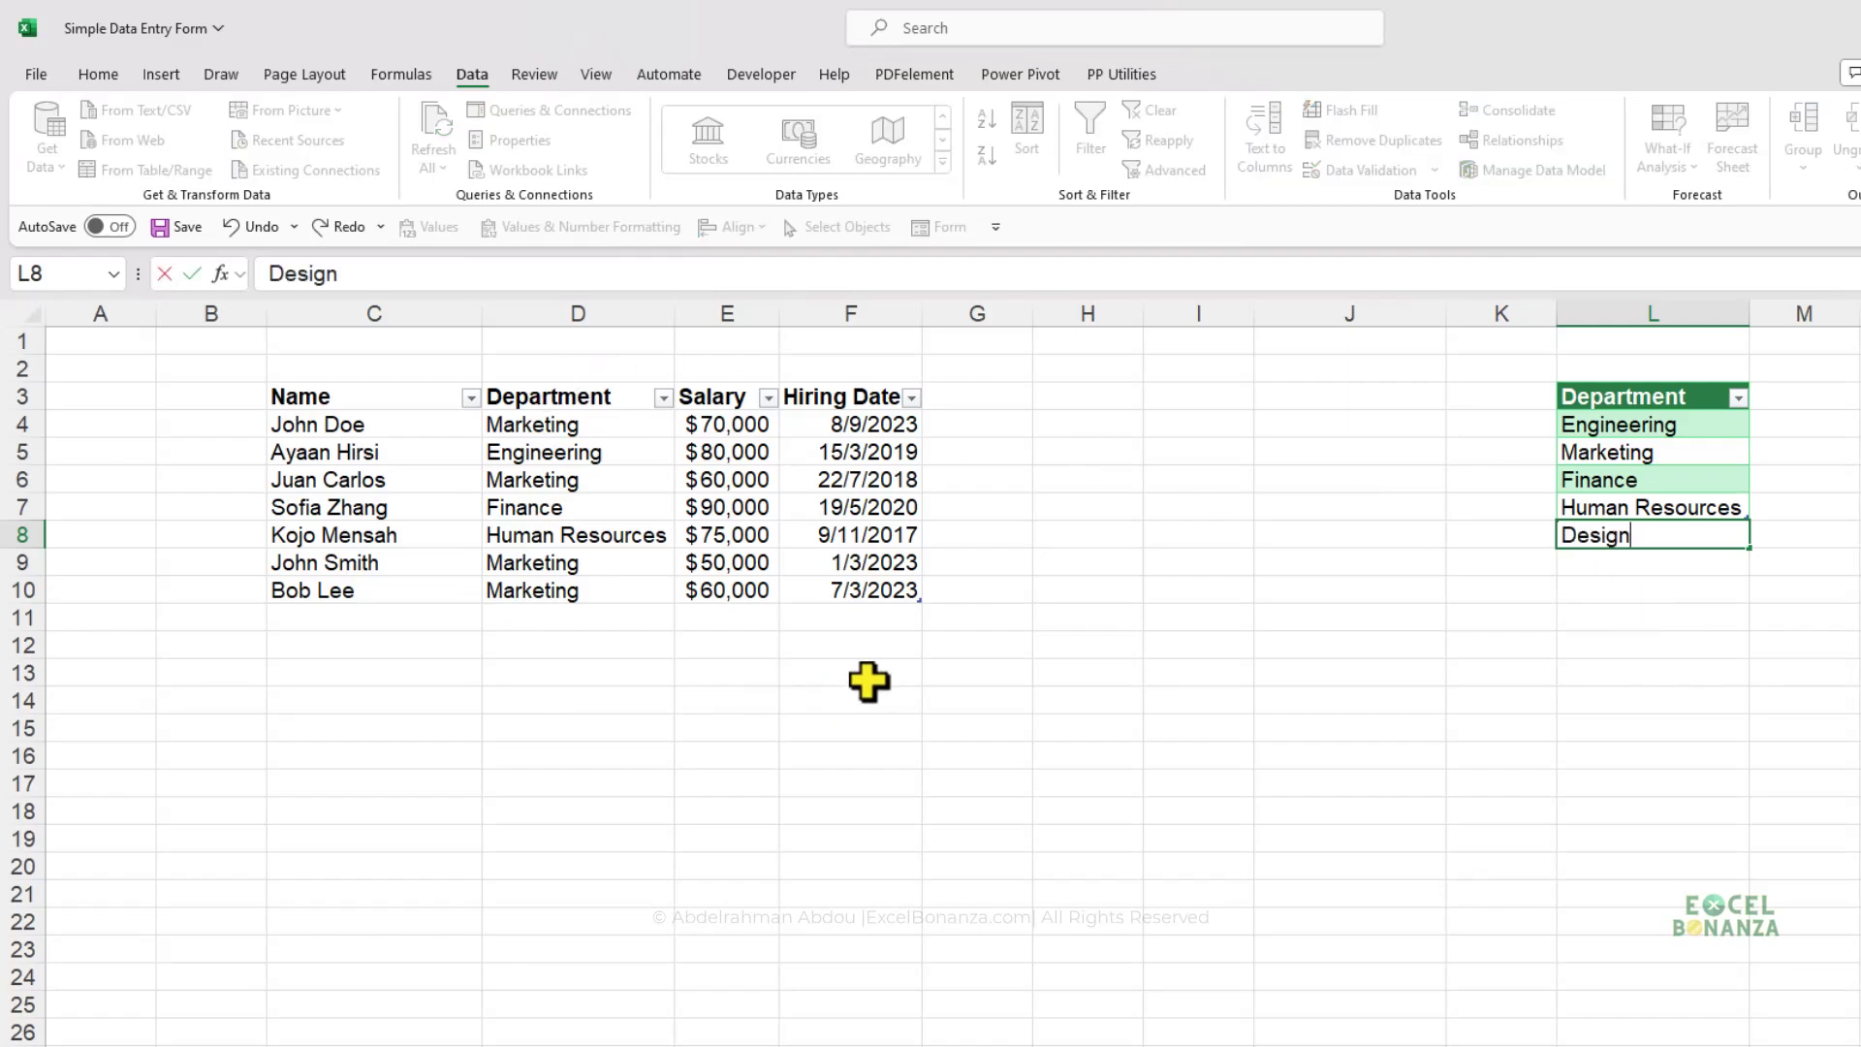
key("Return")
left_click(618, 514)
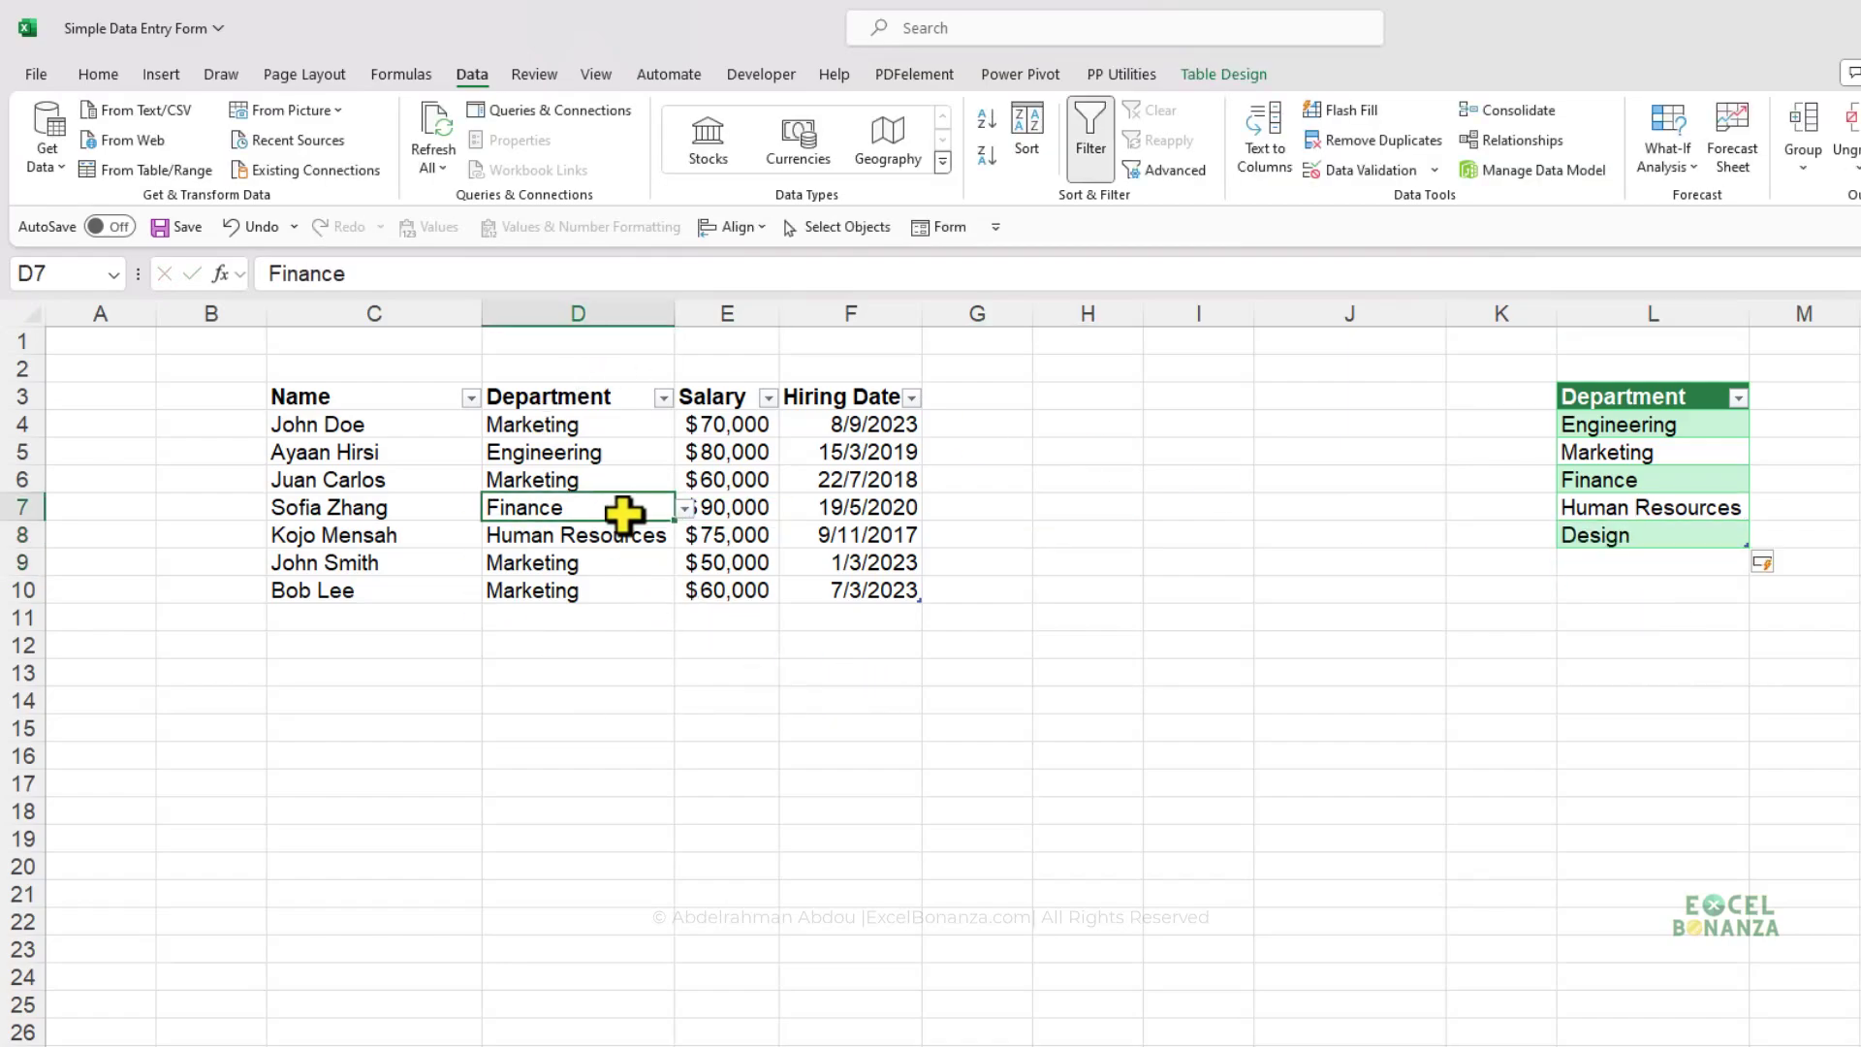
- Add a new employee via the data Form: Design department, salary 60000, hired 9/8/2023
left_click(941, 229)
left_click(1357, 370)
key("Tab")
type("Desi")
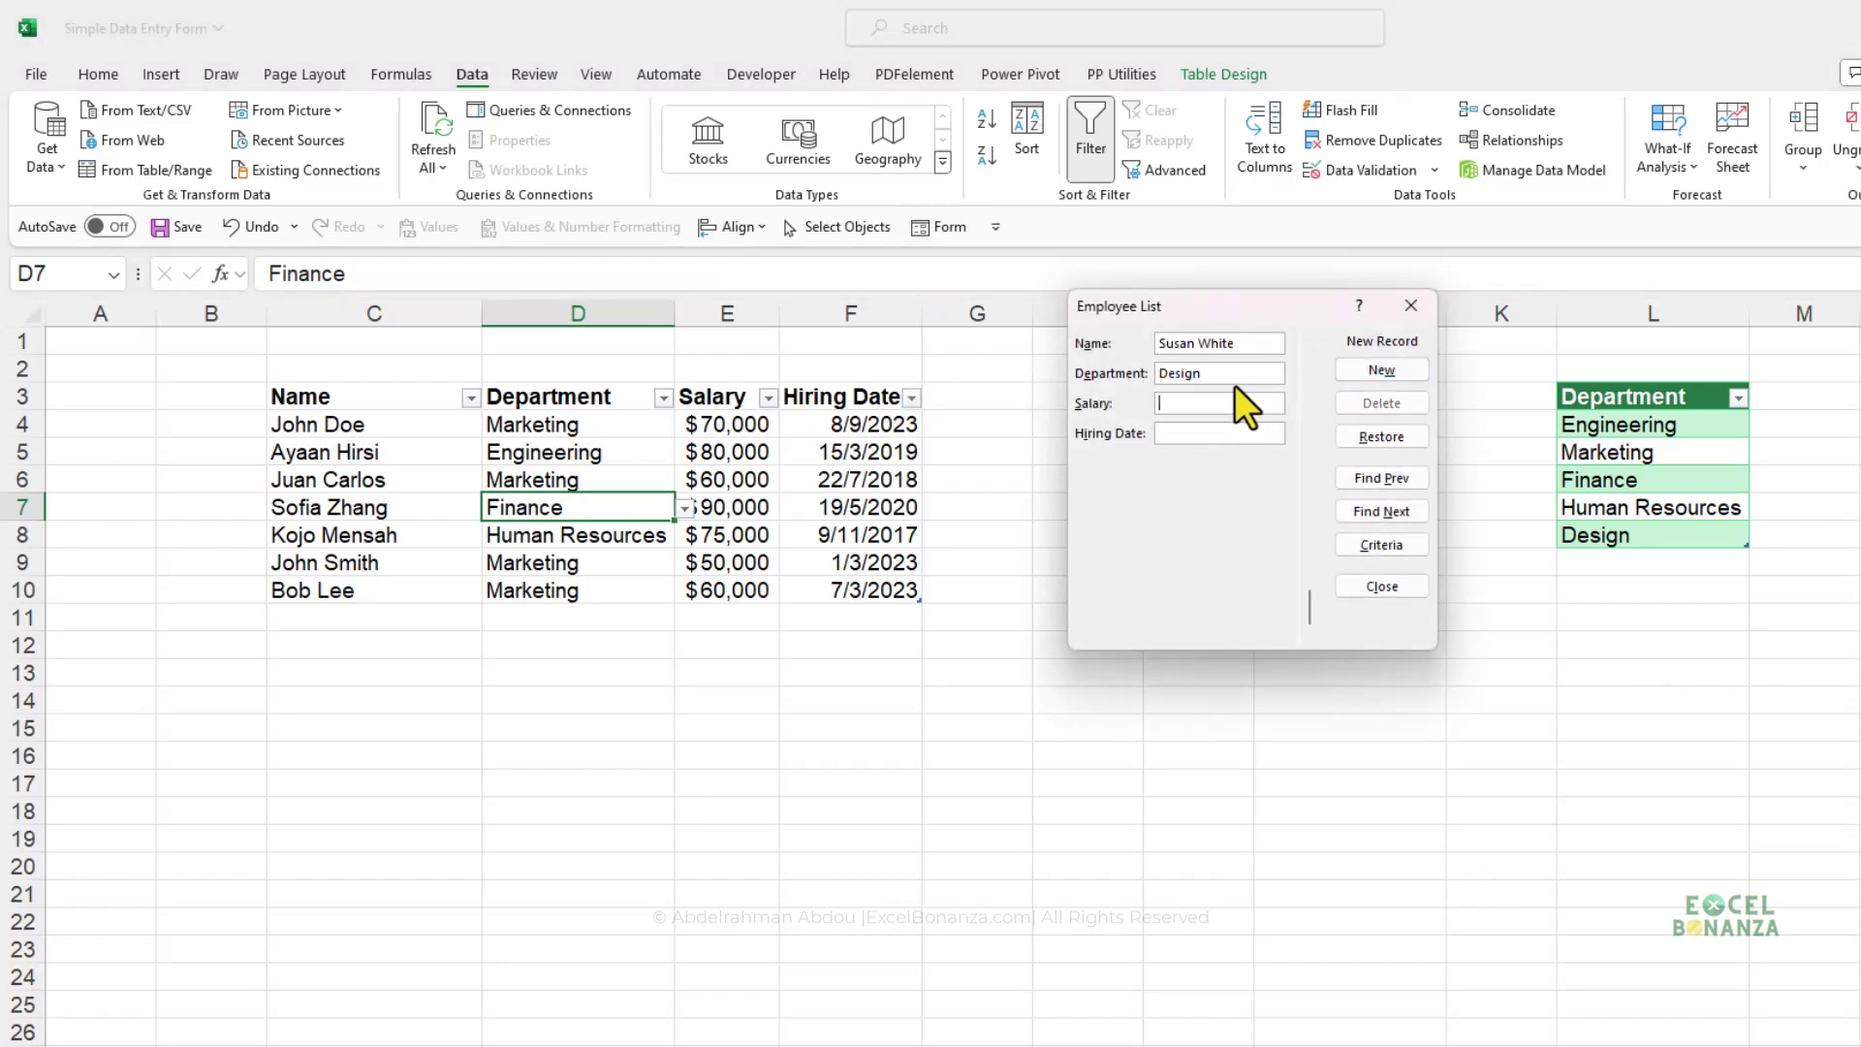
type("60000")
key("Tab")
type("09/")
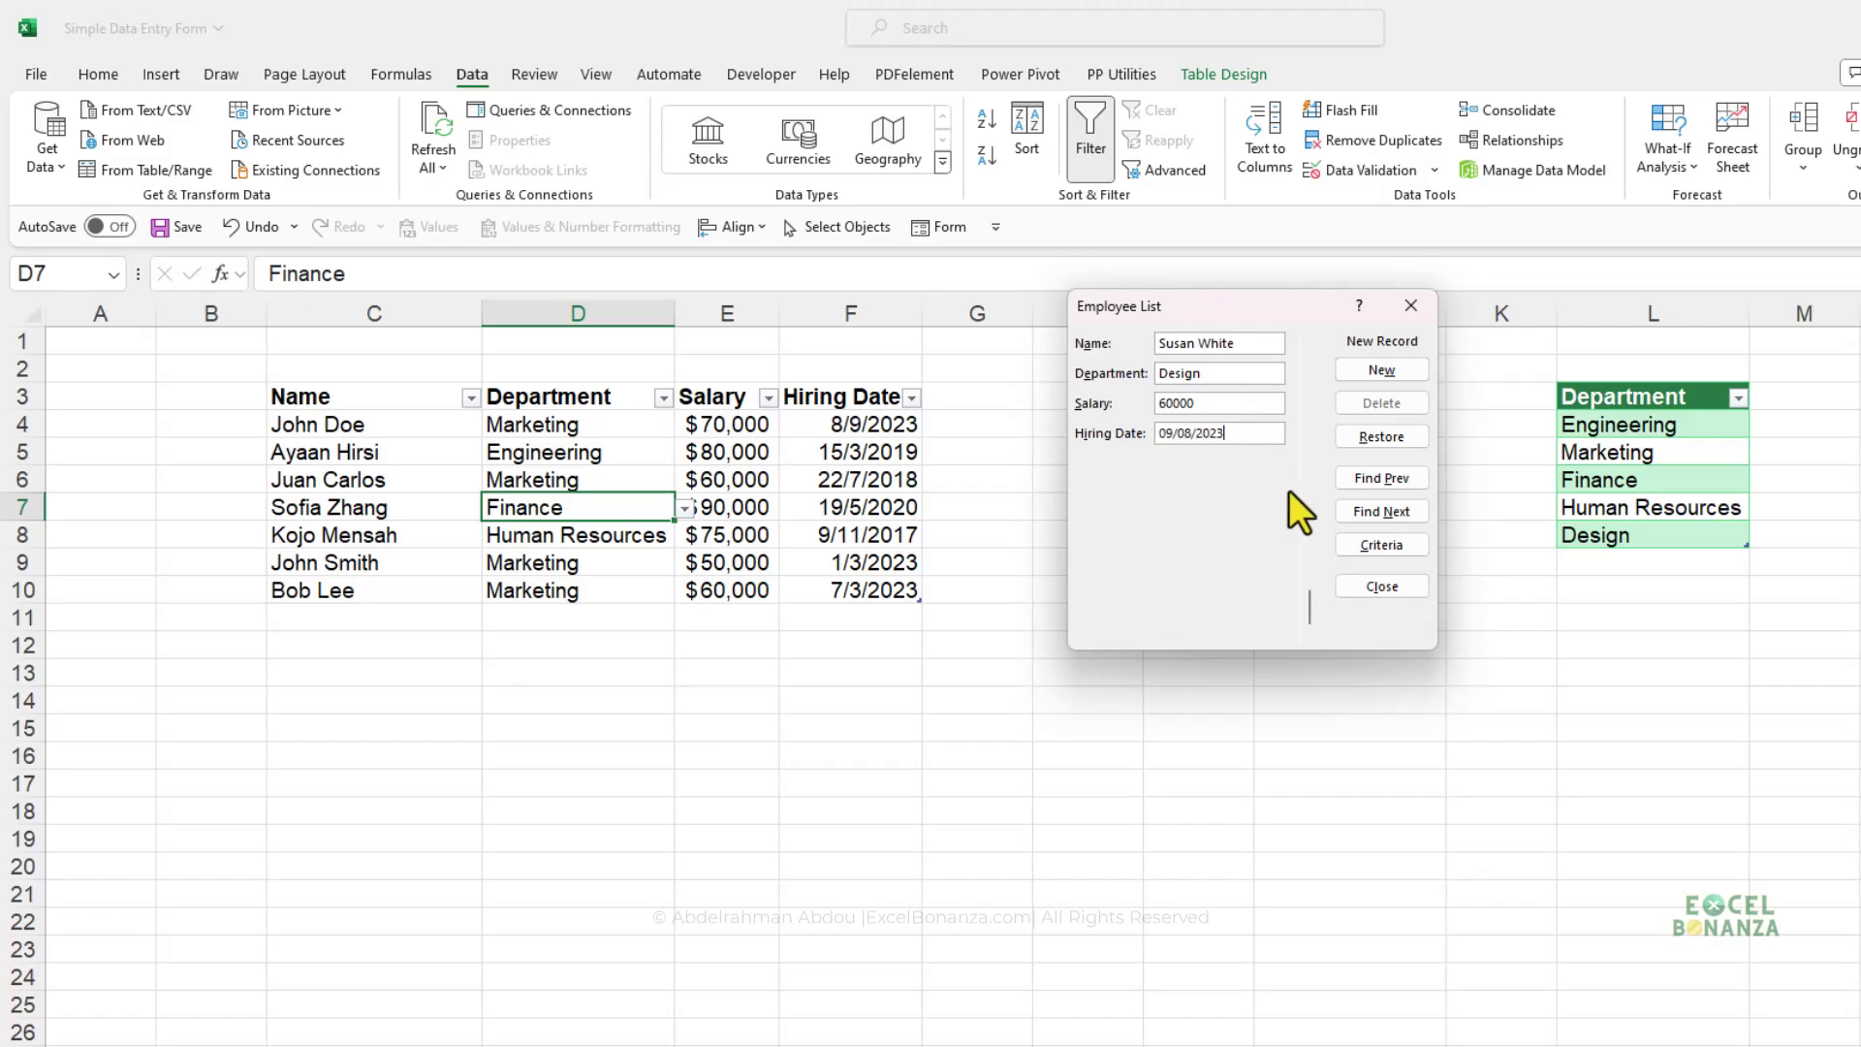
key("Return")
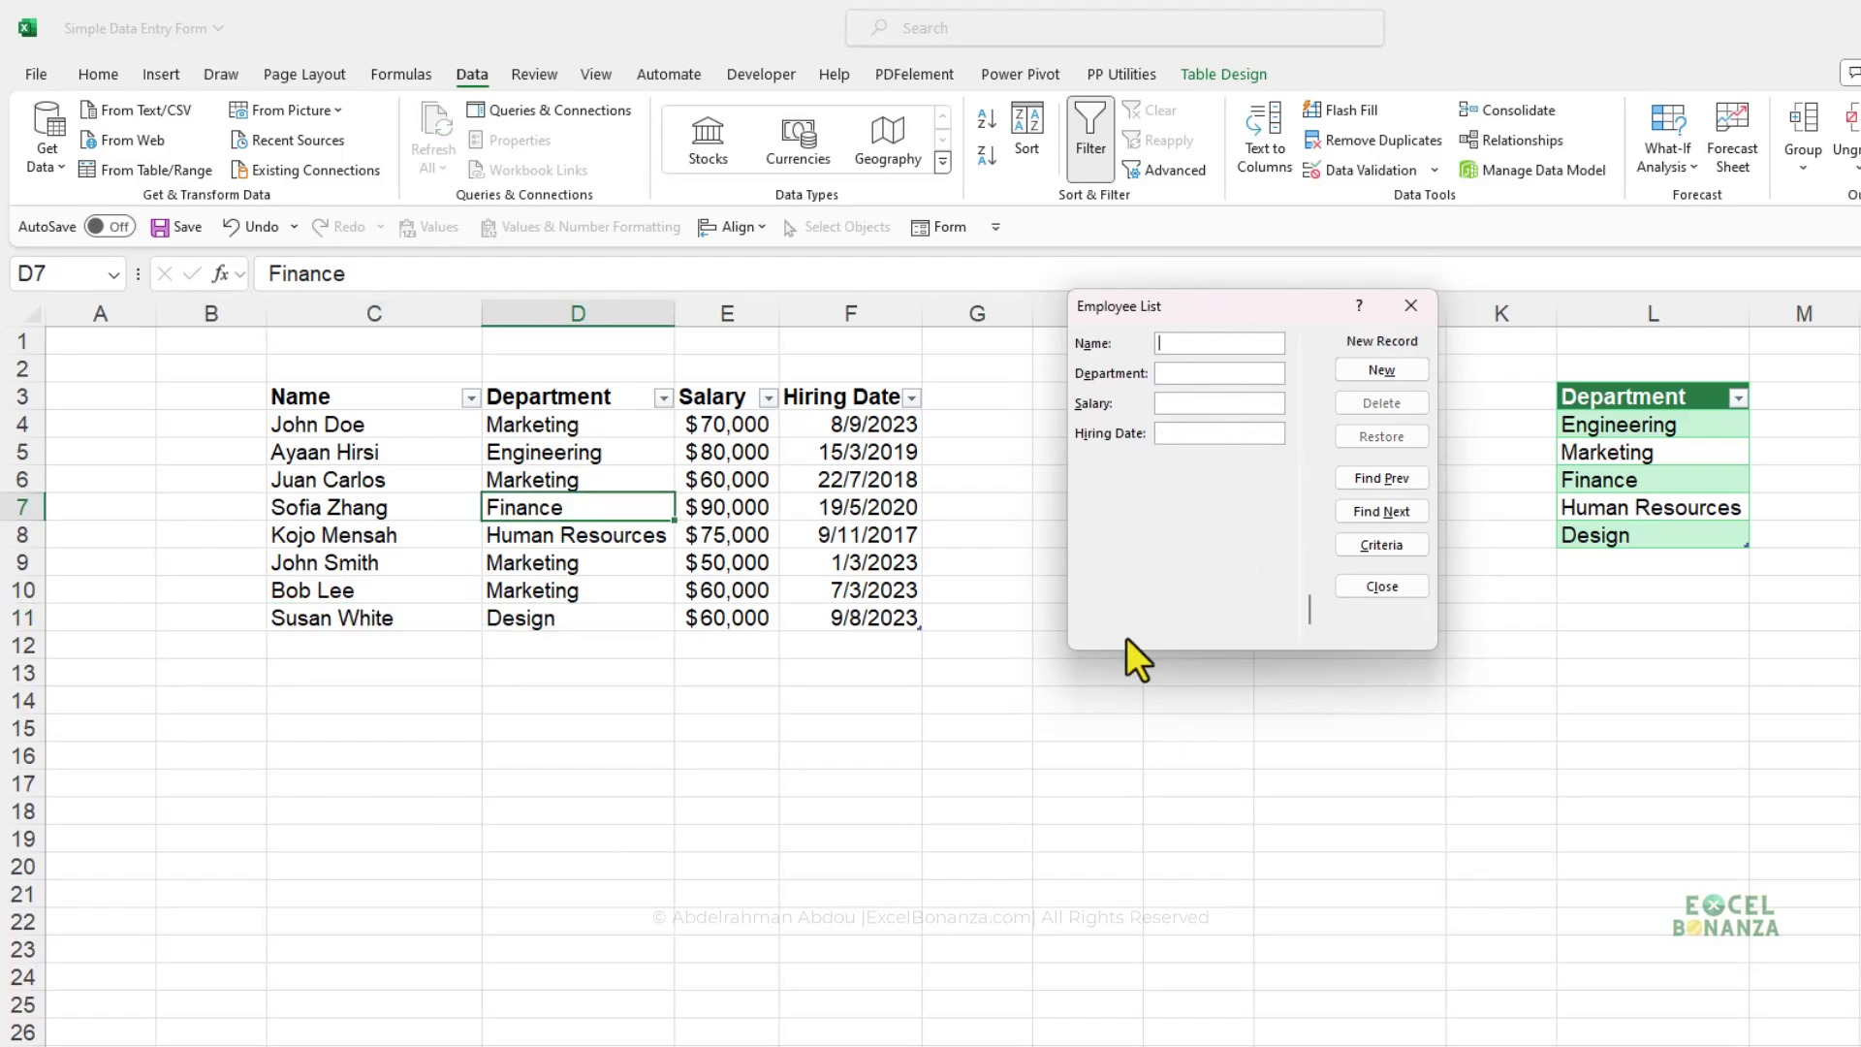
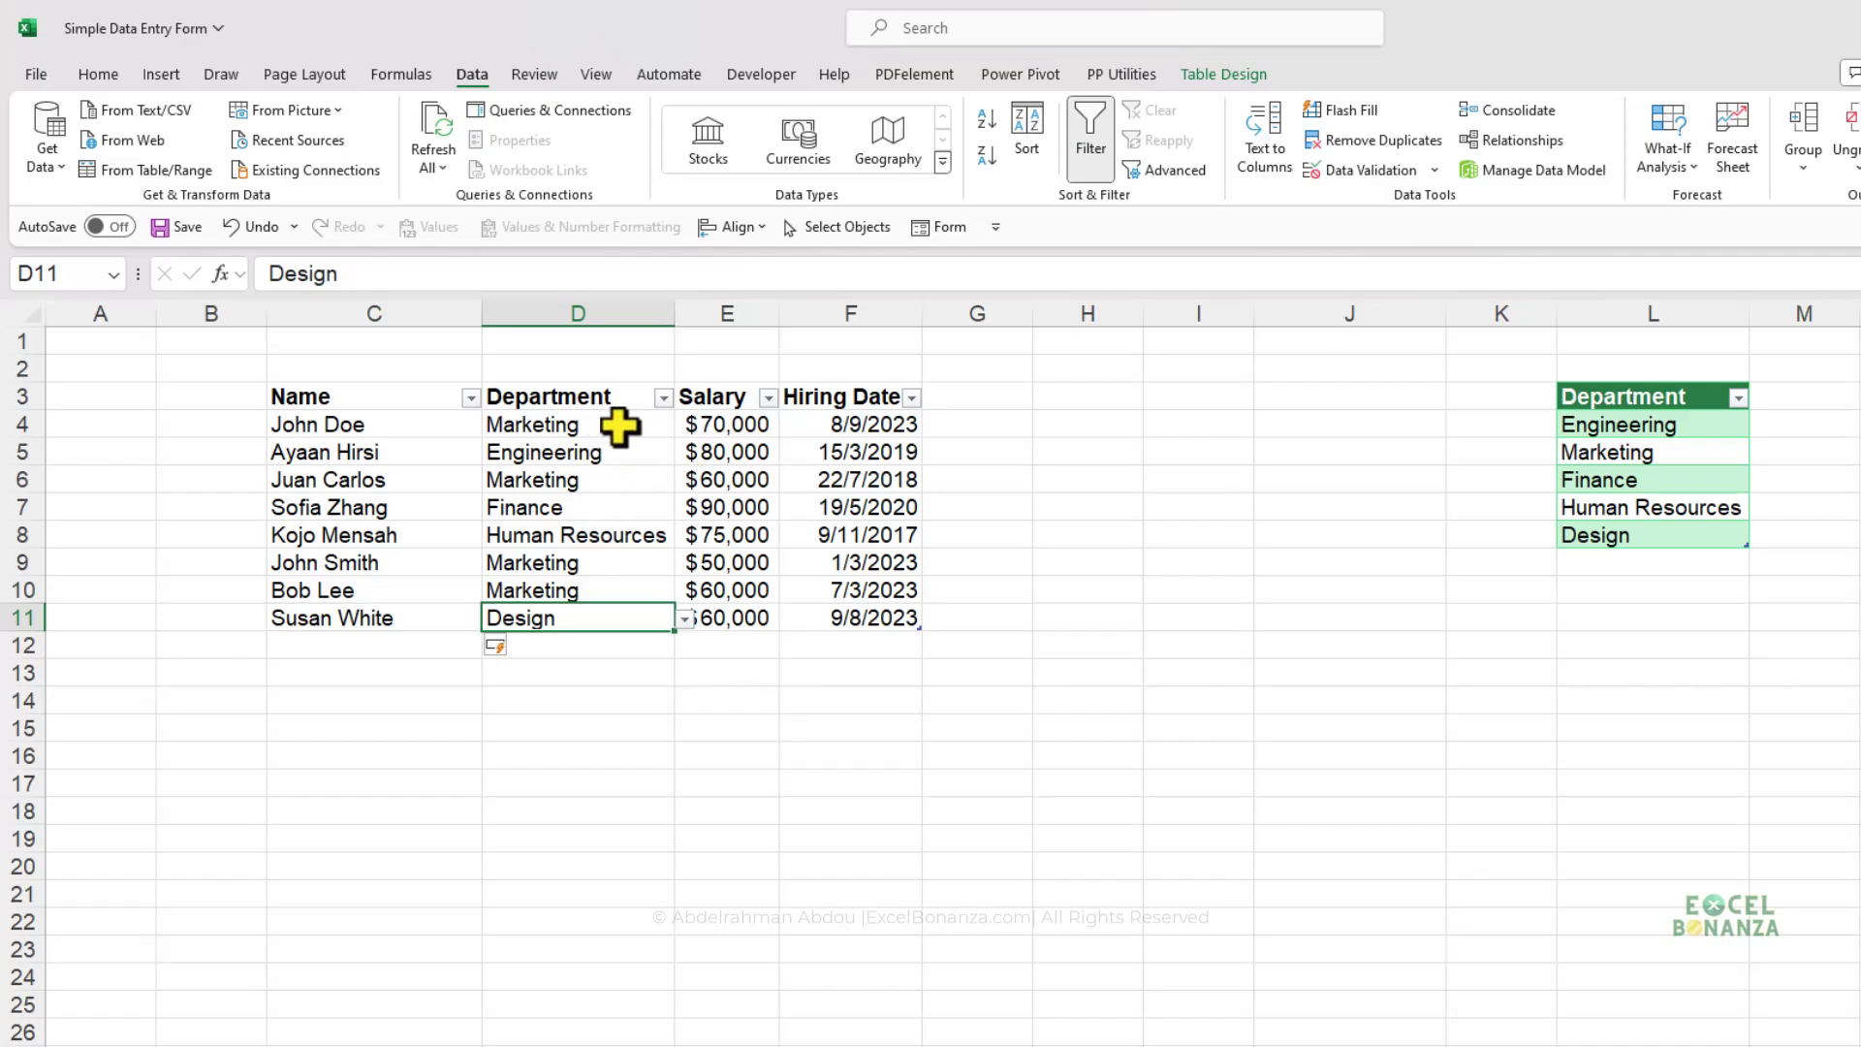
- Check D4's existing department dropdown, leaving Marketing unchanged
left_click(605, 424)
left_click(684, 425)
left_click(598, 424)
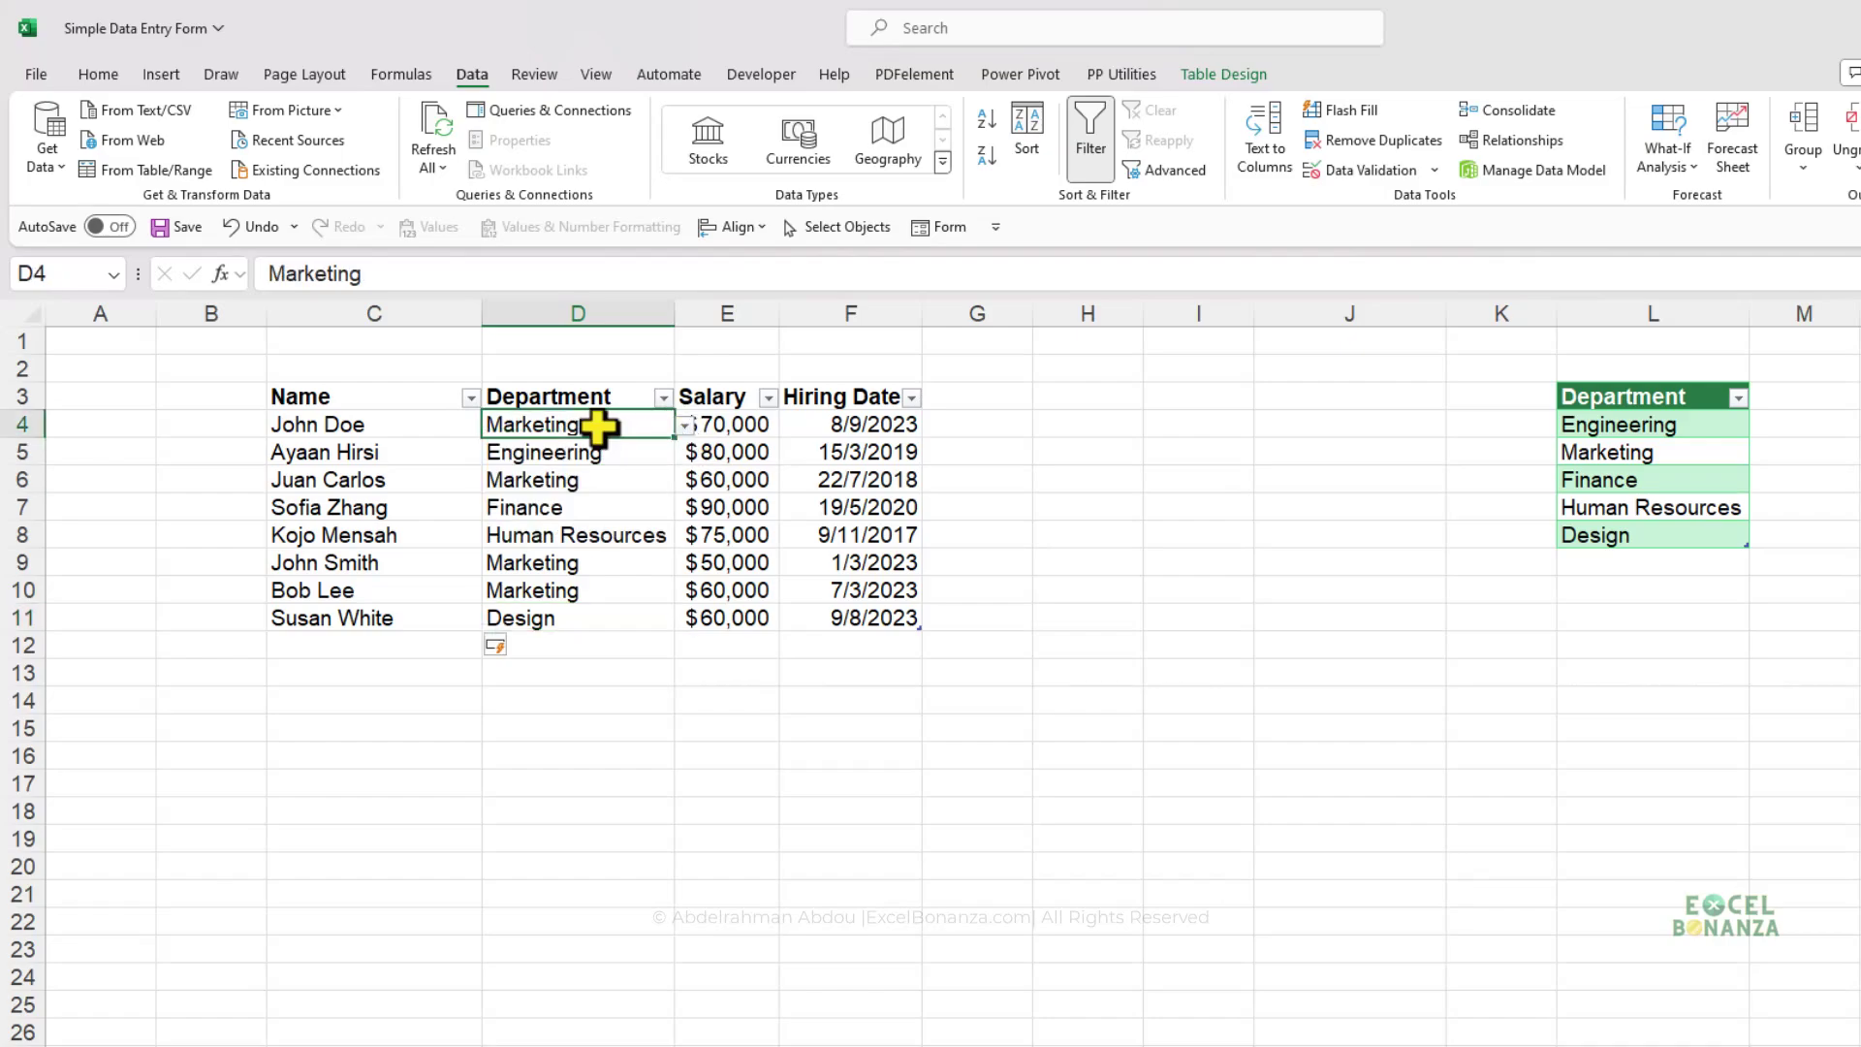
left_click(683, 425)
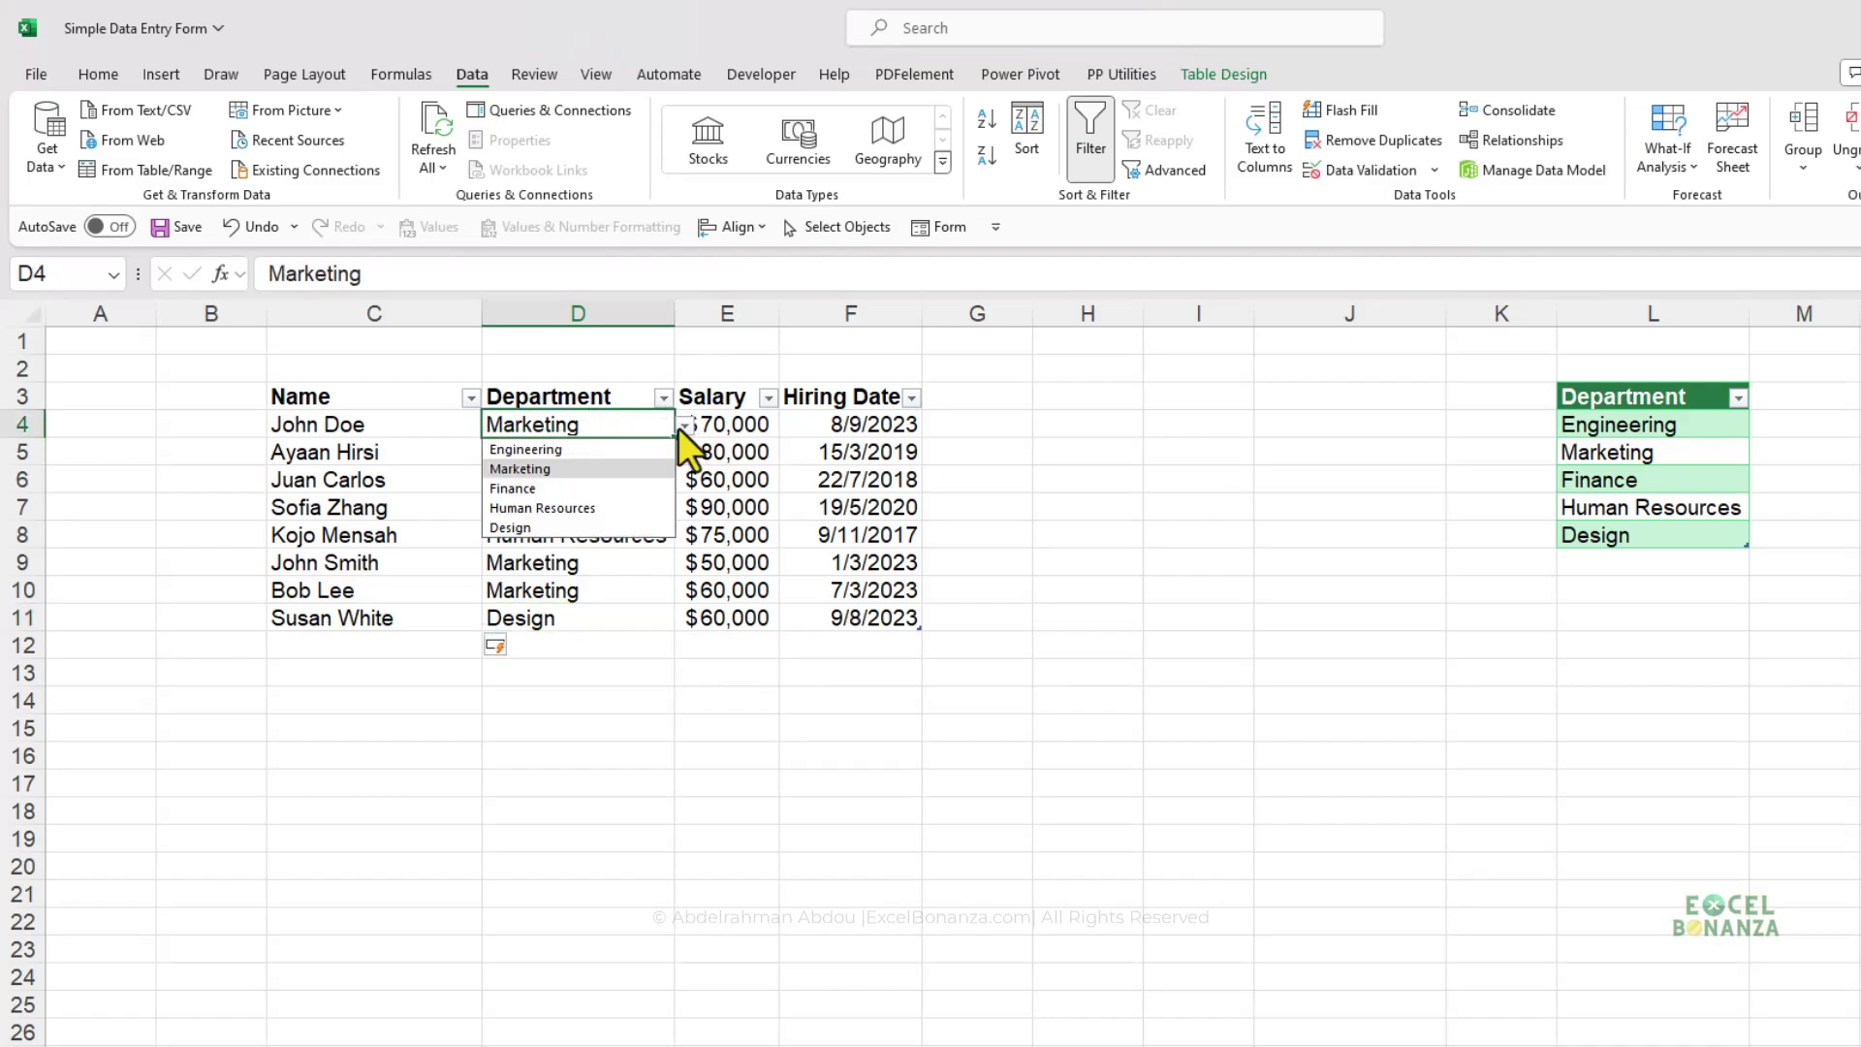
left_click(654, 418)
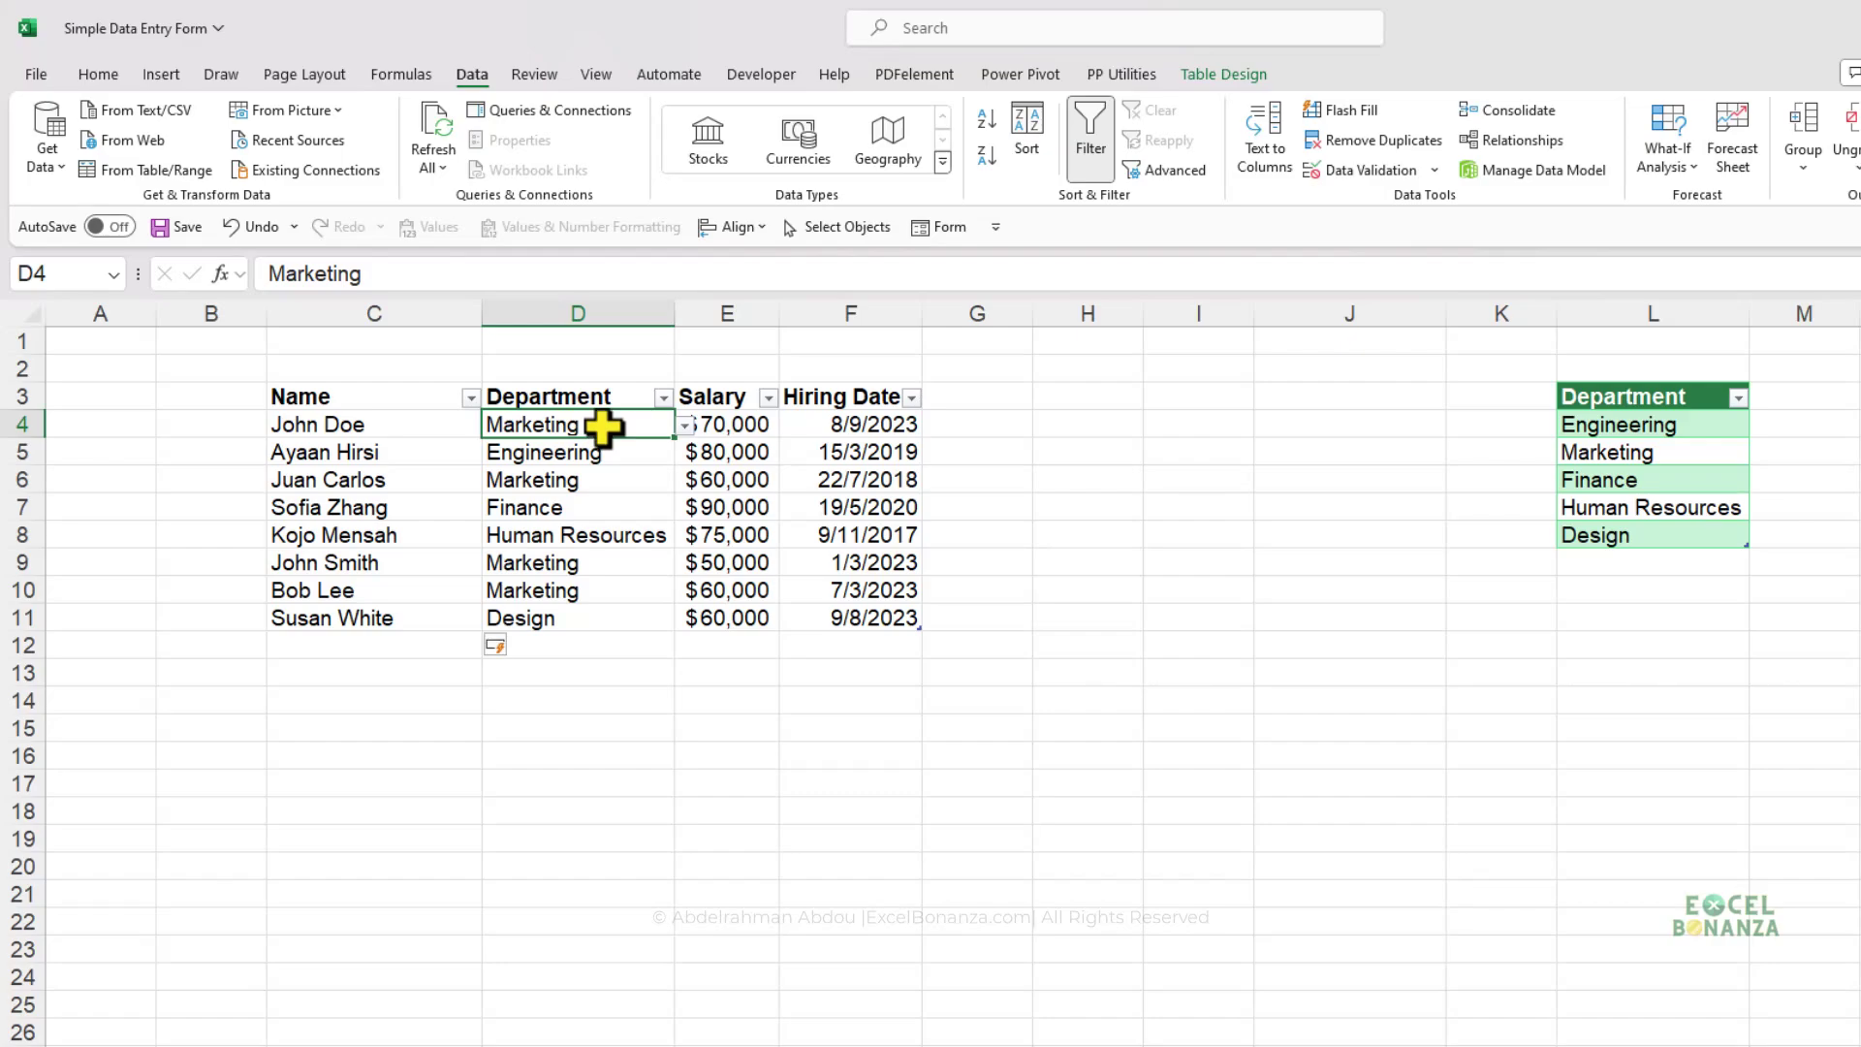
- Give D4:D11 a Custom validation rule using =COUNTIF(RngDepartments,D4)>0
left_click_drag(602, 427, 578, 615)
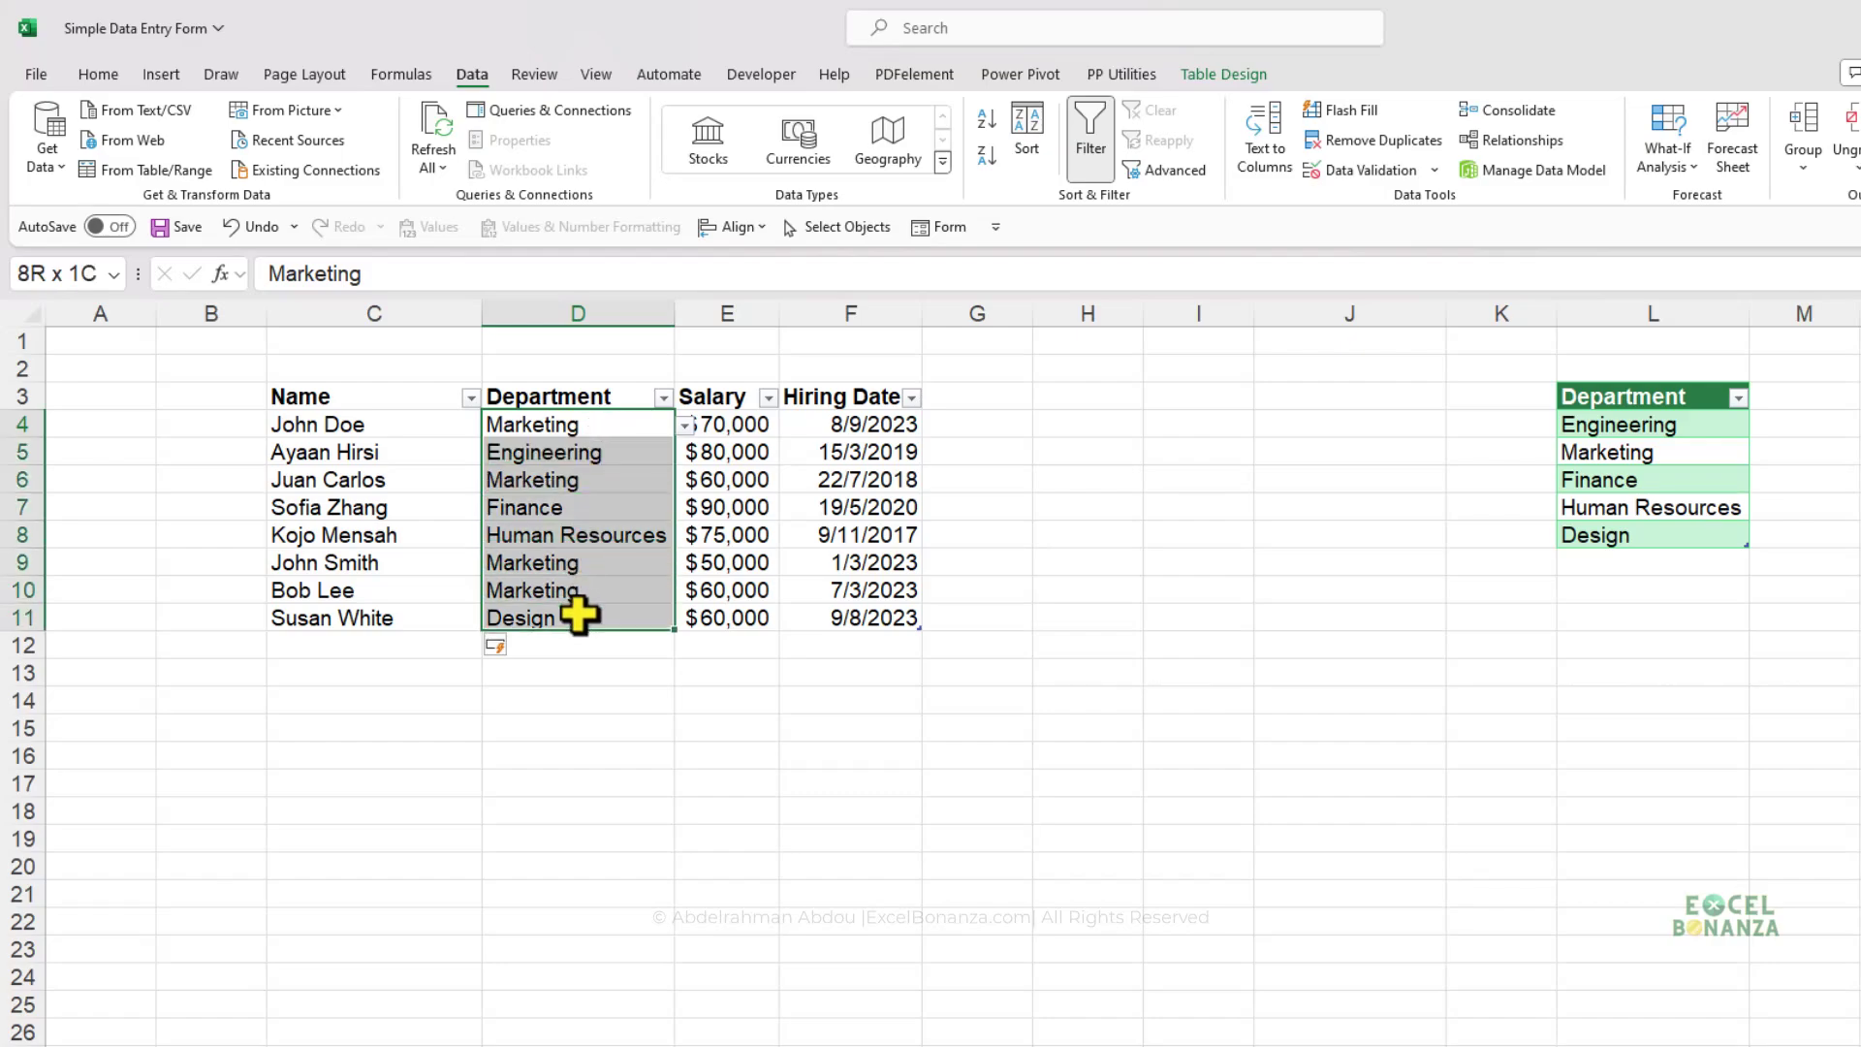
left_click(1360, 174)
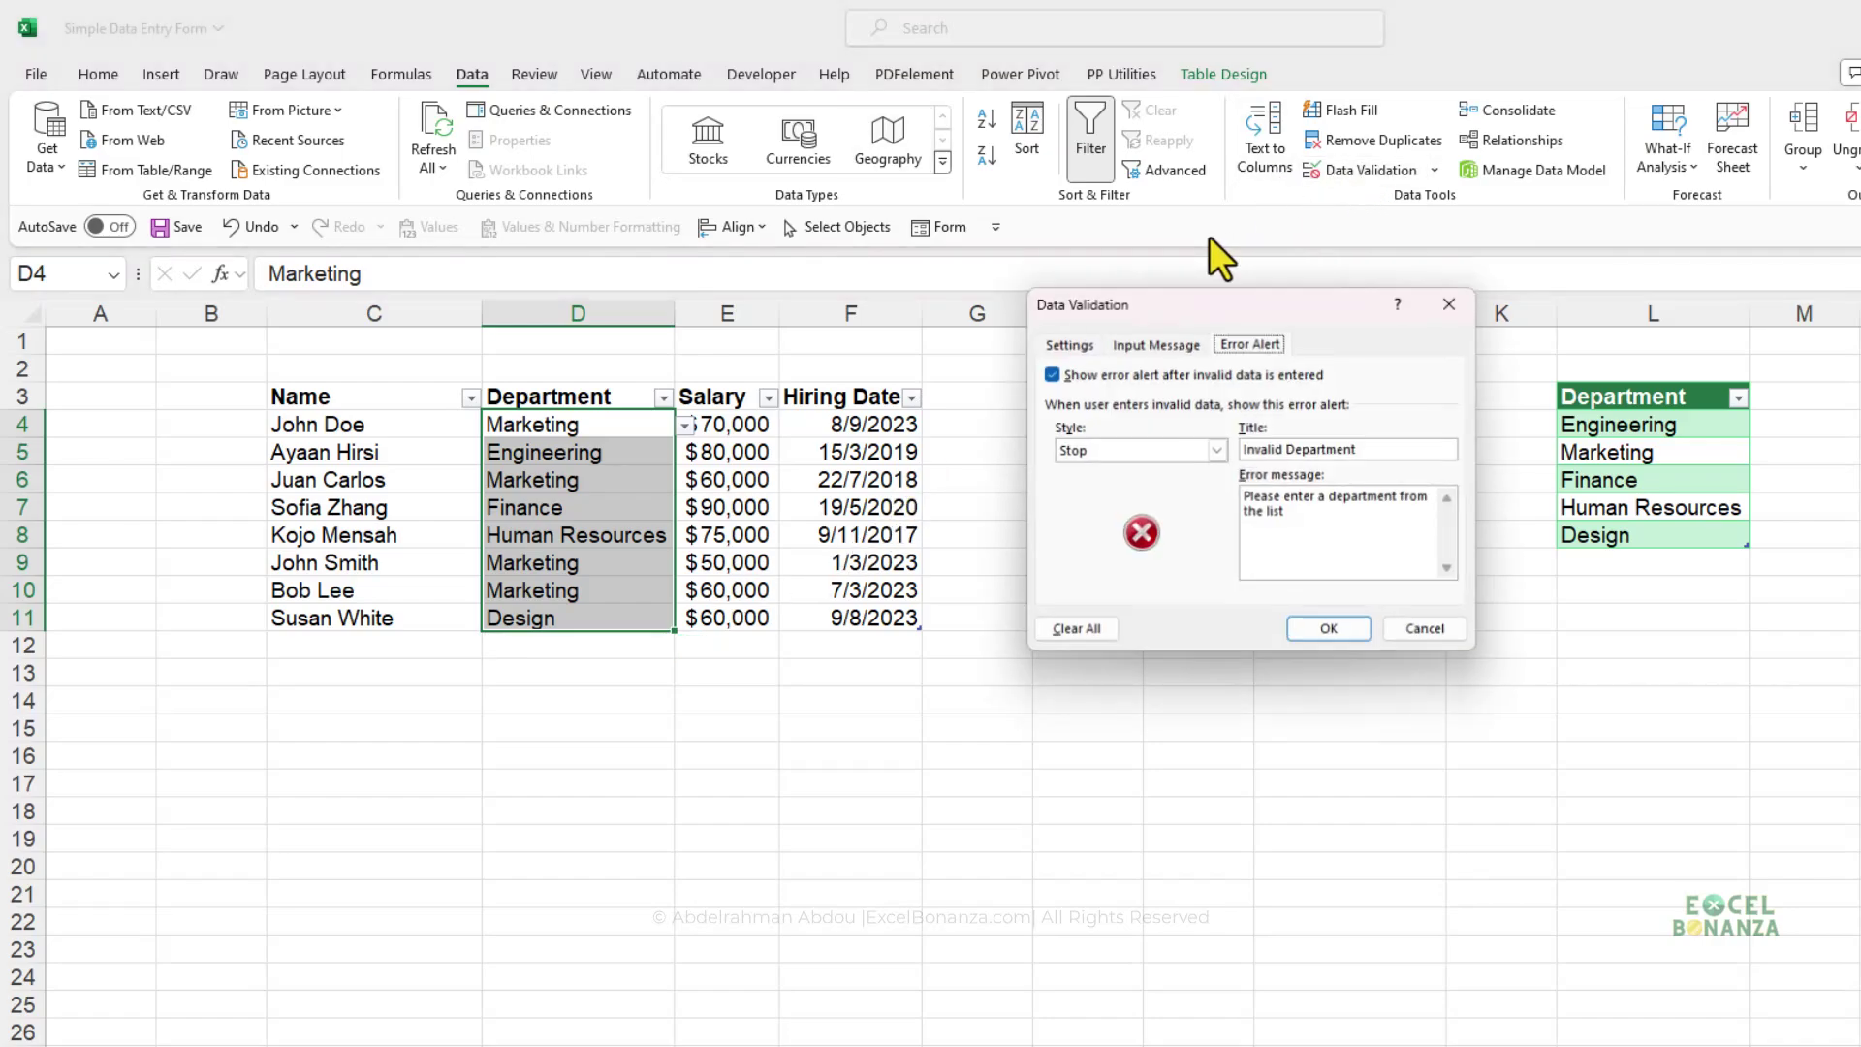
left_click(1071, 343)
left_click(1134, 420)
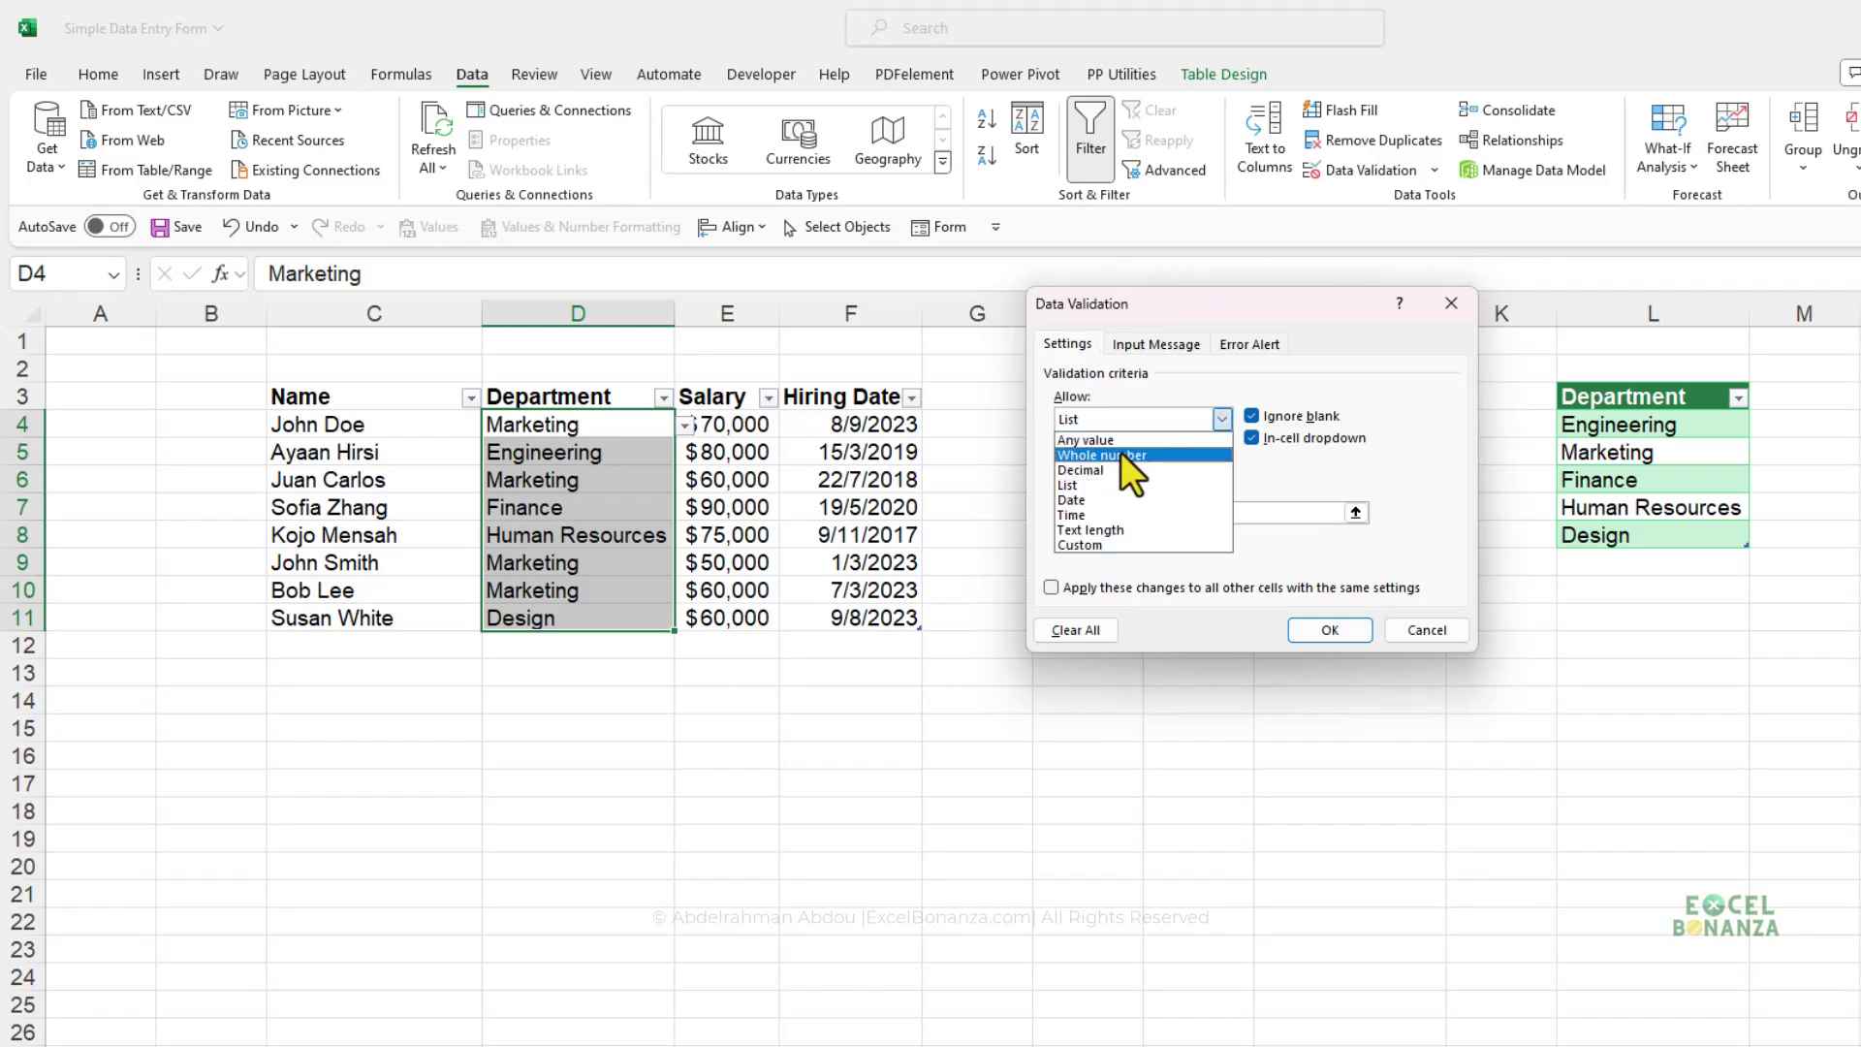
left_click(1092, 542)
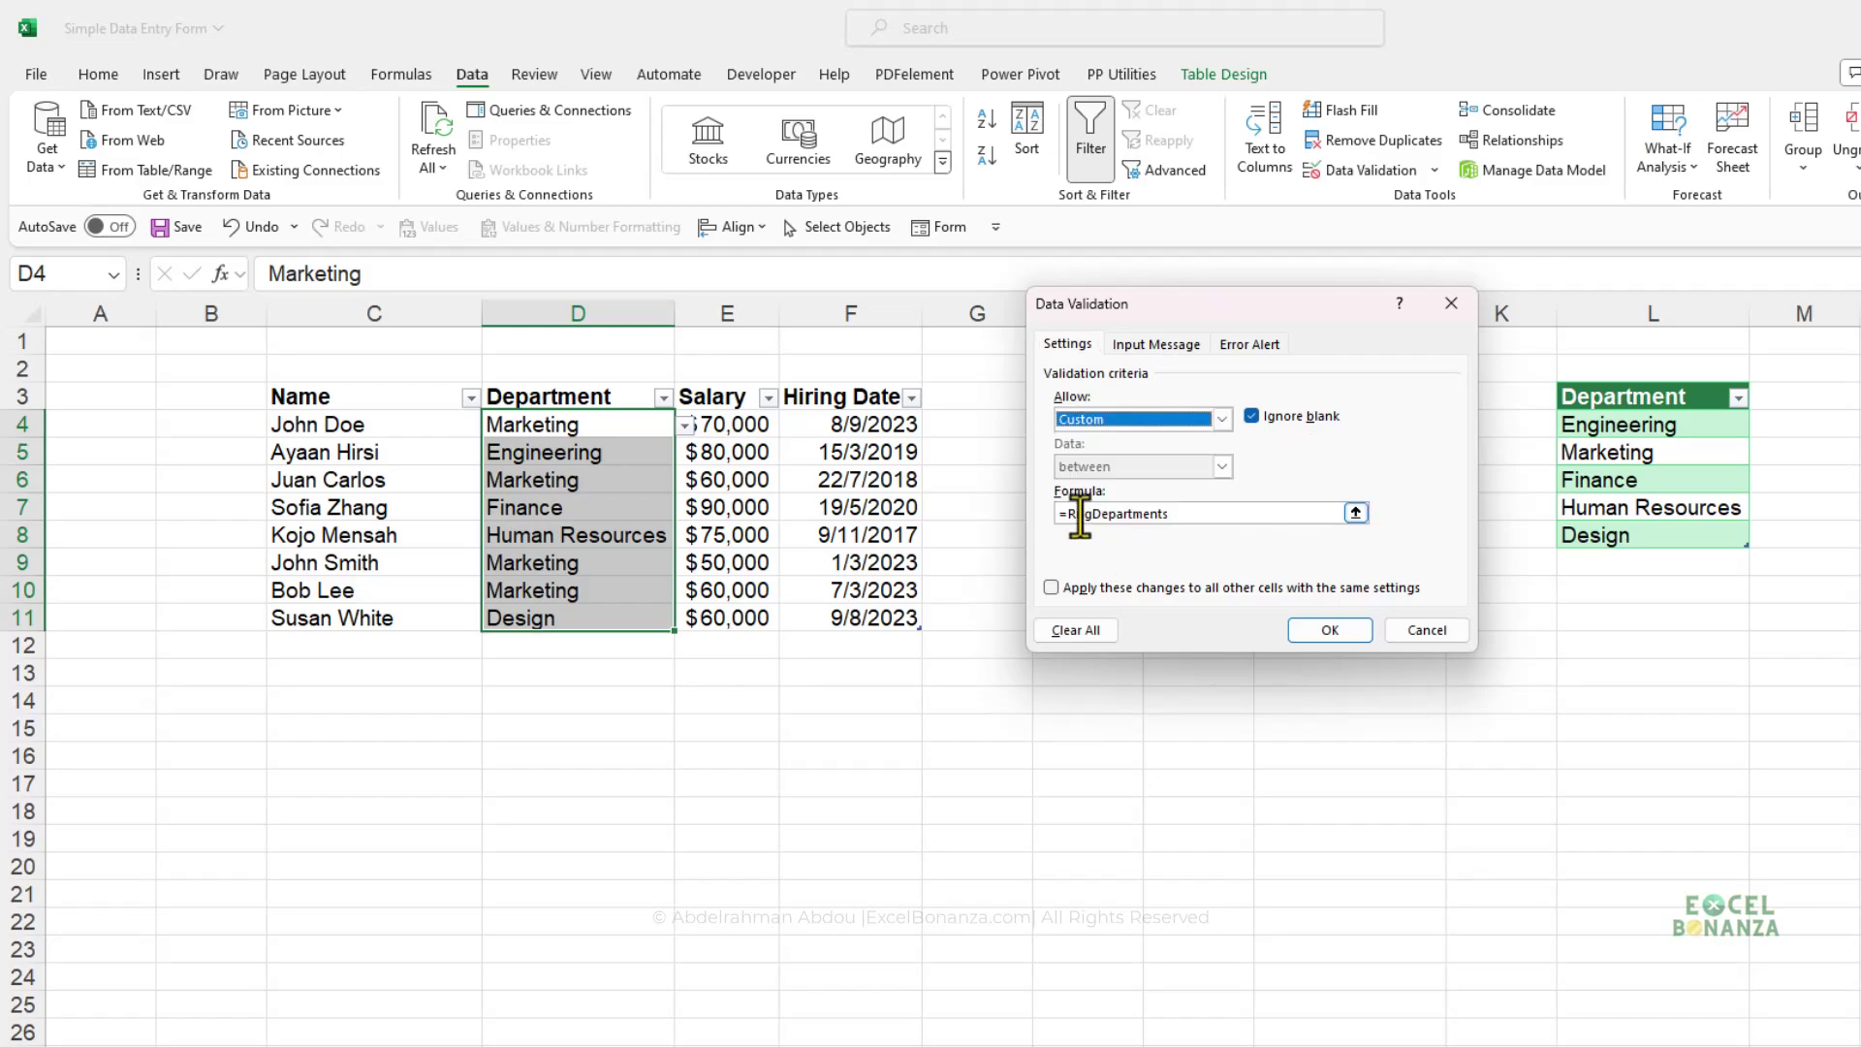
left_click(1067, 514)
type("C")
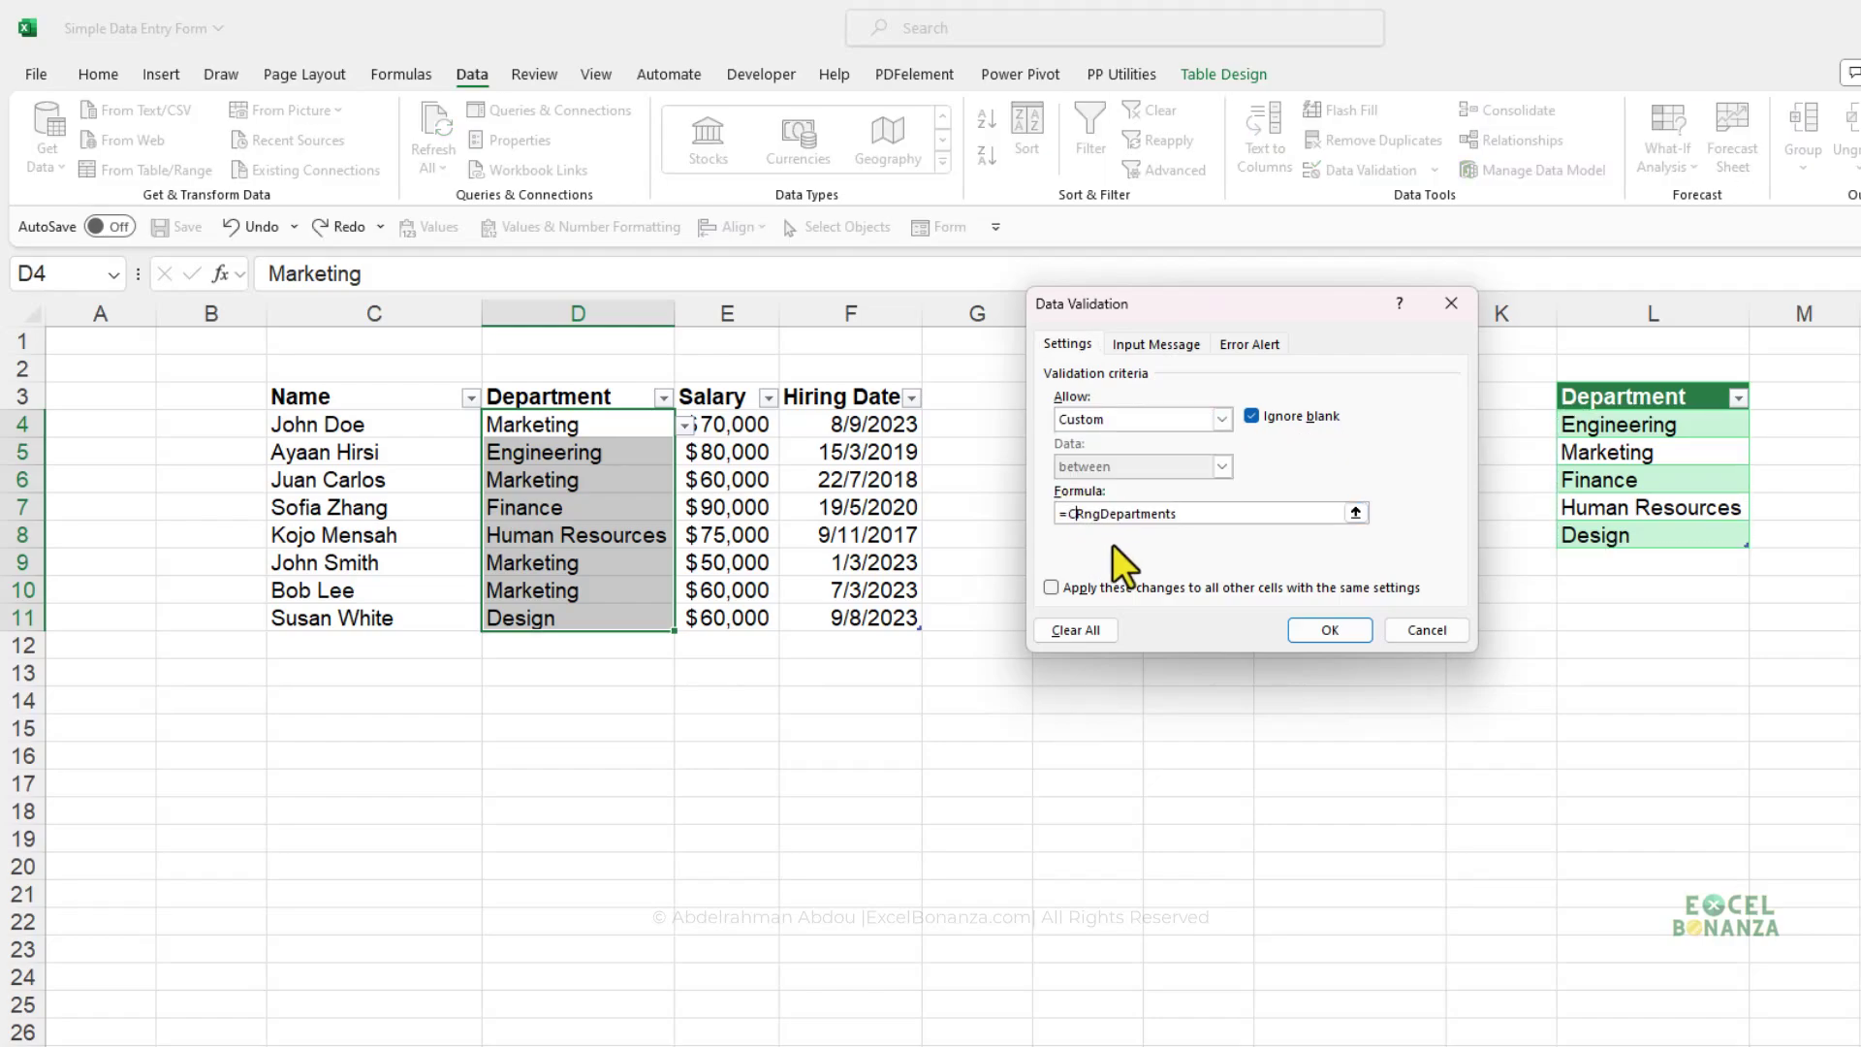
type("OUNTIF(")
left_click(1265, 514)
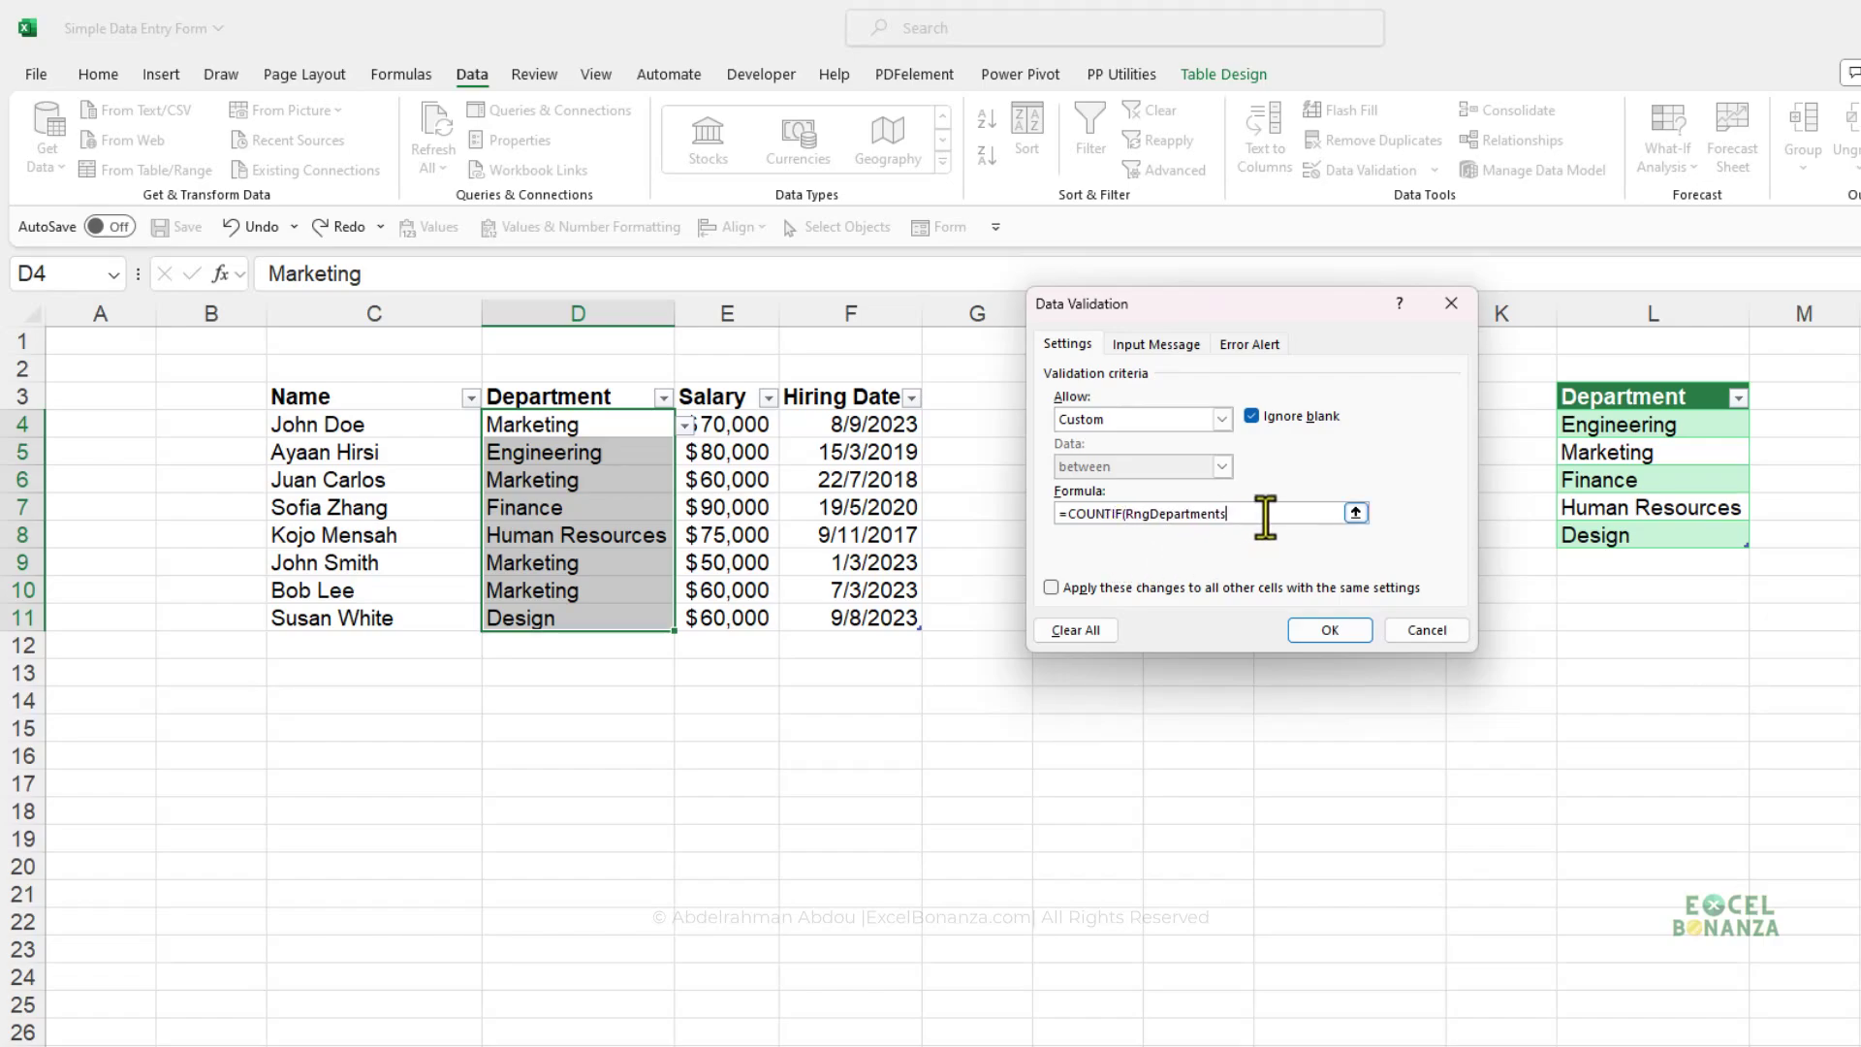
type(",")
left_click(504, 427)
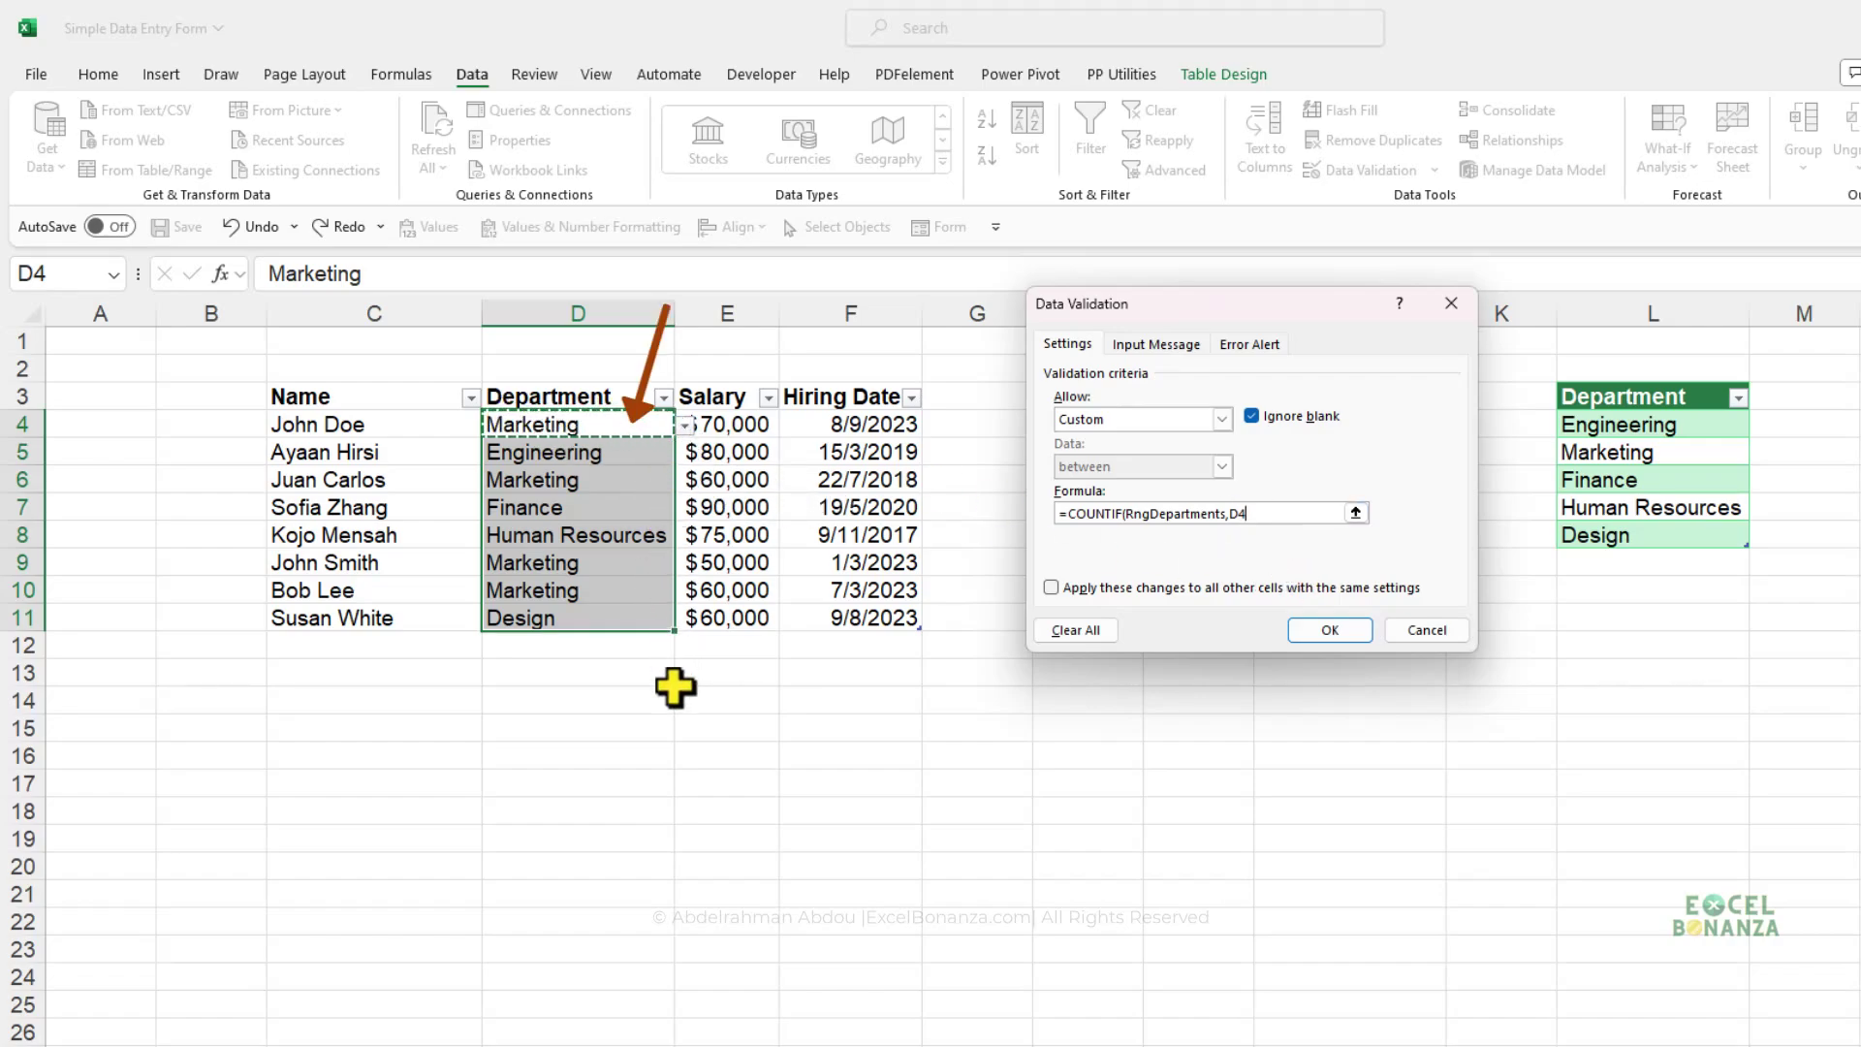
type(")")
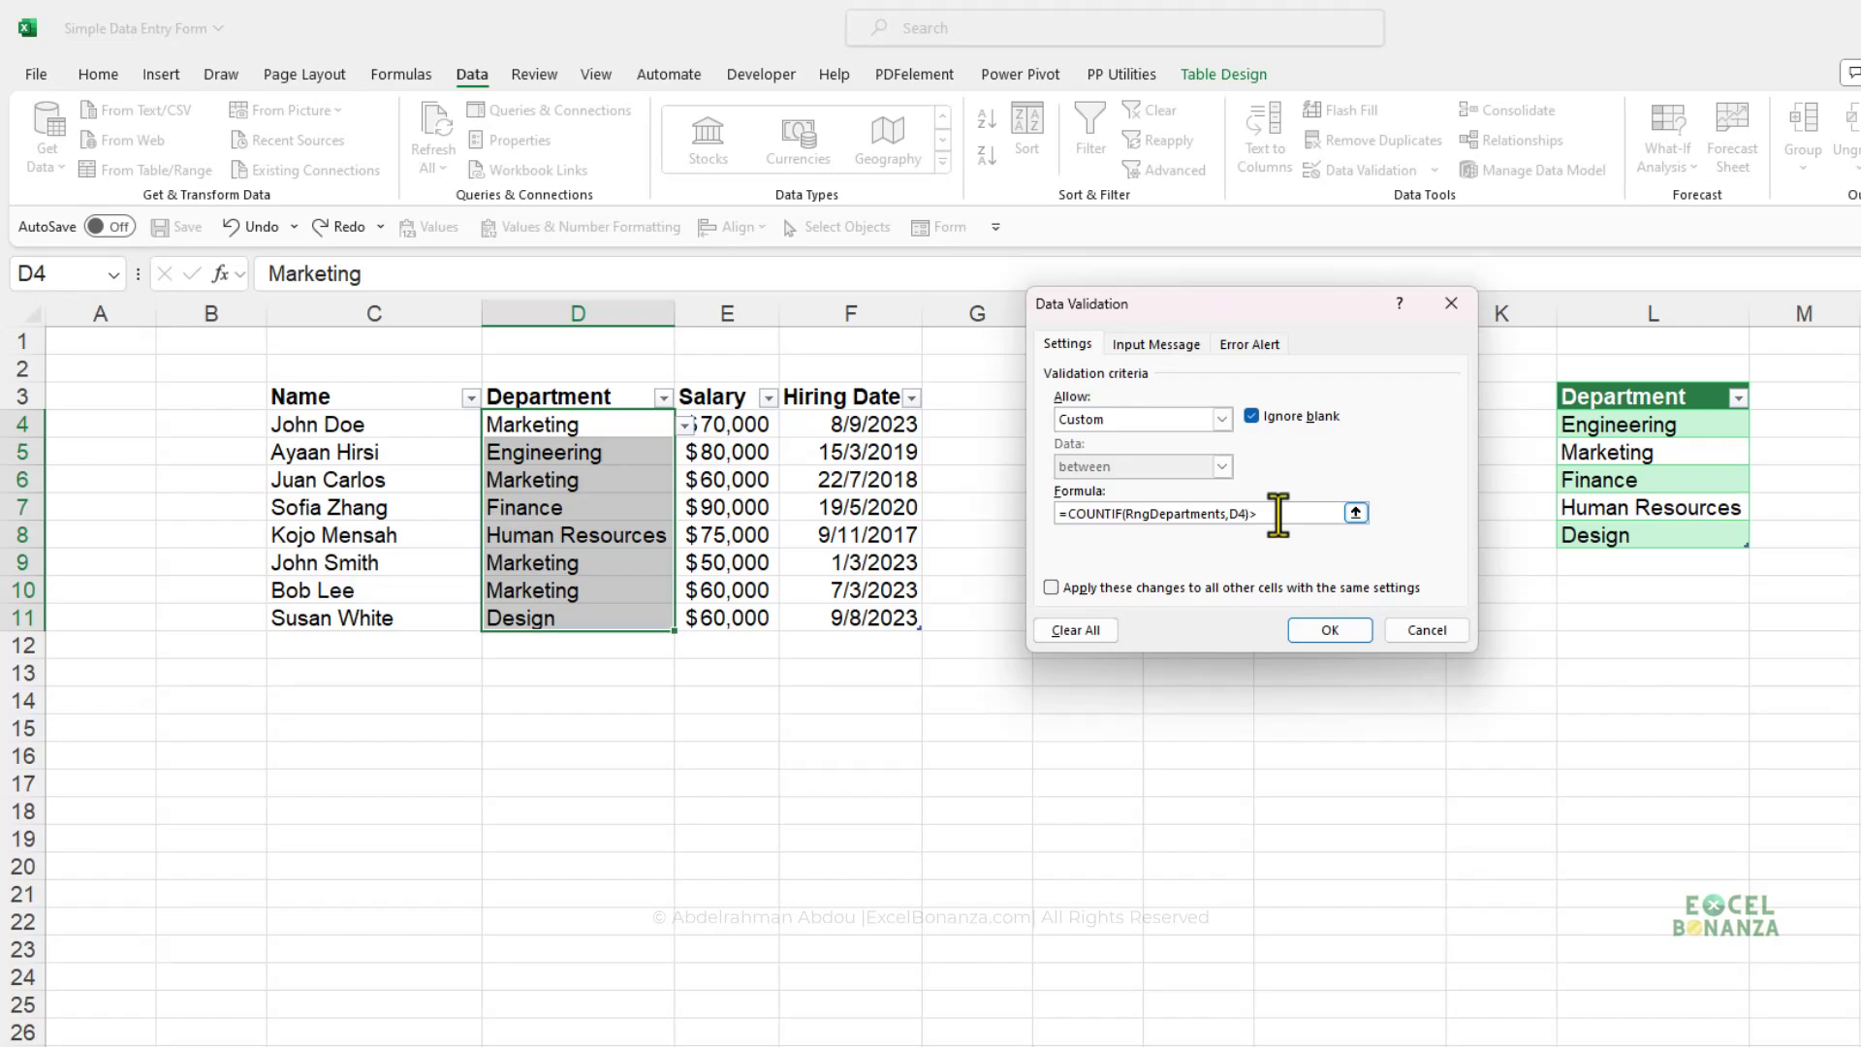
type(">0")
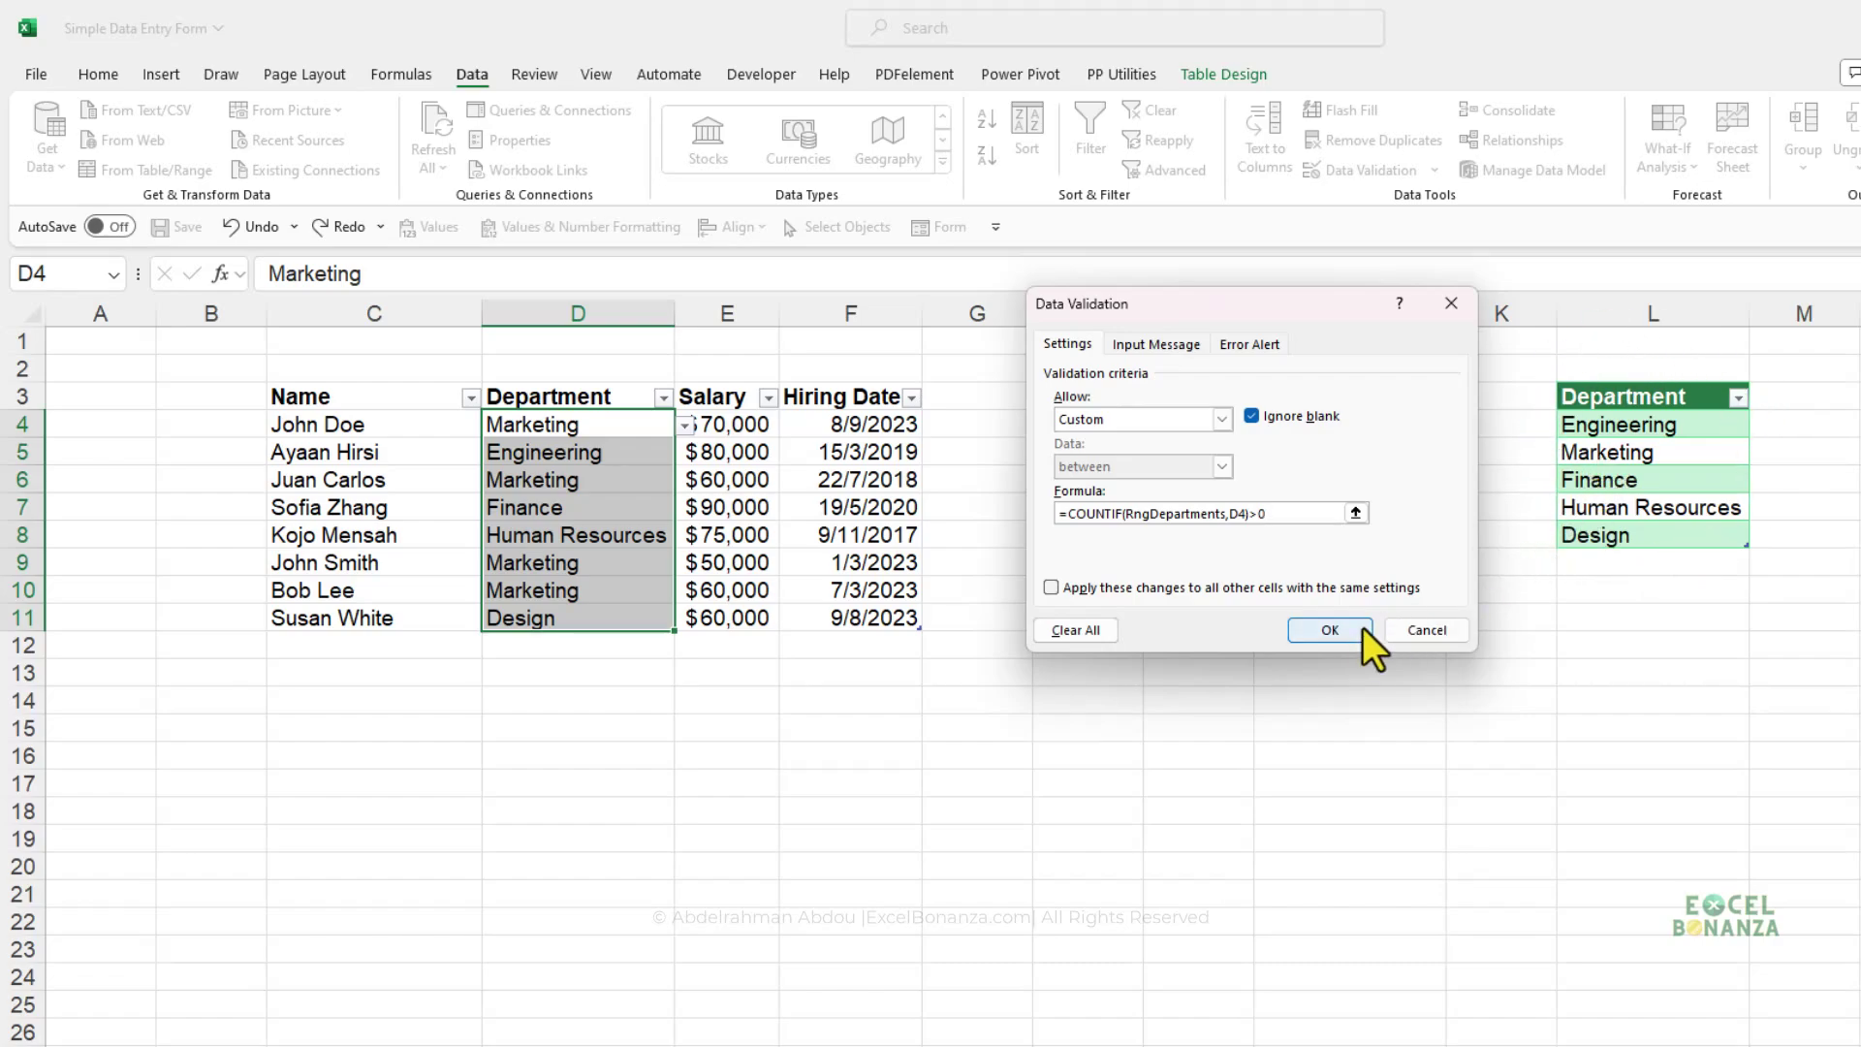
left_click(1329, 632)
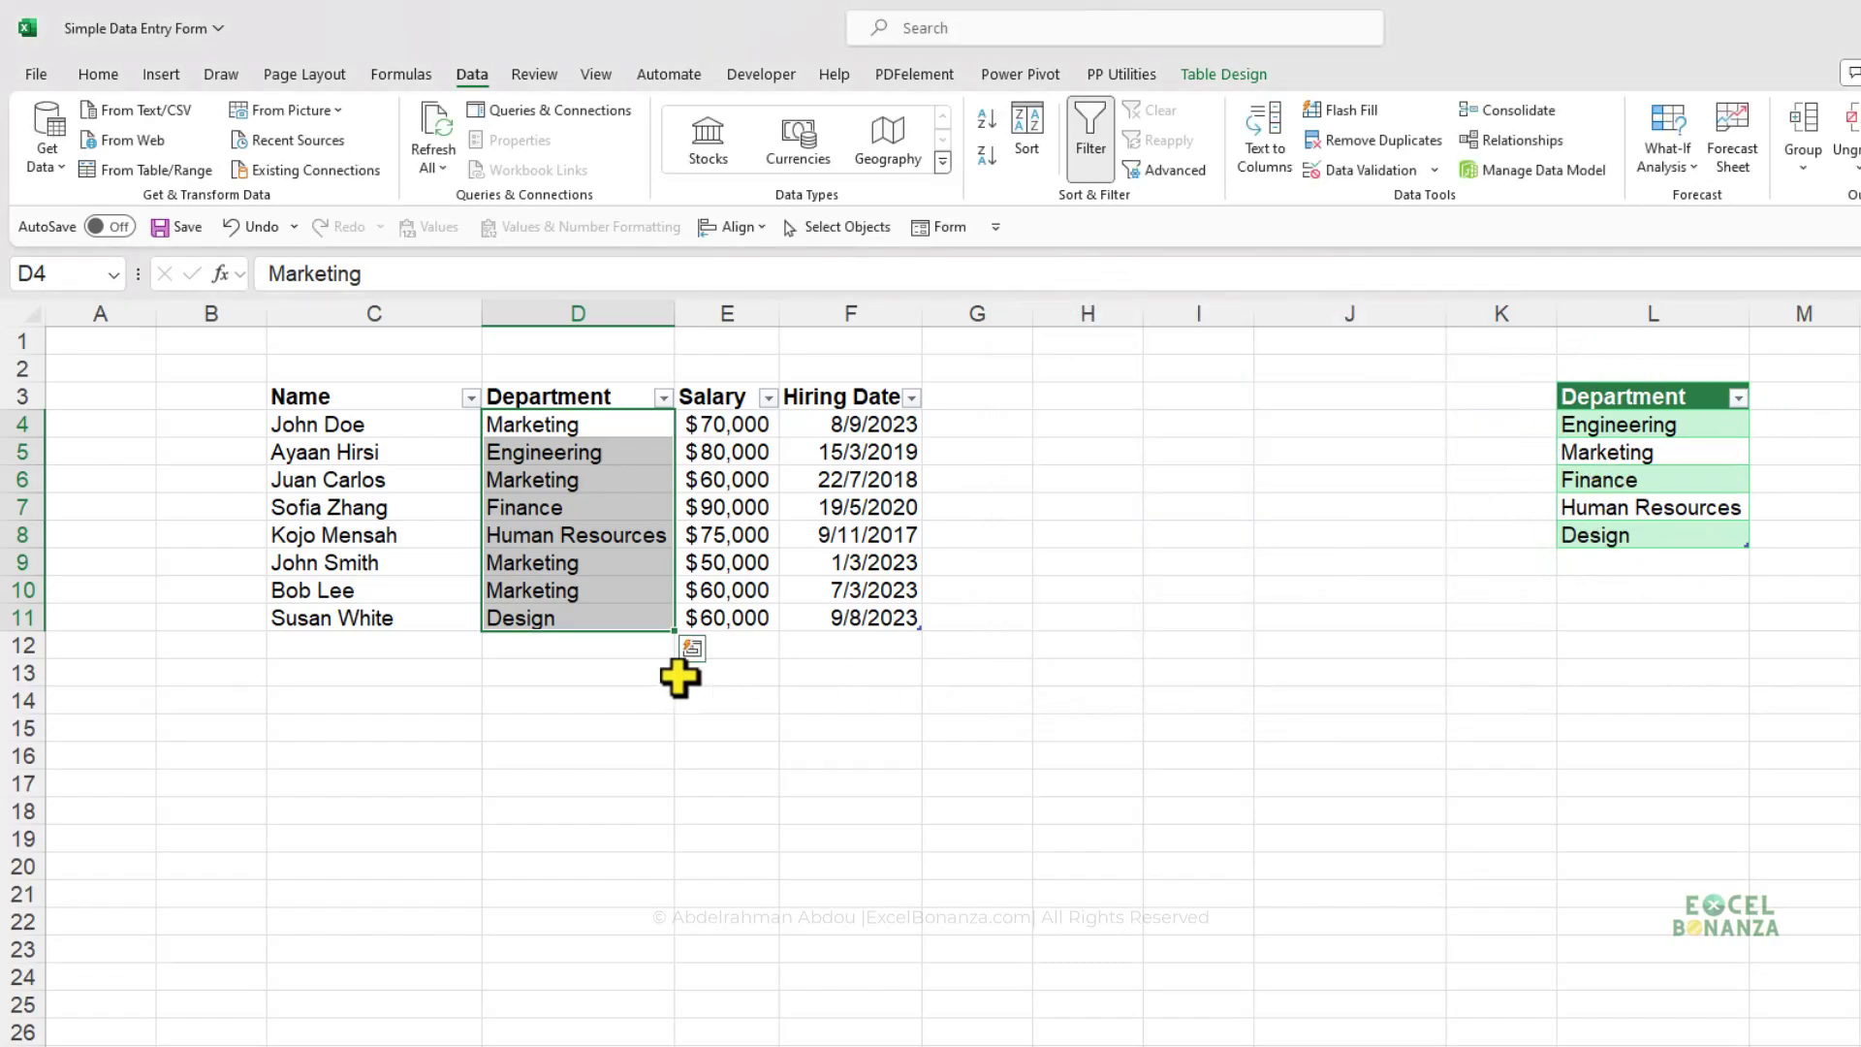
left_click(564, 648)
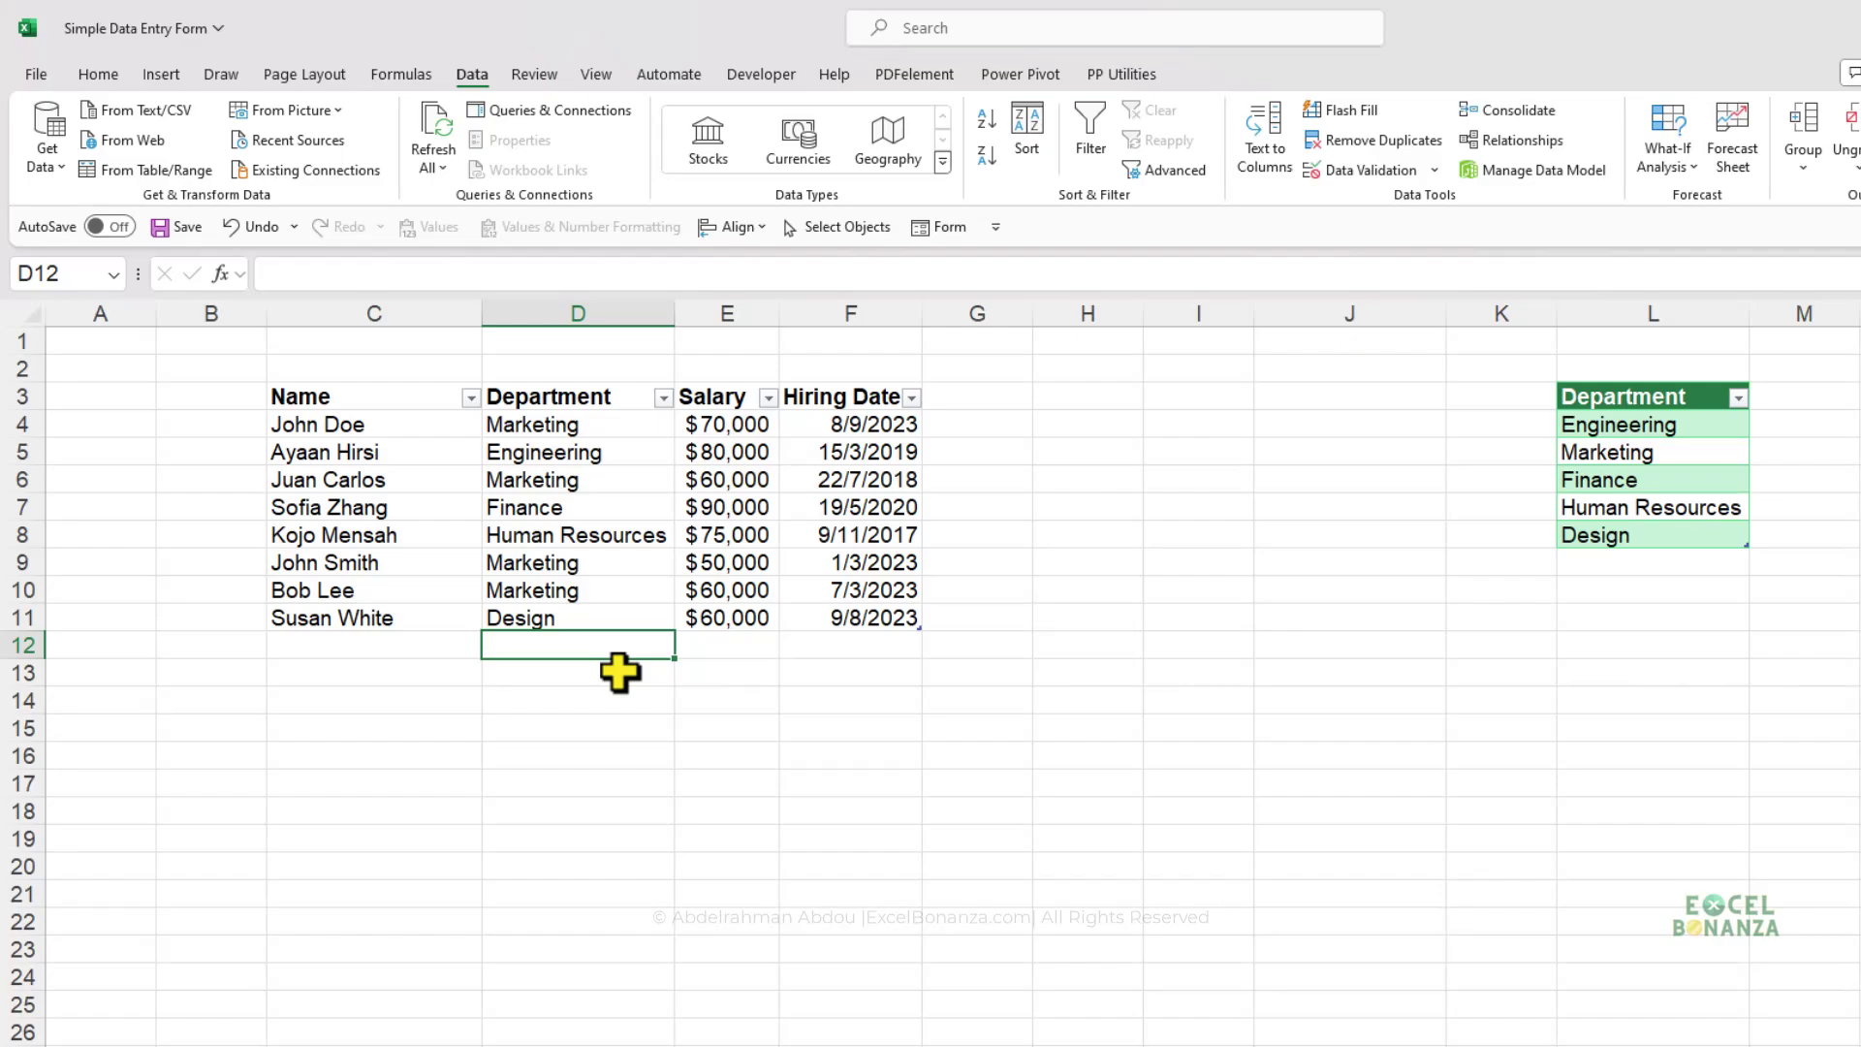
left_click(747, 539)
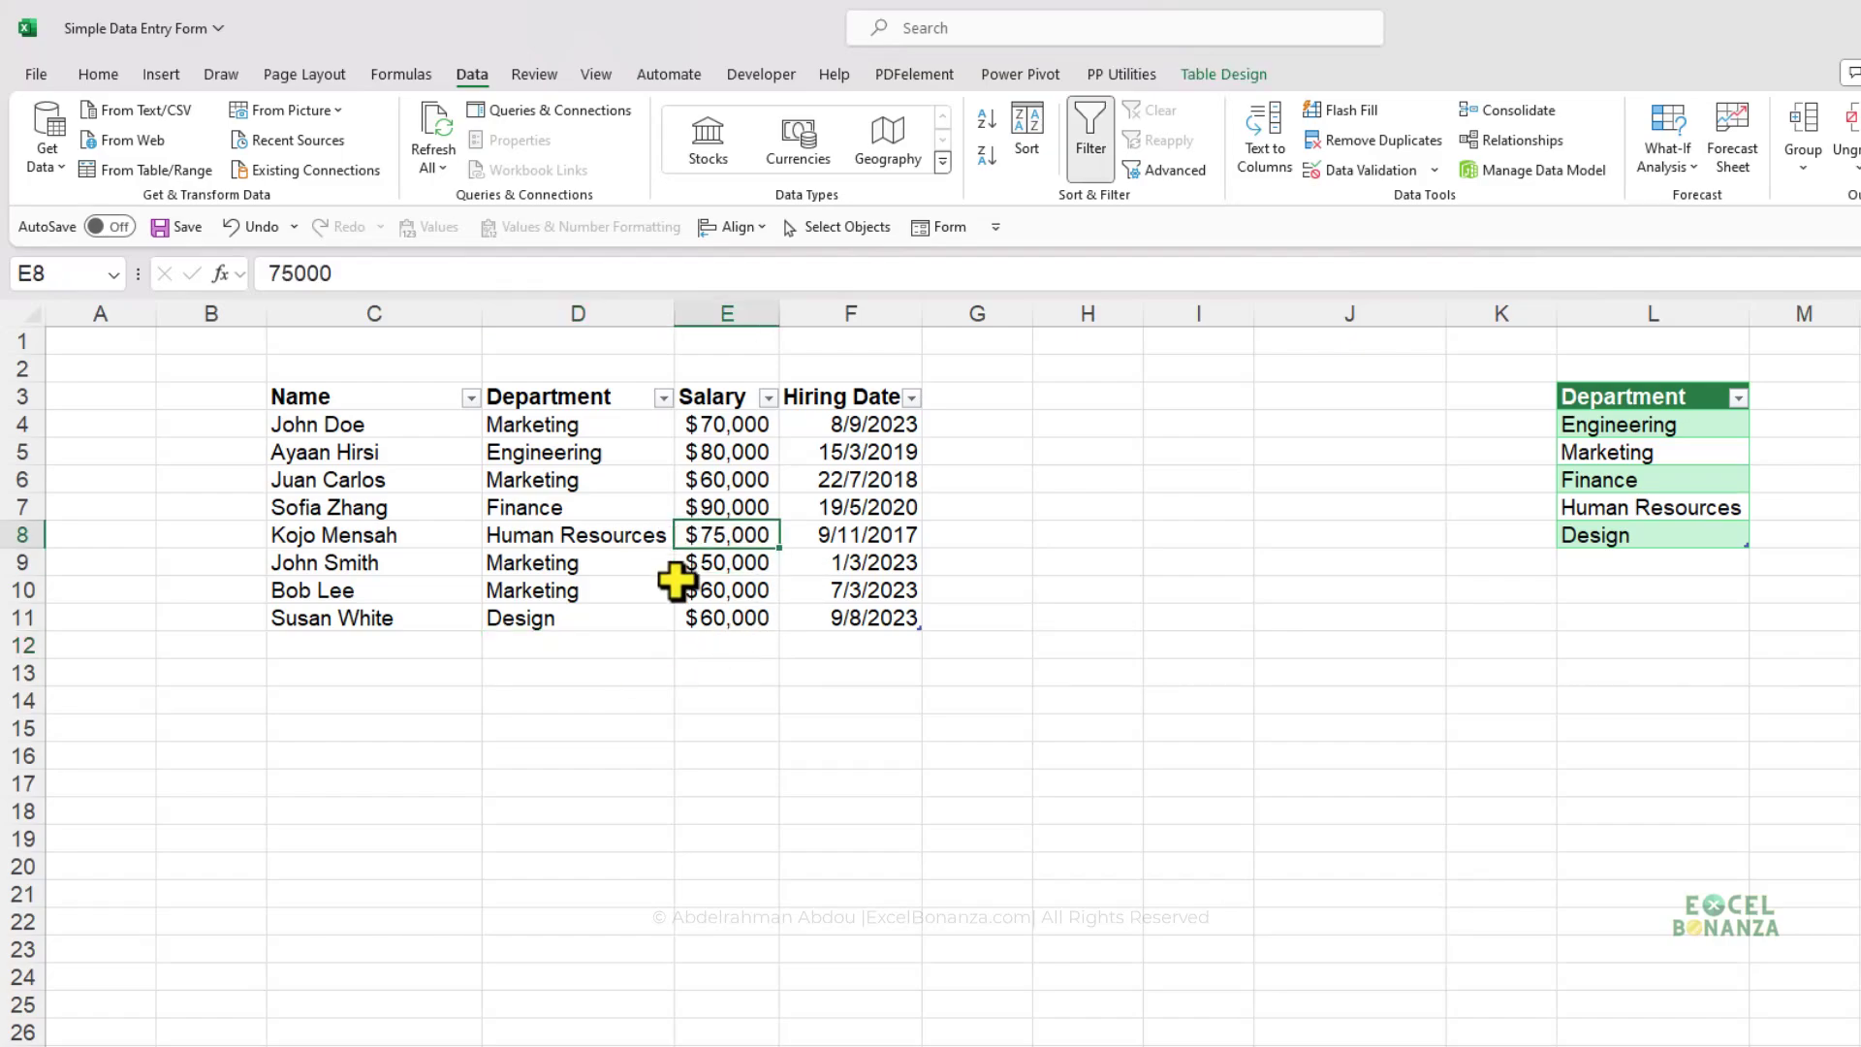
left_click(596, 606)
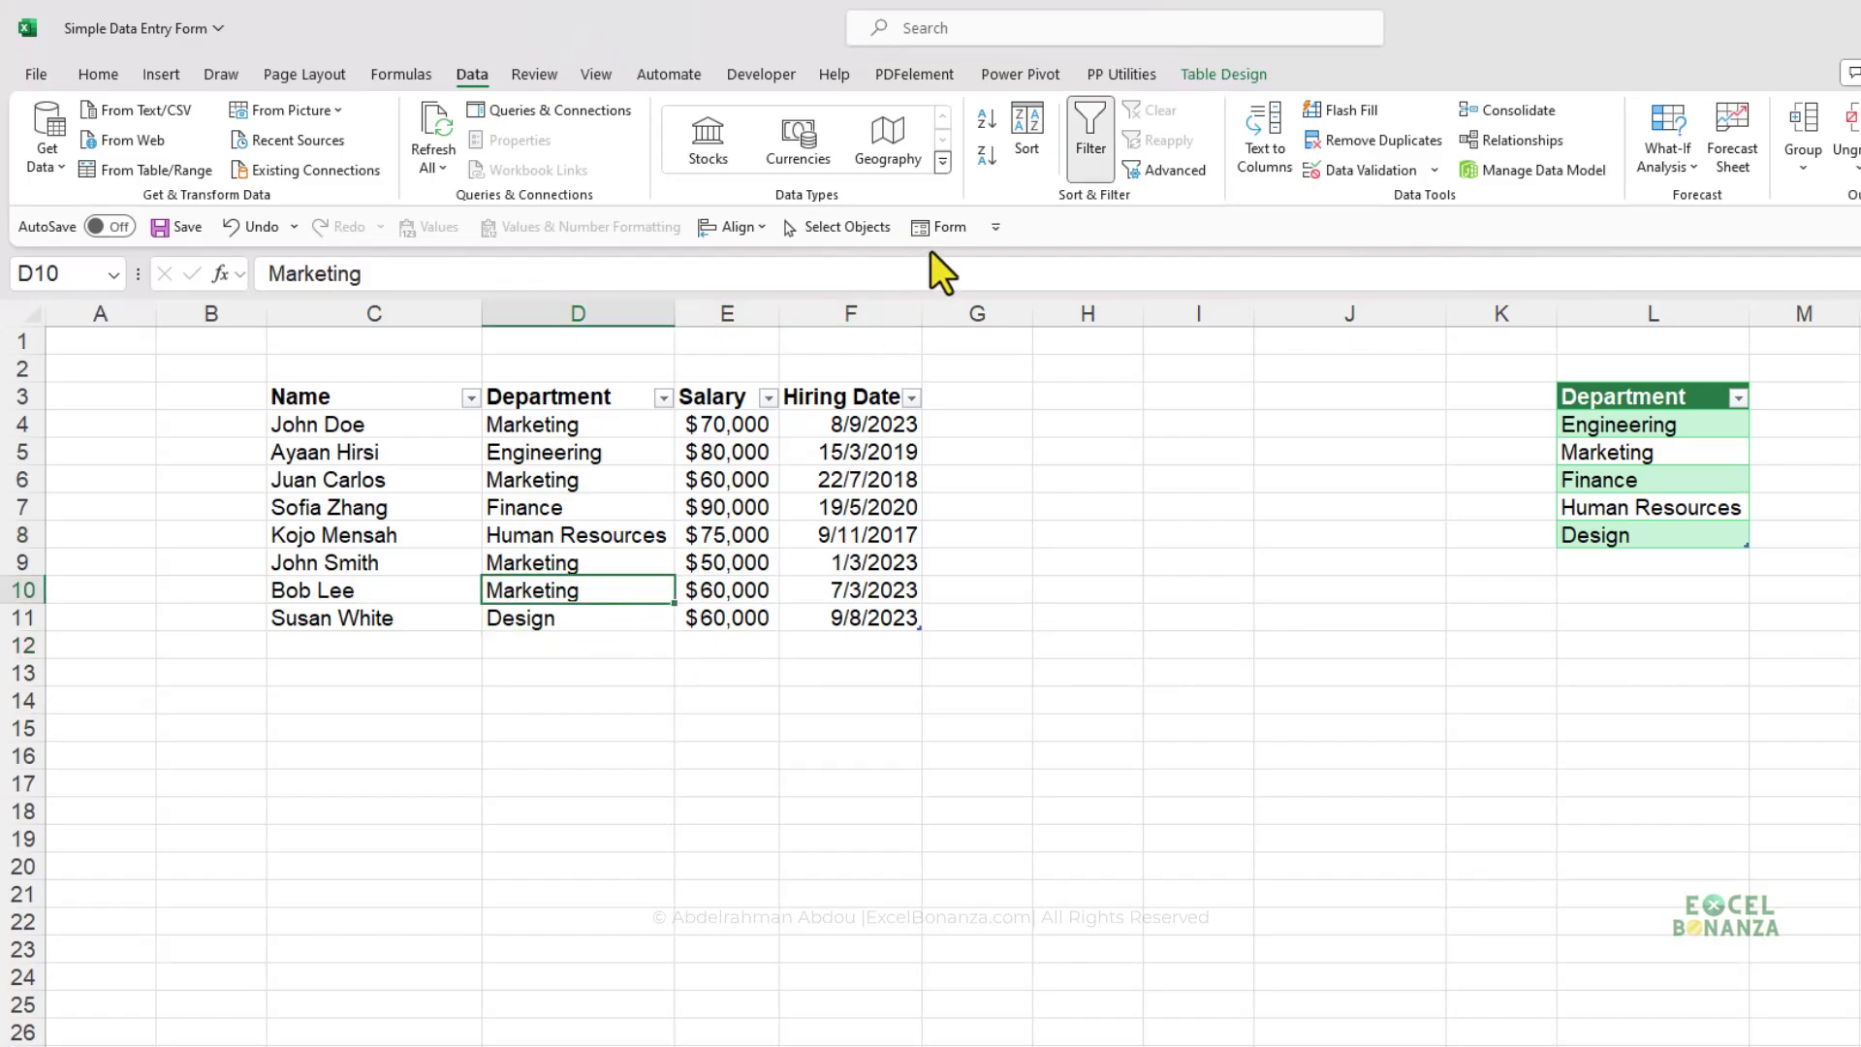
left_click(562, 648)
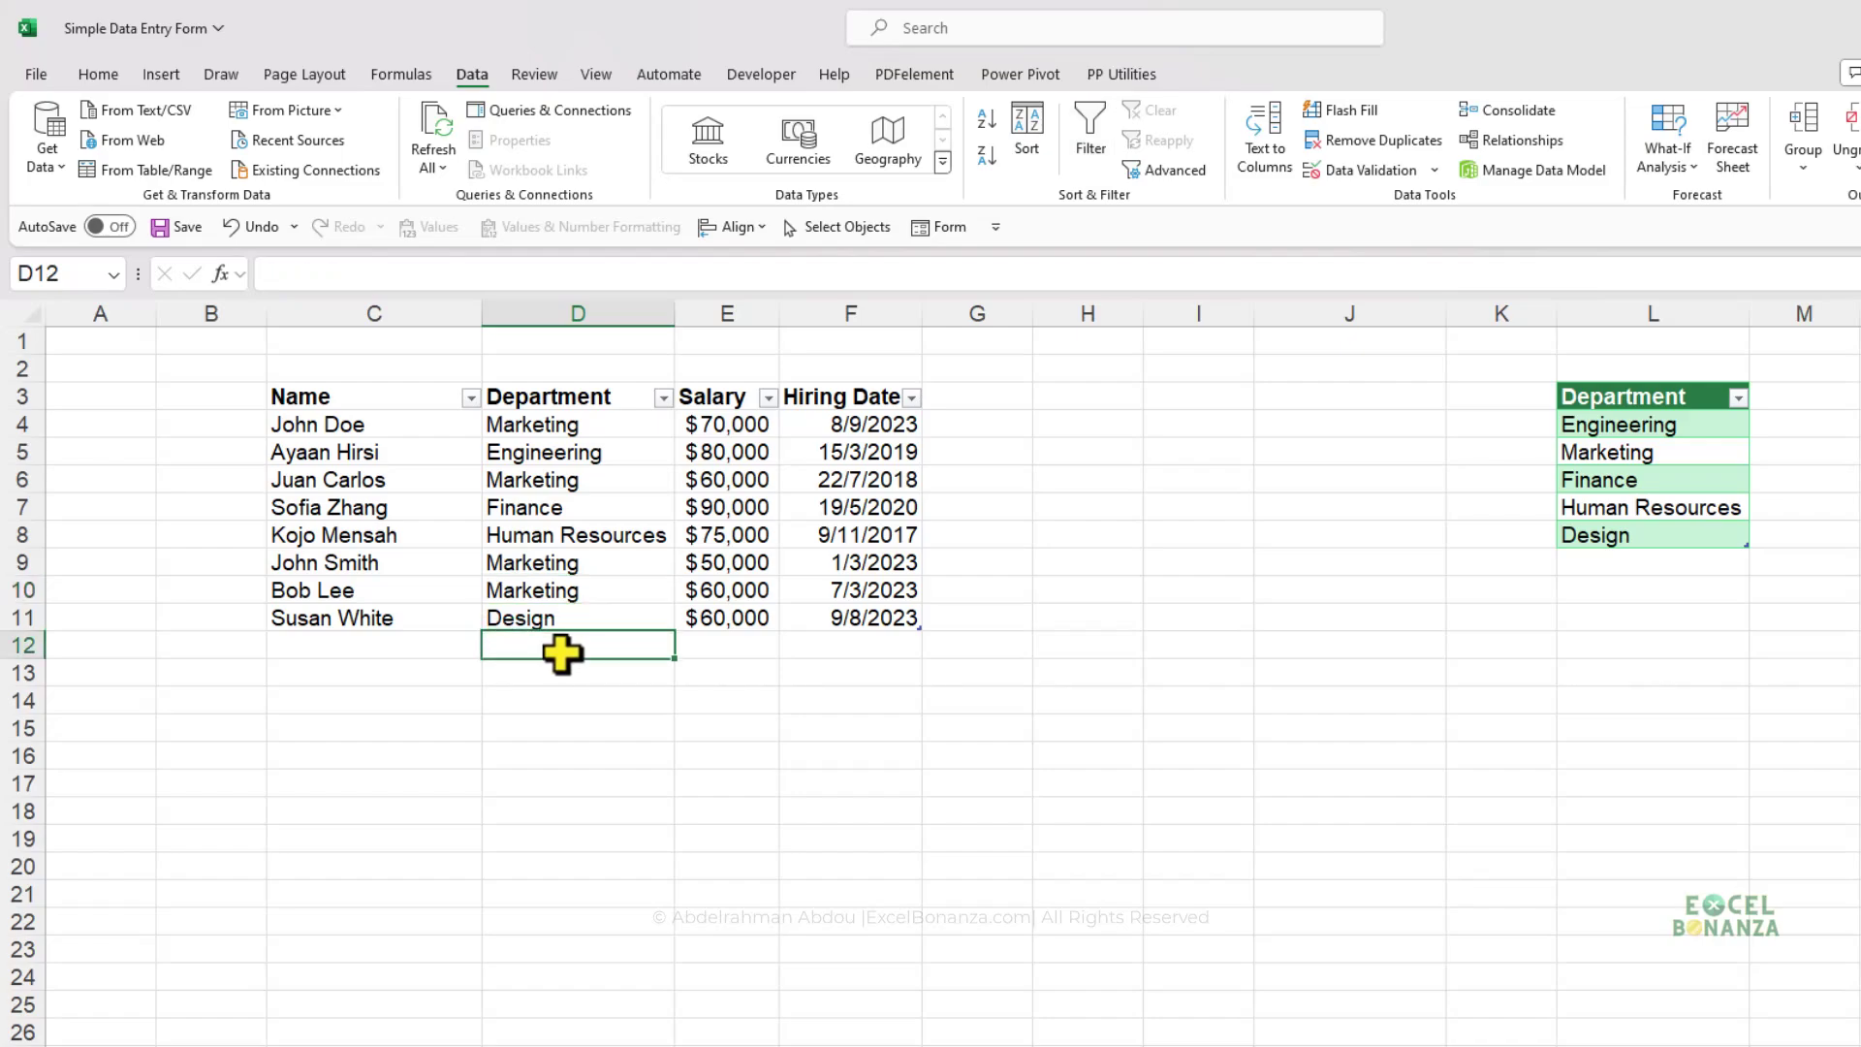
type("xyz")
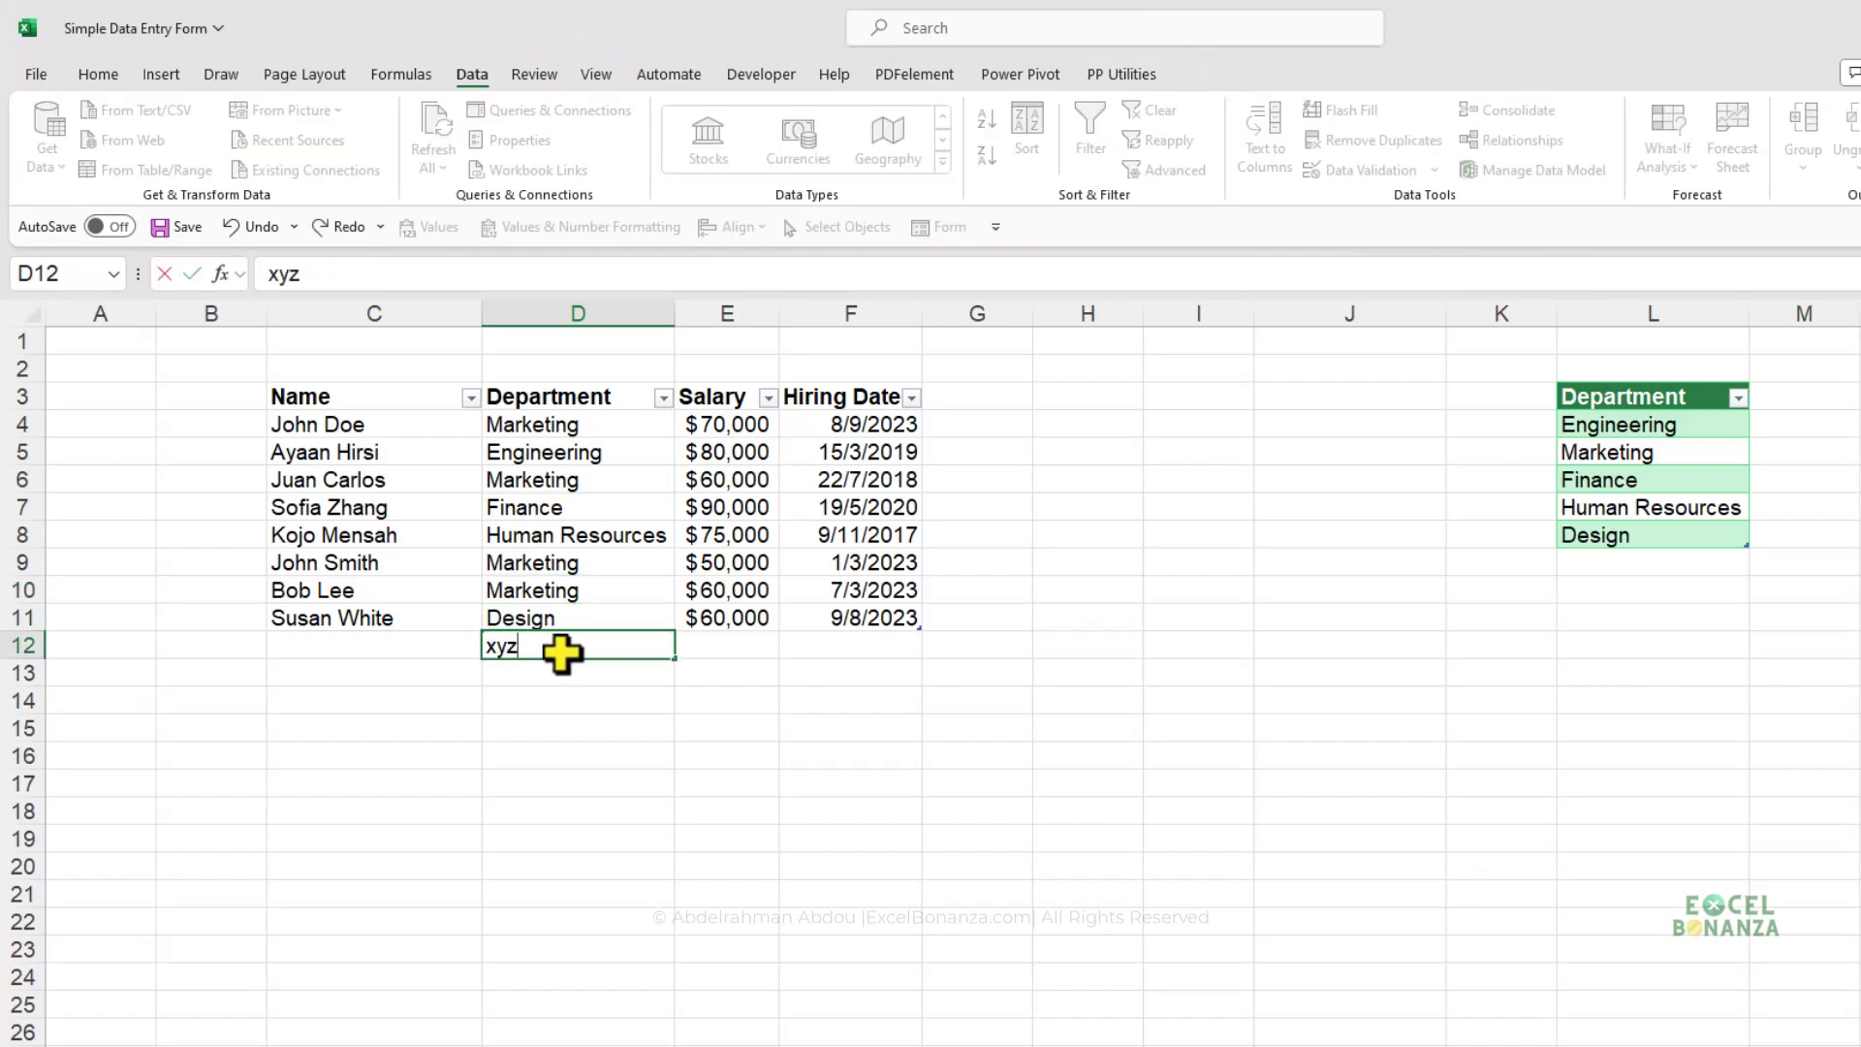
key("Return")
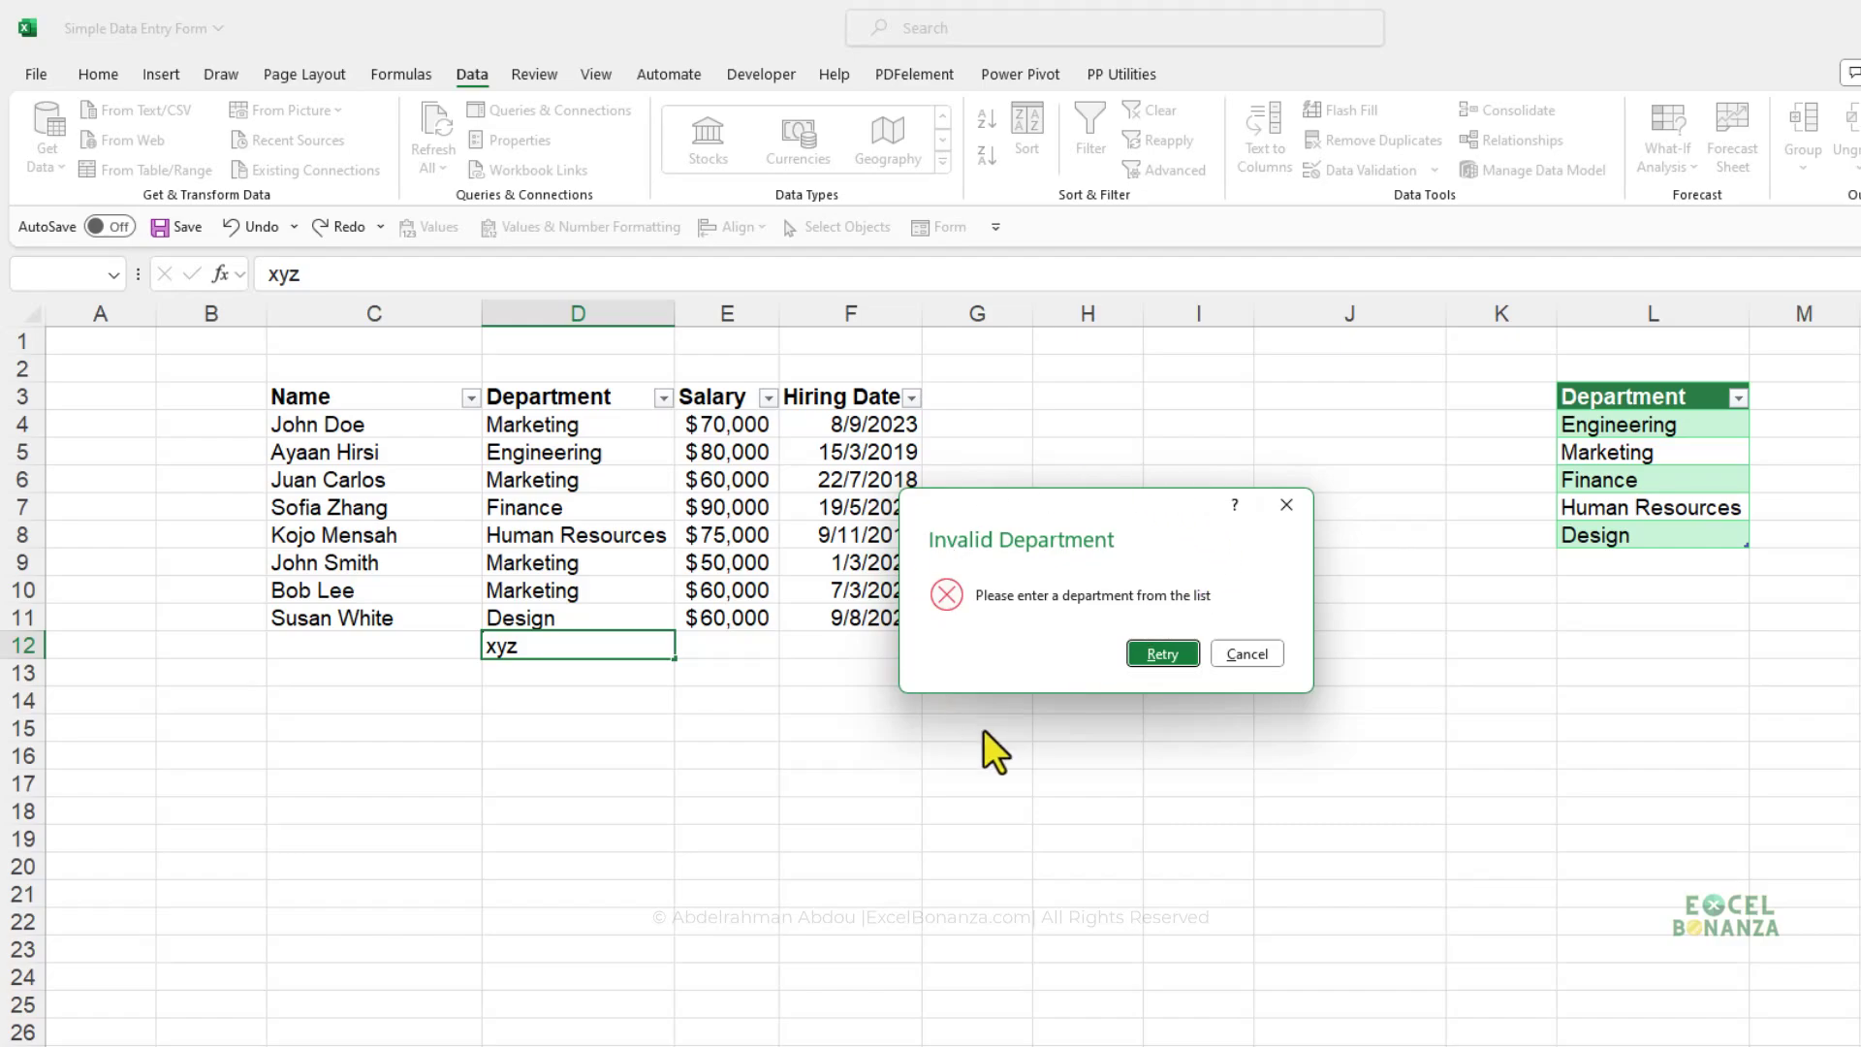
left_click(1247, 653)
left_click(582, 562)
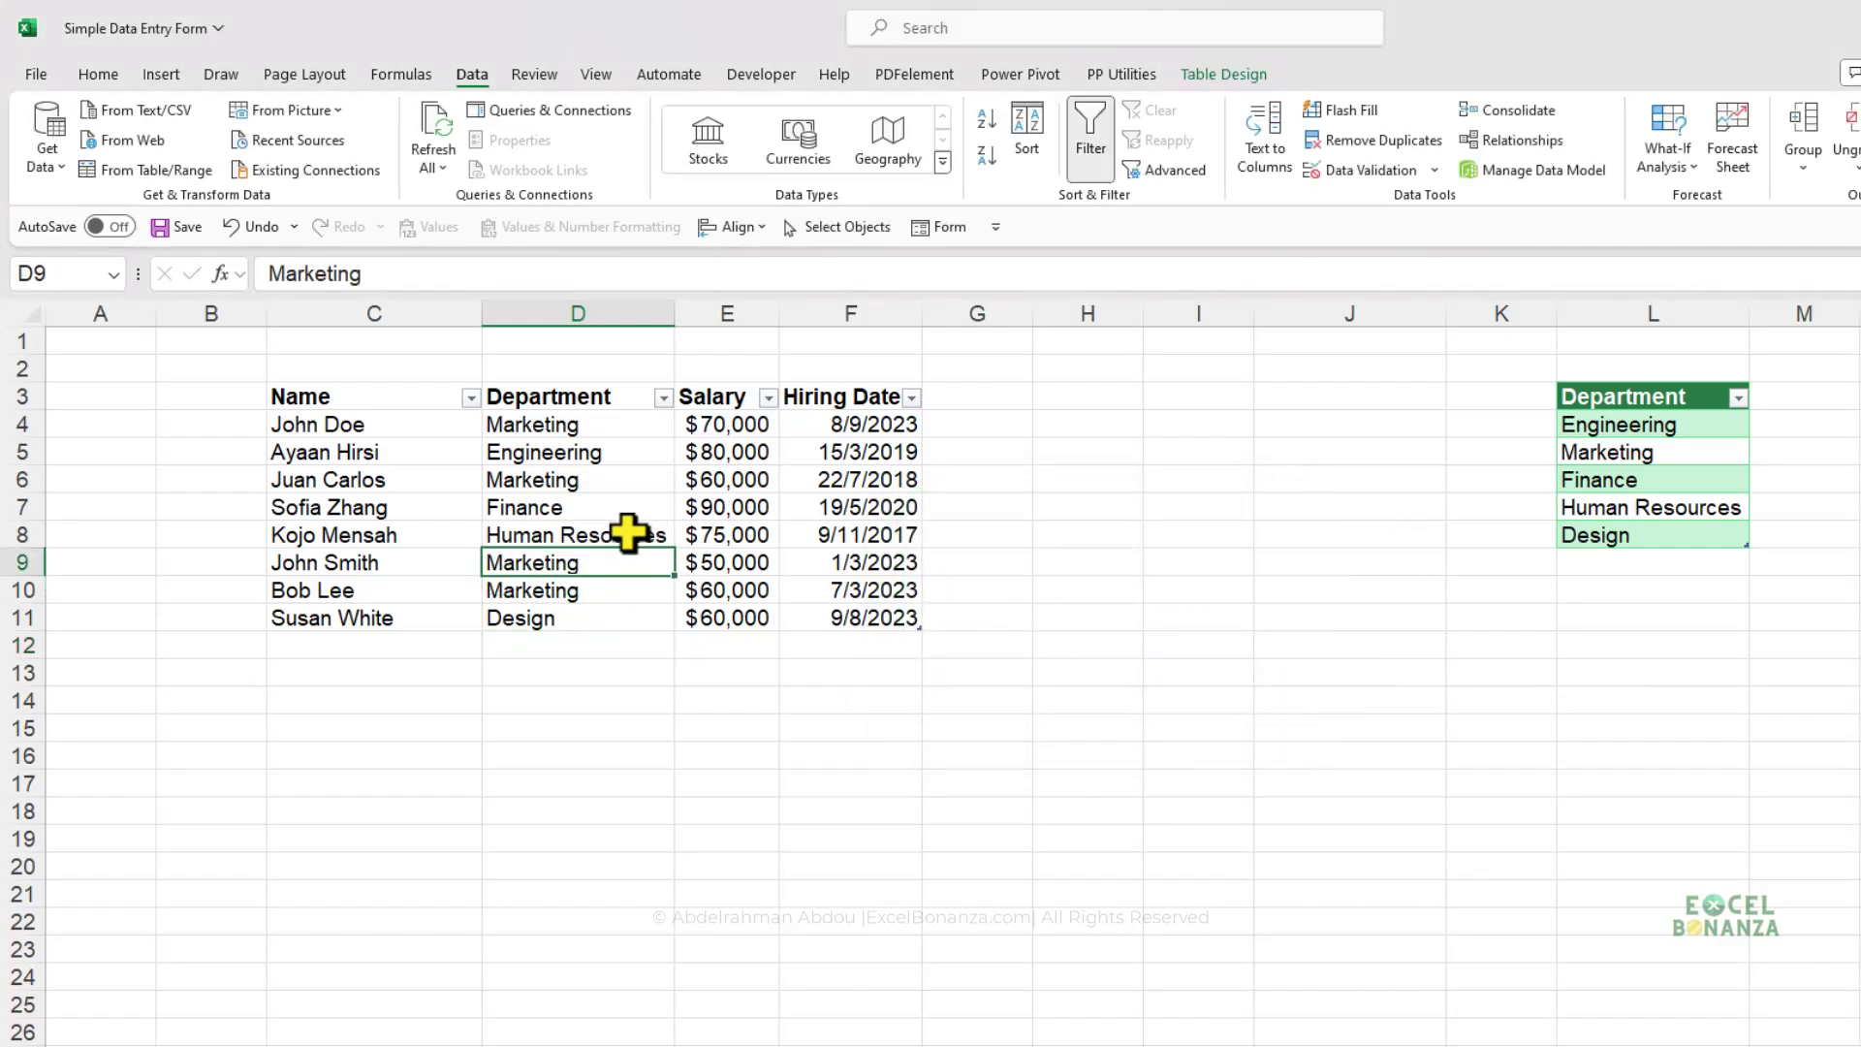
left_click(650, 535)
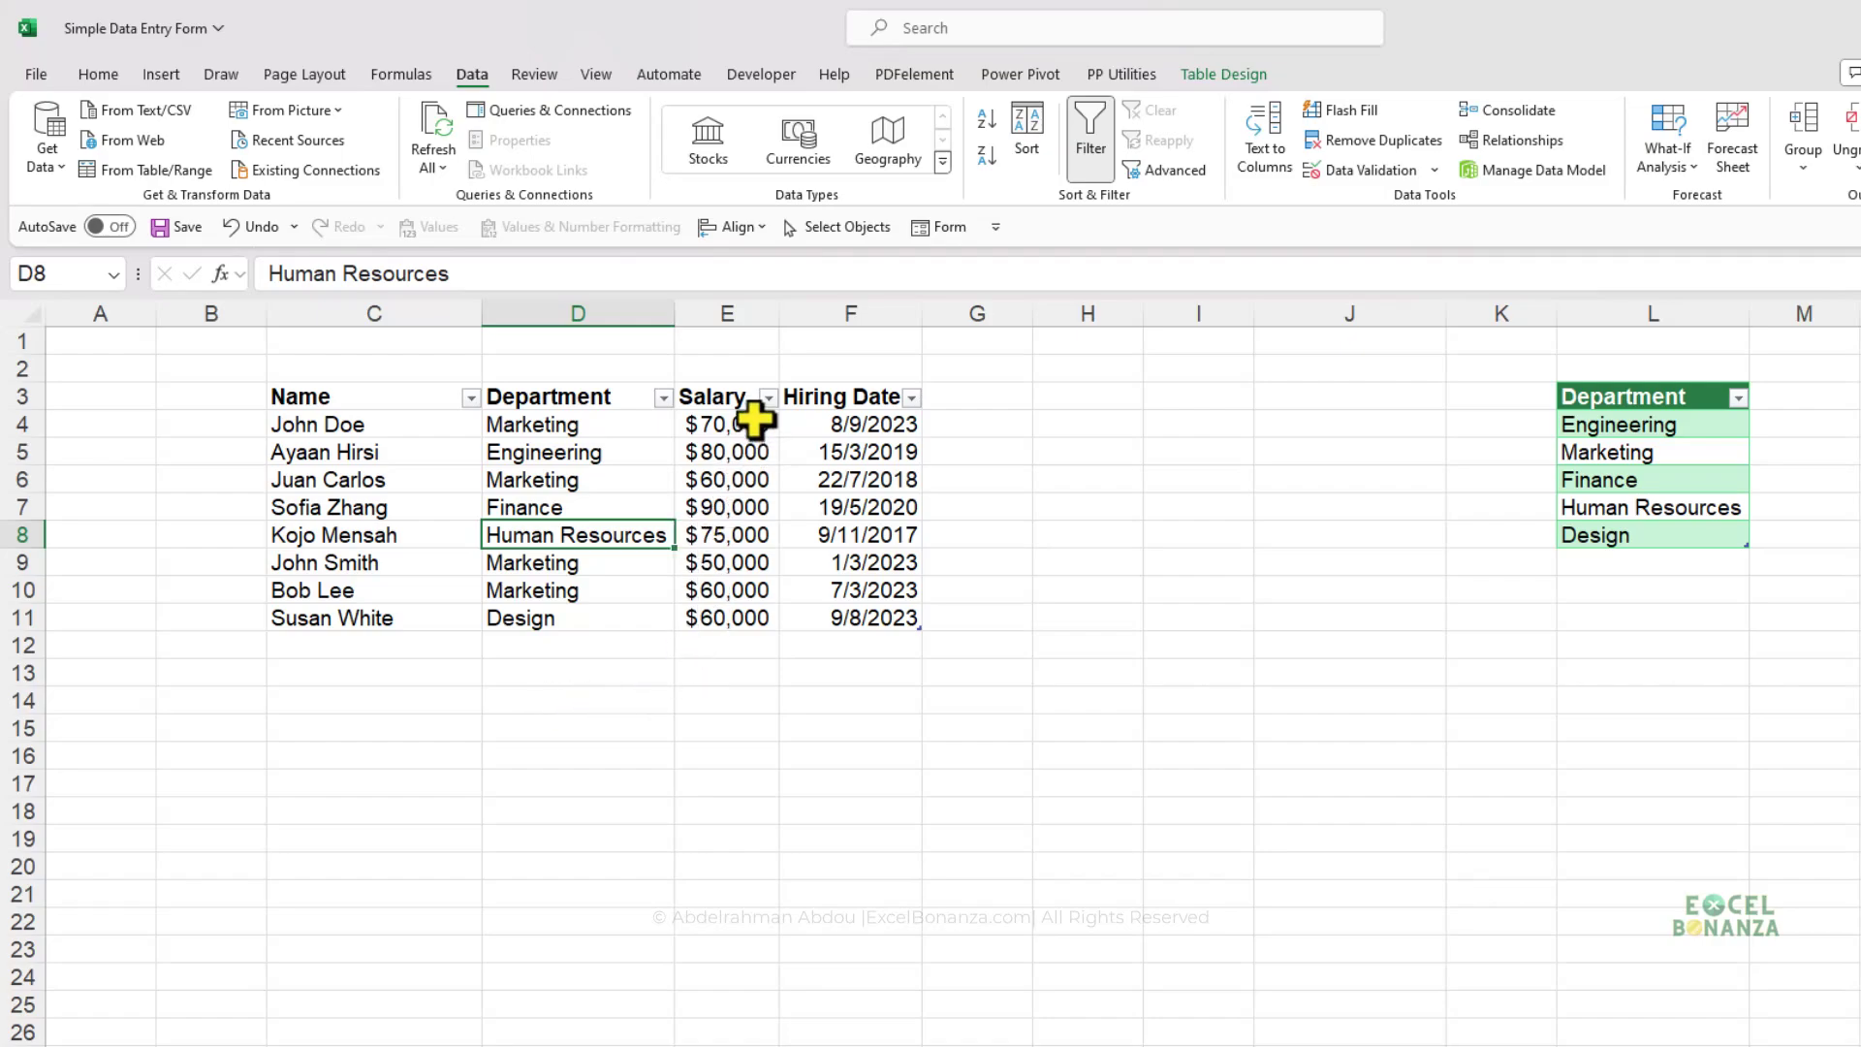
- Limit E4:E11 to whole numbers greater than or equal to 30000
left_click_drag(732, 423, 718, 619)
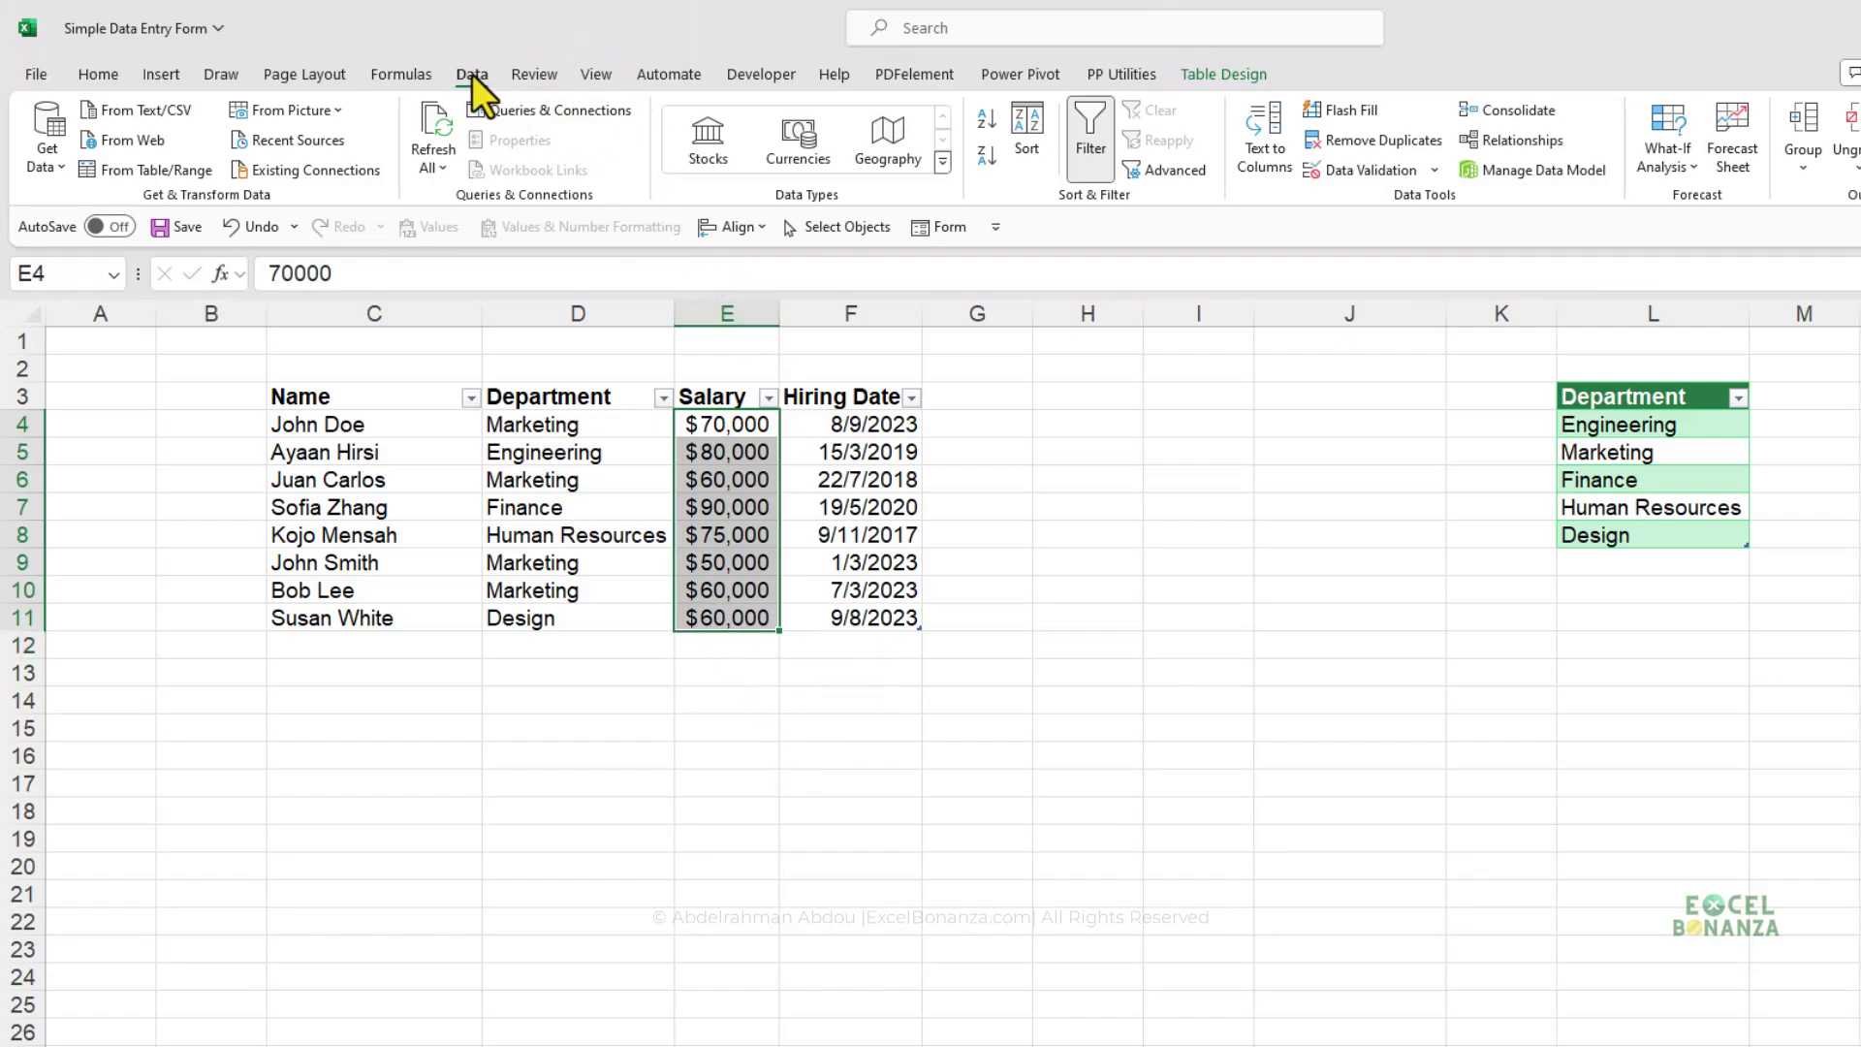
left_click(1343, 169)
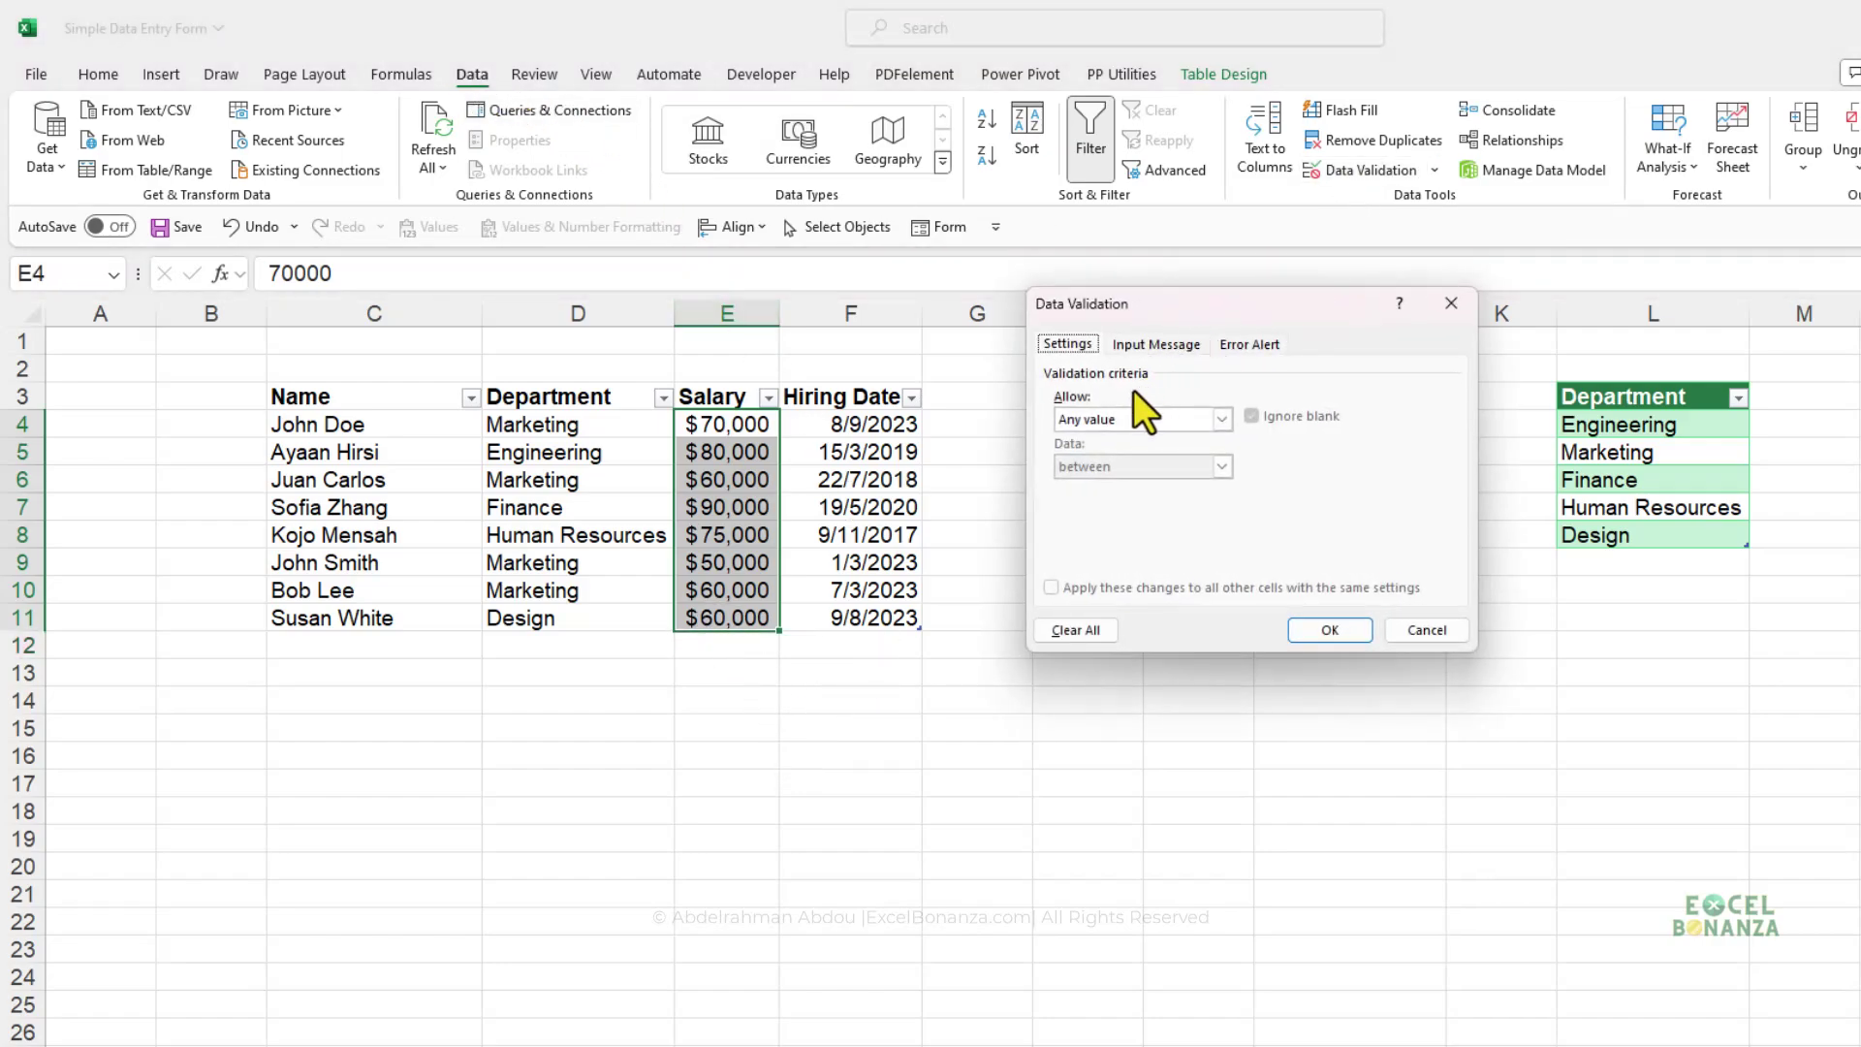
left_click(1127, 419)
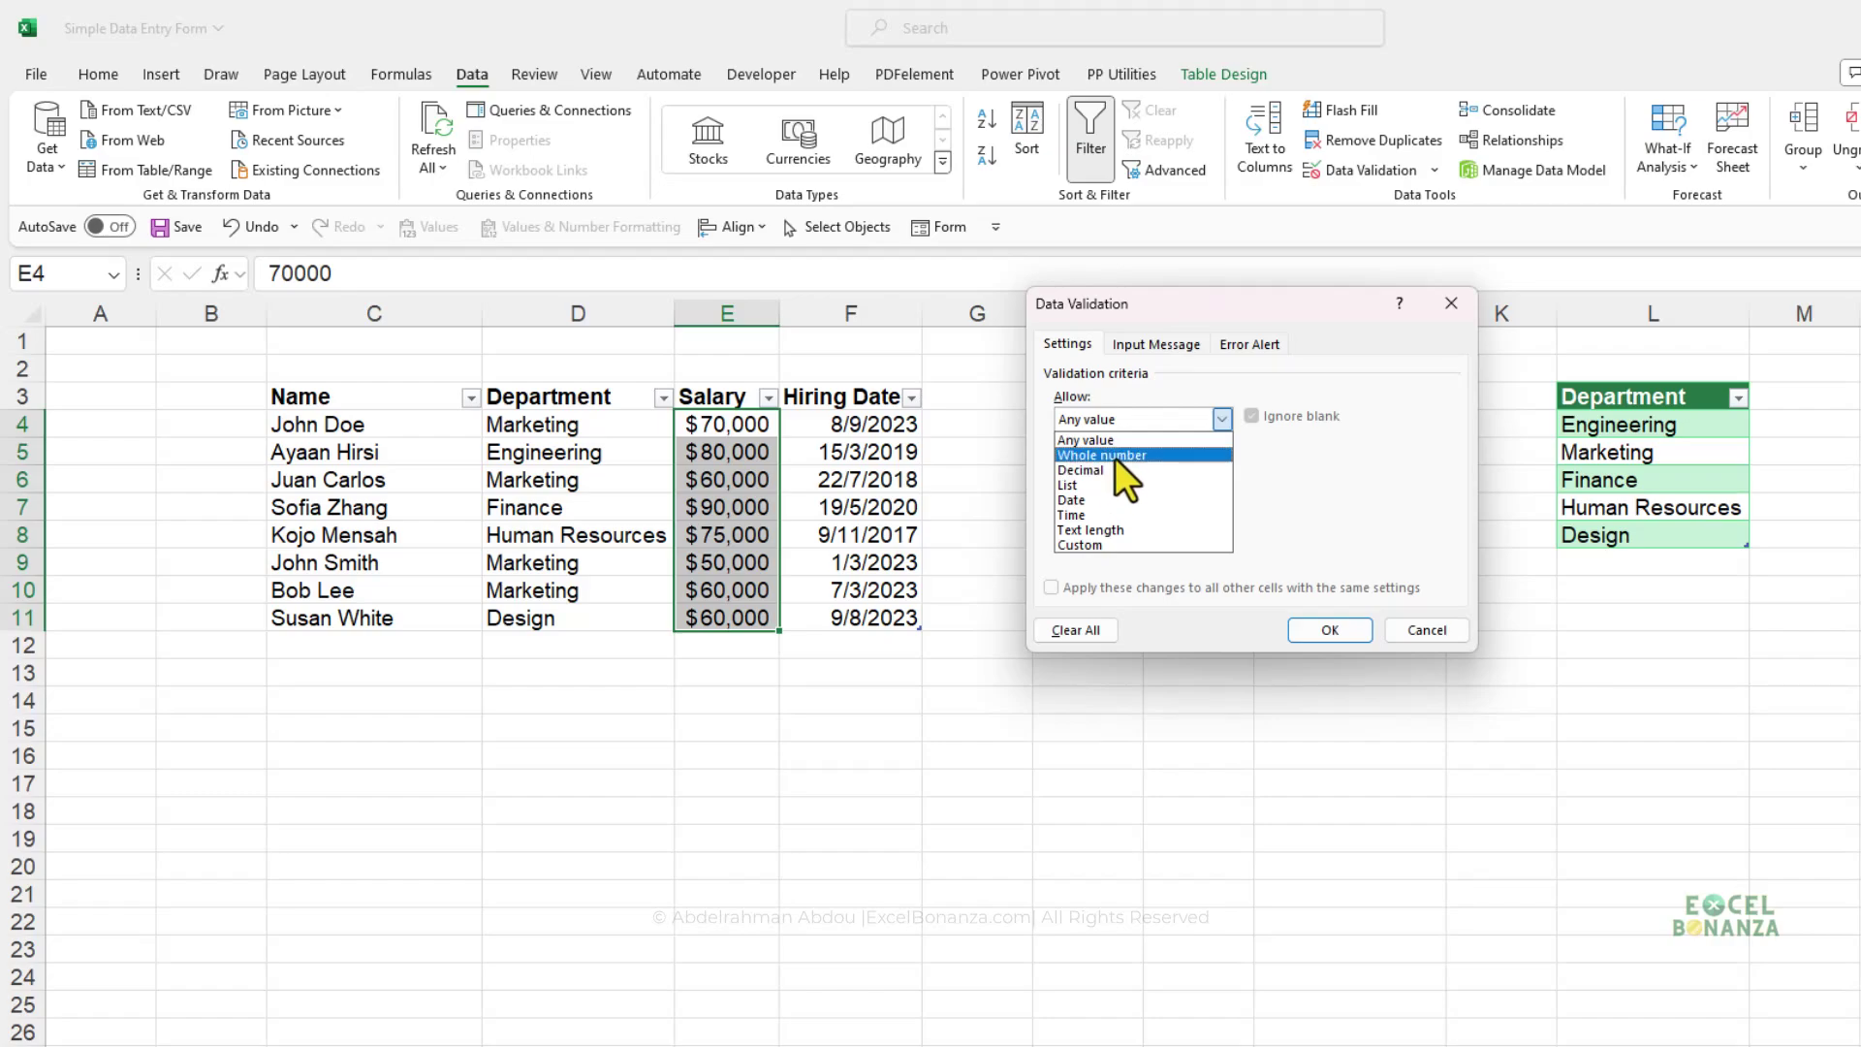
left_click(1115, 456)
left_click(1163, 467)
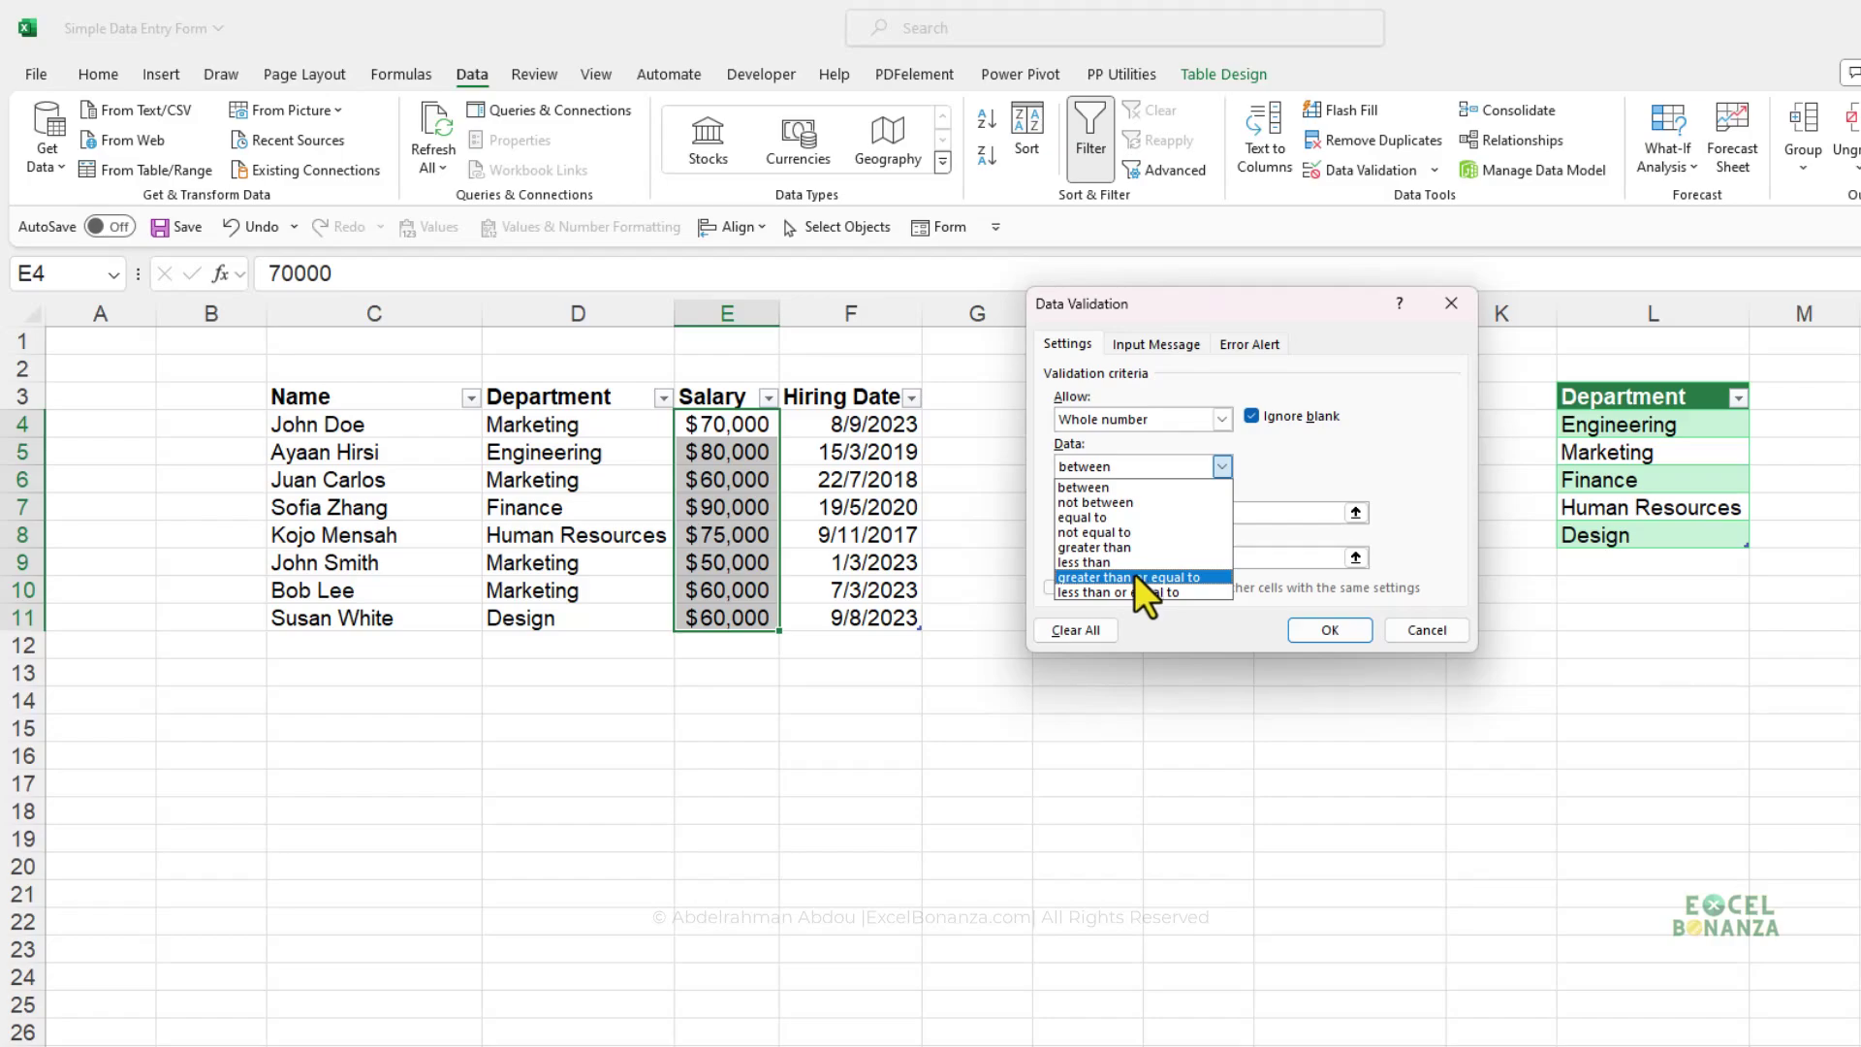
left_click(1134, 576)
left_click(1115, 512)
type("300")
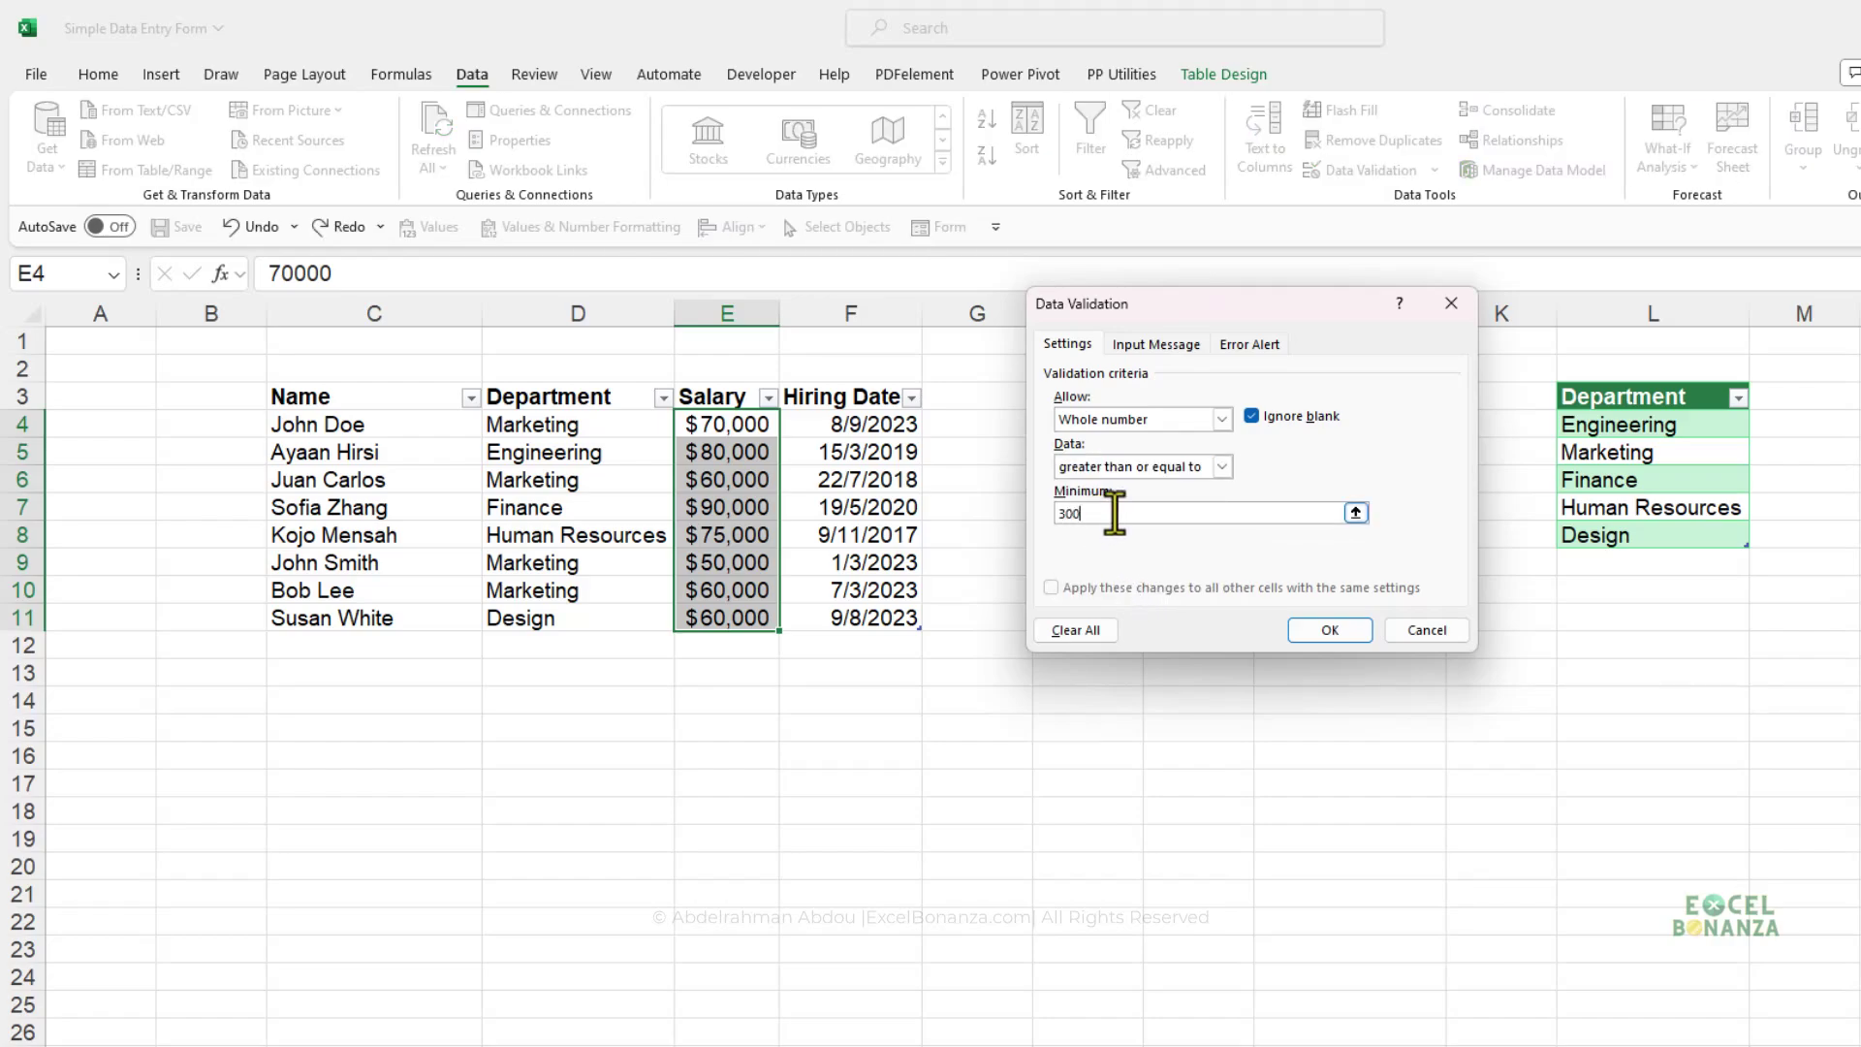
type("00")
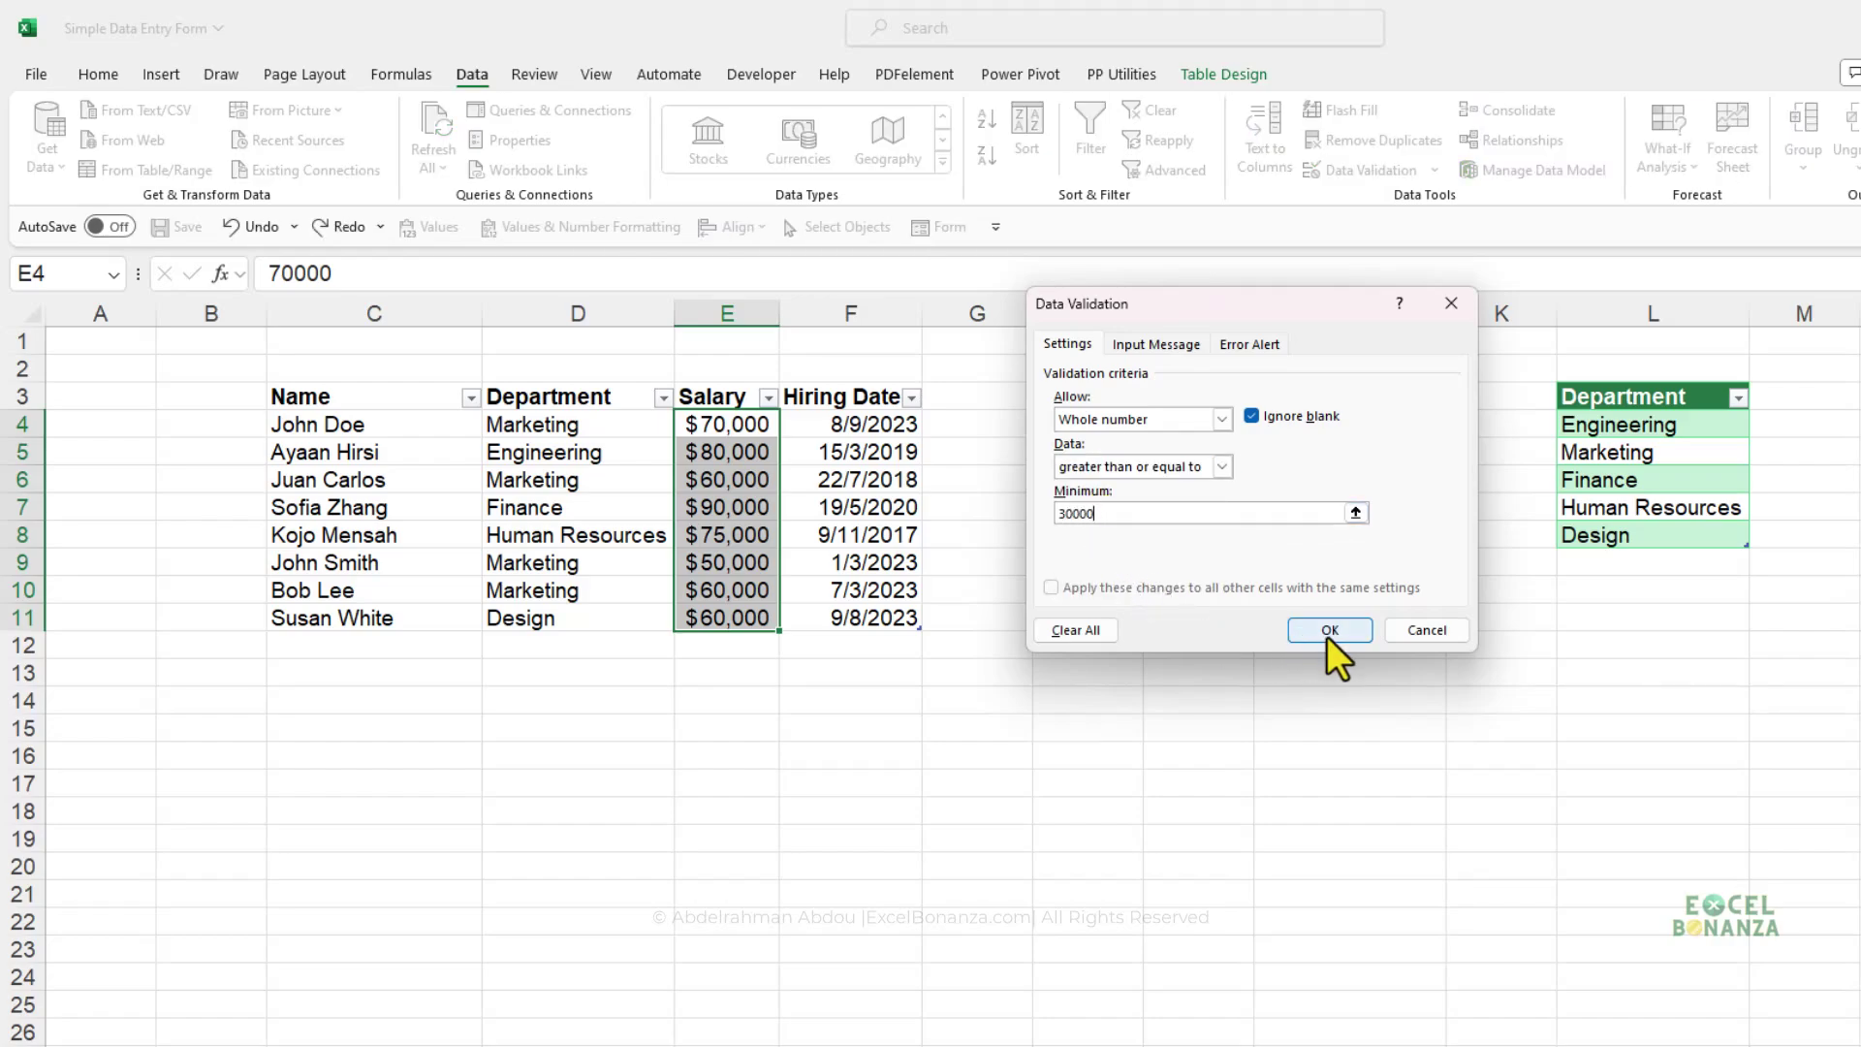
left_click(1328, 631)
- Enter 25000 in E12 and cancel the validation error so the entry is discarded
left_click(731, 644)
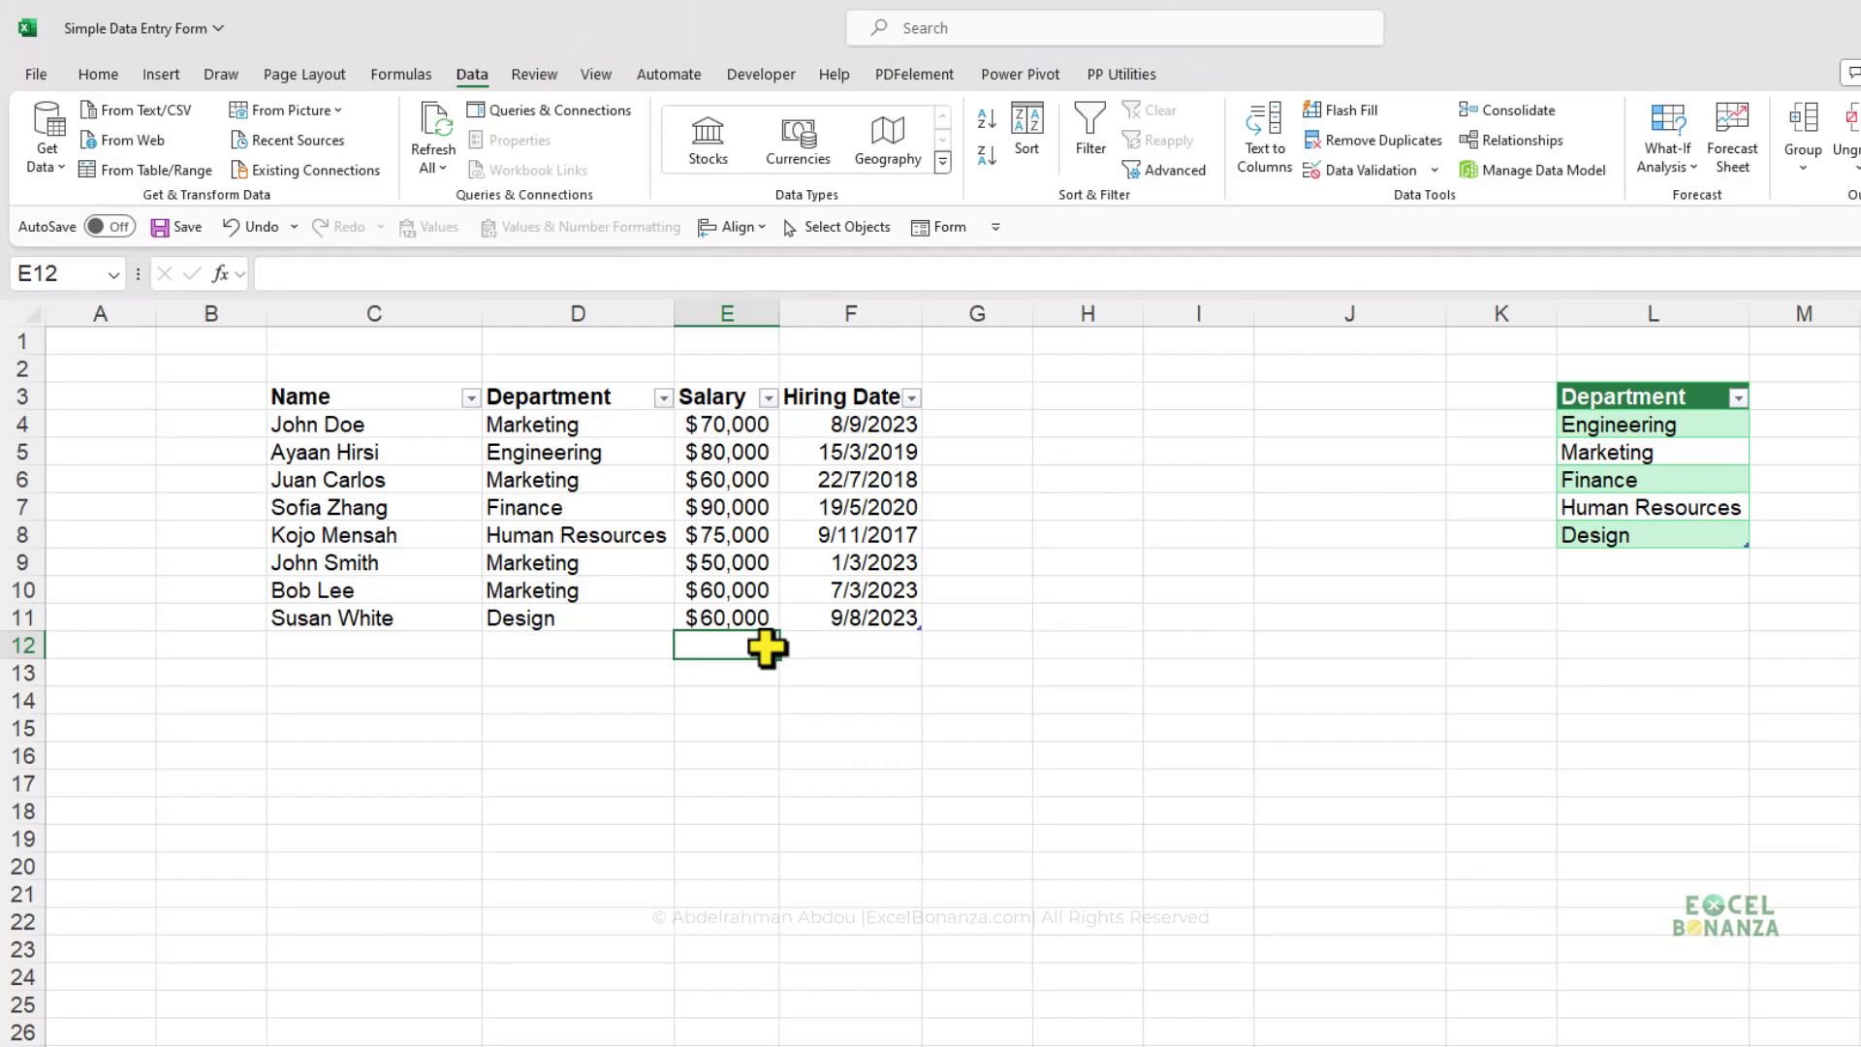
type("25000")
key("Return")
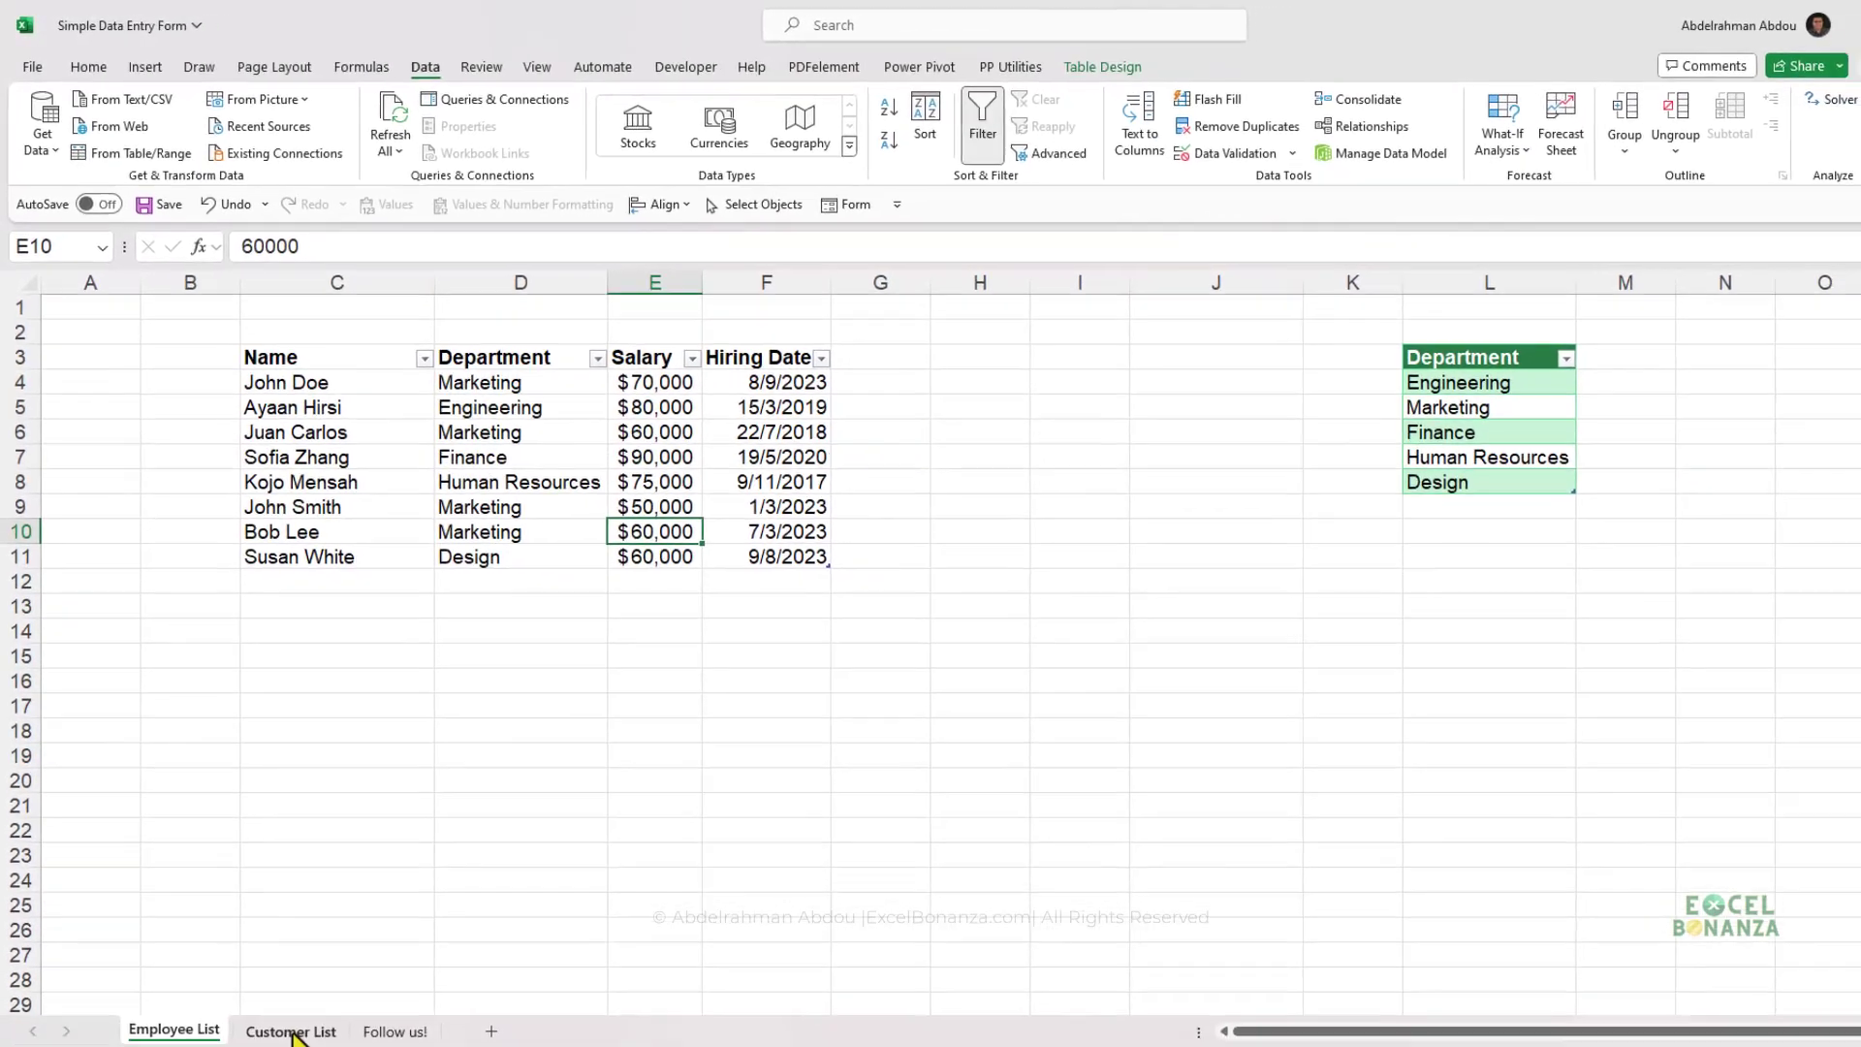
left_click(291, 1031)
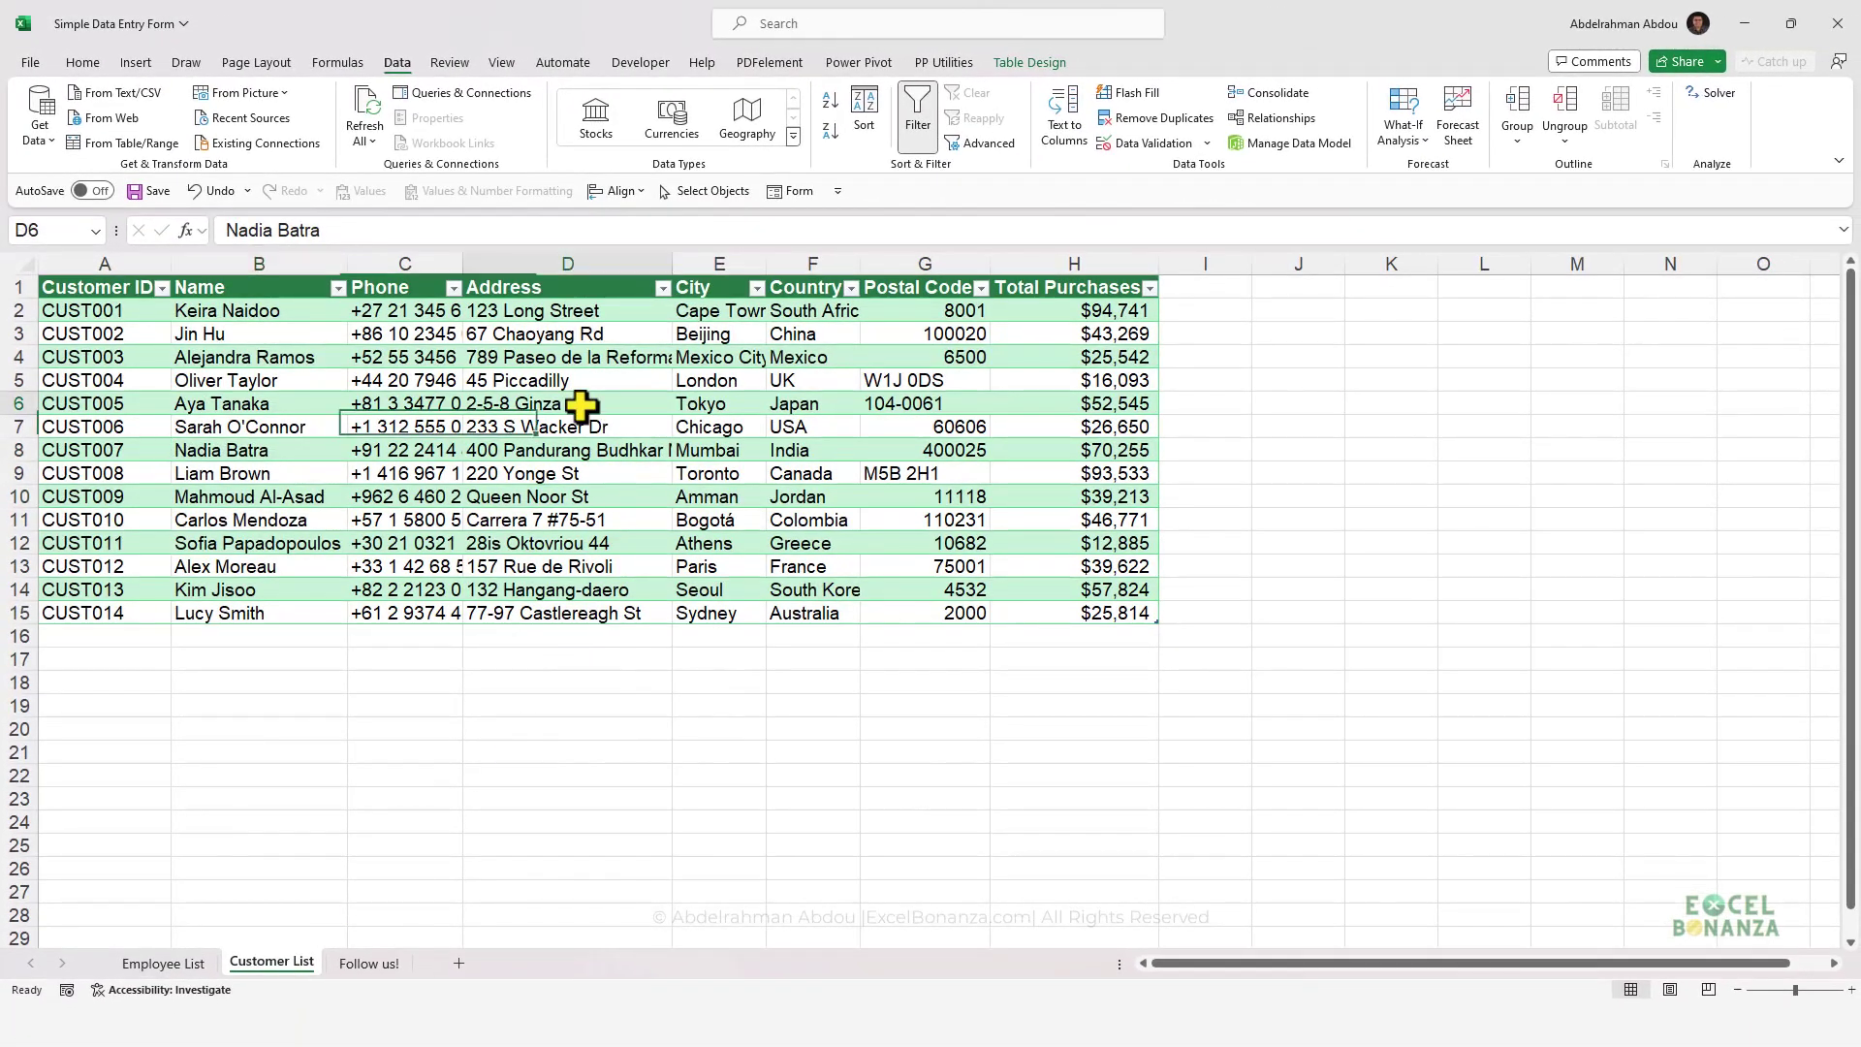
- Switch to the Customer List sheet and open its 14 records in the data form
left_click(596, 405)
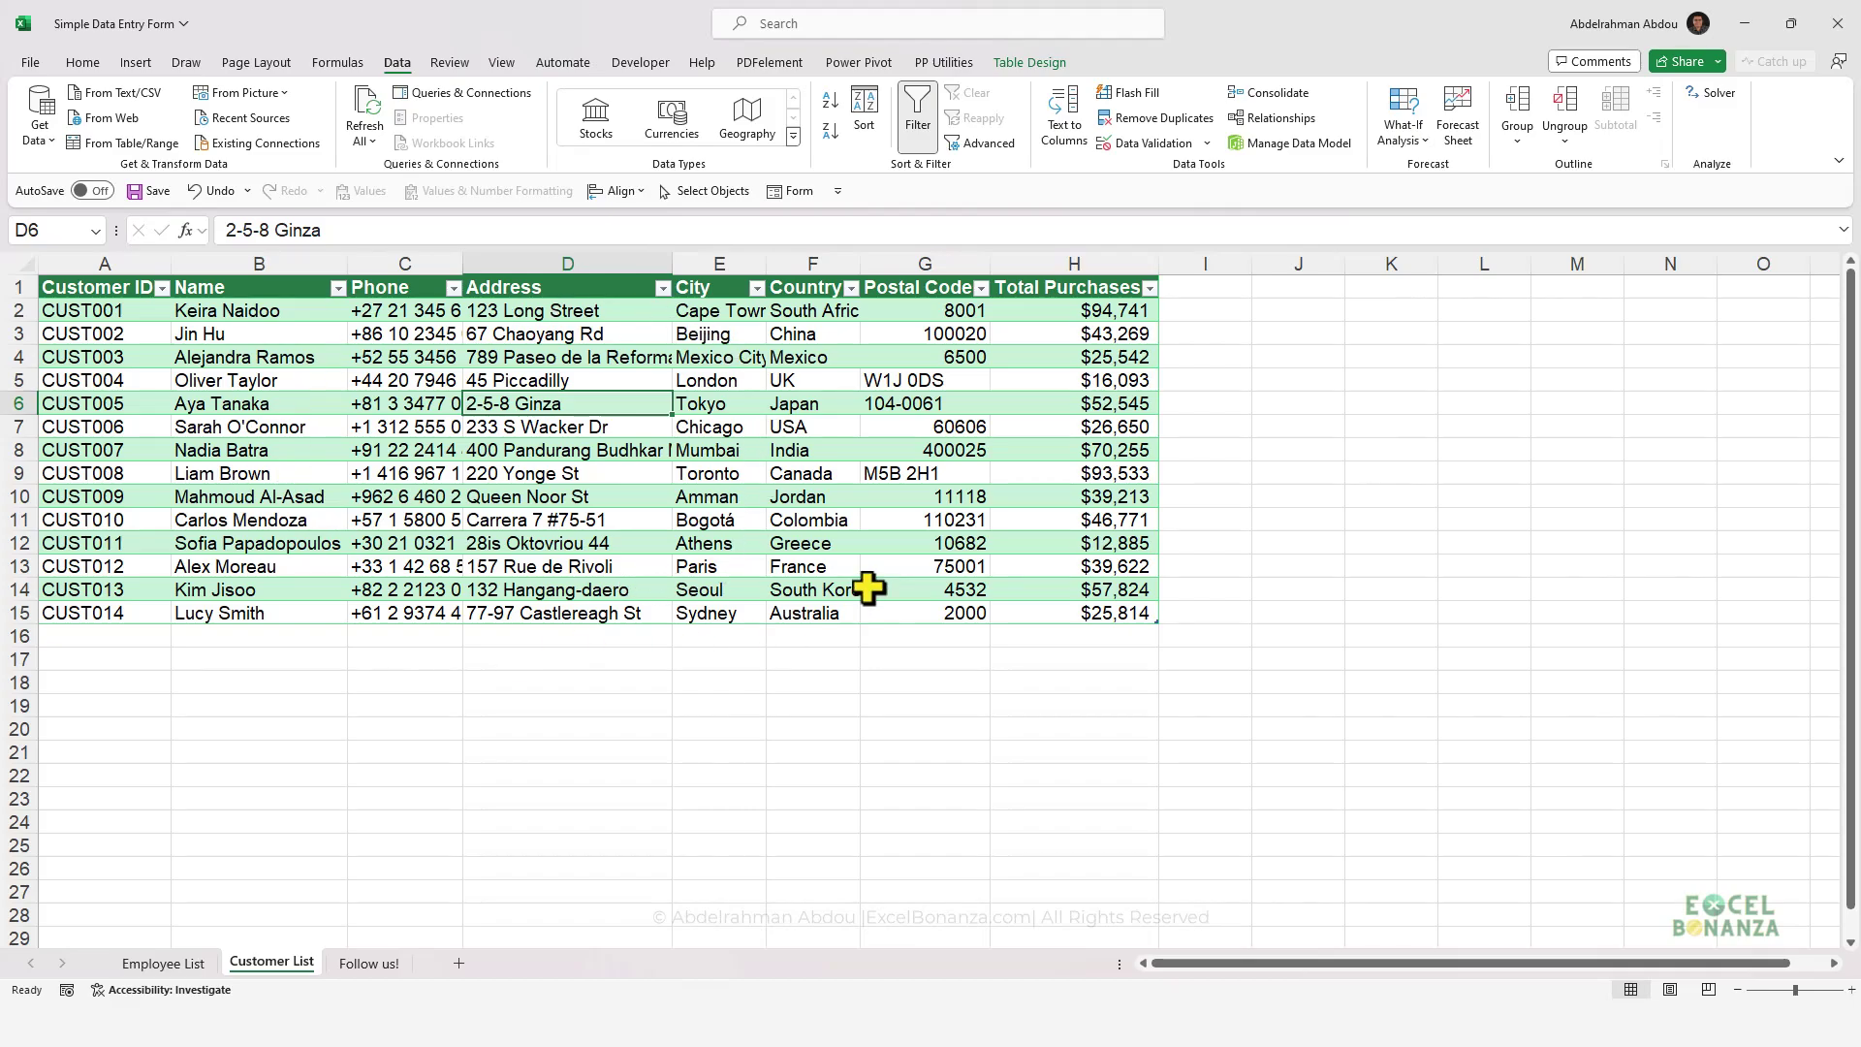
left_click(782, 196)
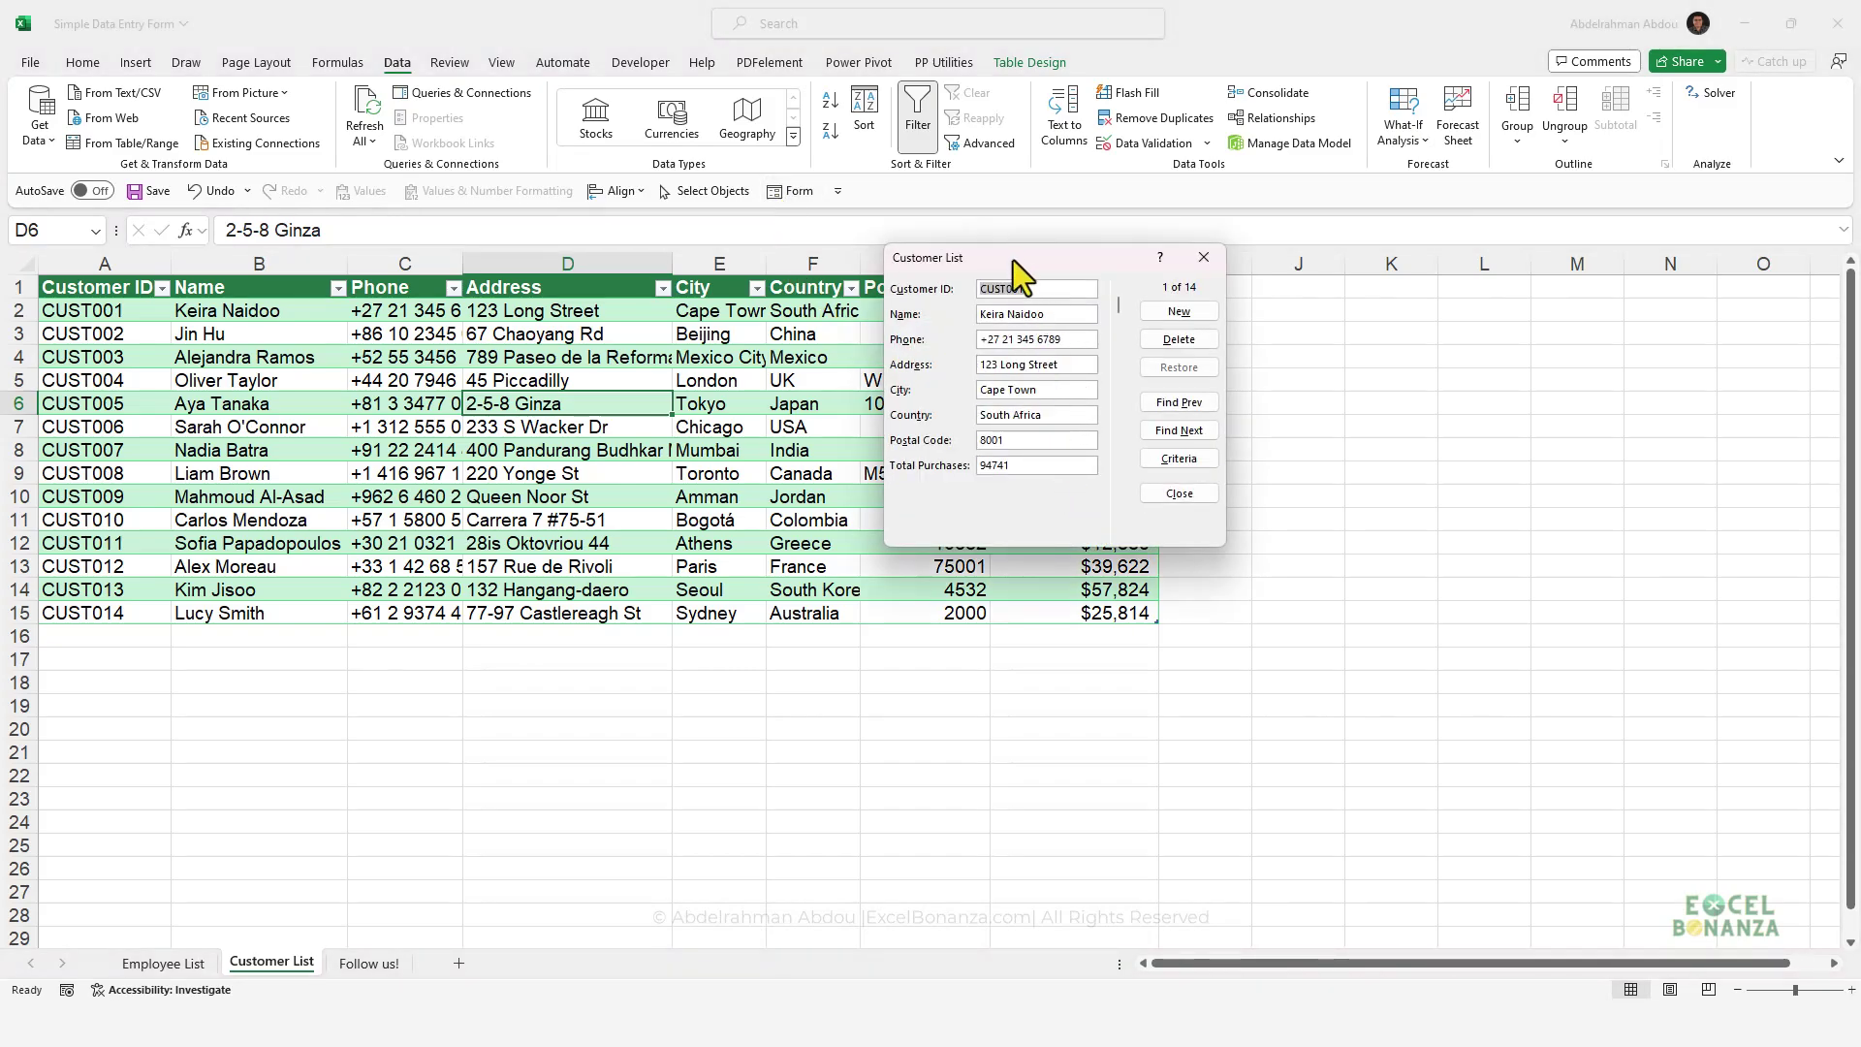
left_click_drag(1014, 260, 933, 336)
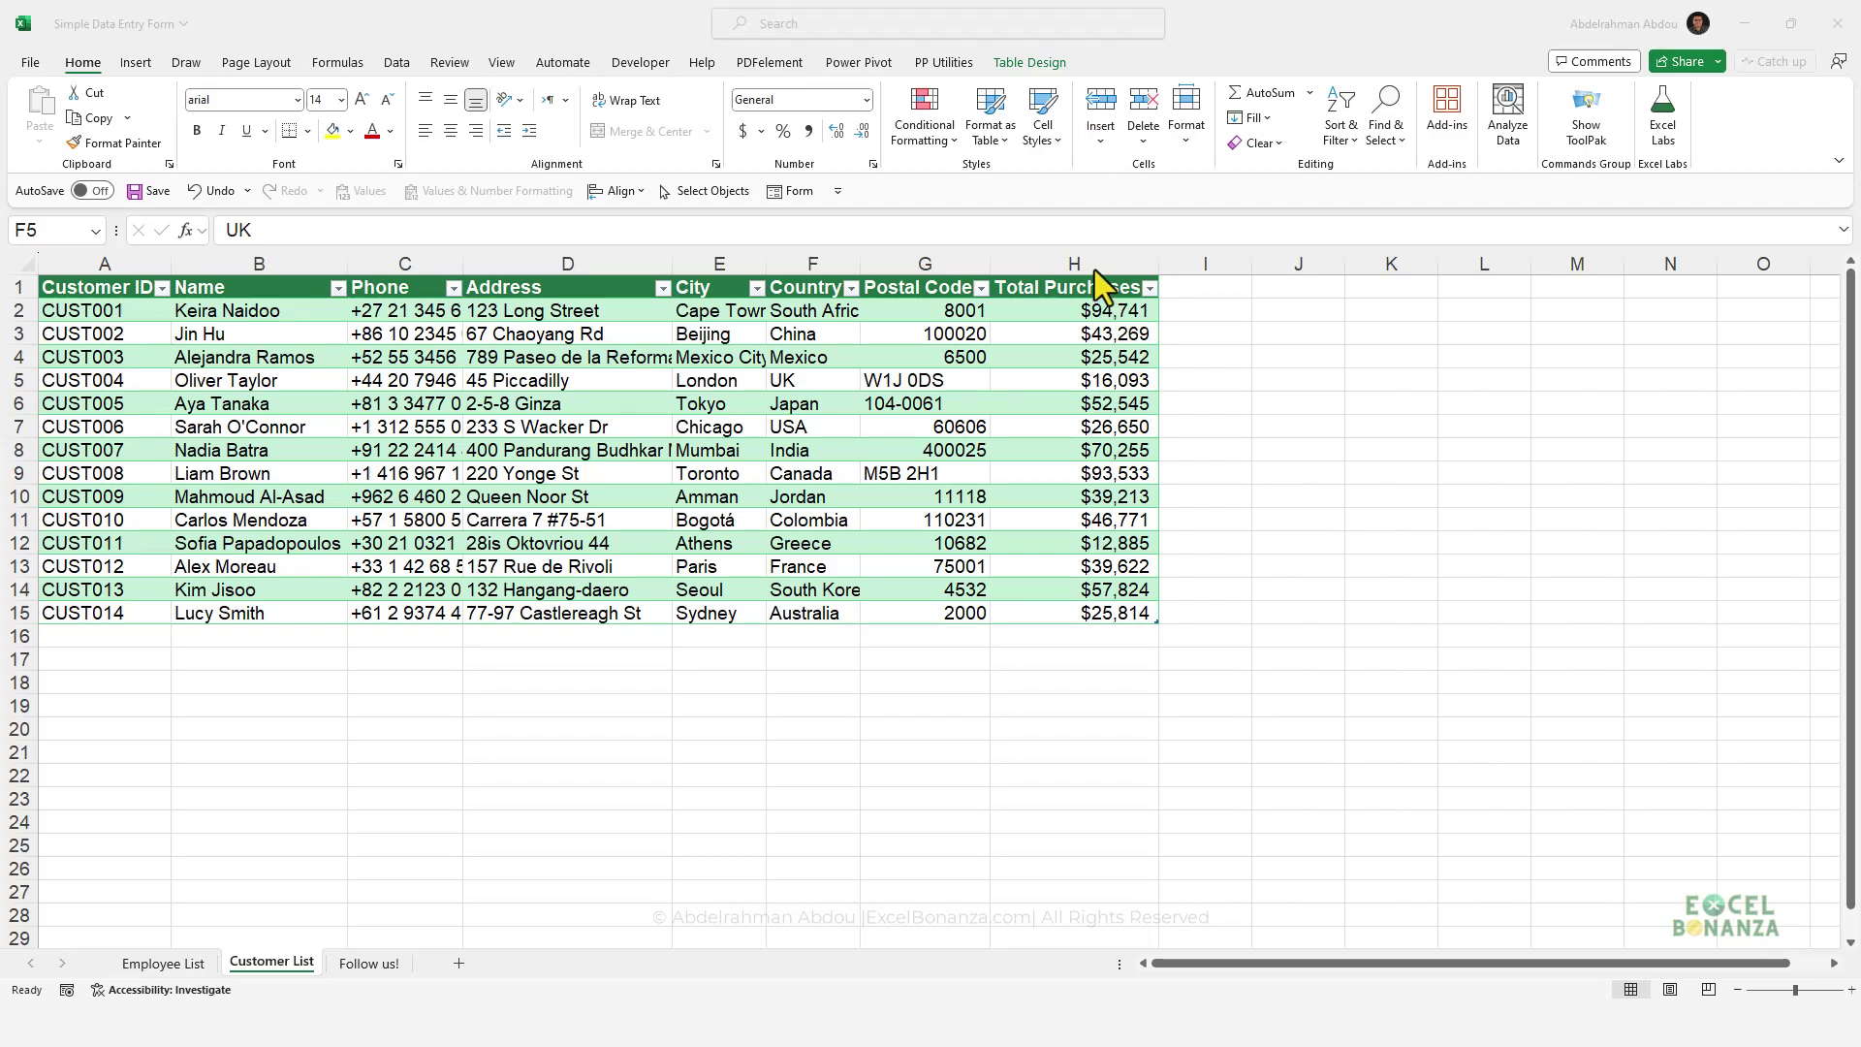
- In Customize the Ribbon, pick the Form command from Commands Not in the Ribbon
right_click(1059, 163)
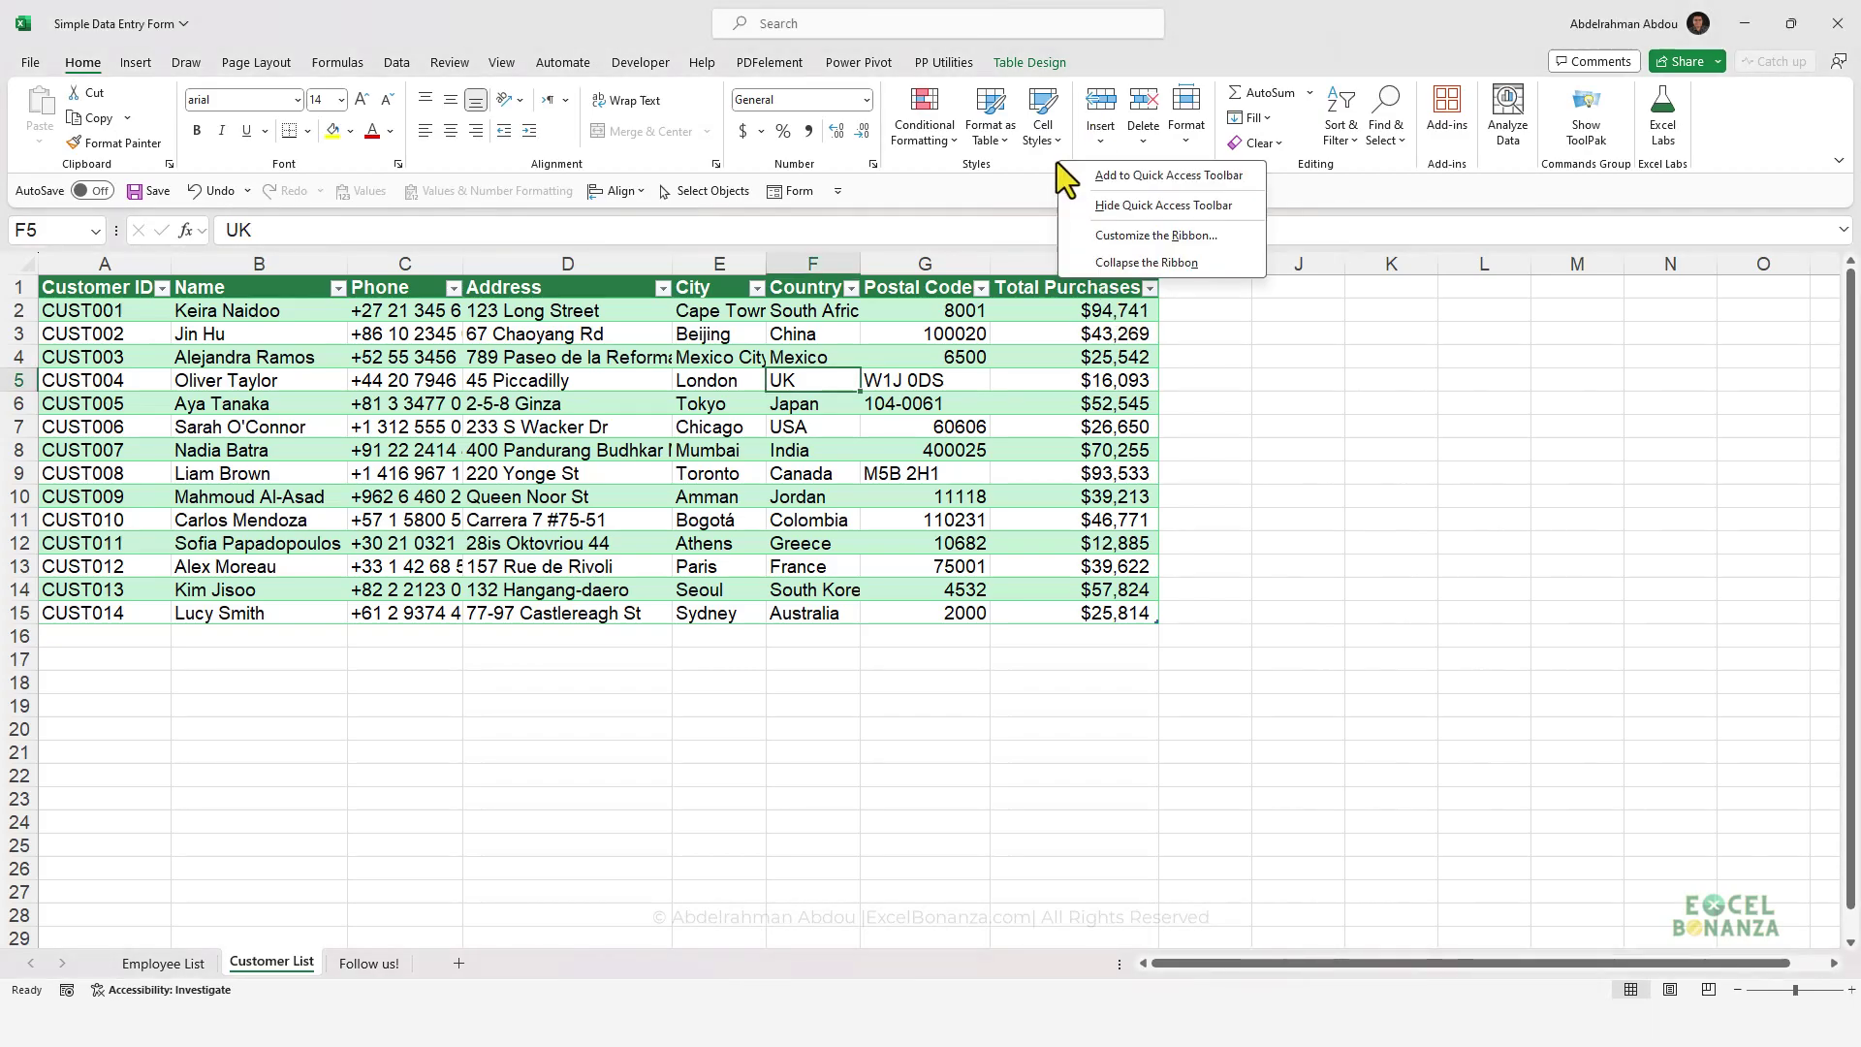
left_click(1114, 235)
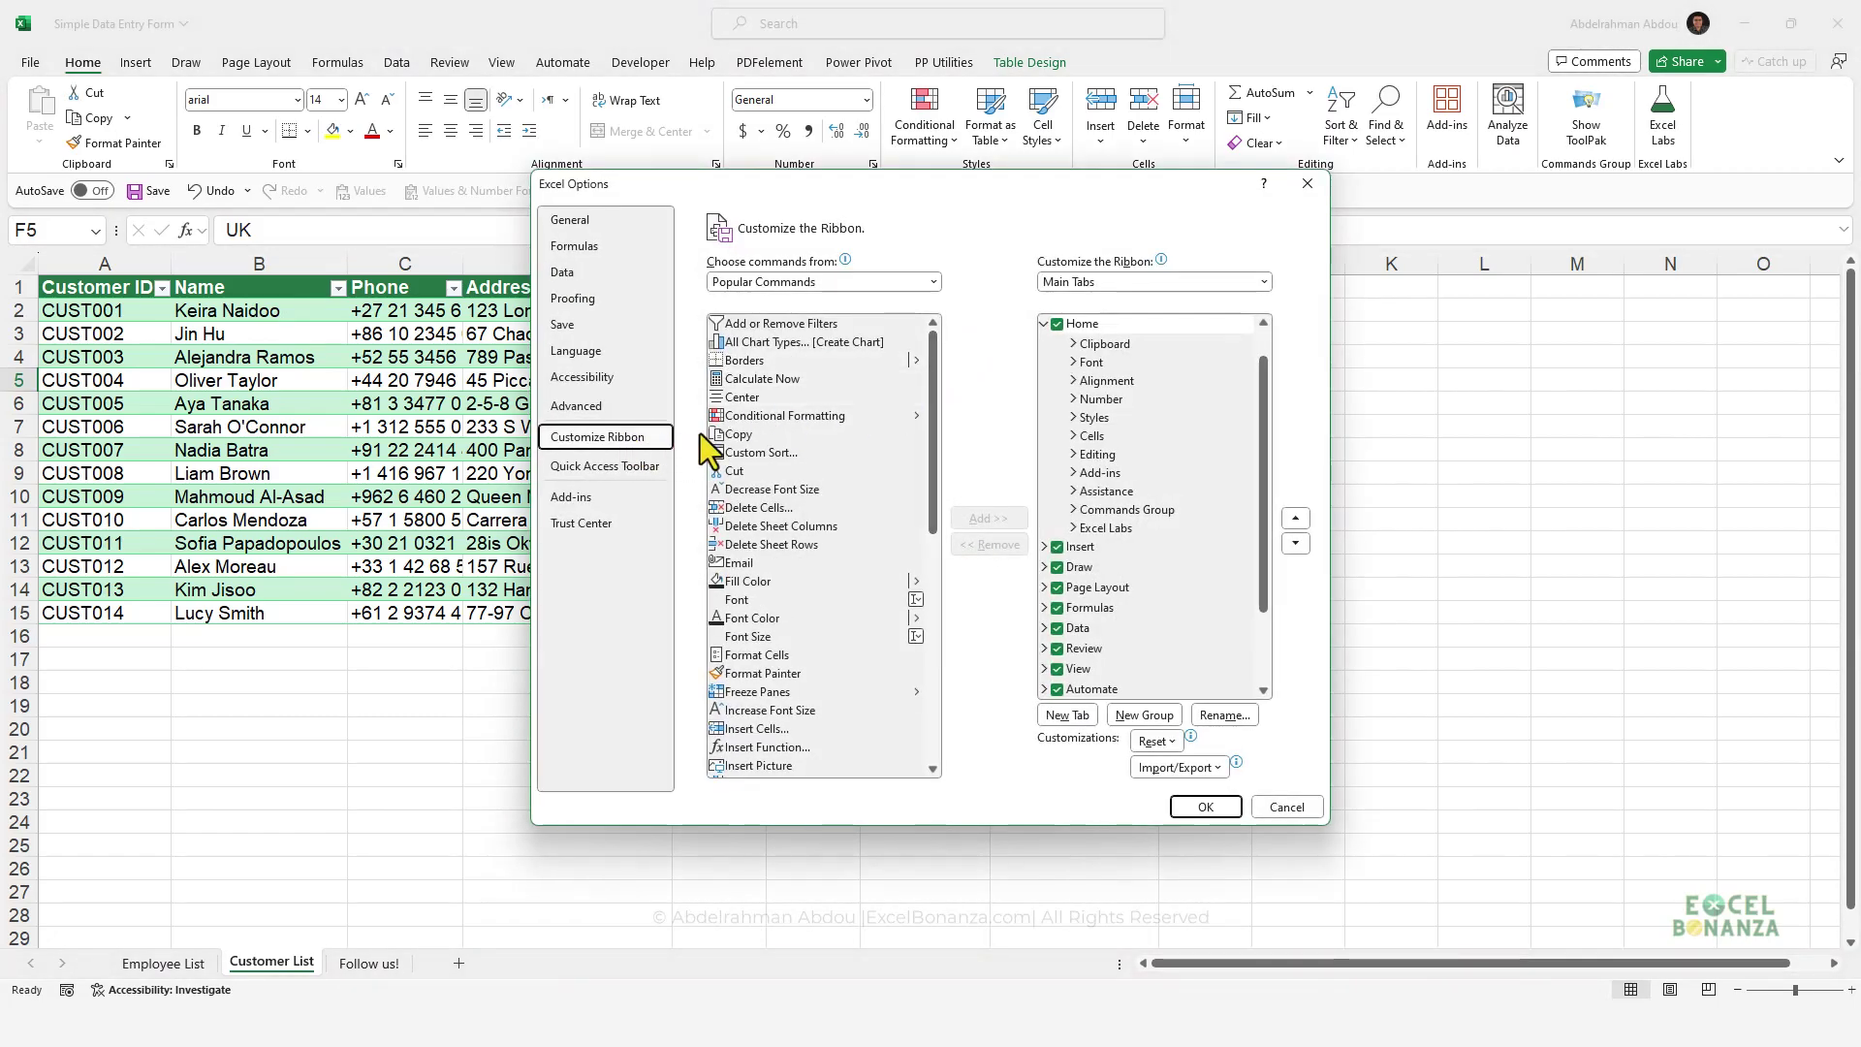
left_click(856, 287)
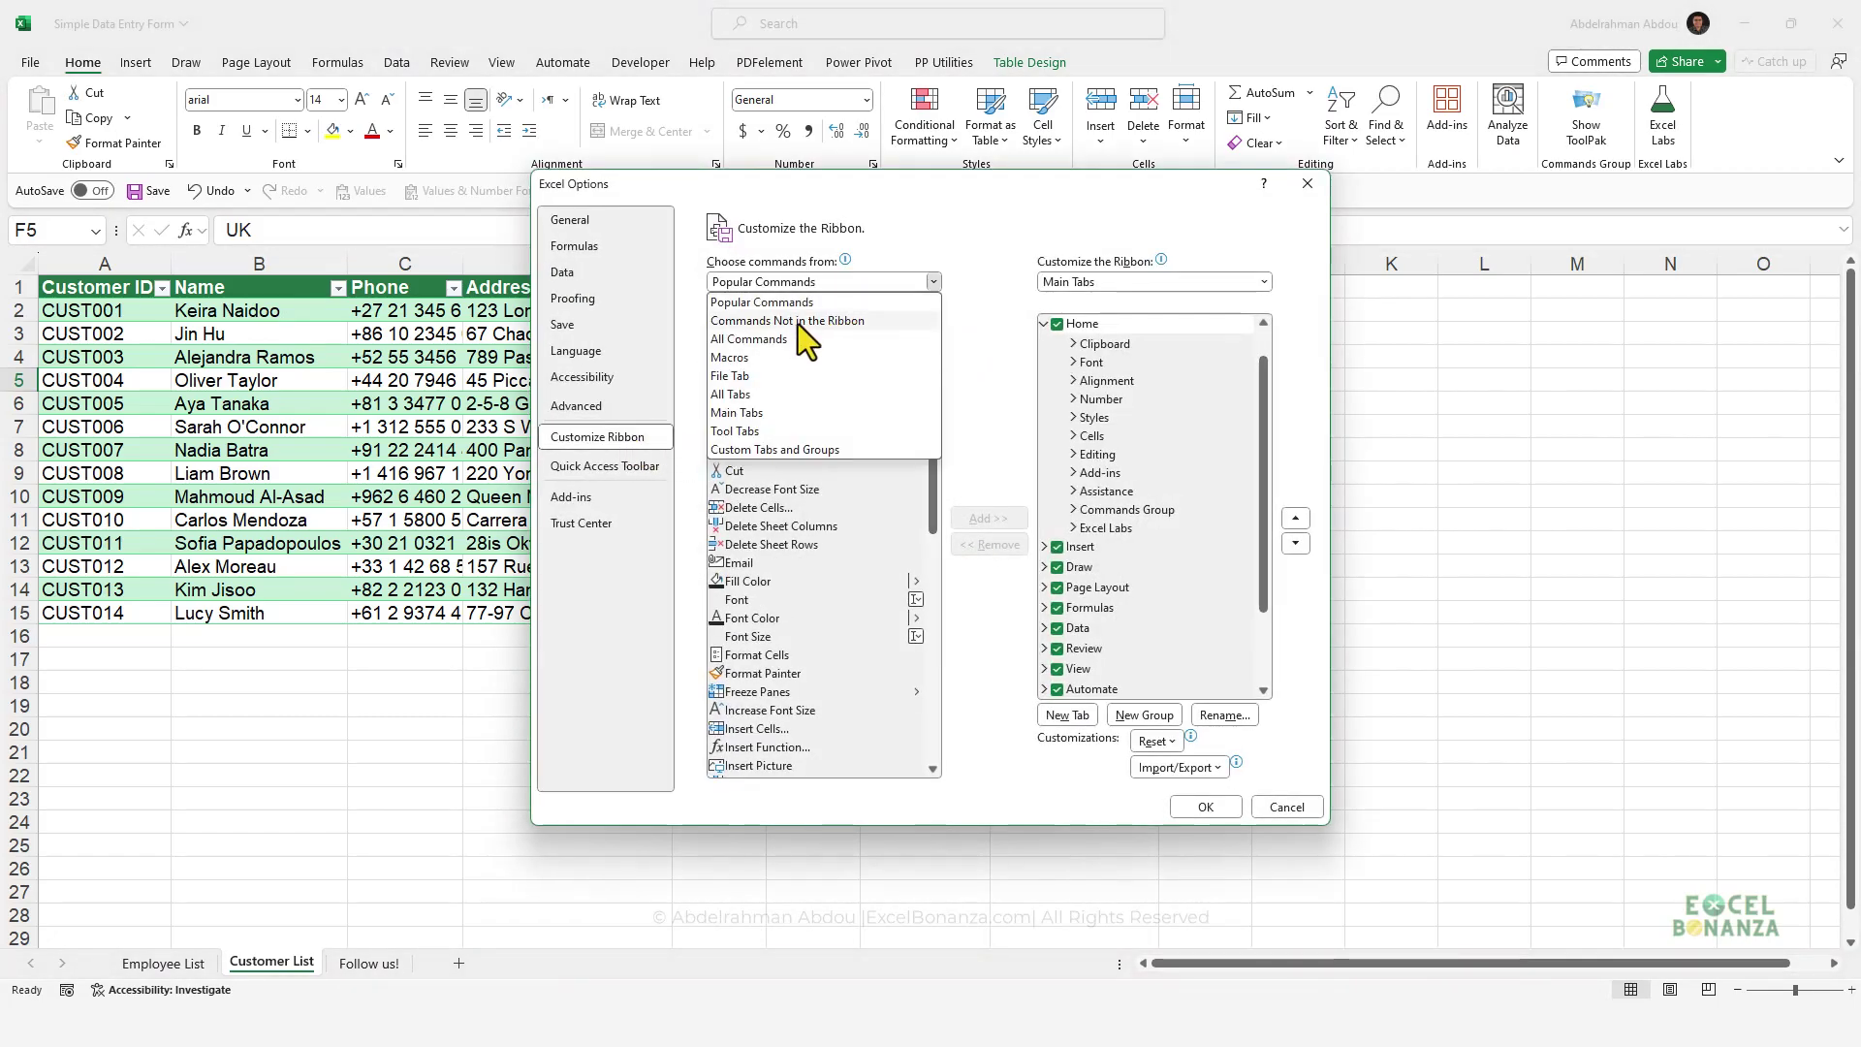
left_click(799, 324)
left_click(777, 489)
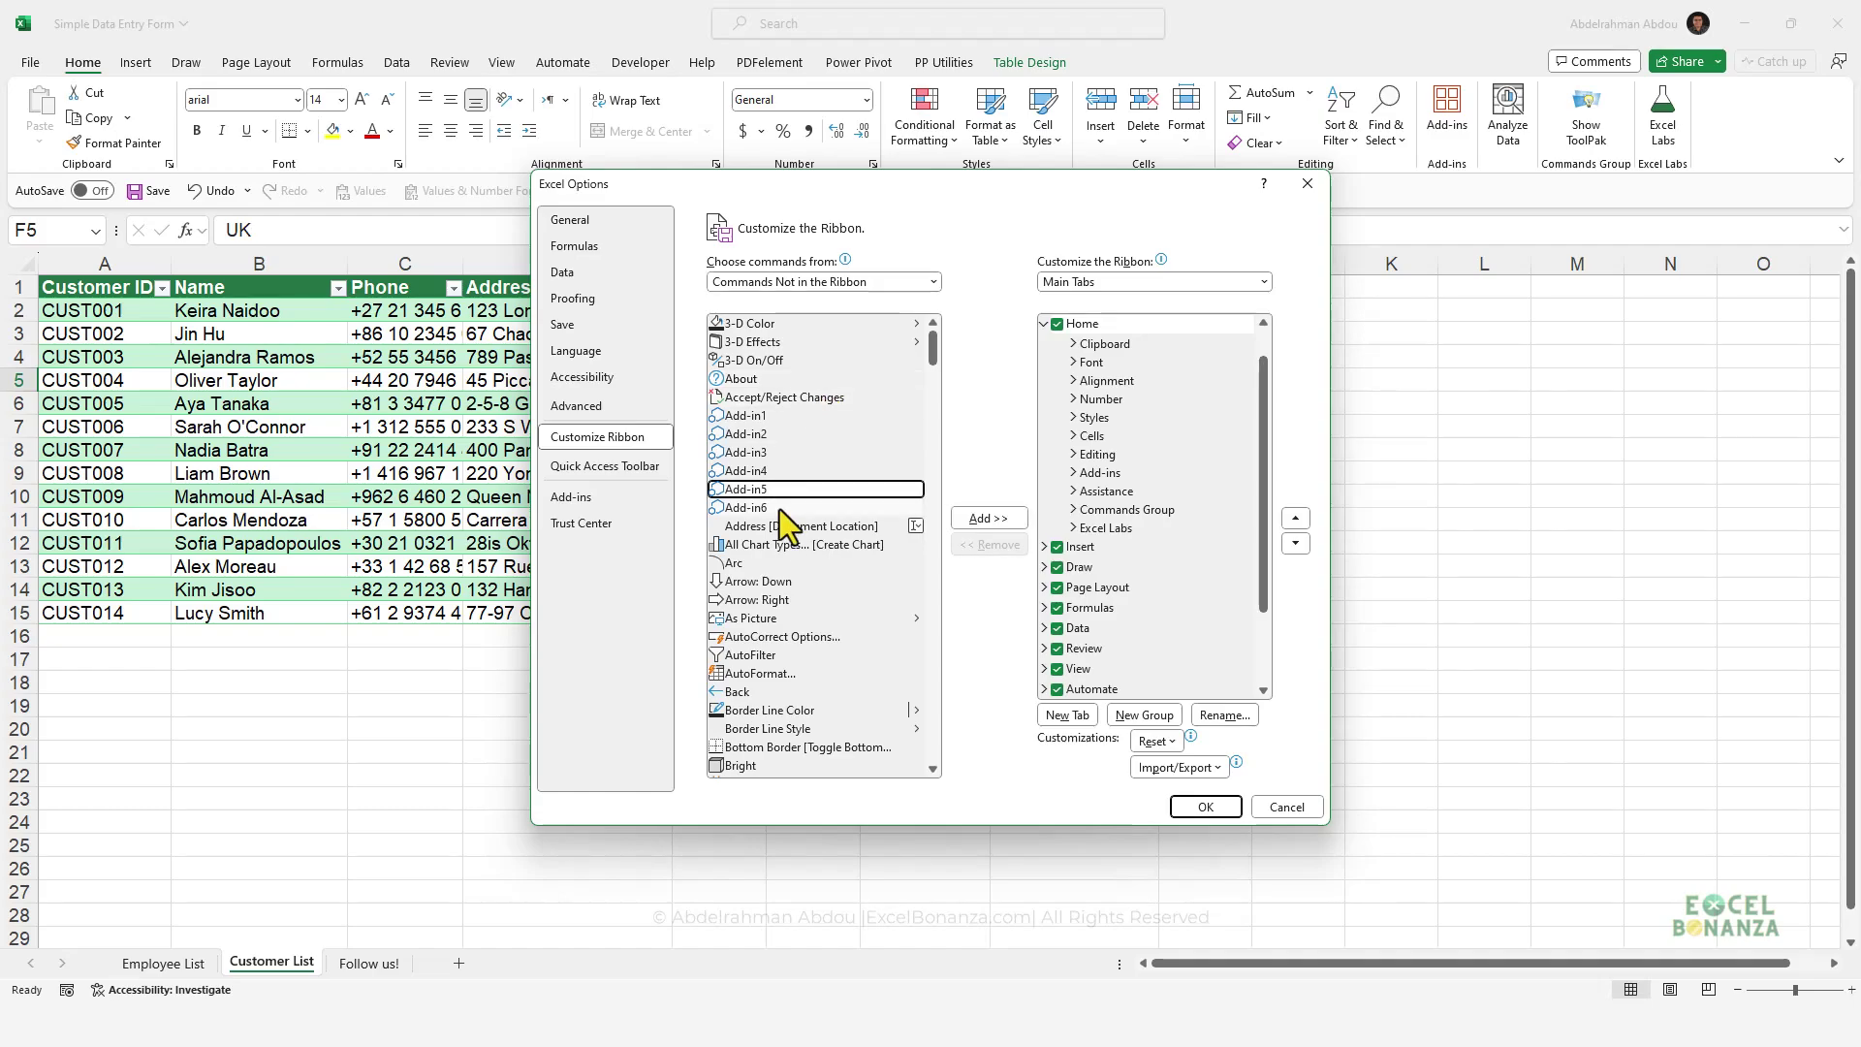
scroll(781, 519, "down", 8)
scroll(782, 525, "down", 20)
left_click(906, 562)
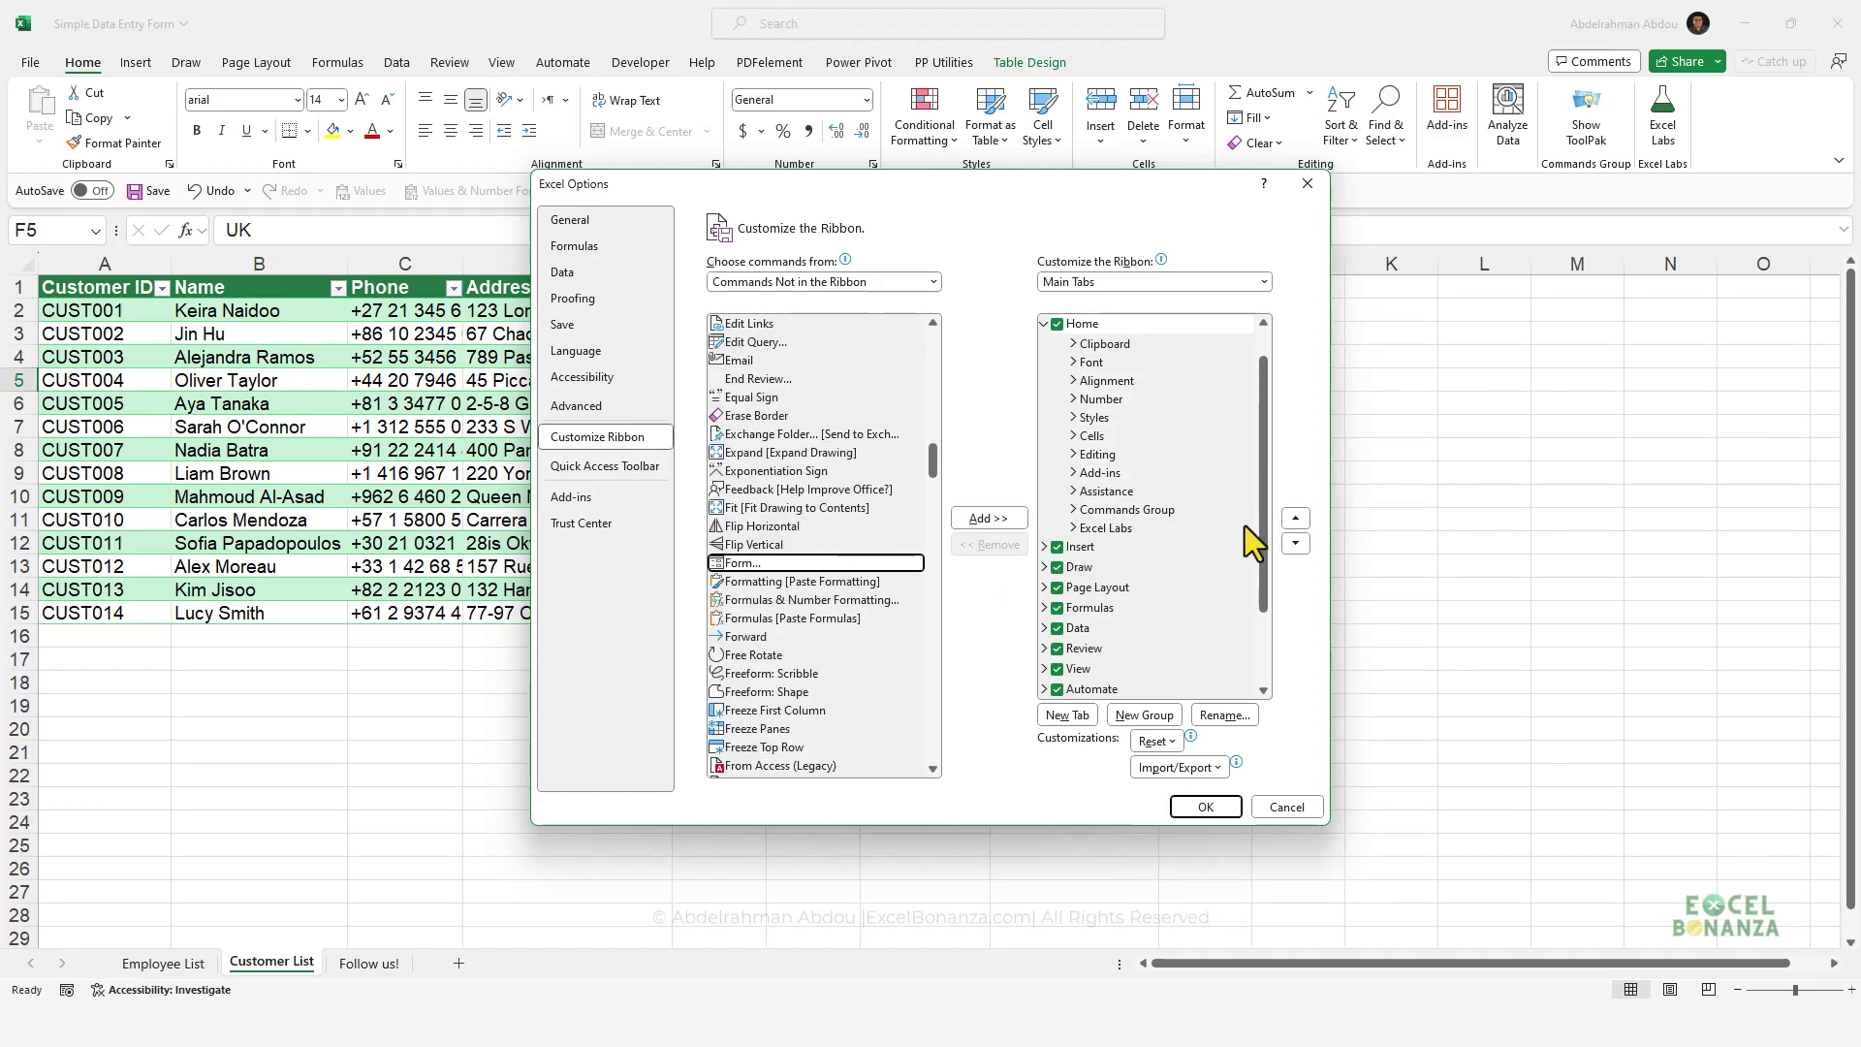
- Create a new custom tab after Power Pivot named Data Entry
scroll(1245, 526, "down", 2)
scroll(1245, 548, "down", 5)
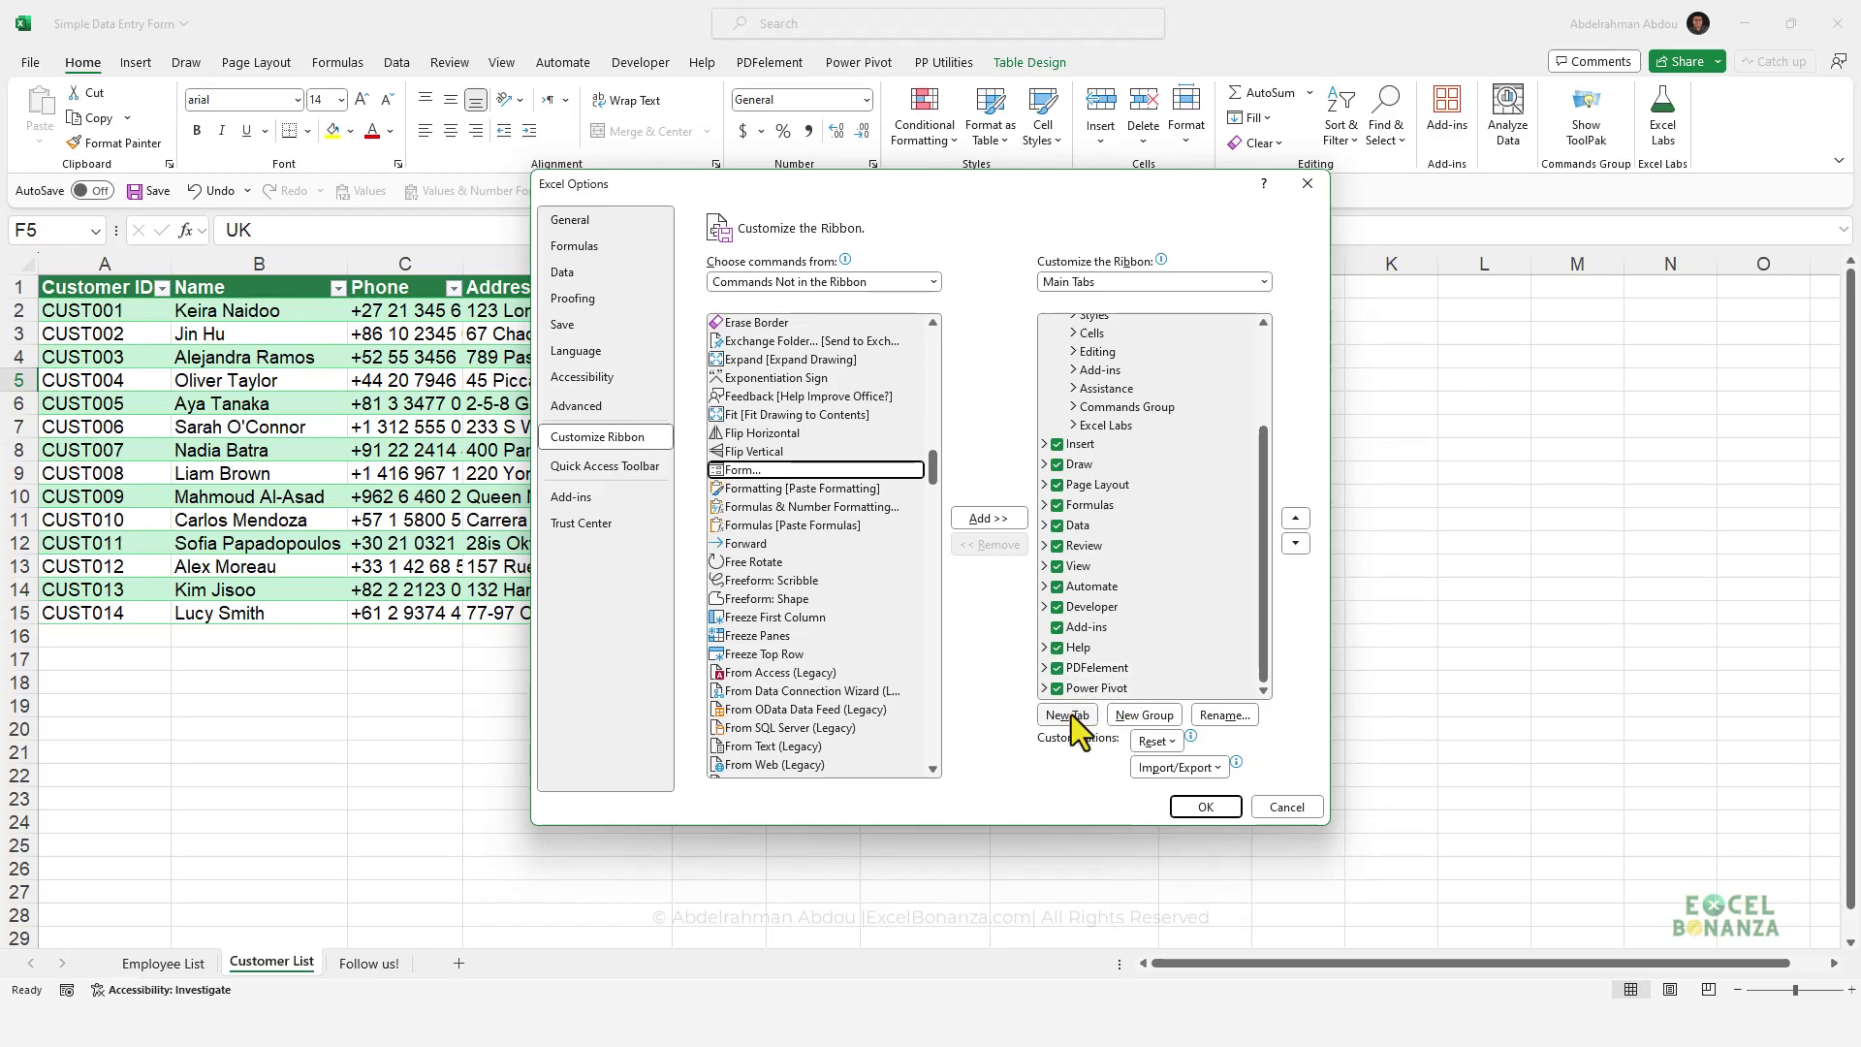
left_click(1095, 692)
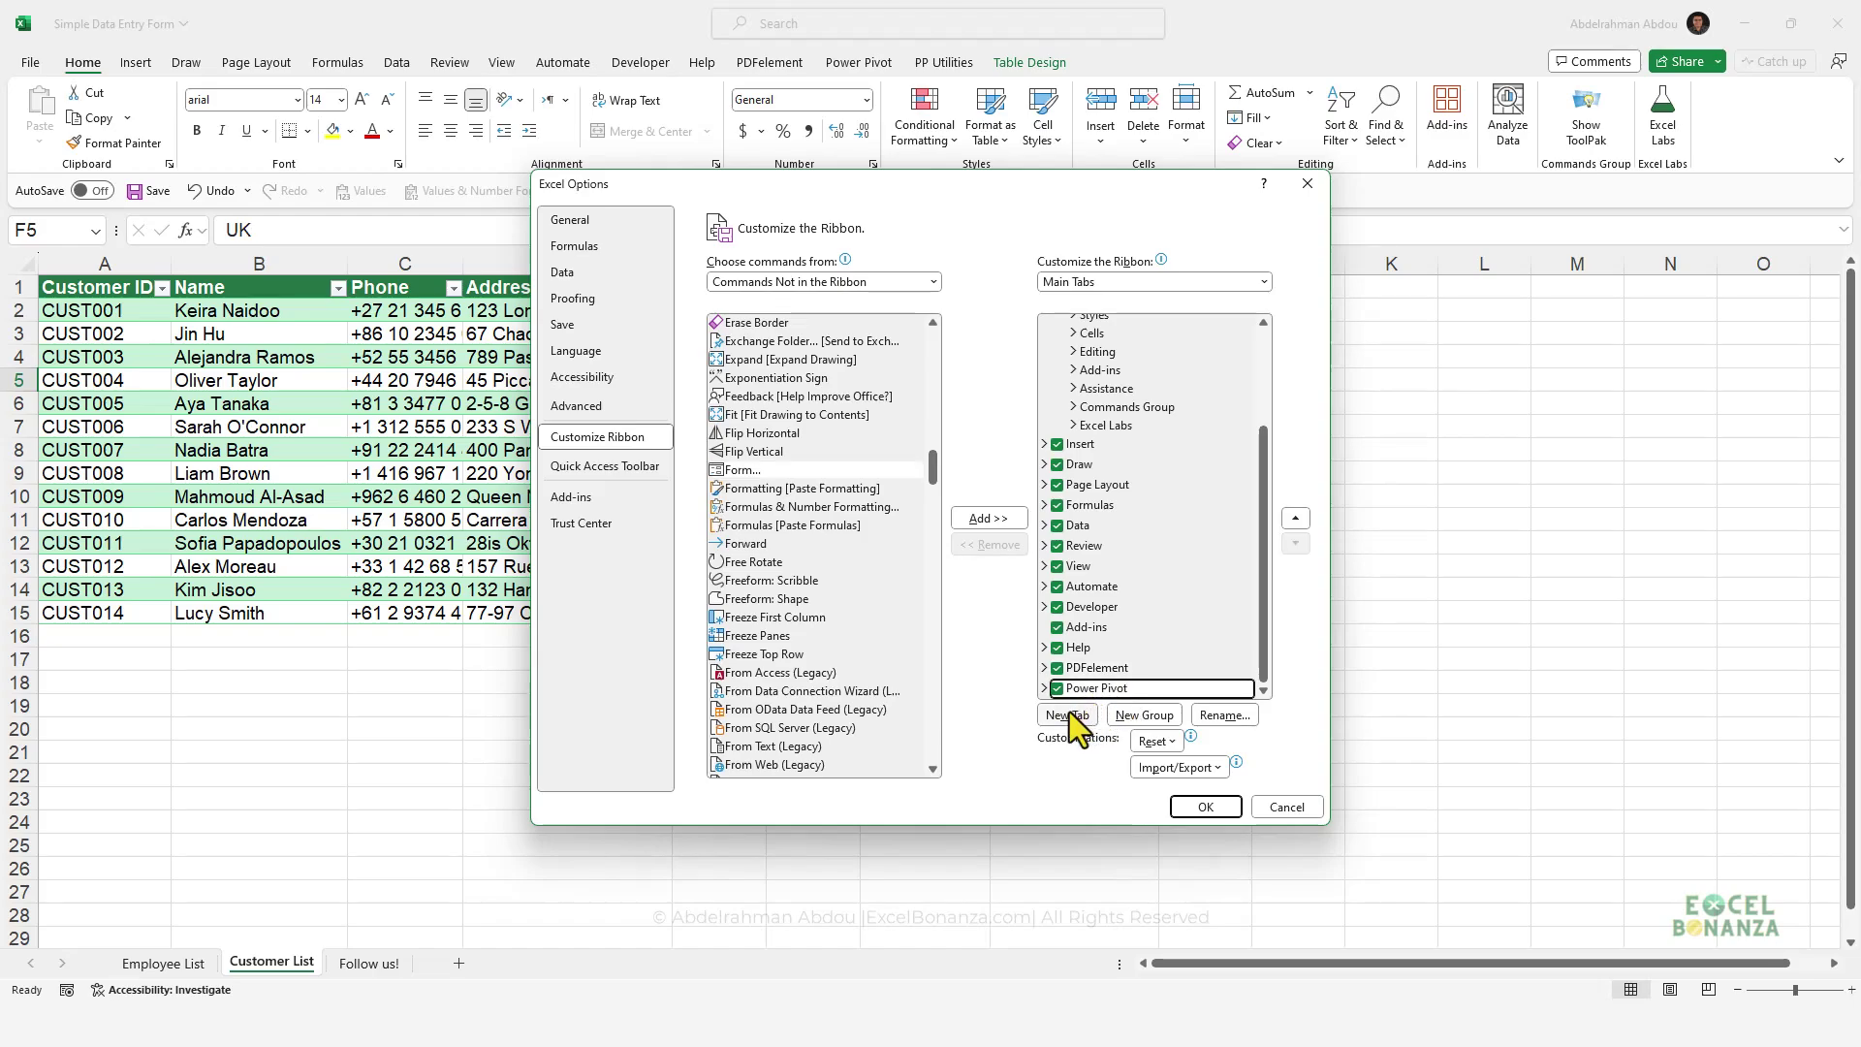
left_click(1069, 715)
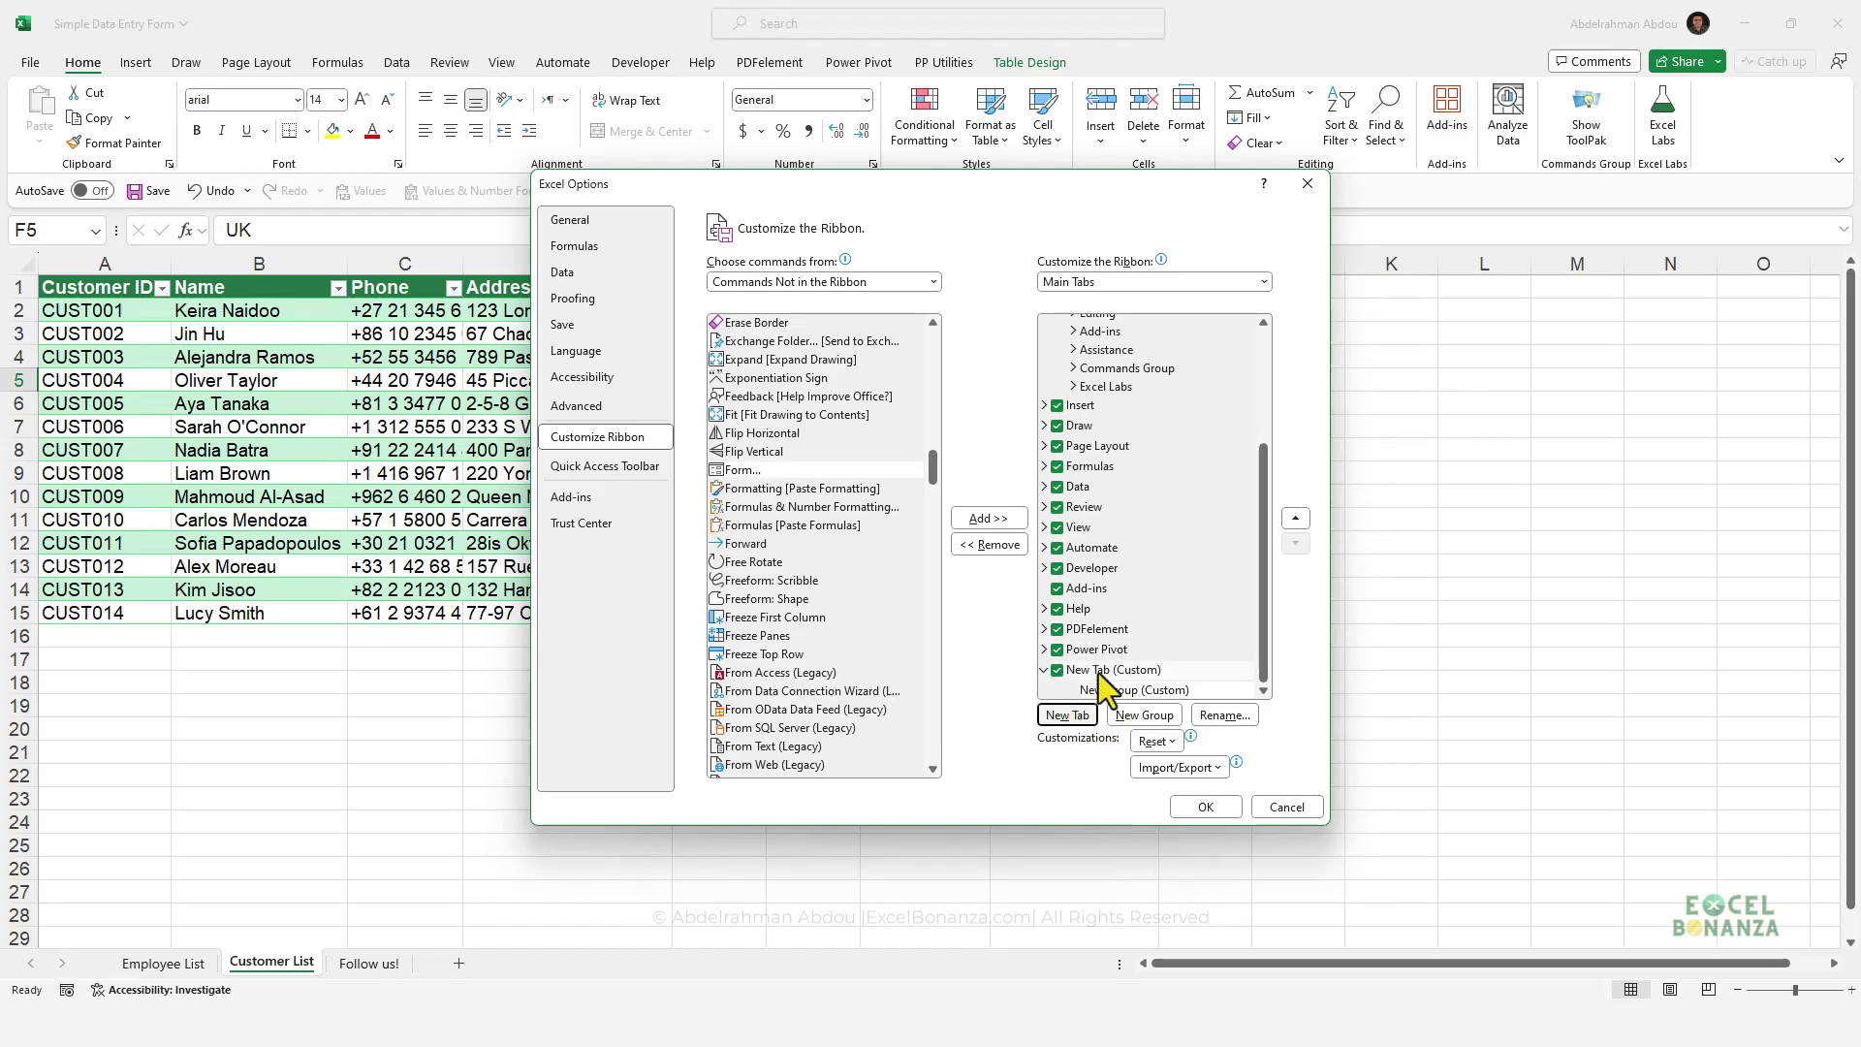
left_click(1133, 673)
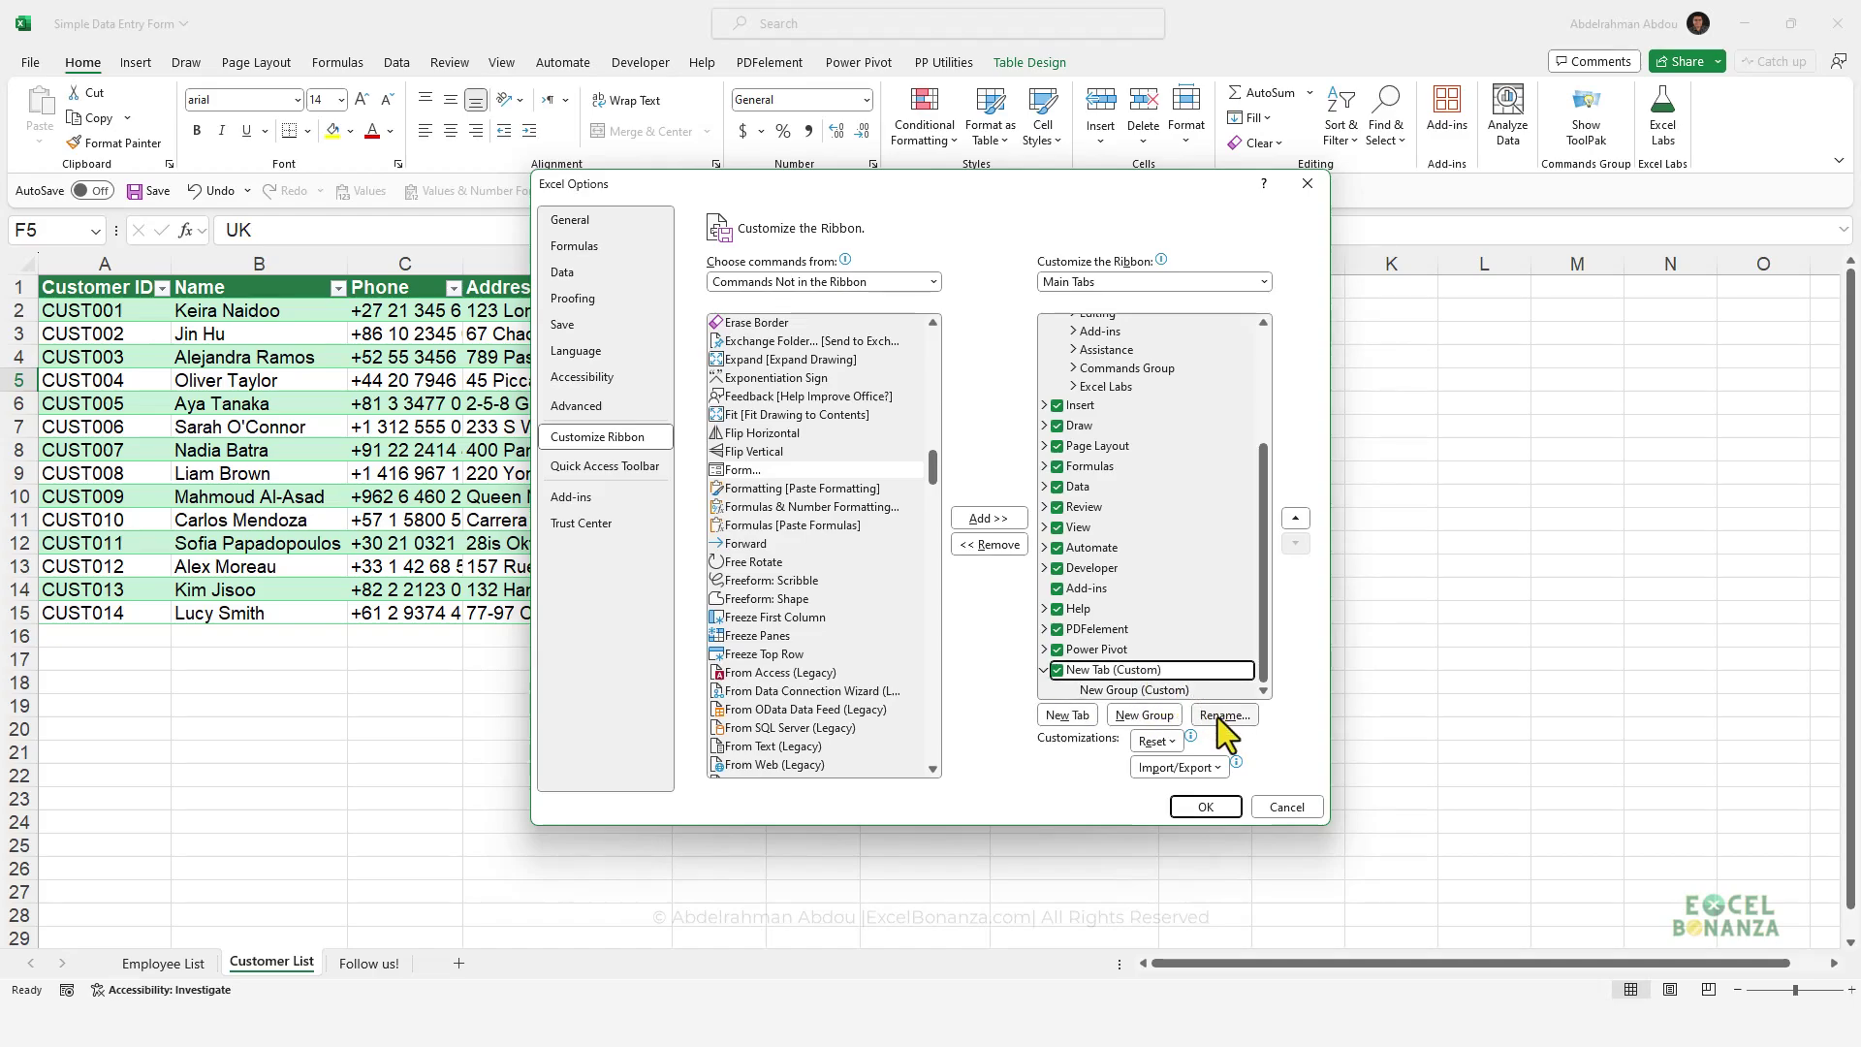
left_click(1222, 715)
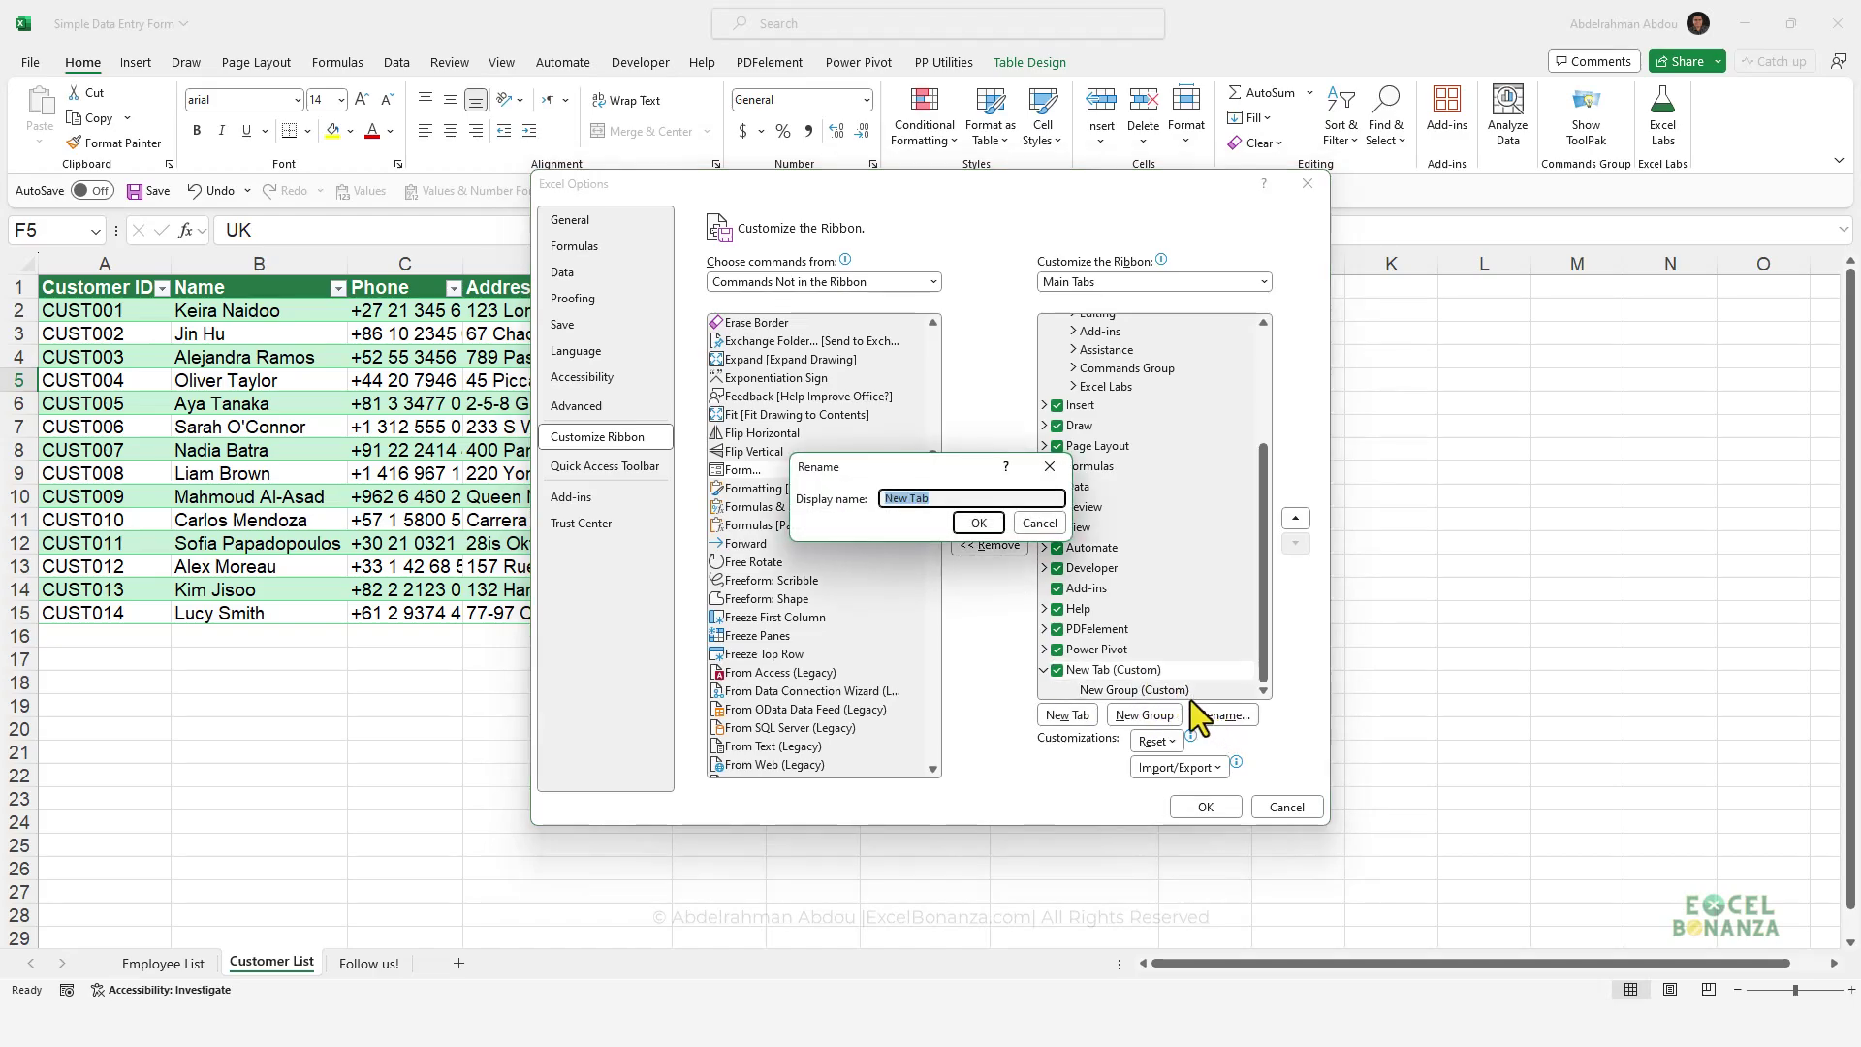
type("Data Entry")
key("Return")
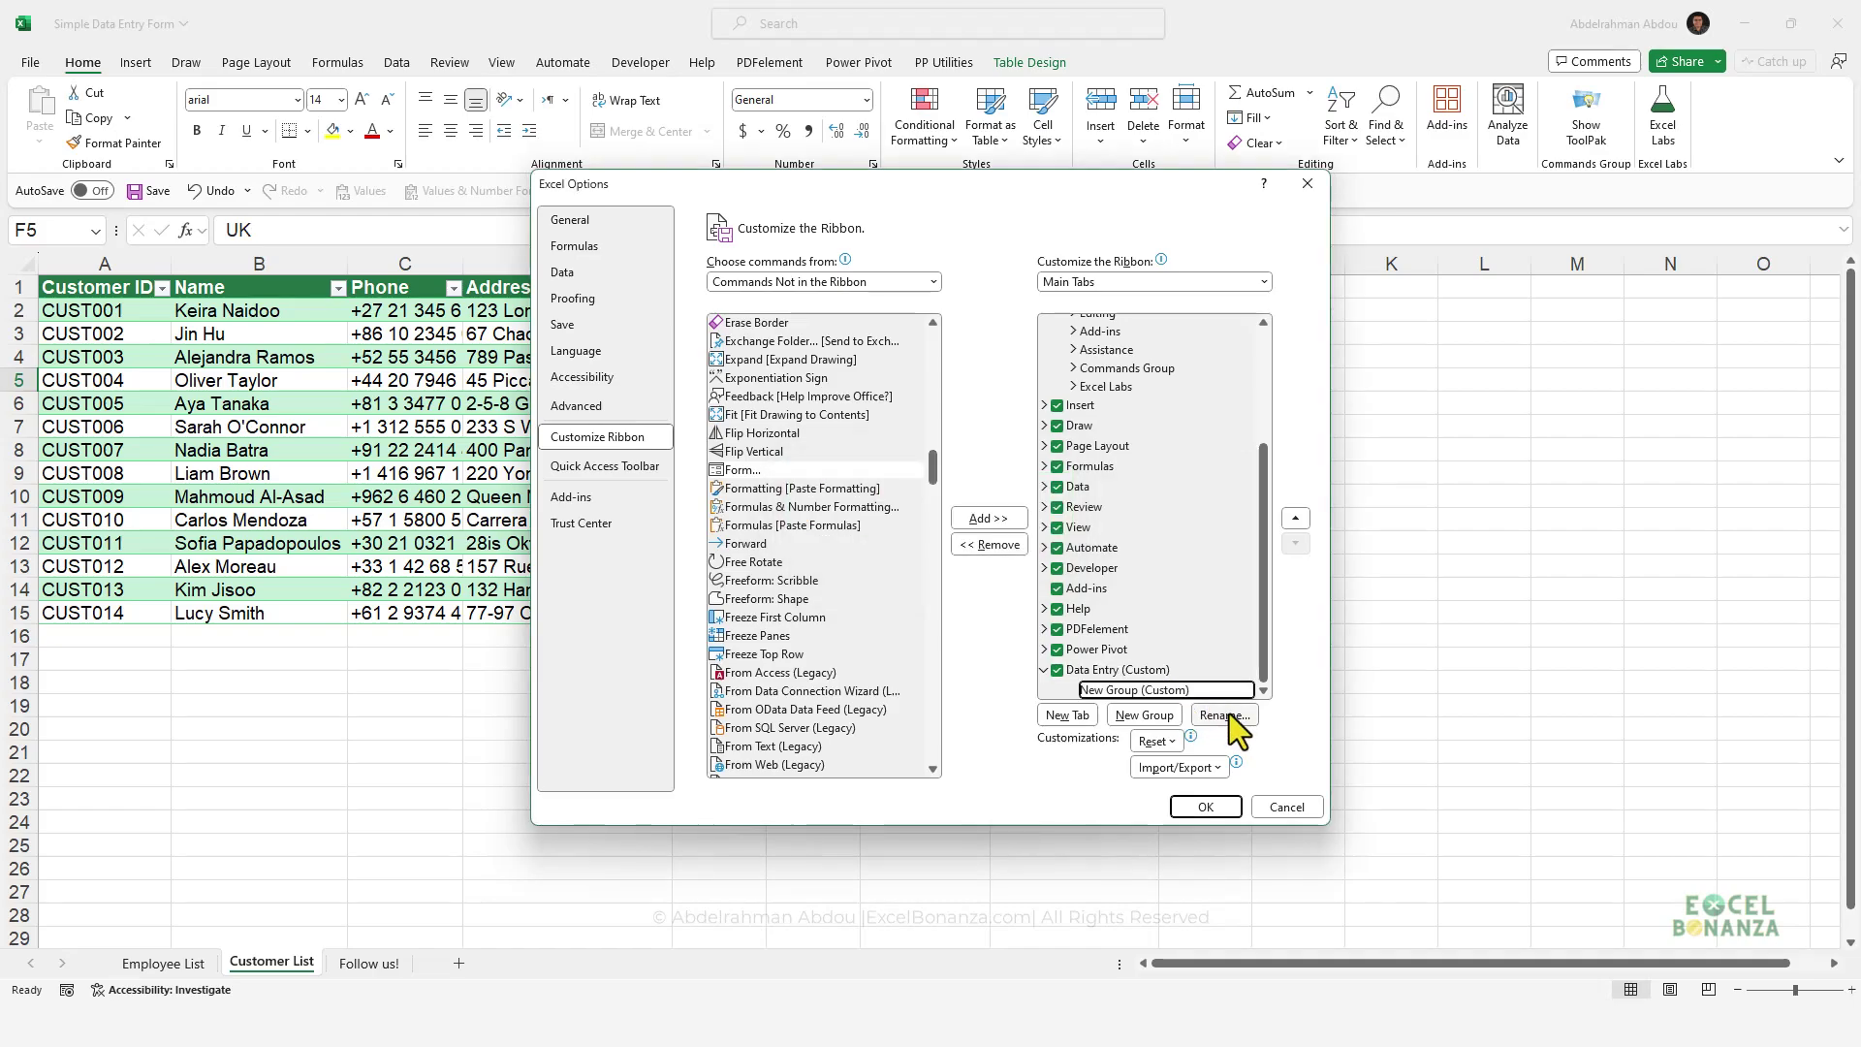
- Rename its group Forms, add the Form command, apply, and show the Data Entry tab
left_click(1228, 715)
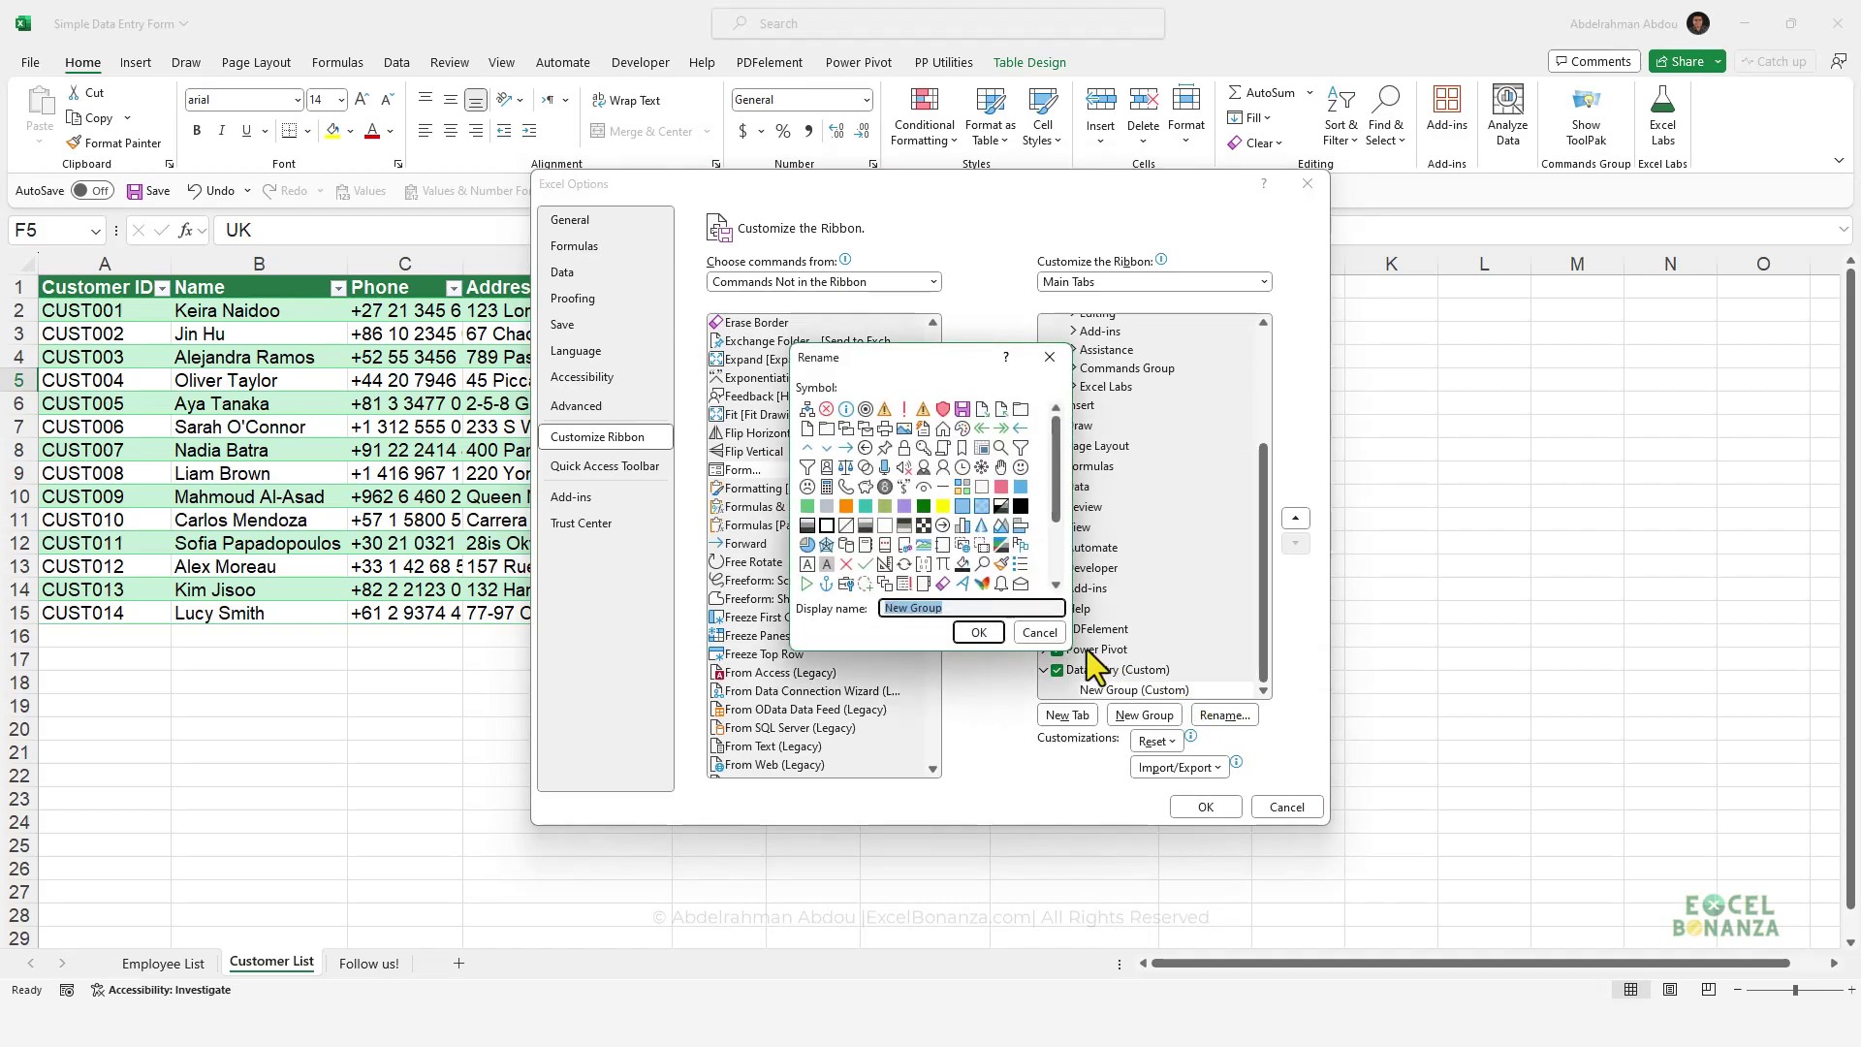
type("Forms")
left_click(979, 632)
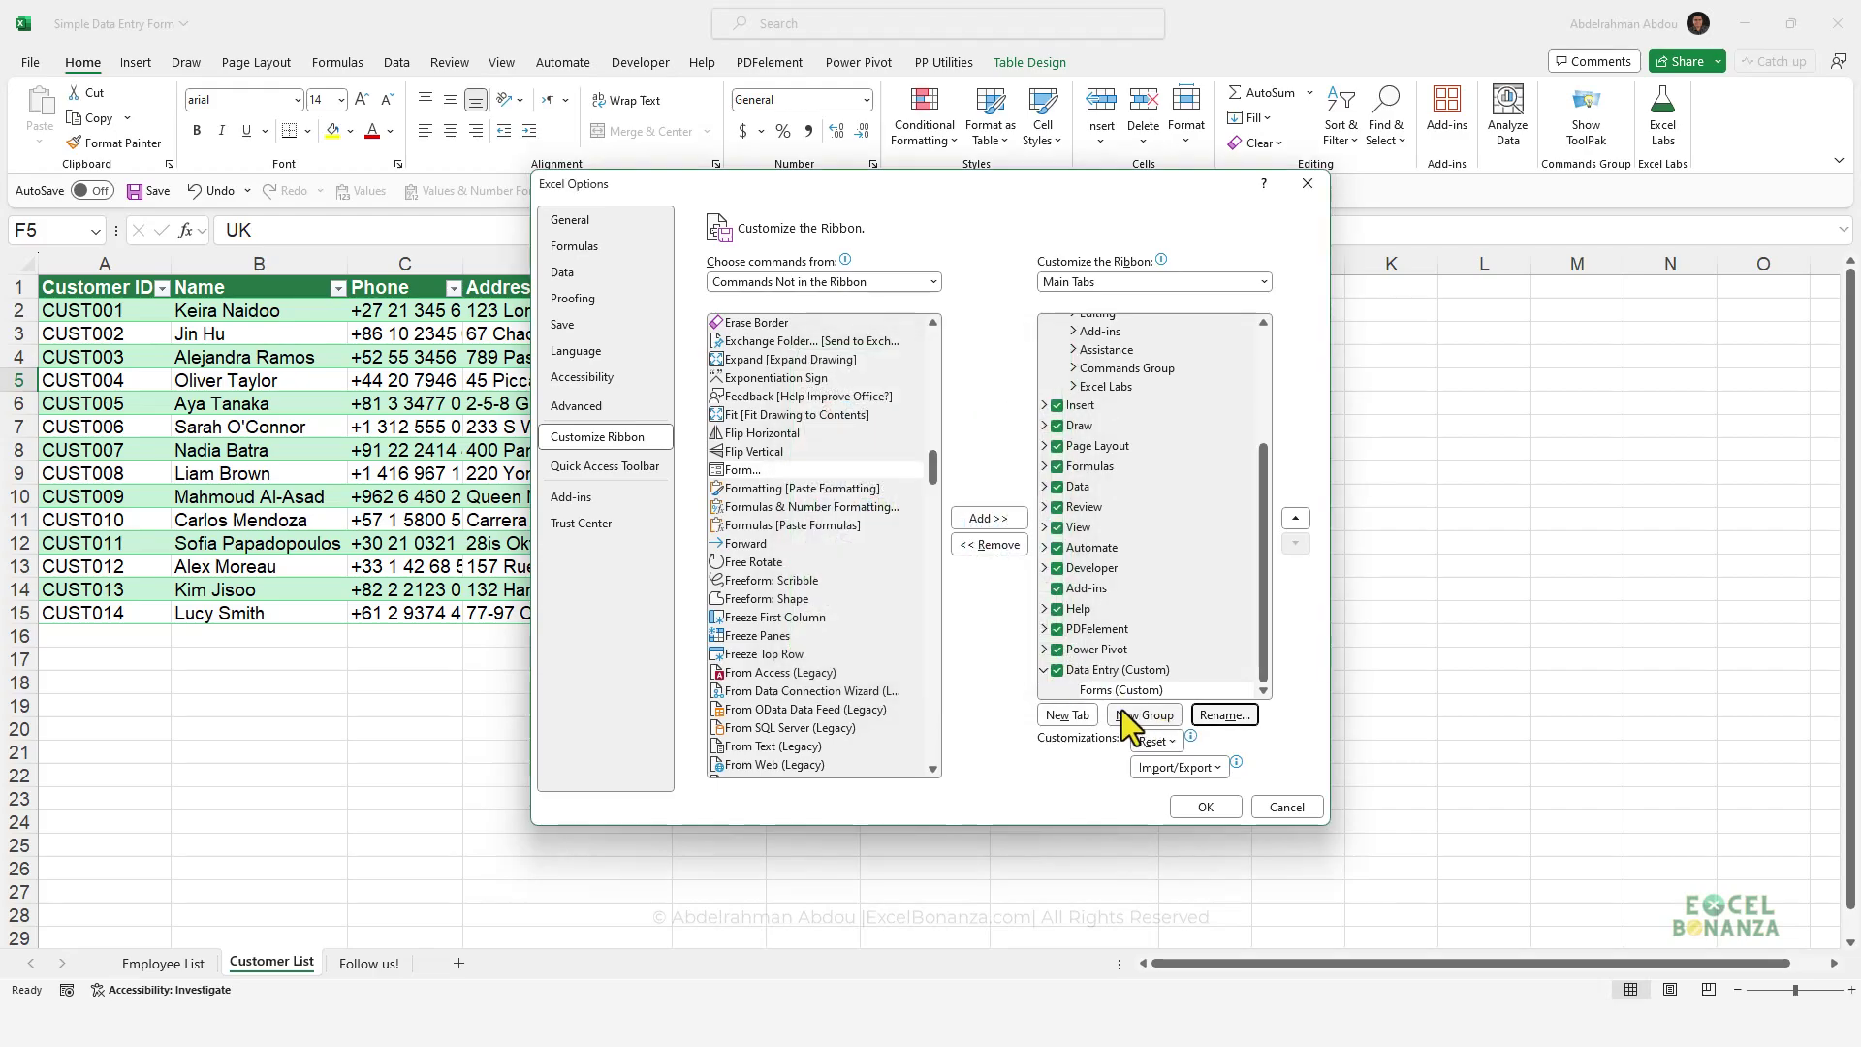
left_click_drag(749, 475, 1125, 715)
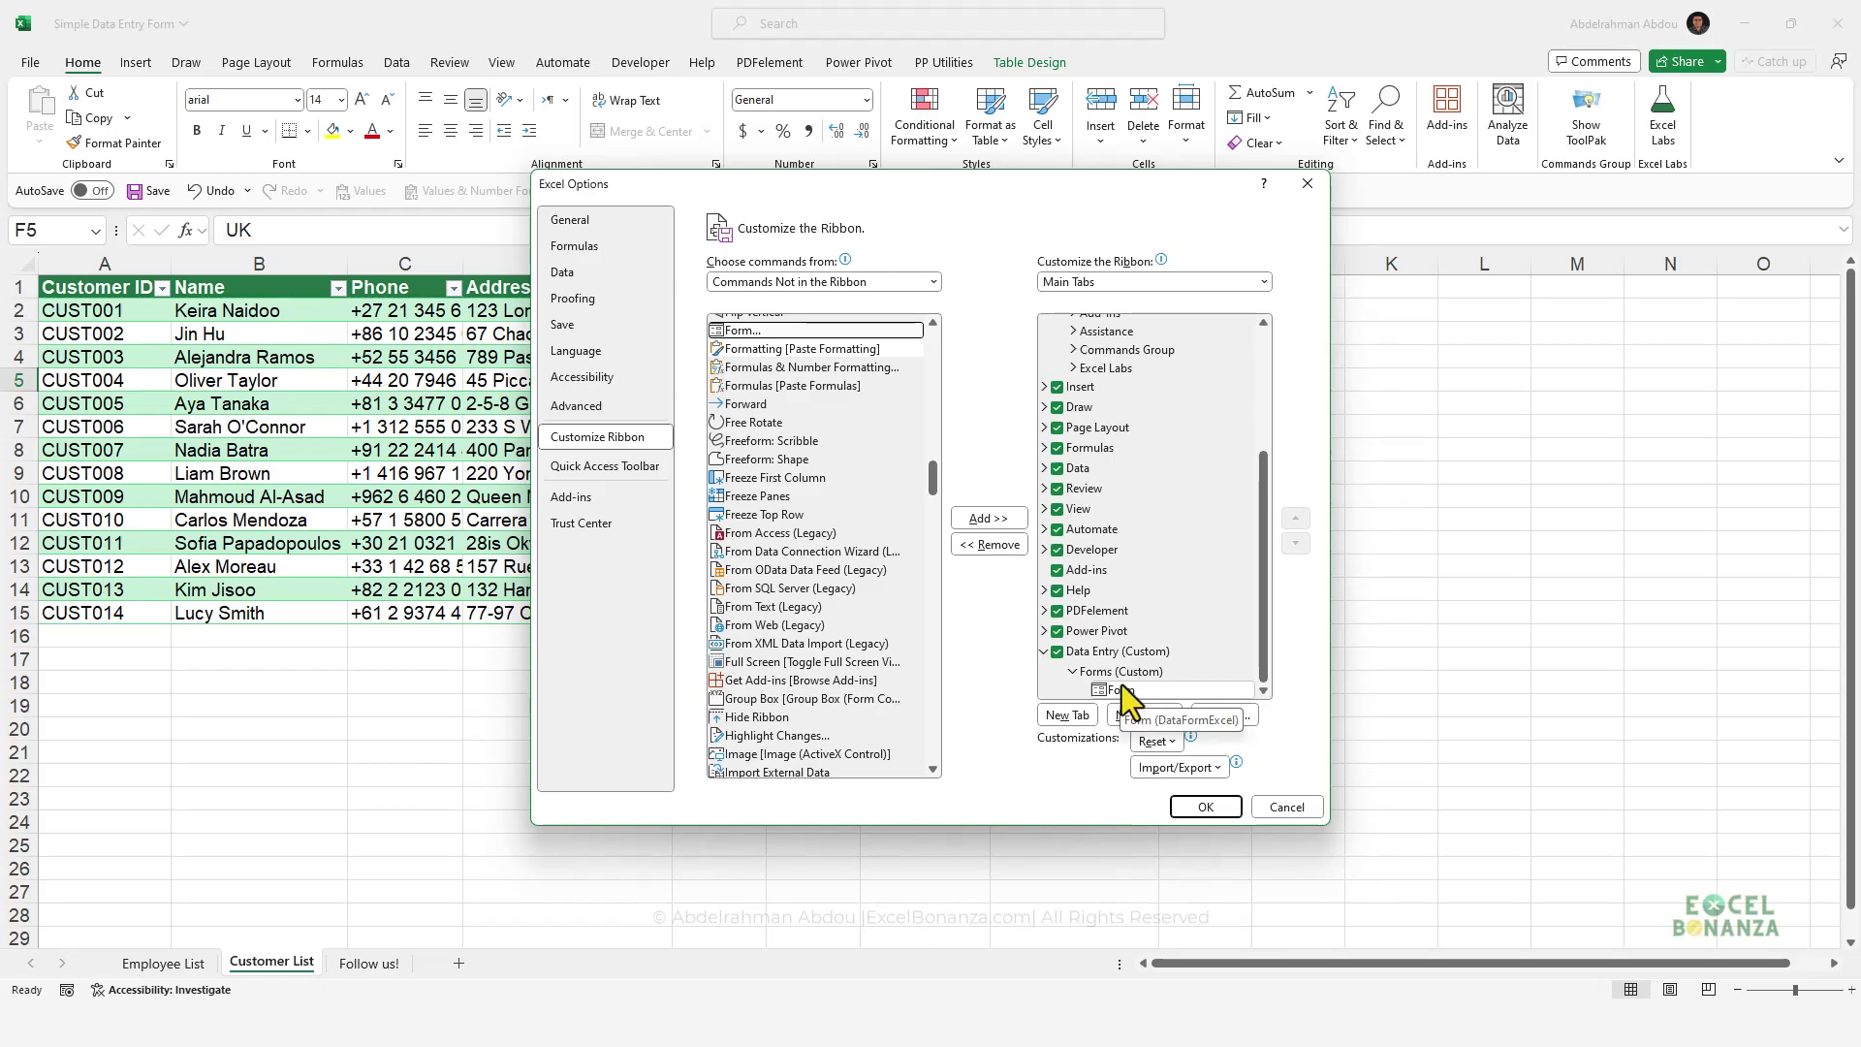
left_click(1202, 806)
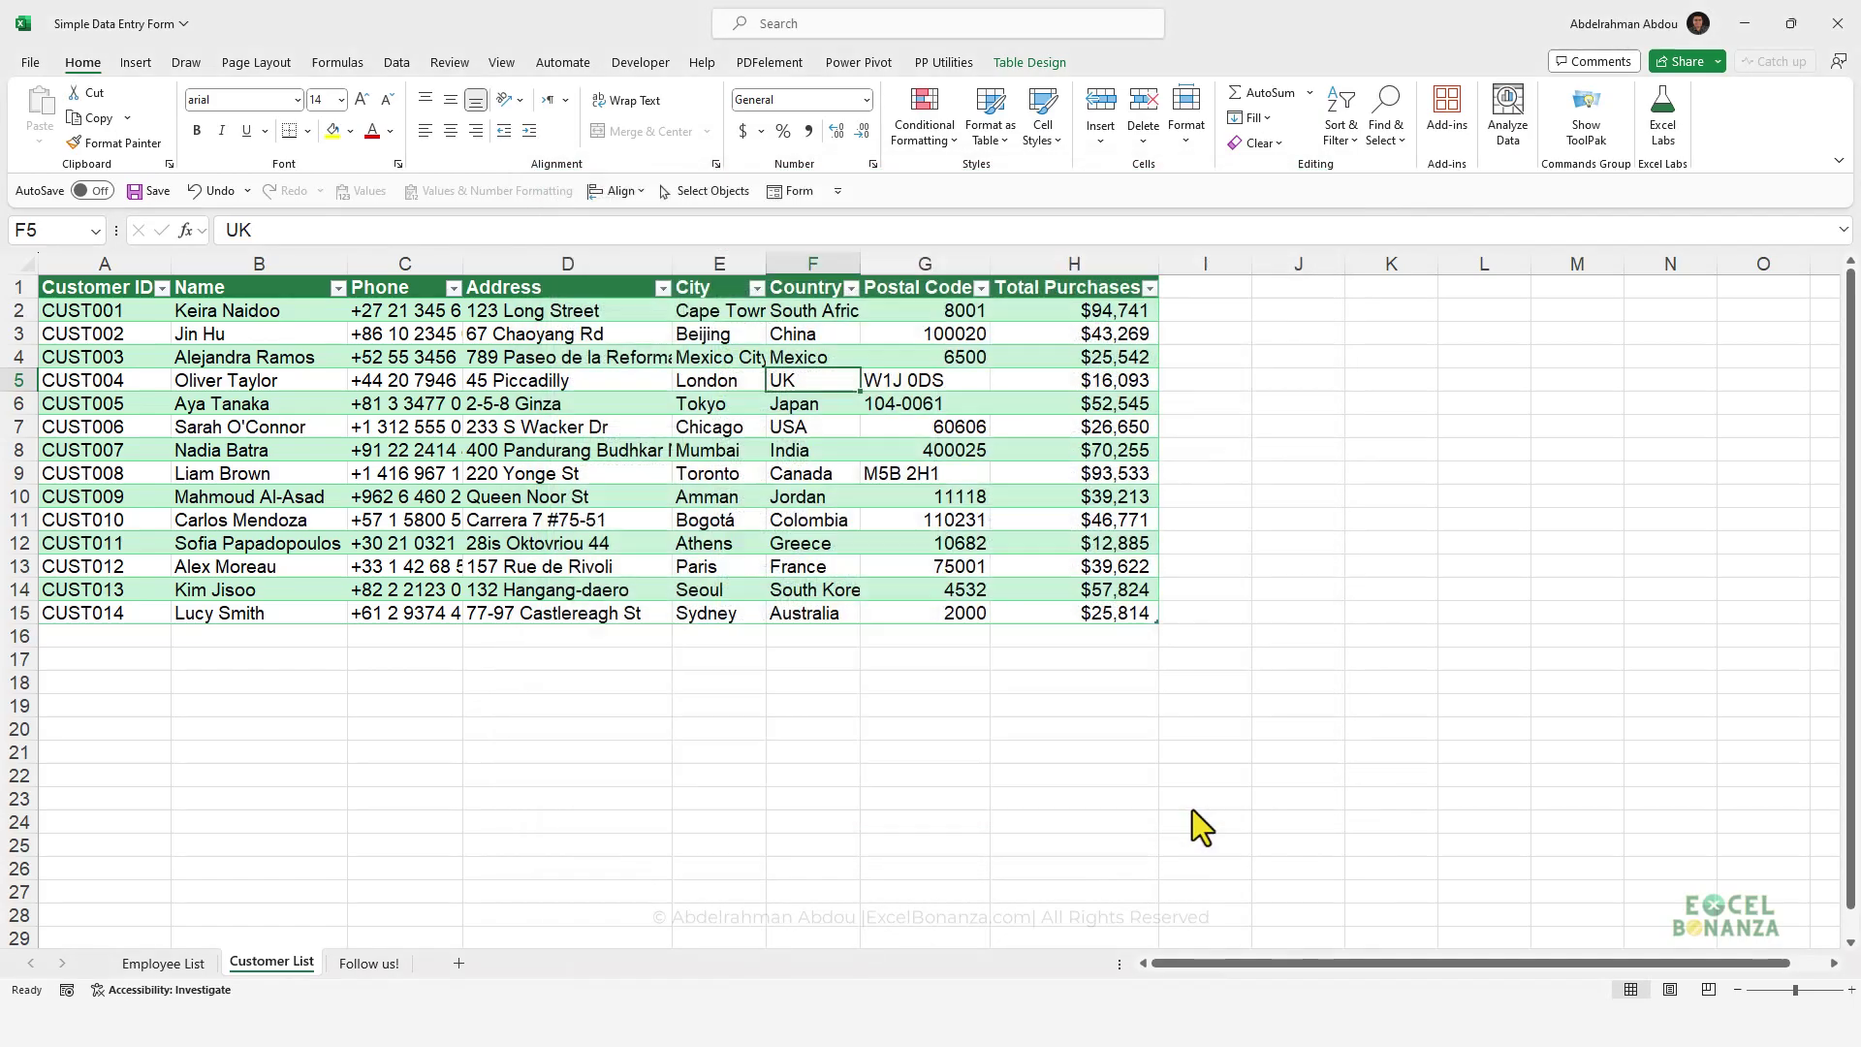
left_click(939, 62)
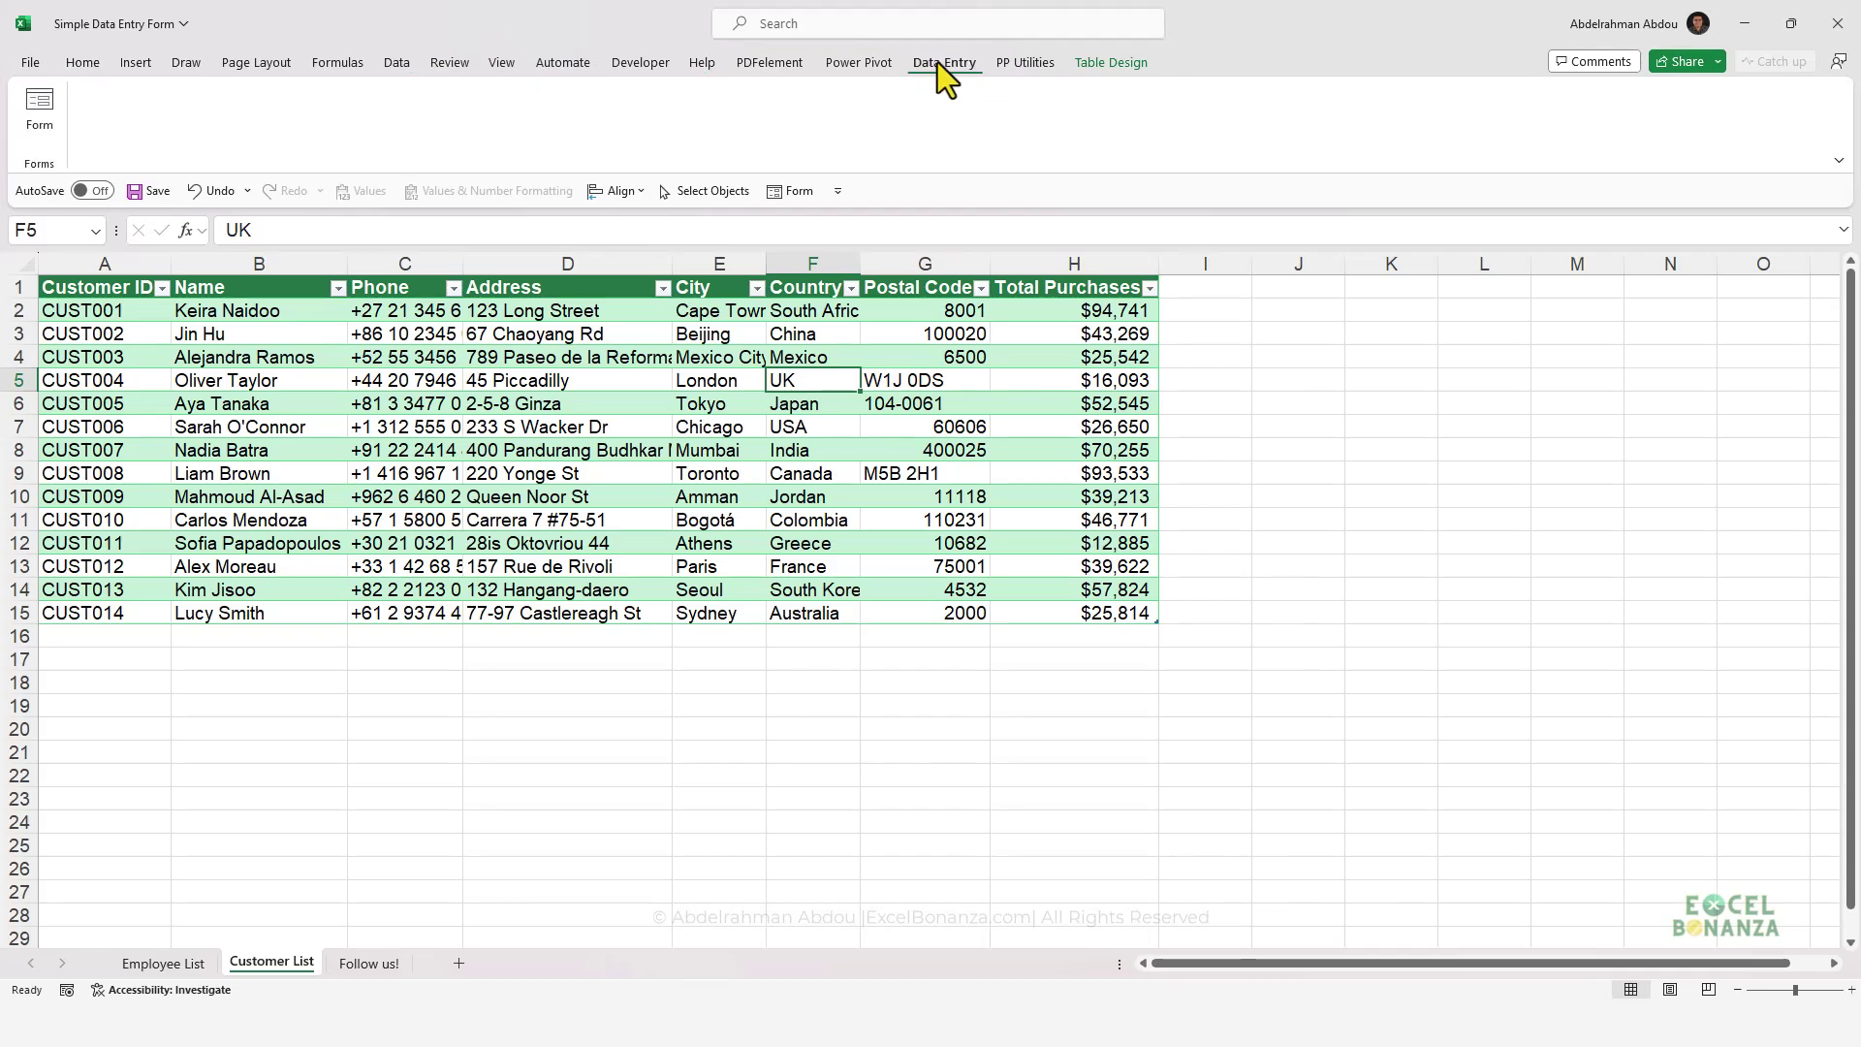